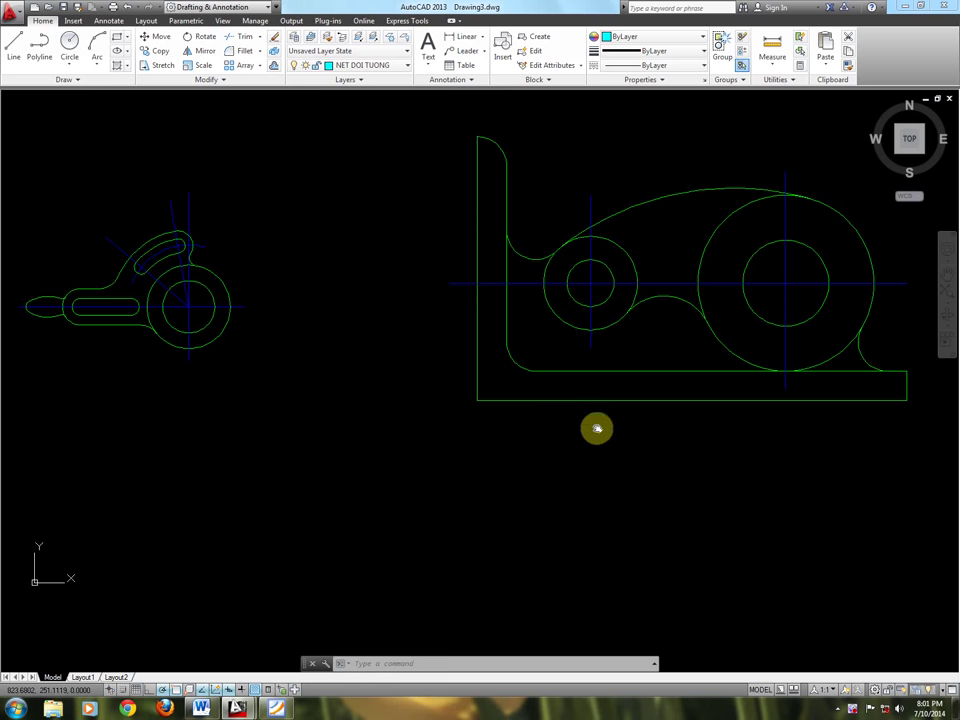
# Pan and zoom out so the slotted lever and L-bracket both sit small in the middle.
pyautogui.moveTo(570, 420); pyautogui.dragTo(632, 462, button='middle')
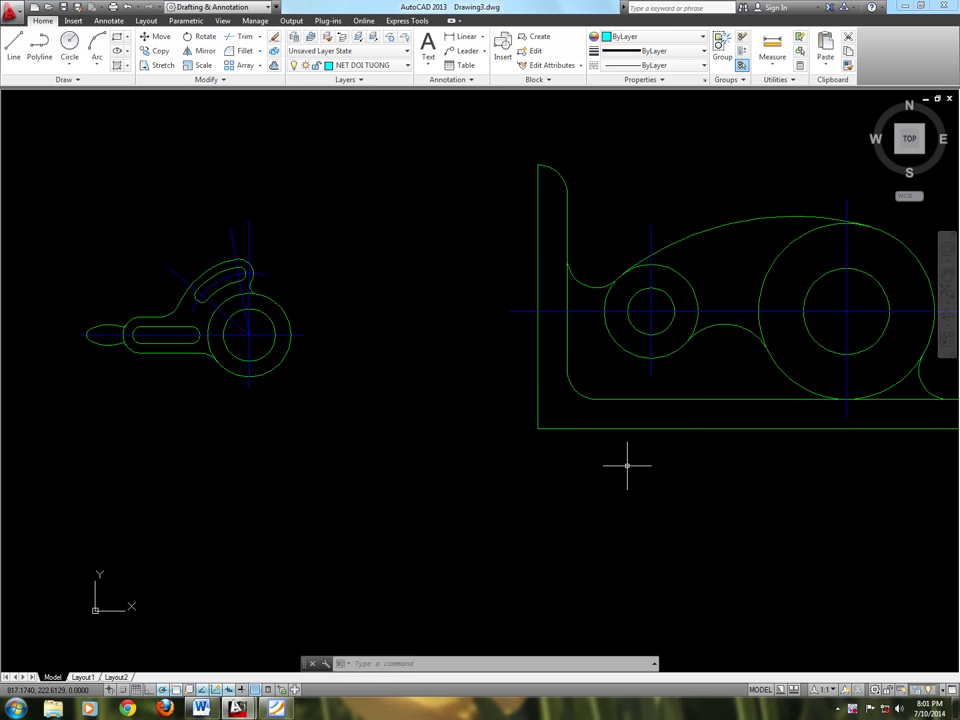
pyautogui.scroll(-2, 627, 465)
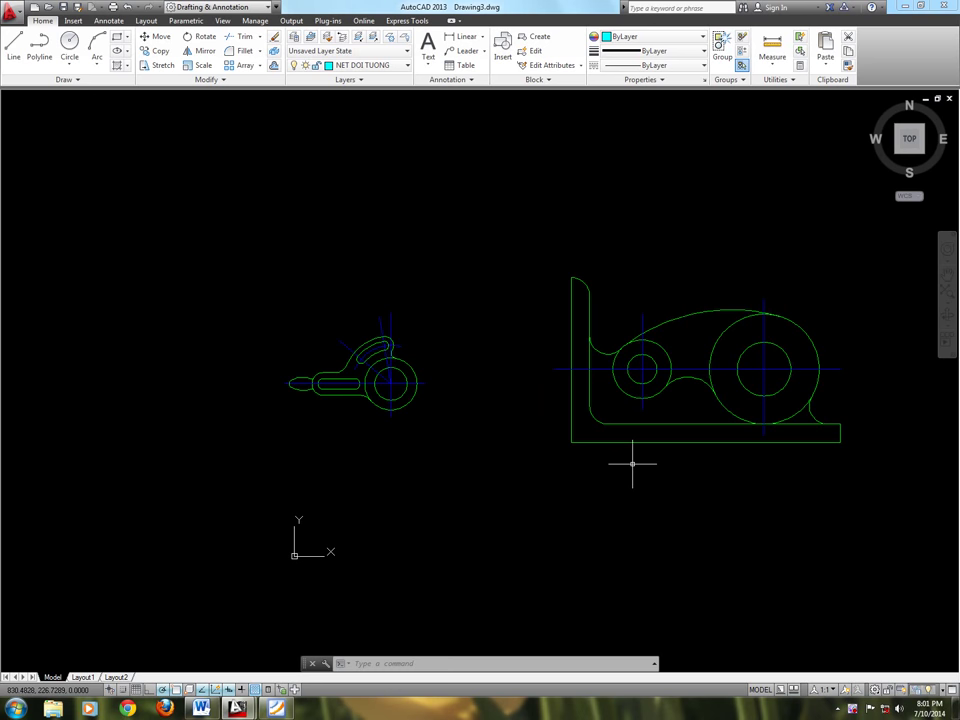
# Review the TL 1/2 and TL 1/5 dimensioned examples in the reference PDF in Foxit Reader.
pyautogui.click(282, 712)
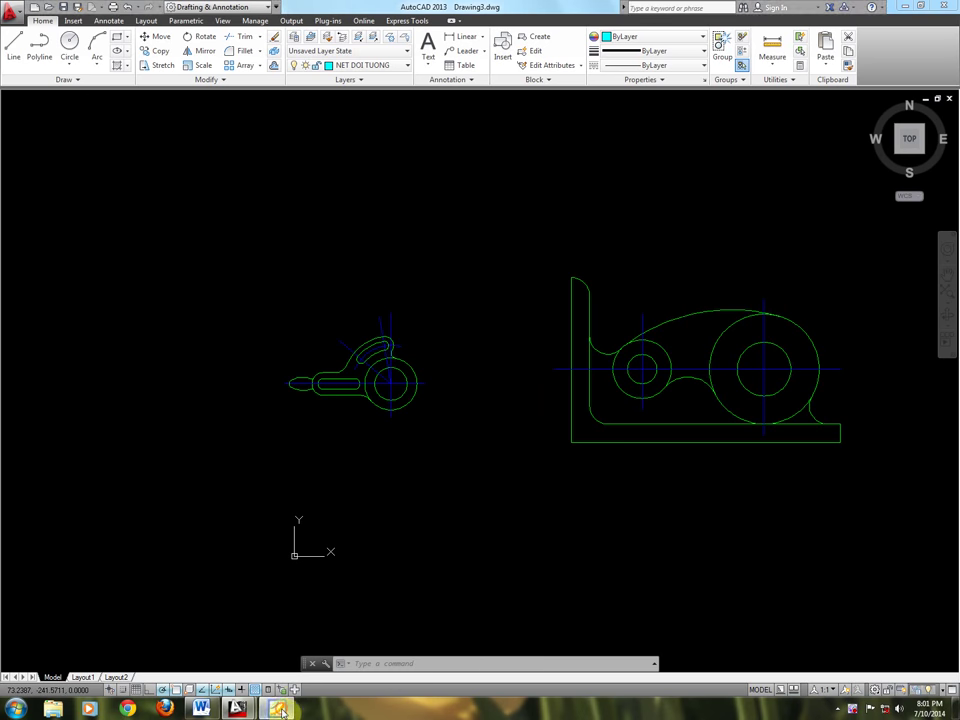
pyautogui.keyDown('ctrl'); pyautogui.scroll(1, 489, 516); pyautogui.keyUp('ctrl')
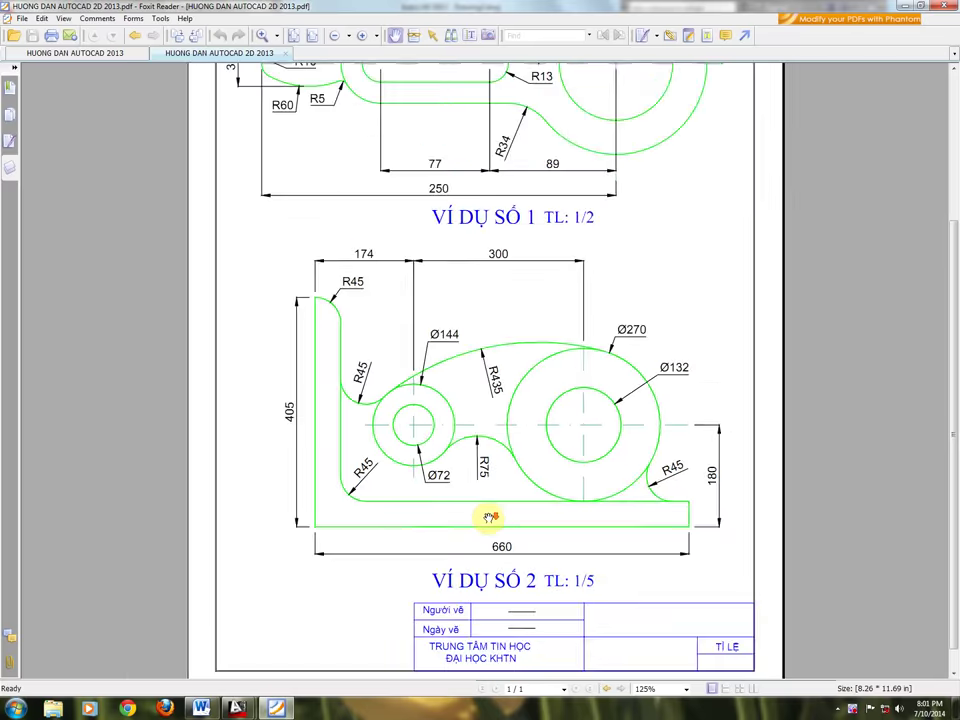
pyautogui.keyDown('ctrl'); pyautogui.scroll(-1, 489, 516); pyautogui.keyUp('ctrl')
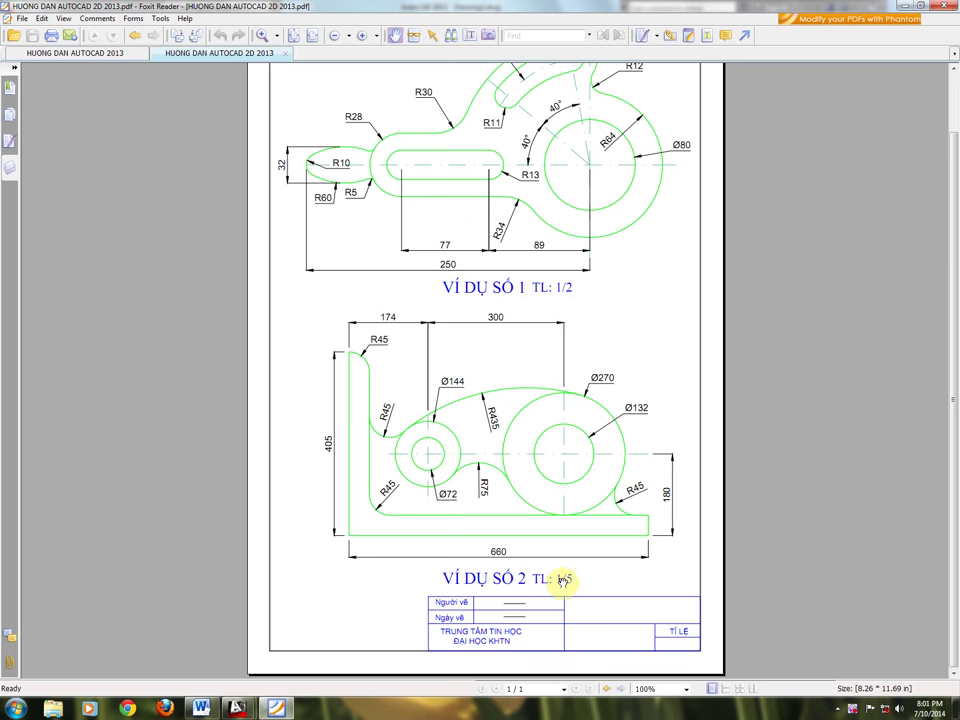
# Return to the AutoCAD drawing and cancel any pending command.
pyautogui.click(276, 708)
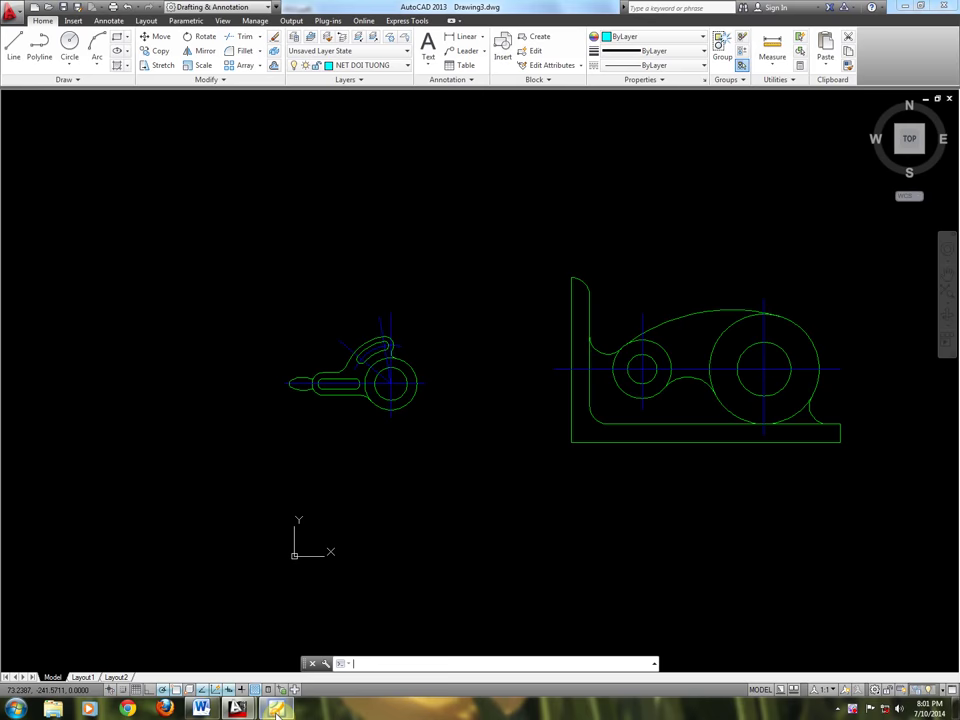
pyautogui.click(531, 476)
pyautogui.press('Escape')
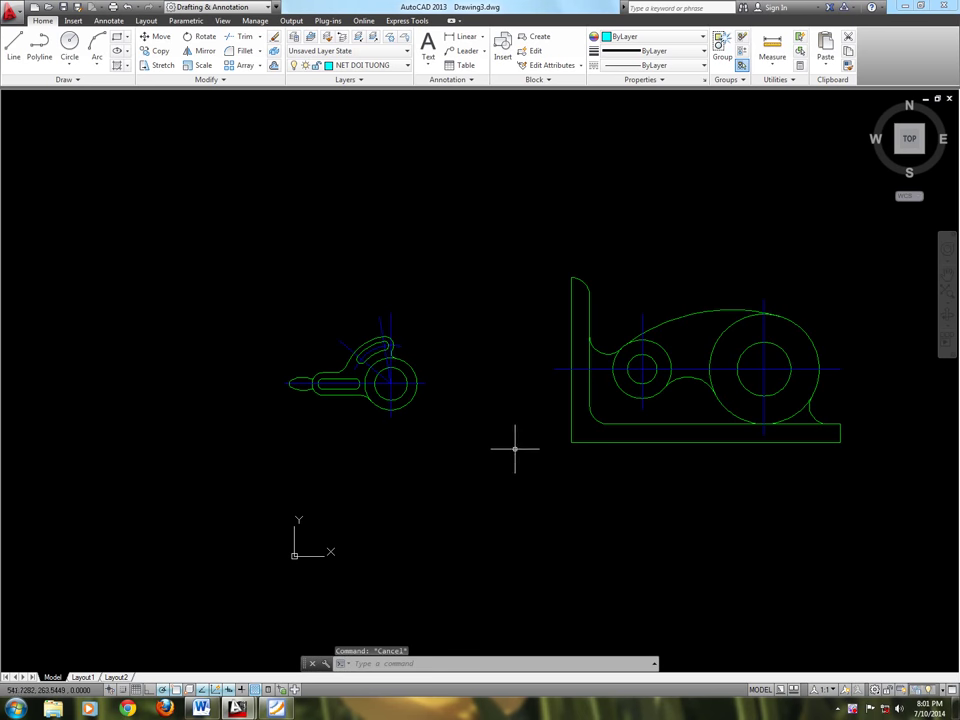
pyautogui.click(466, 430)
pyautogui.press('Escape')
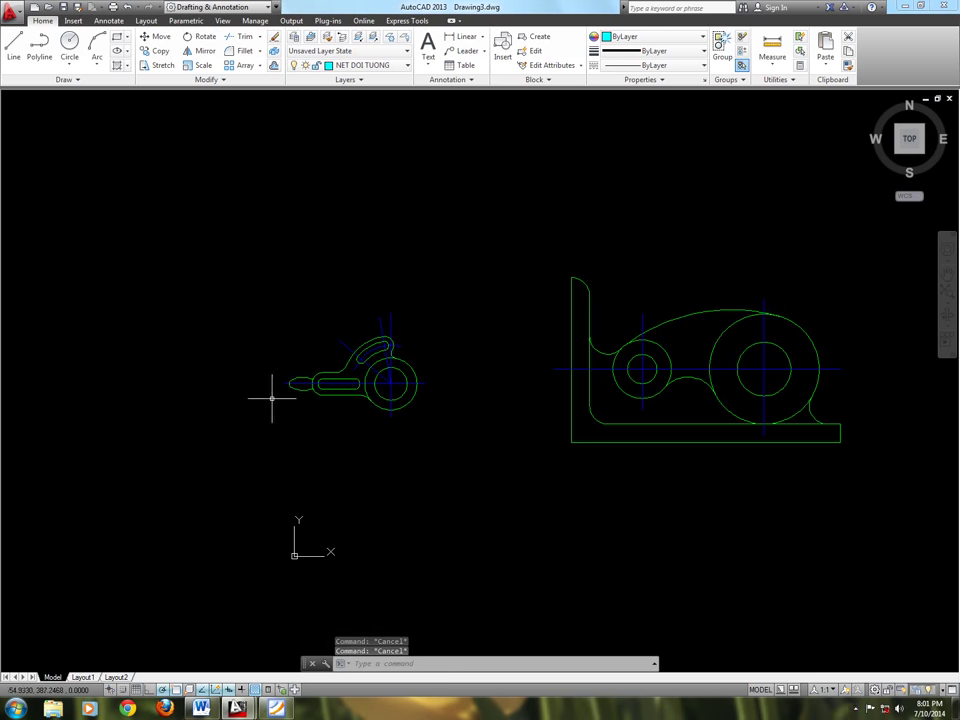
# Zoom in and center the smaller slotted lever in the view.
pyautogui.scroll(2, 256, 396)
pyautogui.scroll(4, 256, 396)
pyautogui.scroll(-2, 415, 422)
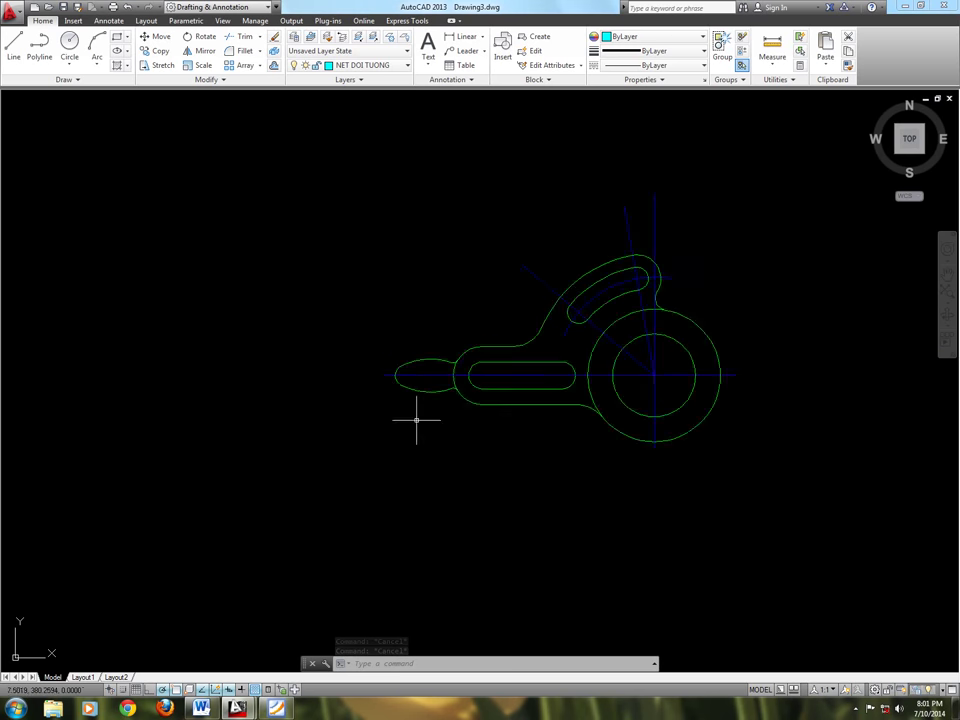
pyautogui.moveTo(466, 418)
pyautogui.mouseDown(button='middle')
pyautogui.moveTo(474, 418)
pyautogui.moveTo(428, 345)
pyautogui.mouseUp(button='middle')
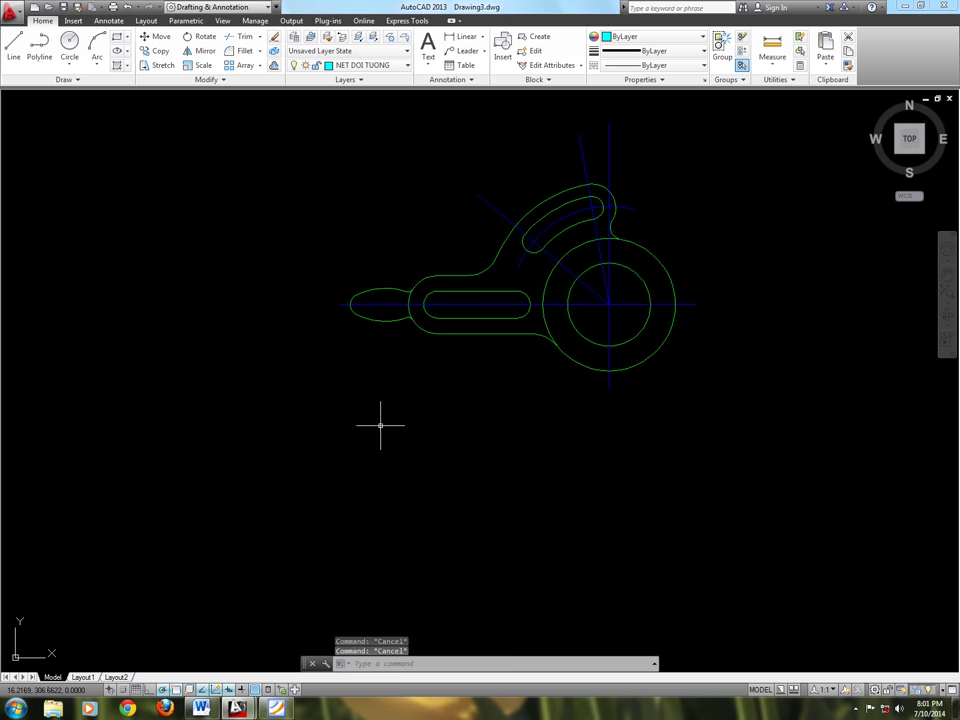
# Open the Dimension Style Manager with D and start a new style named TL2 from Standard.
pyautogui.write('D')
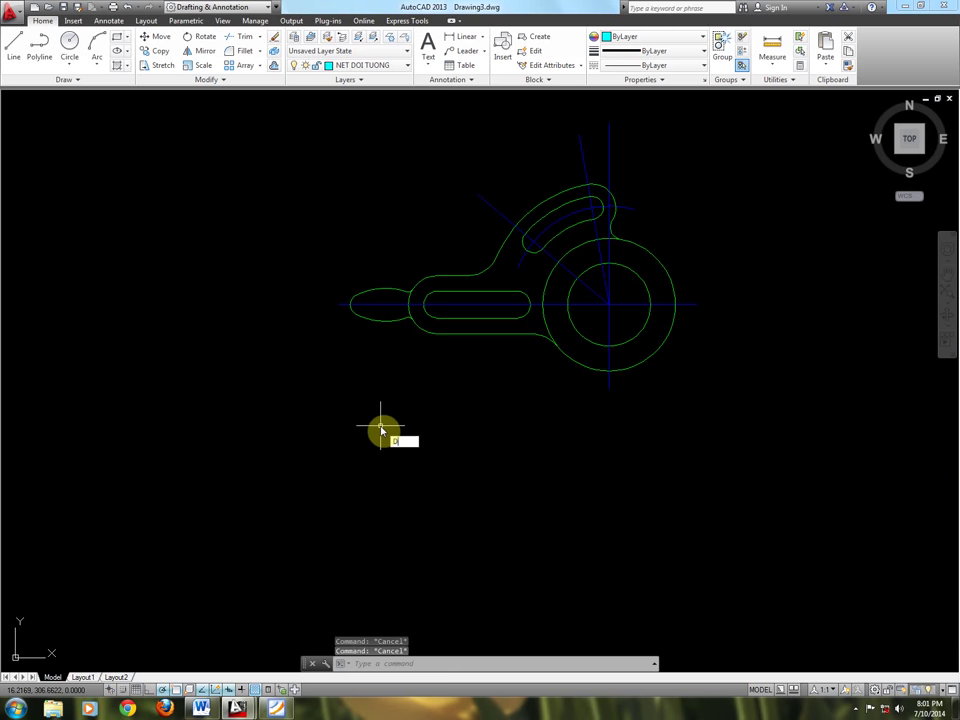
pyautogui.press('Return')
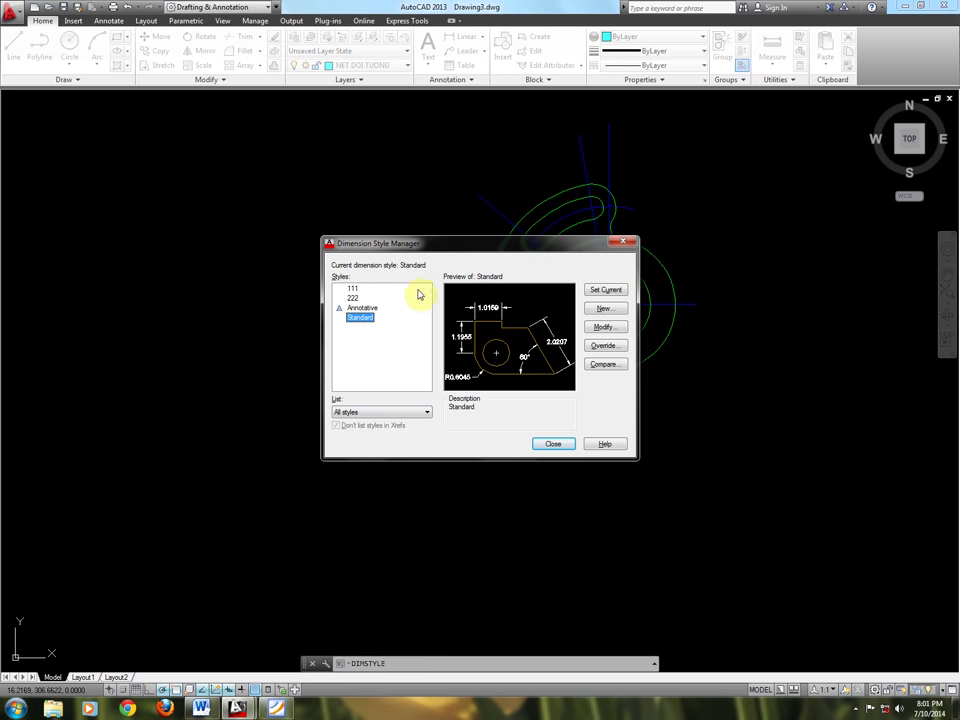
pyautogui.click(599, 311)
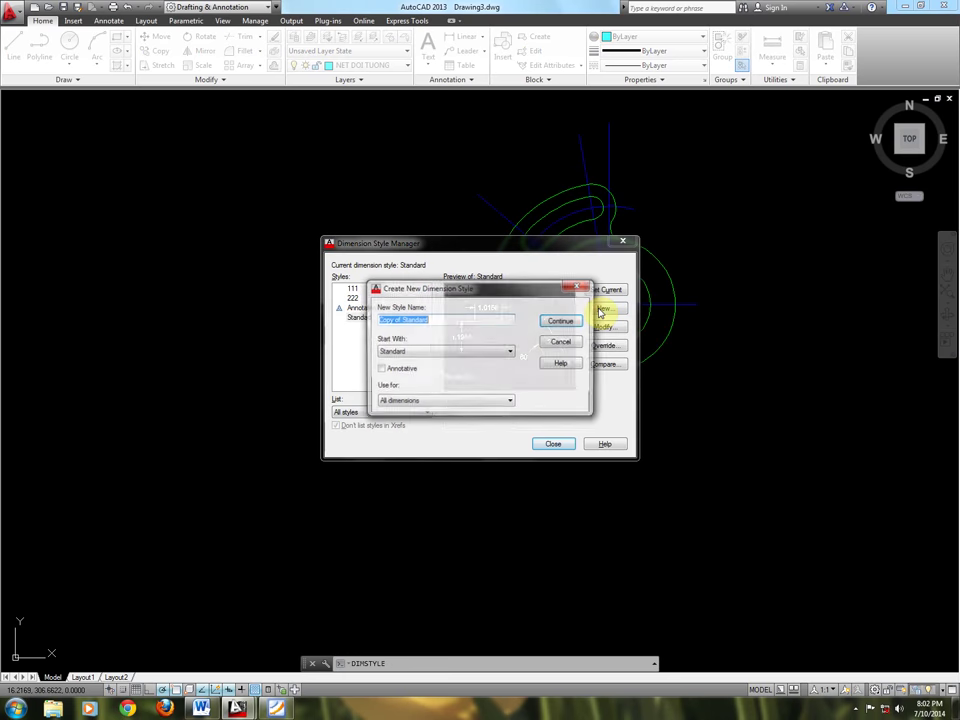
pyautogui.moveTo(497, 292); pyautogui.dragTo(482, 281)
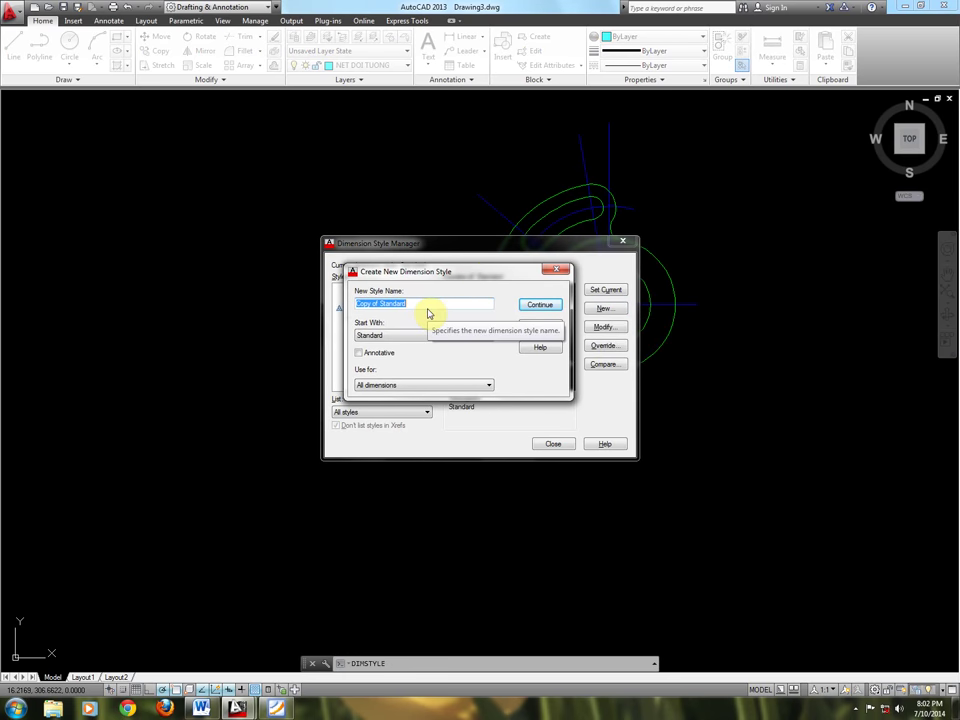
pyautogui.write('R')
pyautogui.write('TL2')
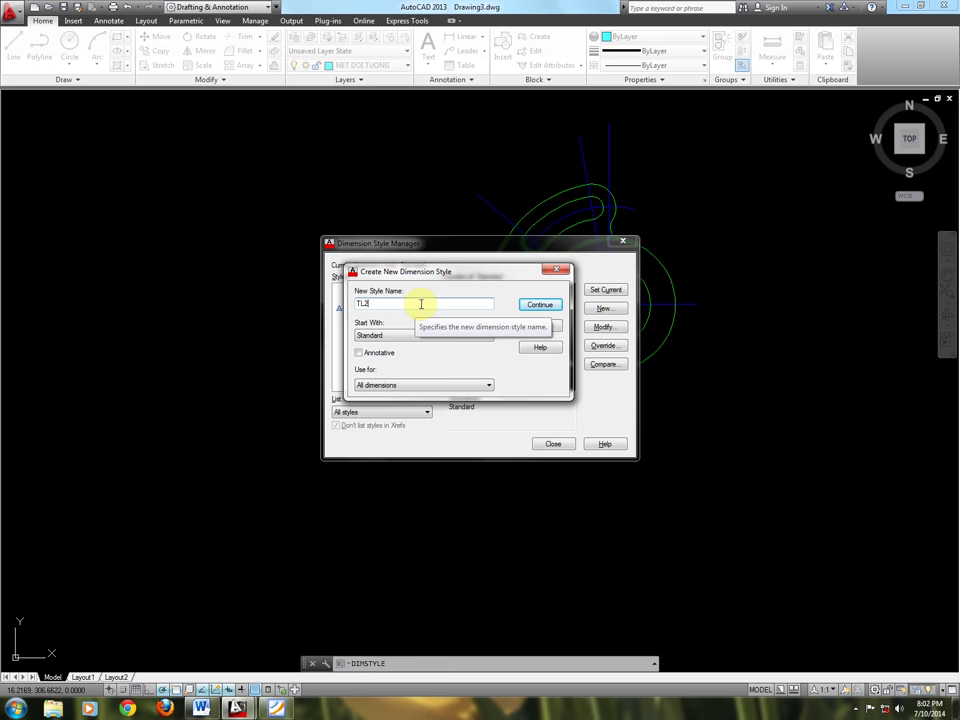
# Change TL2's extension-line offset from origin from 0.0625 to 2.
pyautogui.click(538, 306)
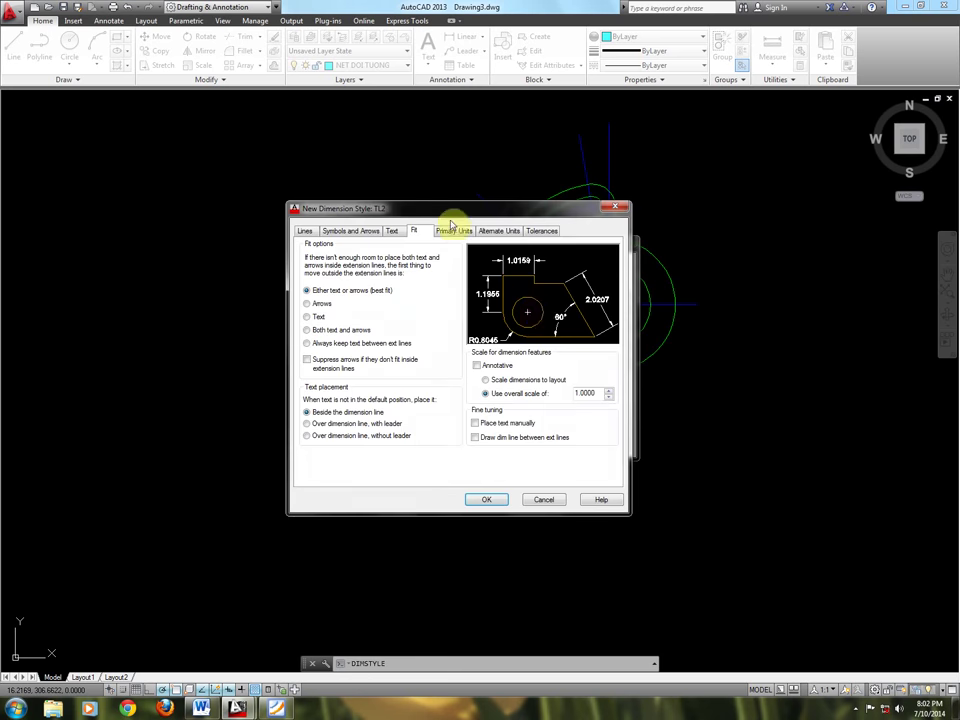
pyautogui.moveTo(450, 210)
pyautogui.mouseDown()
pyautogui.moveTo(484, 198)
pyautogui.moveTo(475, 191)
pyautogui.mouseUp()
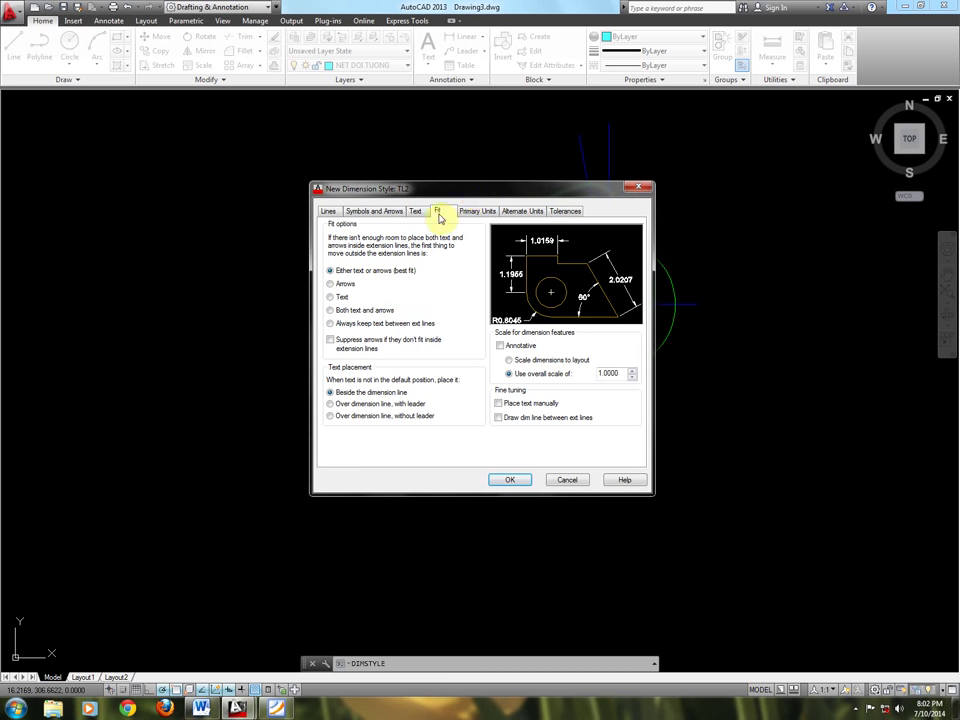
pyautogui.click(332, 214)
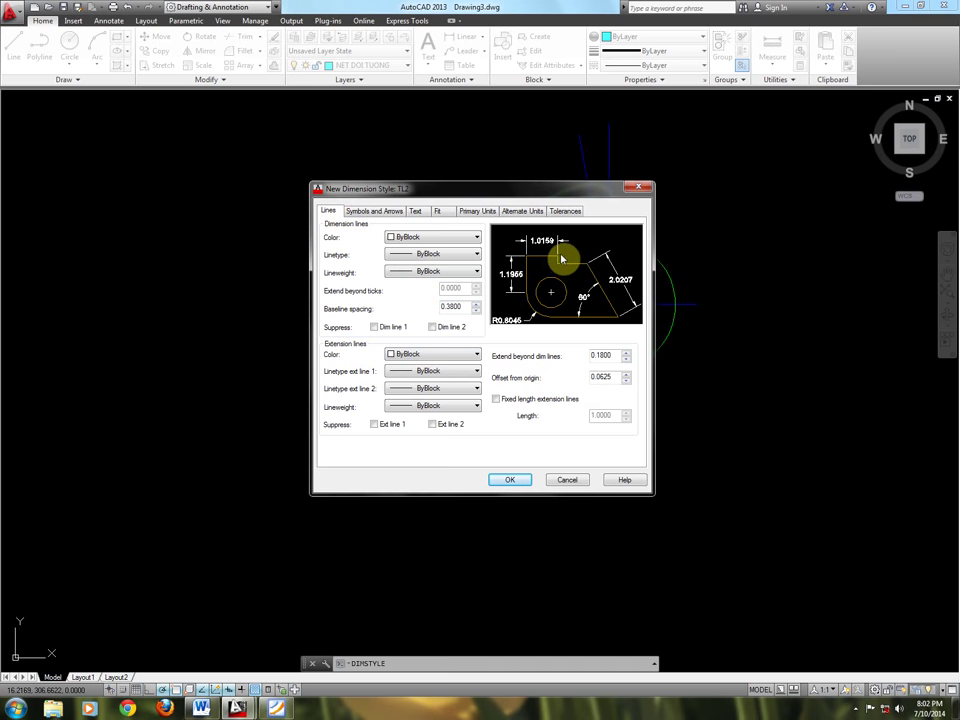
pyautogui.doubleClick(586, 377)
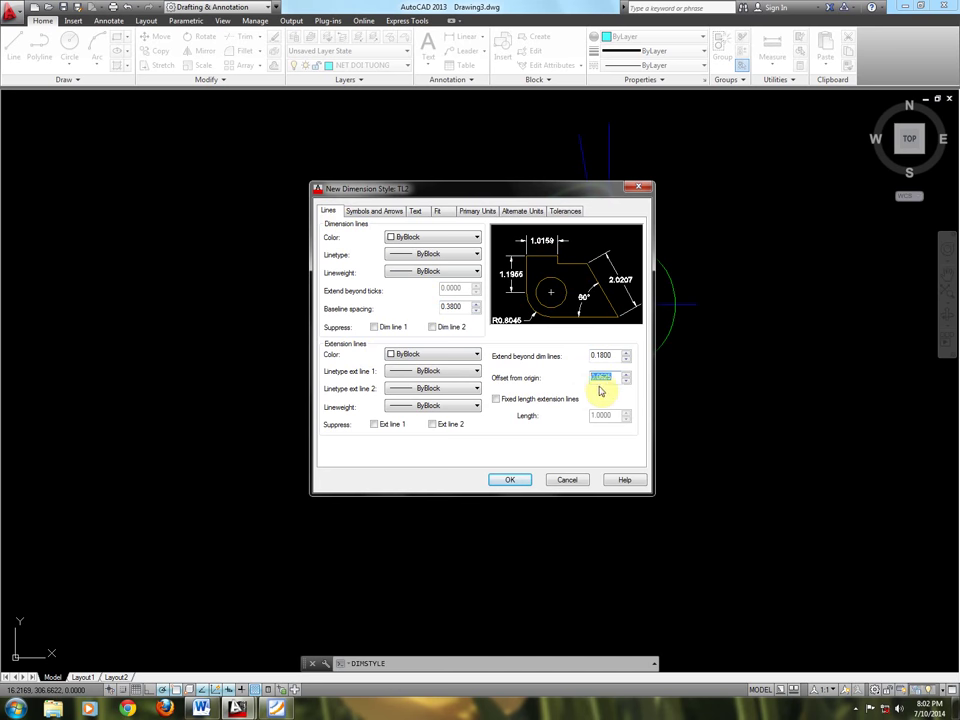
pyautogui.write('2')
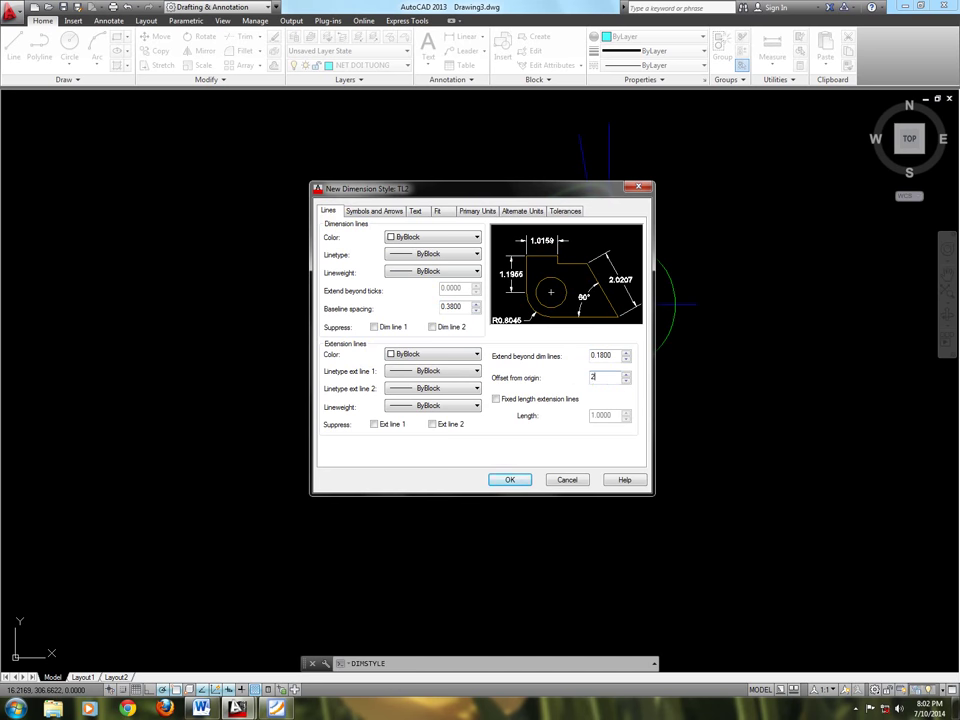
pyautogui.press('Tab')
pyautogui.click(608, 377)
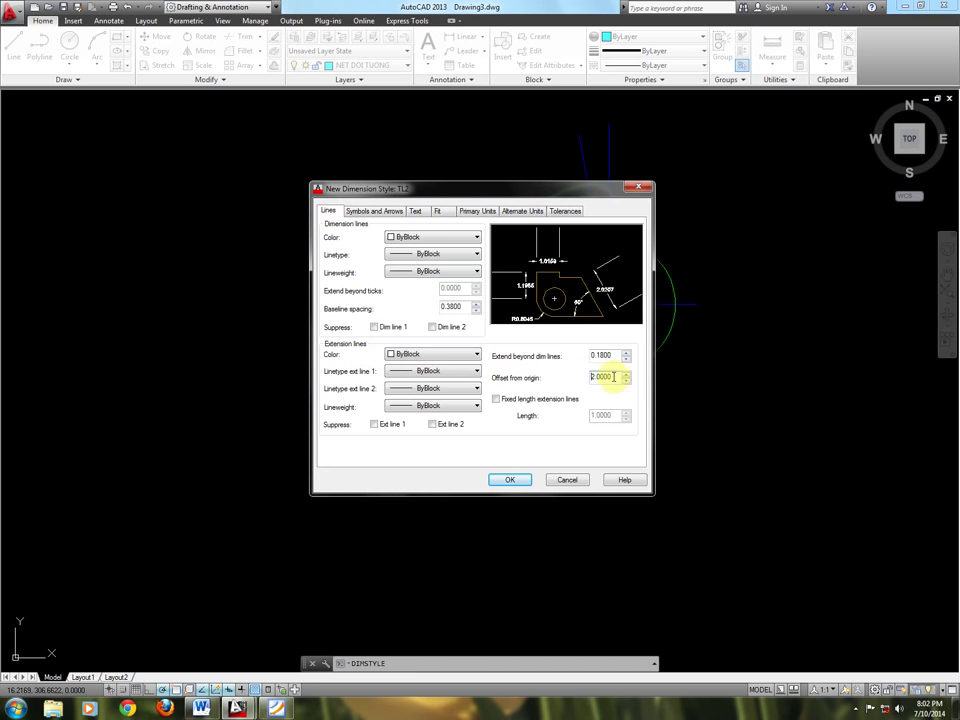
# Set TL2's arrow size to 3 and its center marks to None.
pyautogui.click(368, 212)
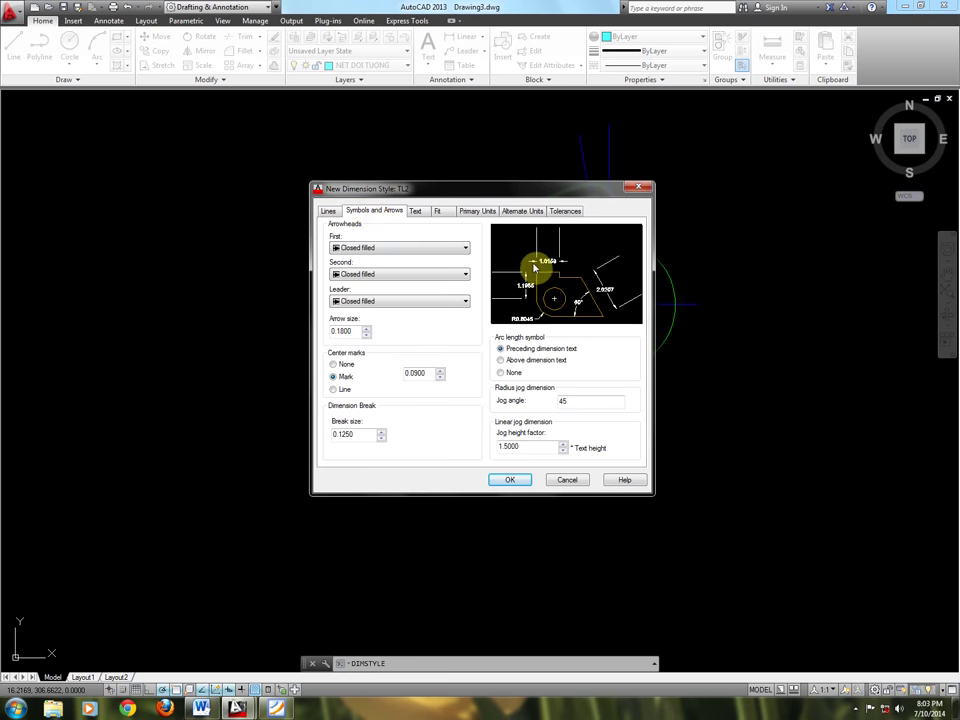
pyautogui.click(355, 252)
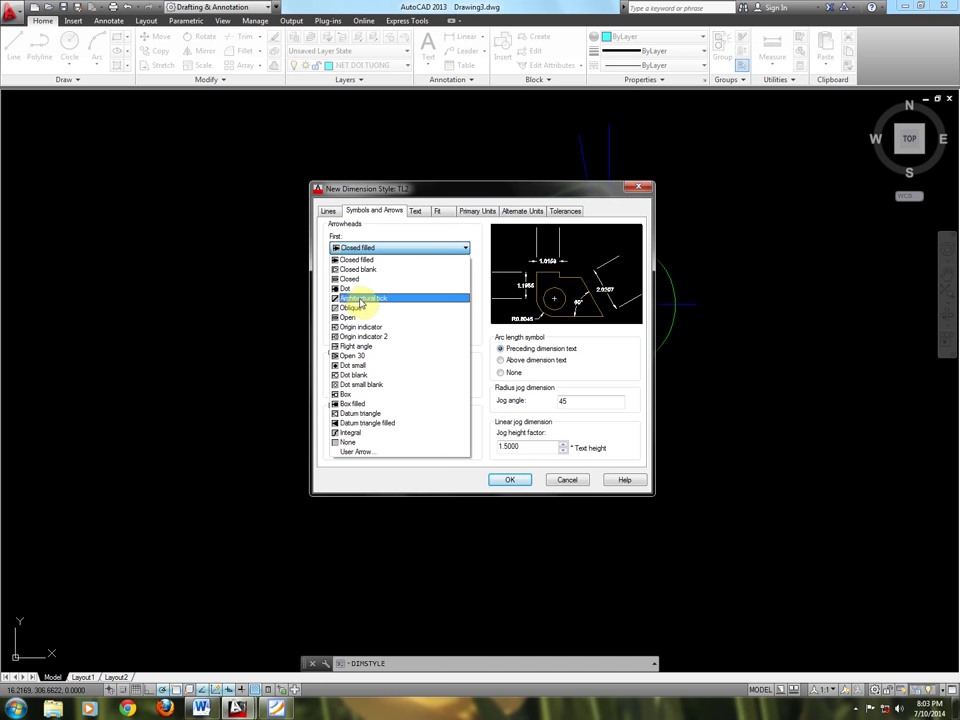
pyautogui.click(481, 280)
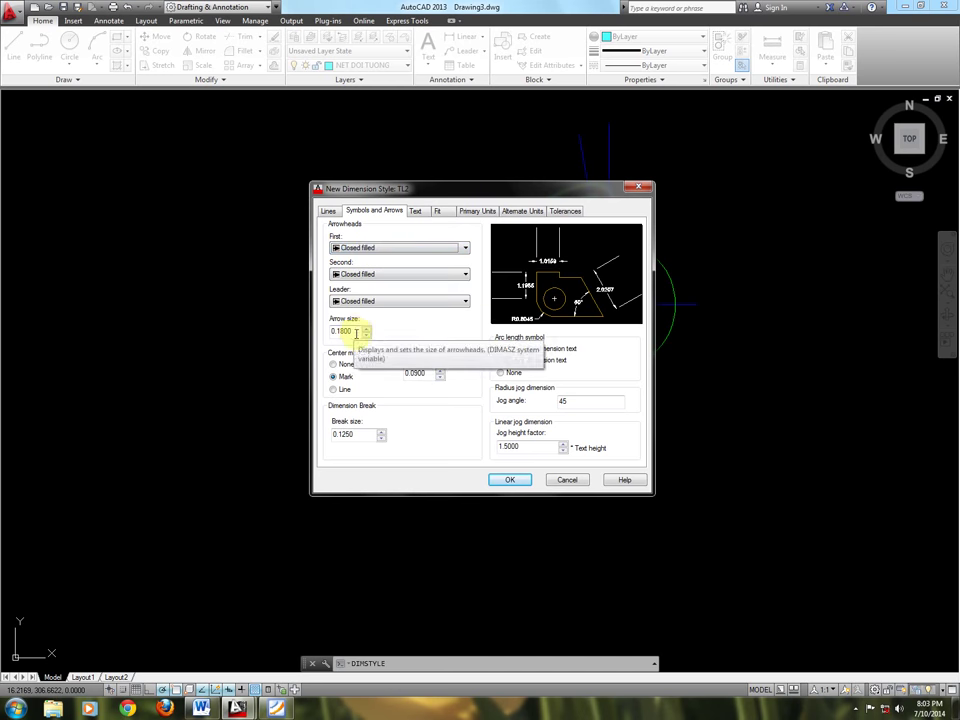
pyautogui.moveTo(356, 331); pyautogui.dragTo(305, 330)
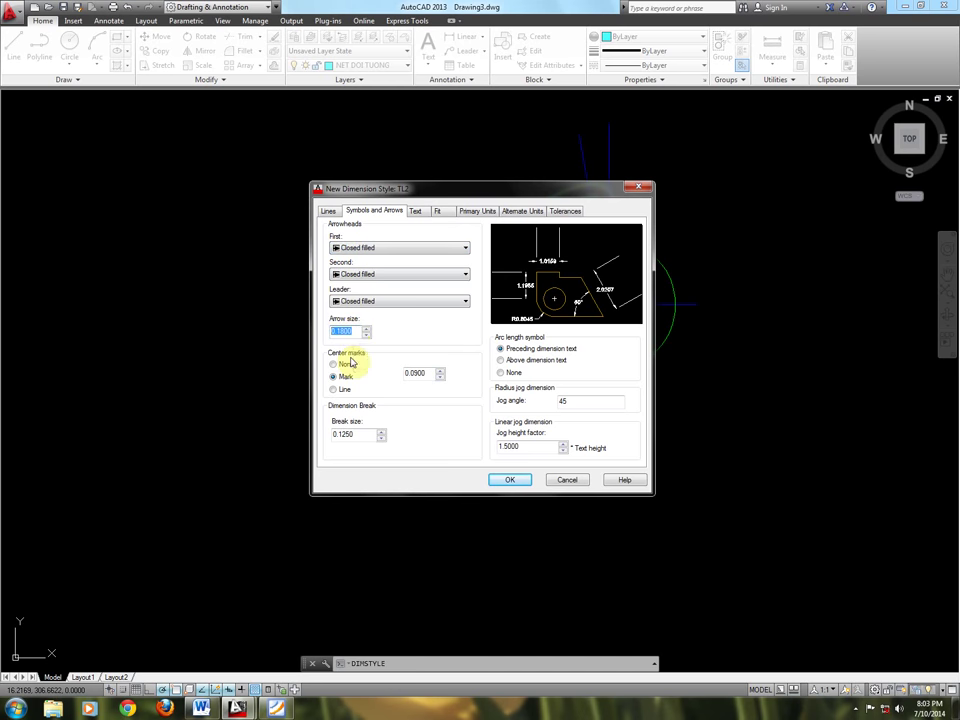
pyautogui.write('3')
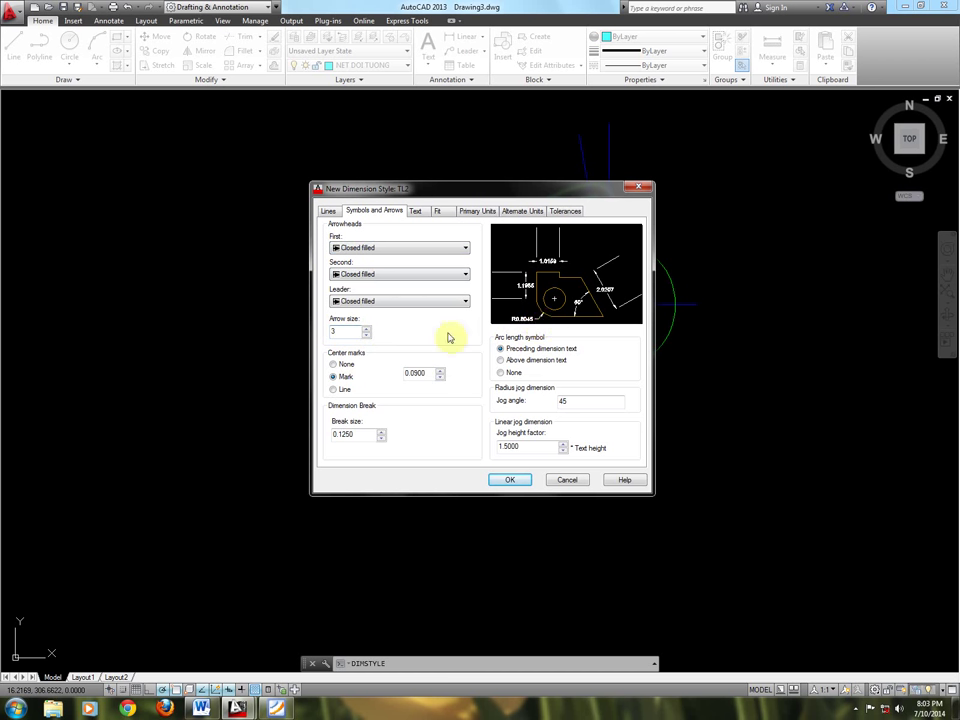
pyautogui.click(340, 365)
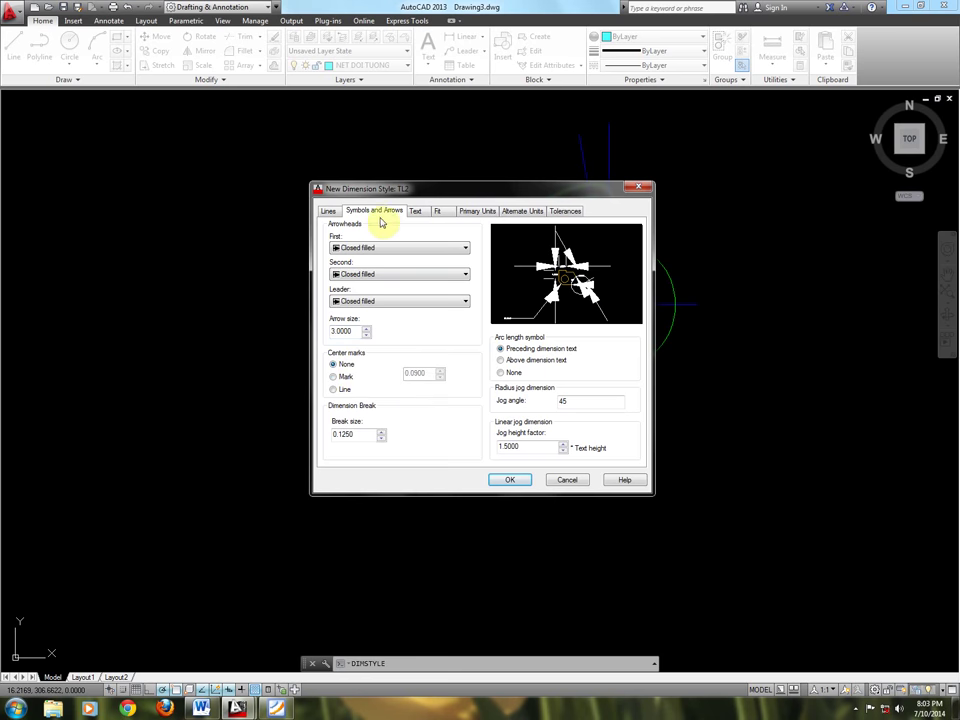
pyautogui.click(416, 214)
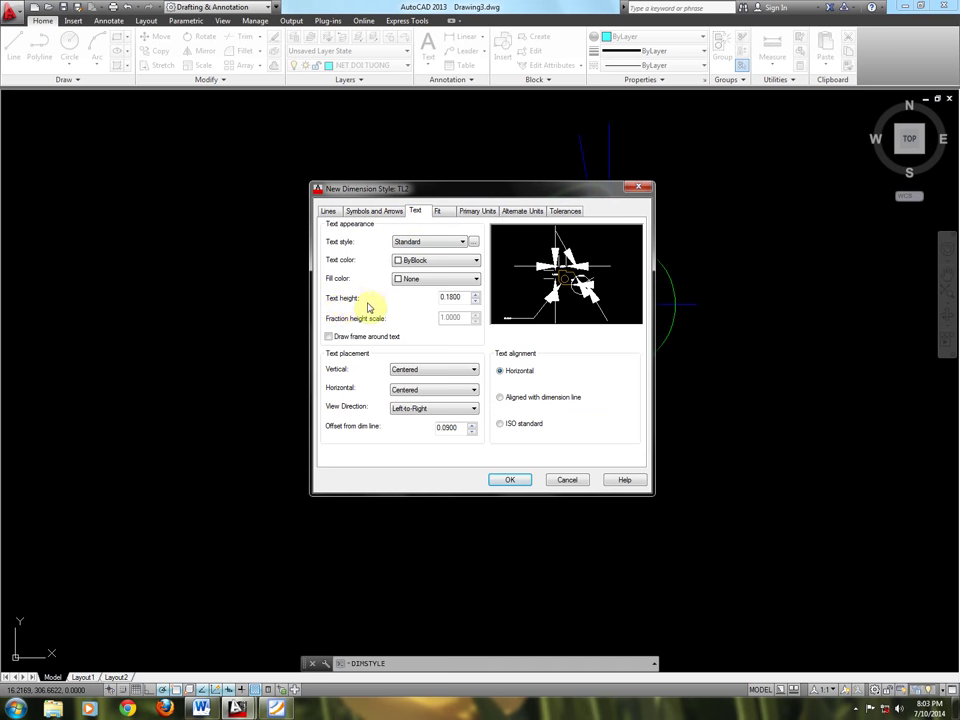
# Set TL2 text height 3, vertical placement Above, ISO standard alignment, and offset from dimension line 1.
pyautogui.doubleClick(441, 299)
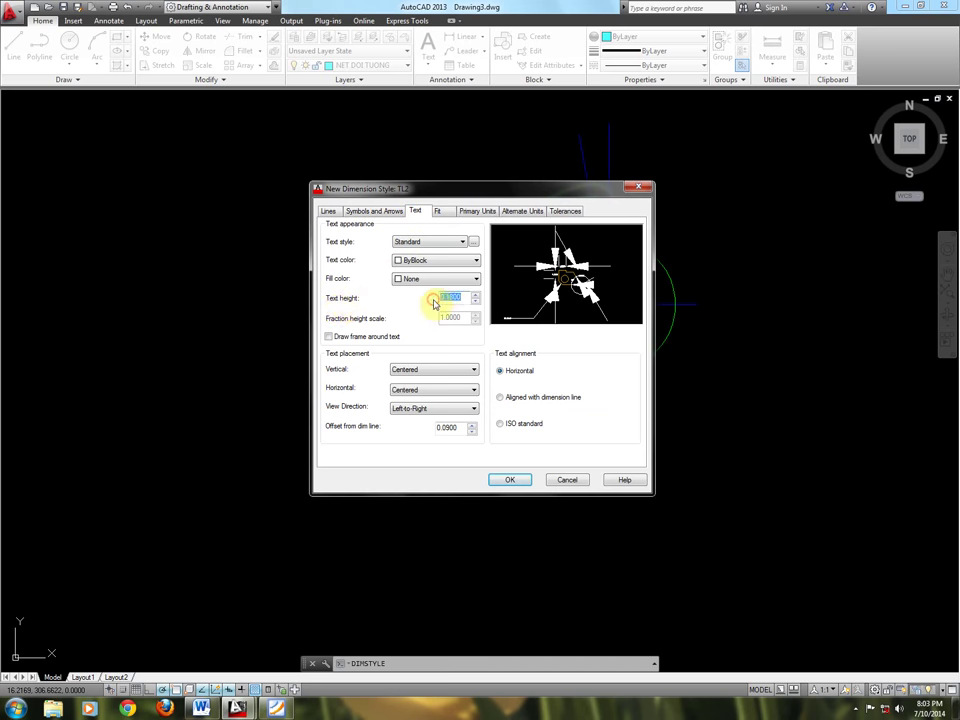
pyautogui.write('3')
pyautogui.press('Tab')
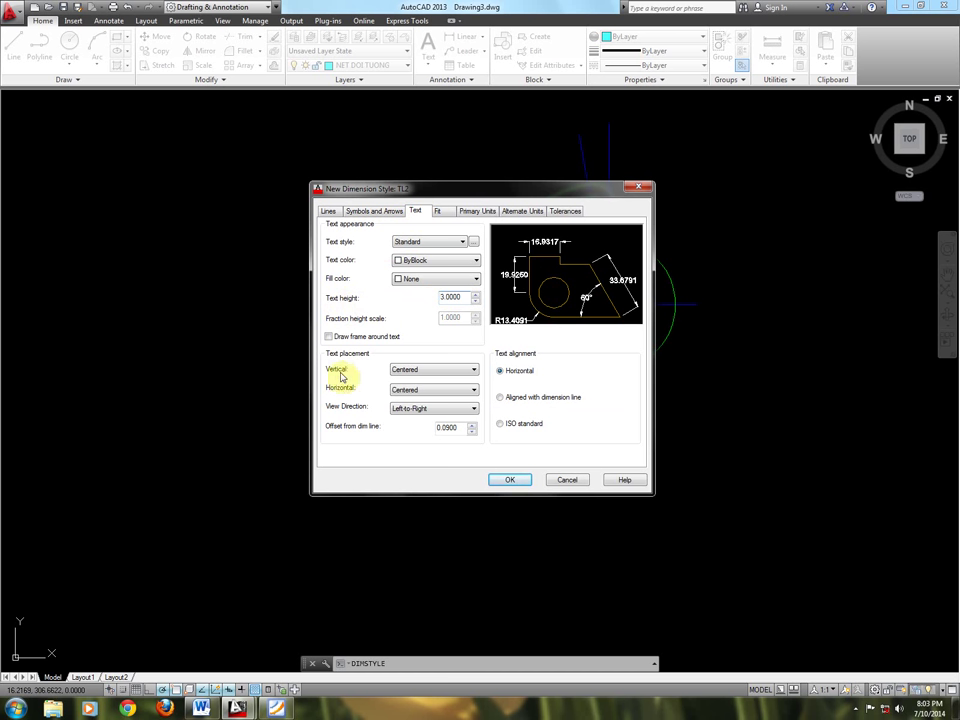
pyautogui.click(420, 370)
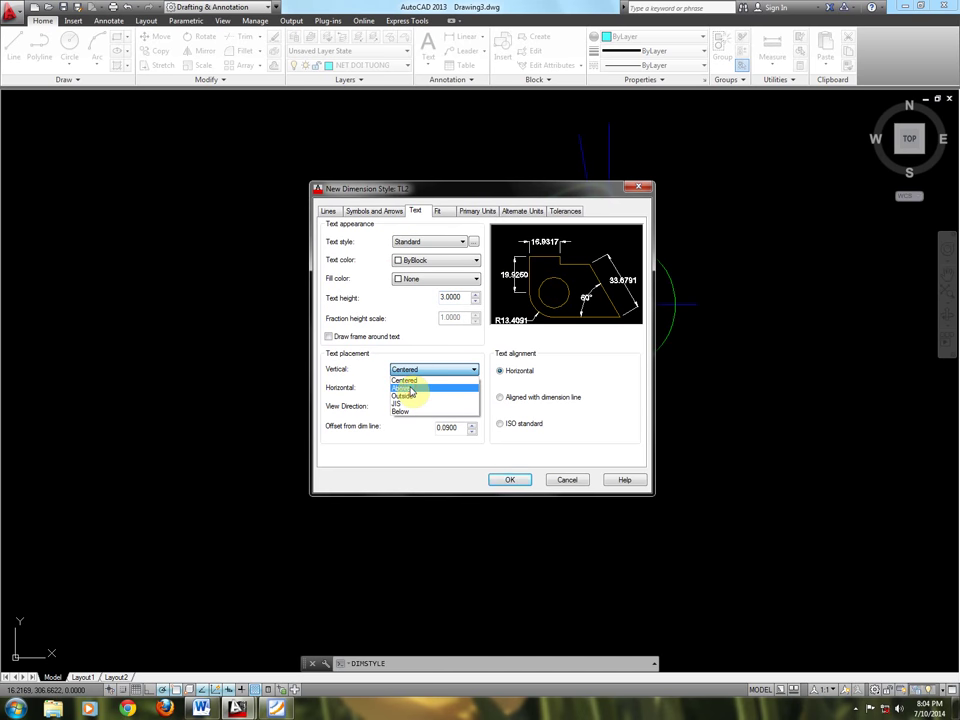
pyautogui.click(409, 390)
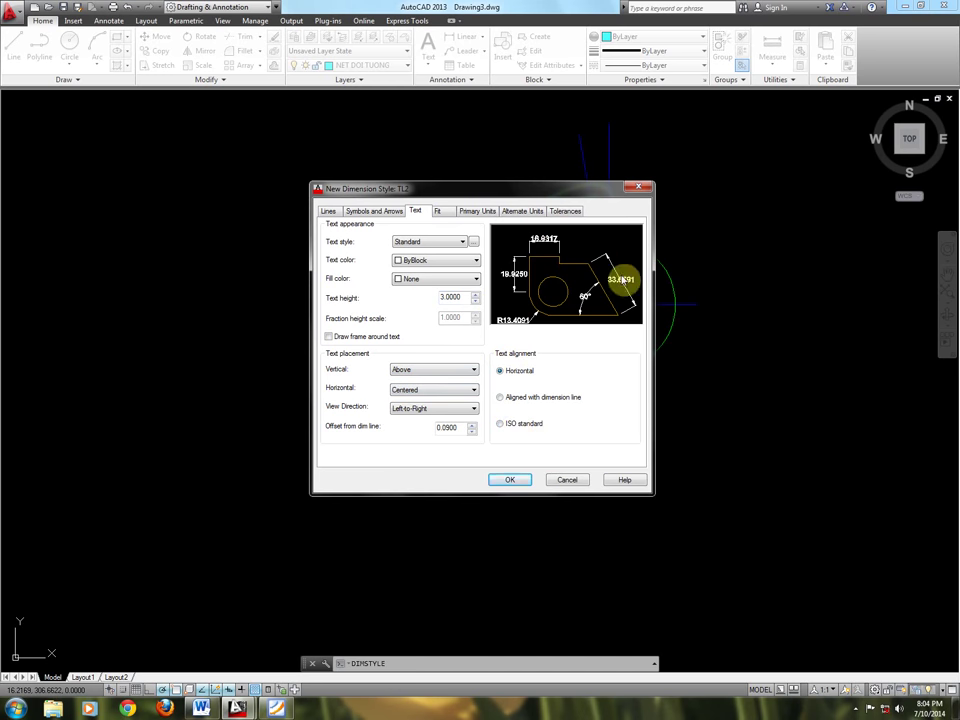
pyautogui.click(515, 425)
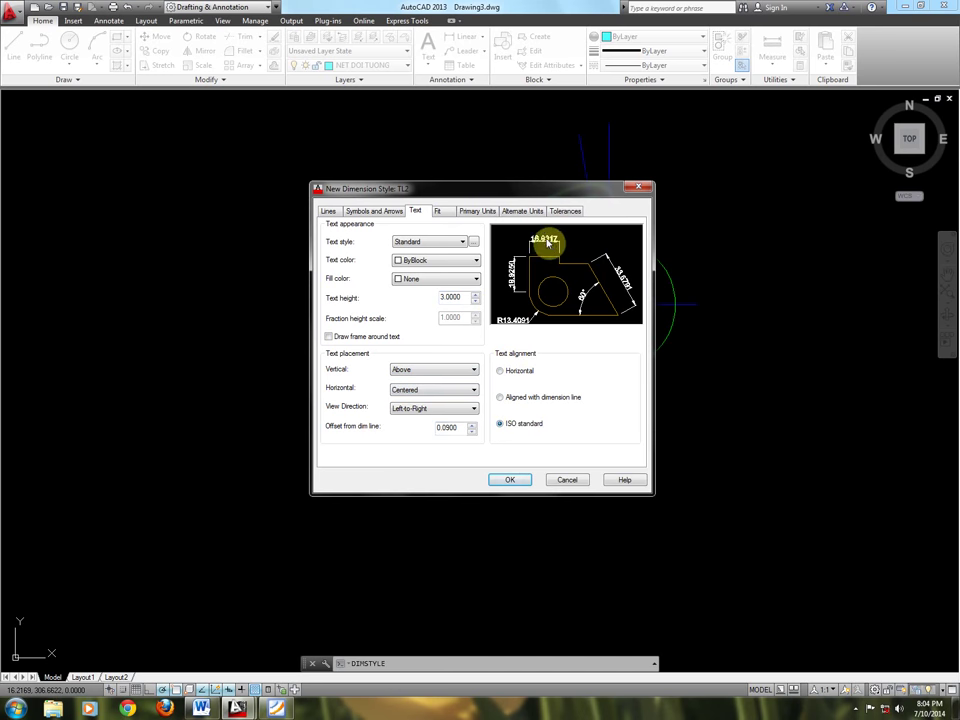
pyautogui.doubleClick(453, 430)
pyautogui.write('1')
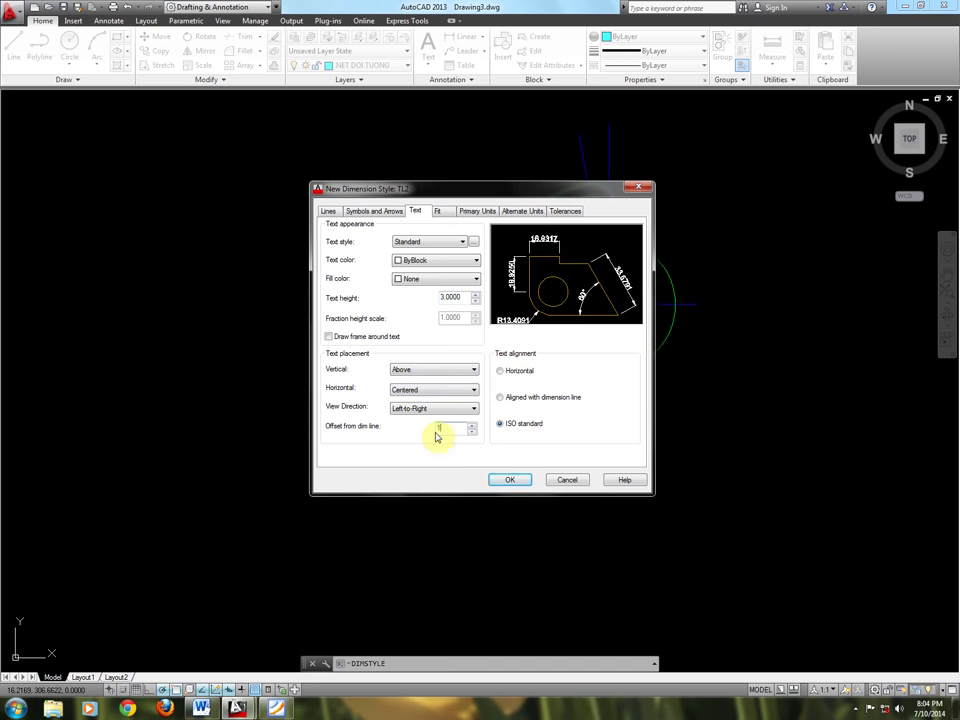
pyautogui.click(545, 244)
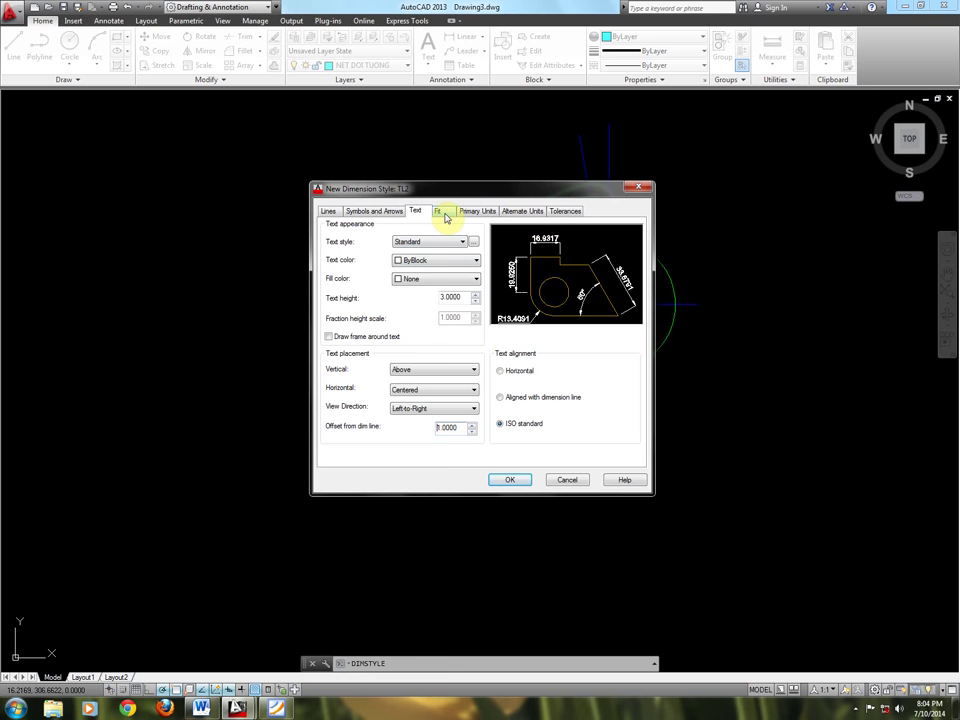
# Enter 2 as TL2's Use overall scale of value in the Fit settings.
pyautogui.click(442, 212)
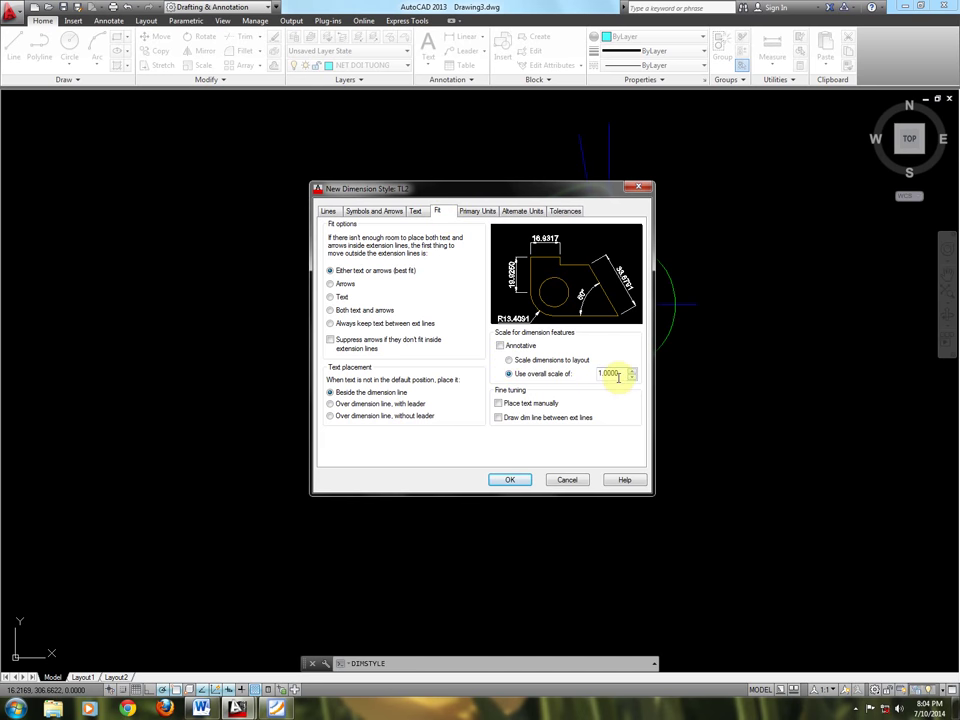
pyautogui.doubleClick(608, 373)
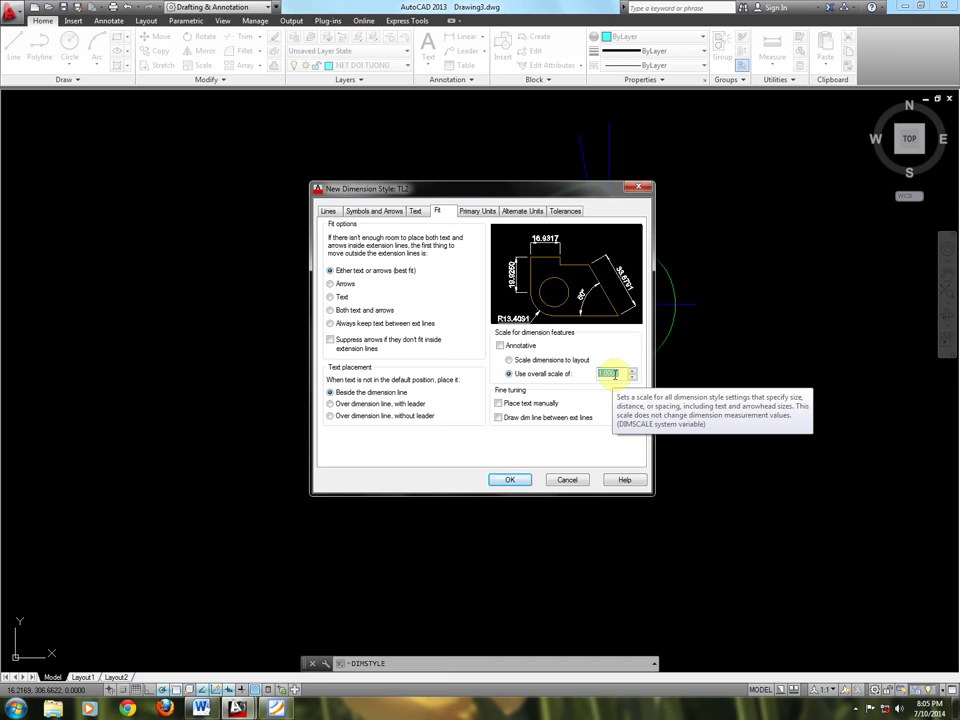
pyautogui.write('2')
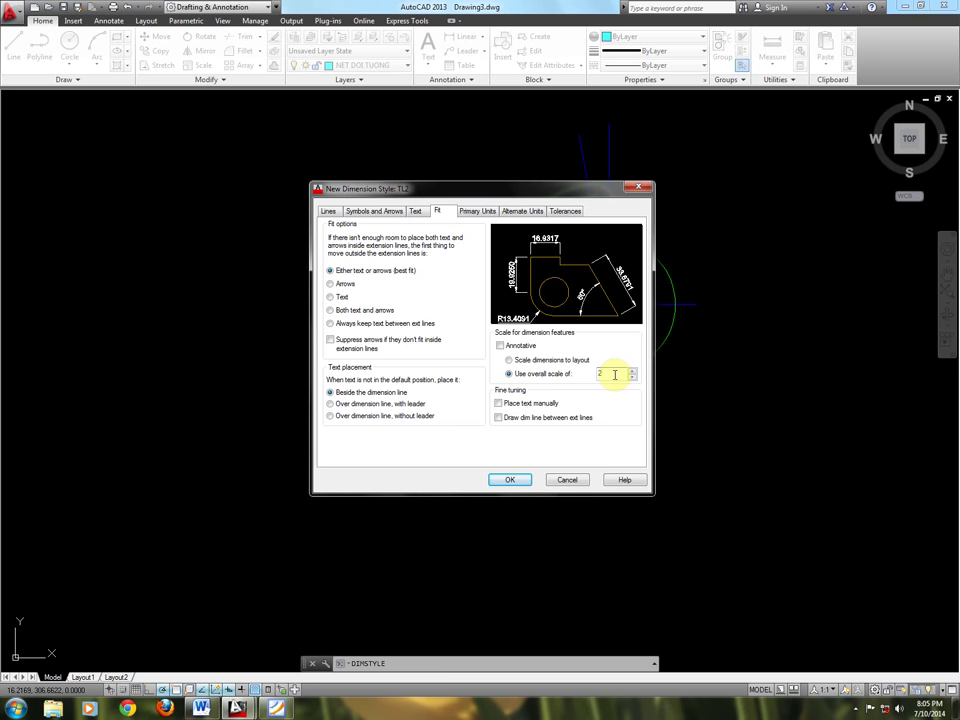
# Set TL2's linear precision to 0 and save the style with OK.
pyautogui.click(481, 218)
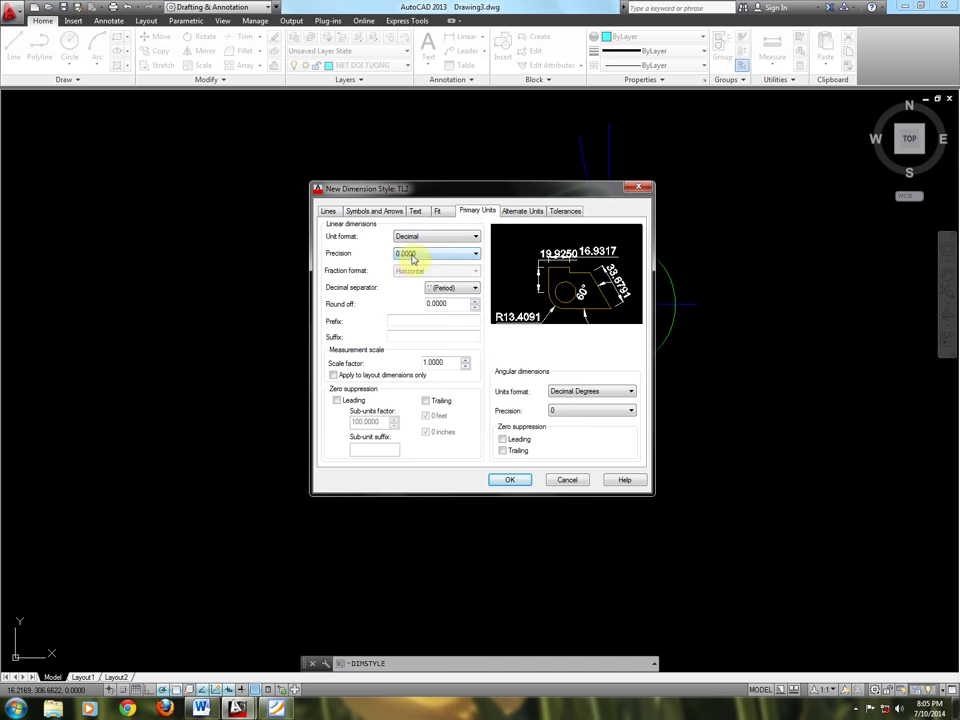
pyautogui.click(412, 256)
pyautogui.click(409, 265)
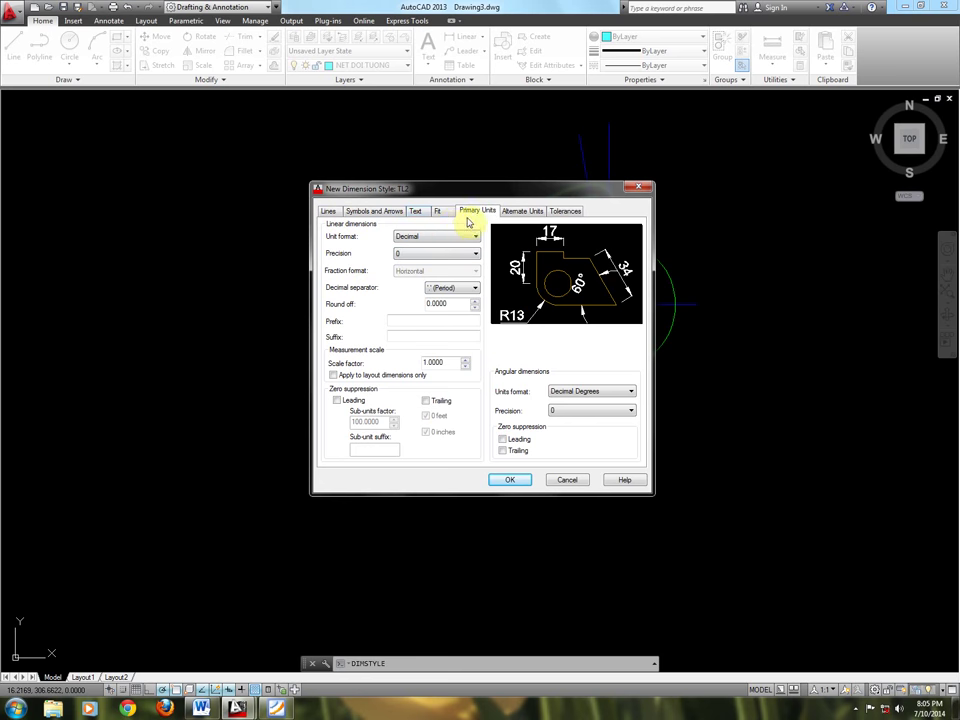
pyautogui.click(511, 481)
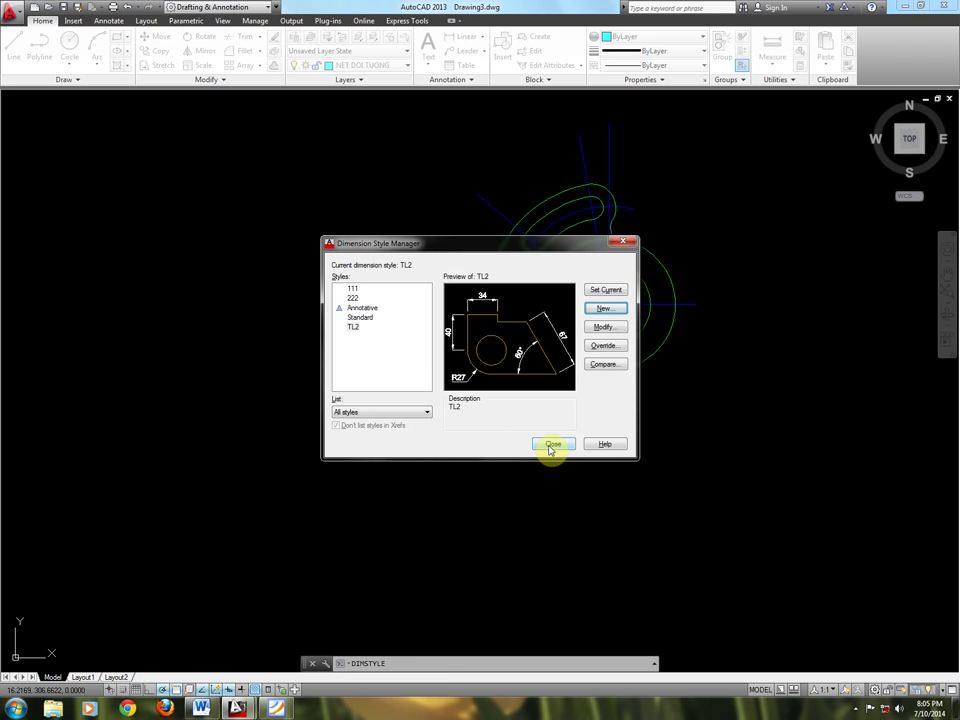
# Close the Dimension Style Manager, confirm TL2 in the Annotate dimension style list, and recenter the lever.
pyautogui.click(549, 447)
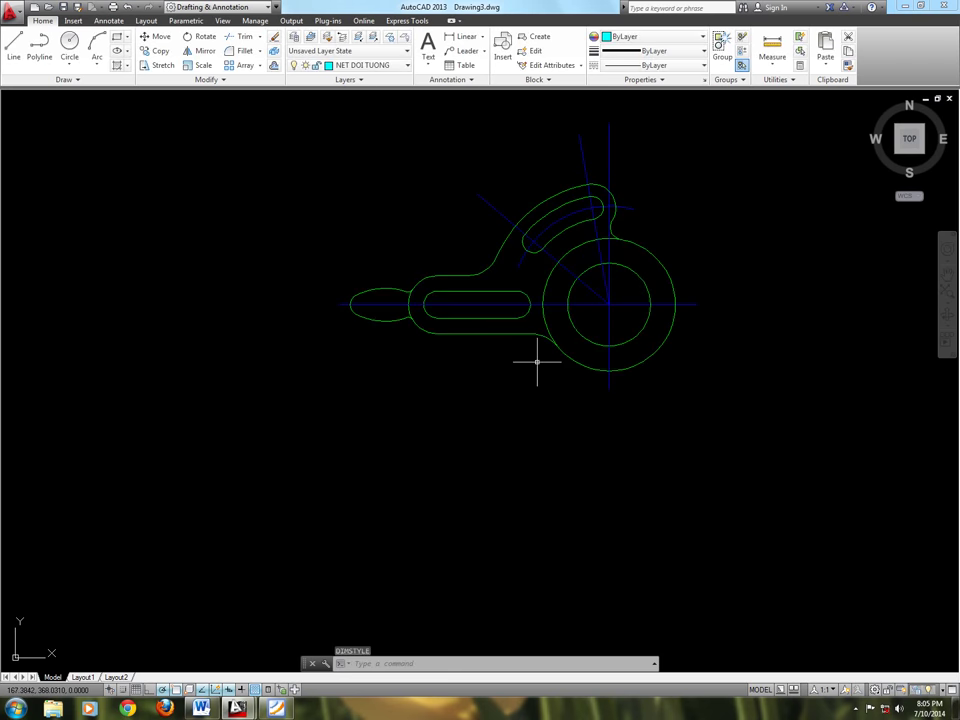
pyautogui.click(109, 21)
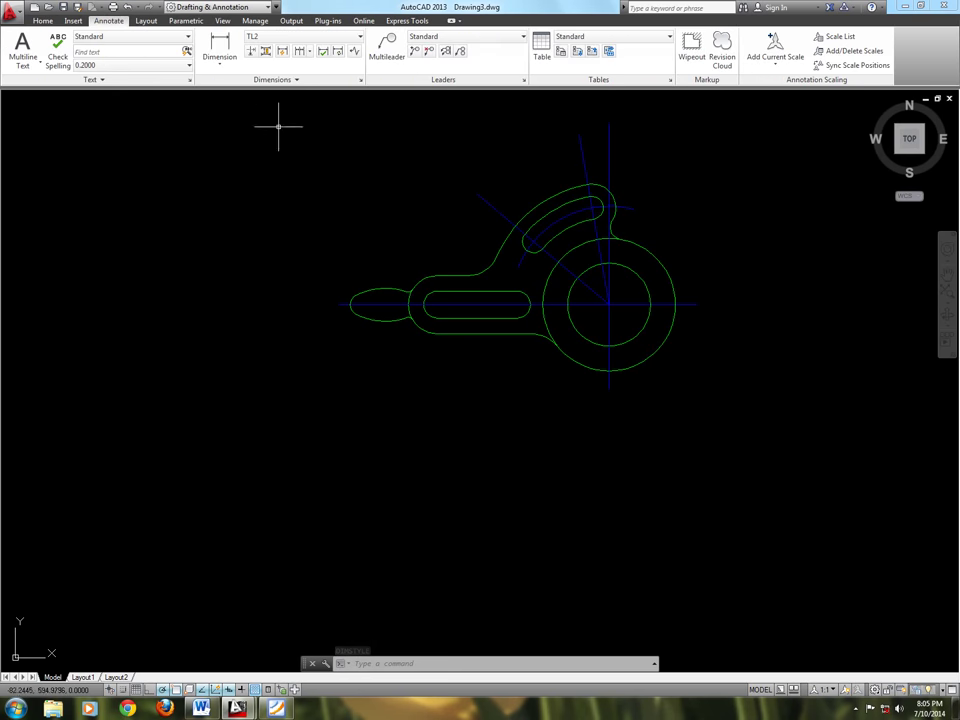
pyautogui.click(257, 37)
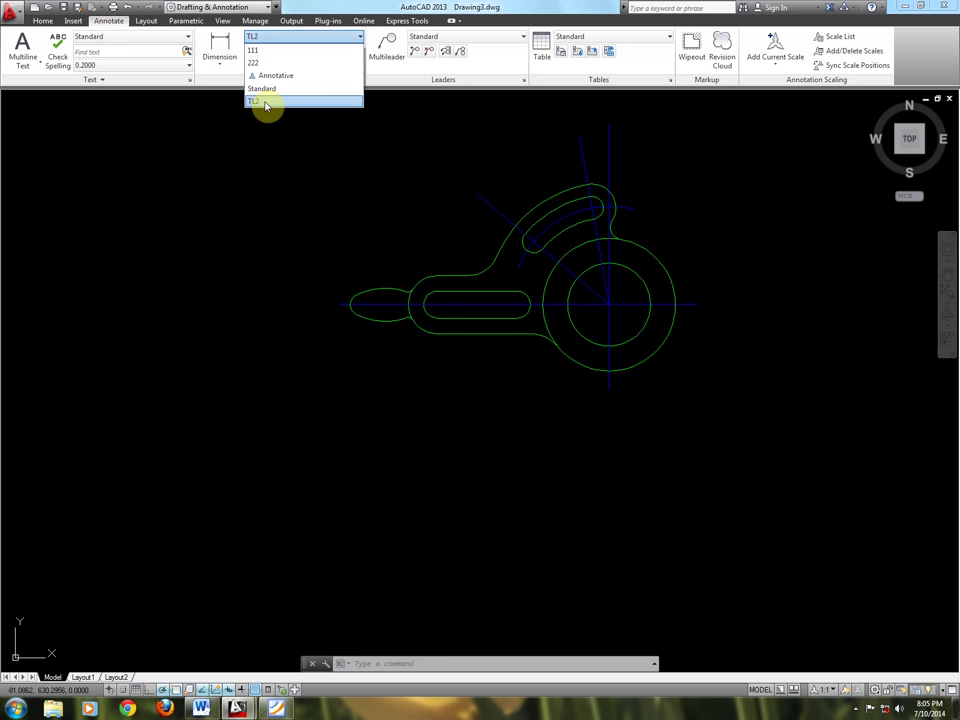
pyautogui.click(265, 104)
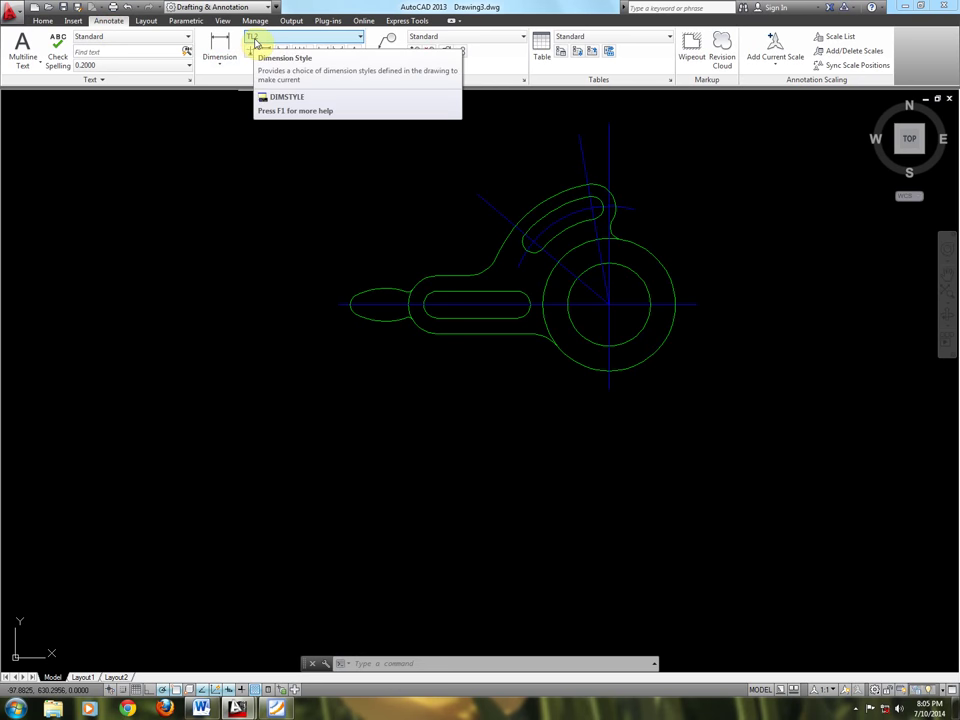
pyautogui.moveTo(487, 244); pyautogui.dragTo(431, 357, button='middle')
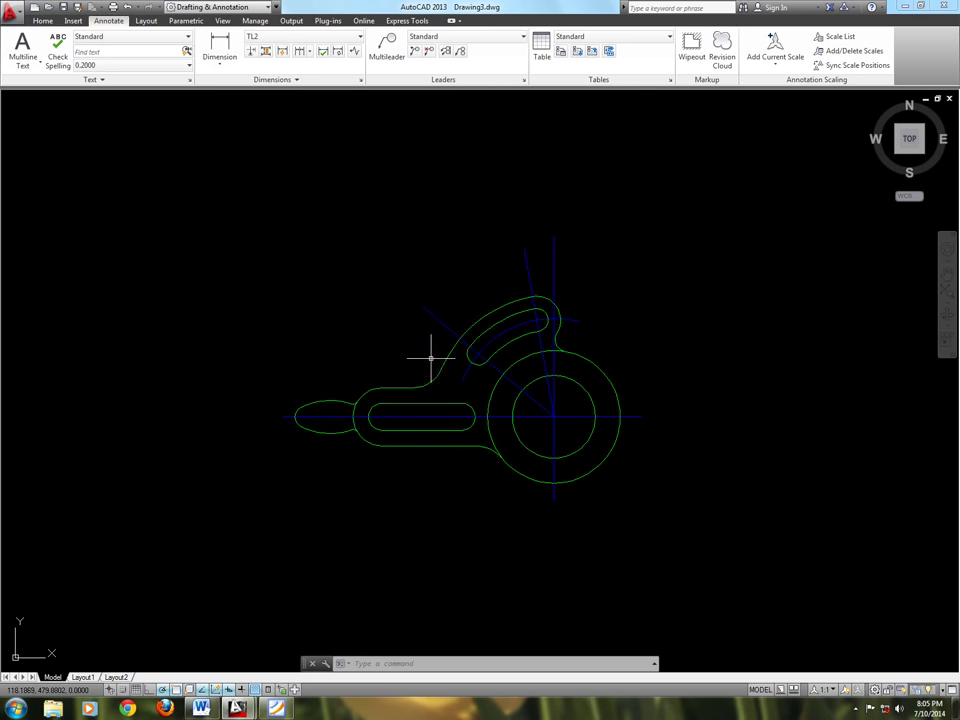
pyautogui.click(432, 360)
pyautogui.press('Escape')
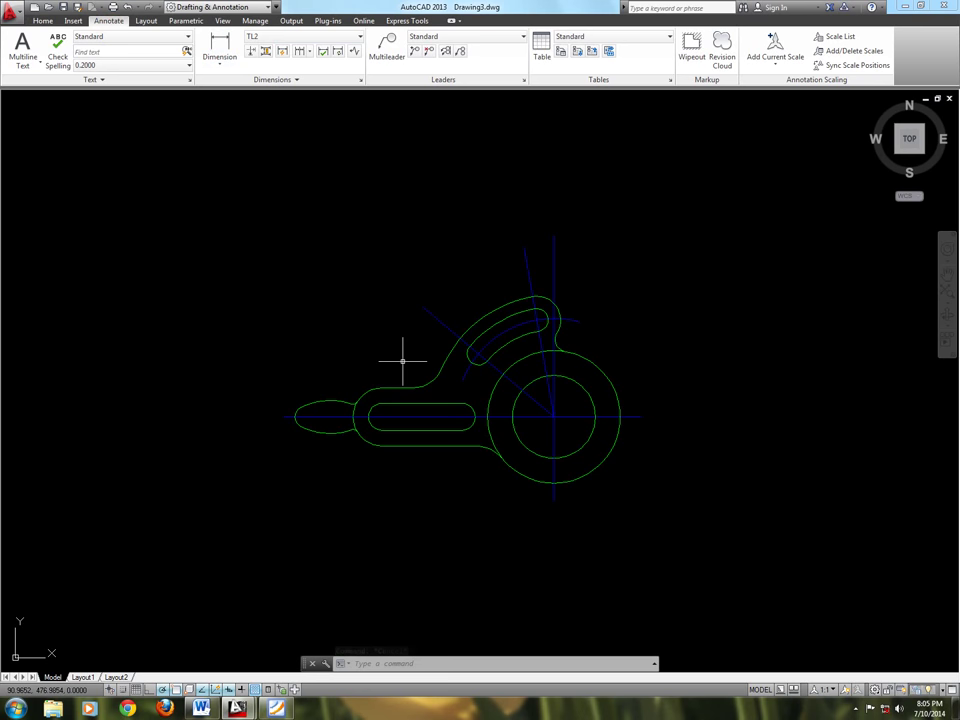
# Dimension the long slot's length with DLI, placing the 77 dimension line below the part.
pyautogui.write('DLI')
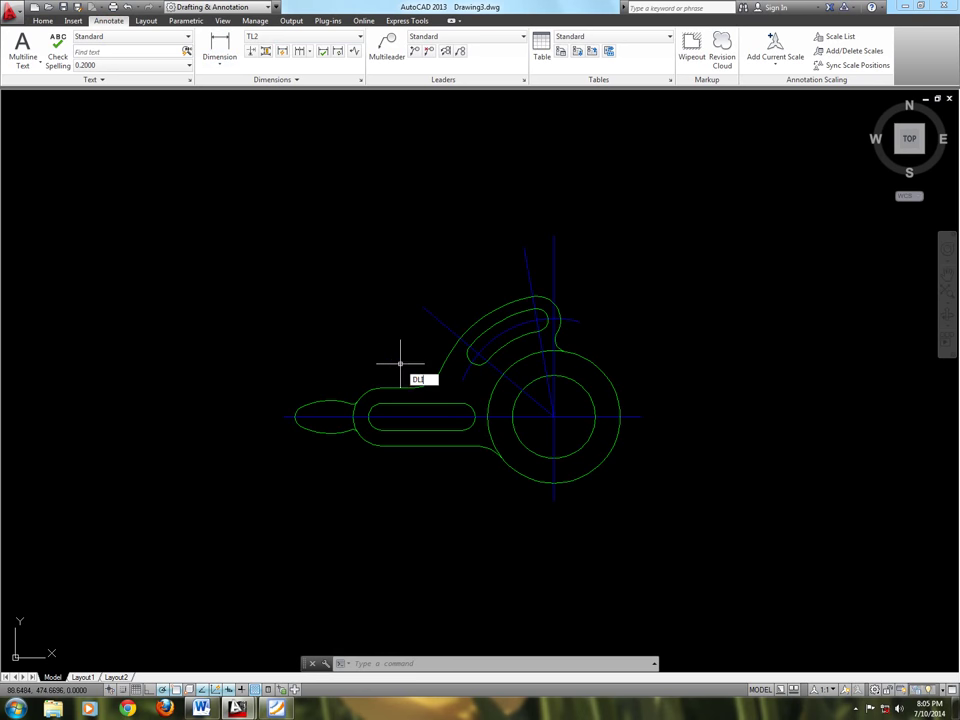
pyautogui.press('Return')
pyautogui.scroll(2, 400, 448)
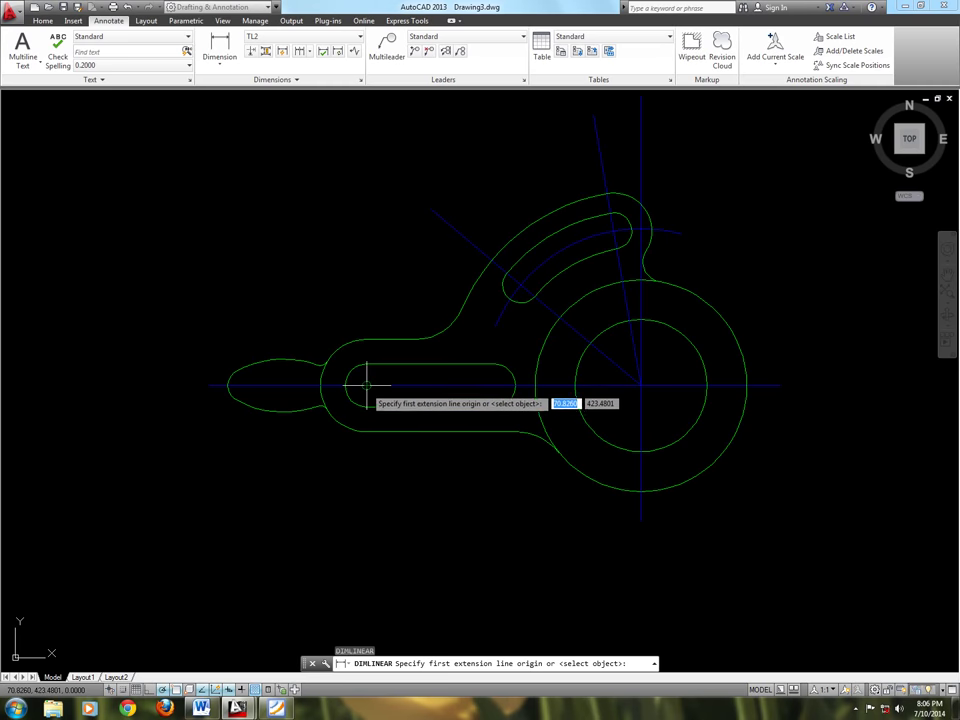
pyautogui.click(366, 384)
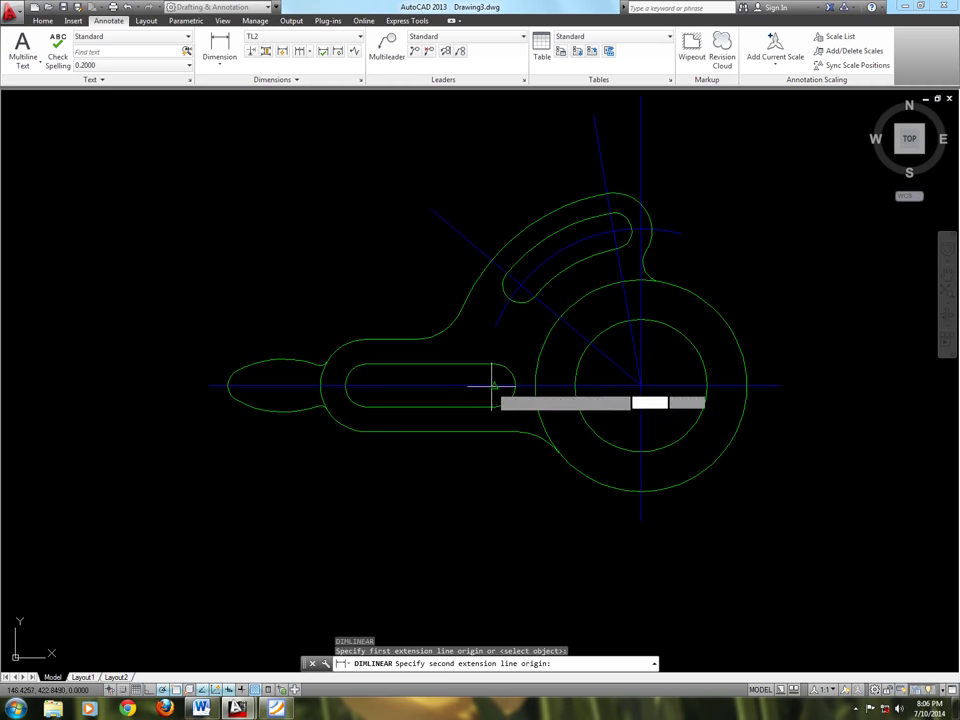
pyautogui.click(494, 384)
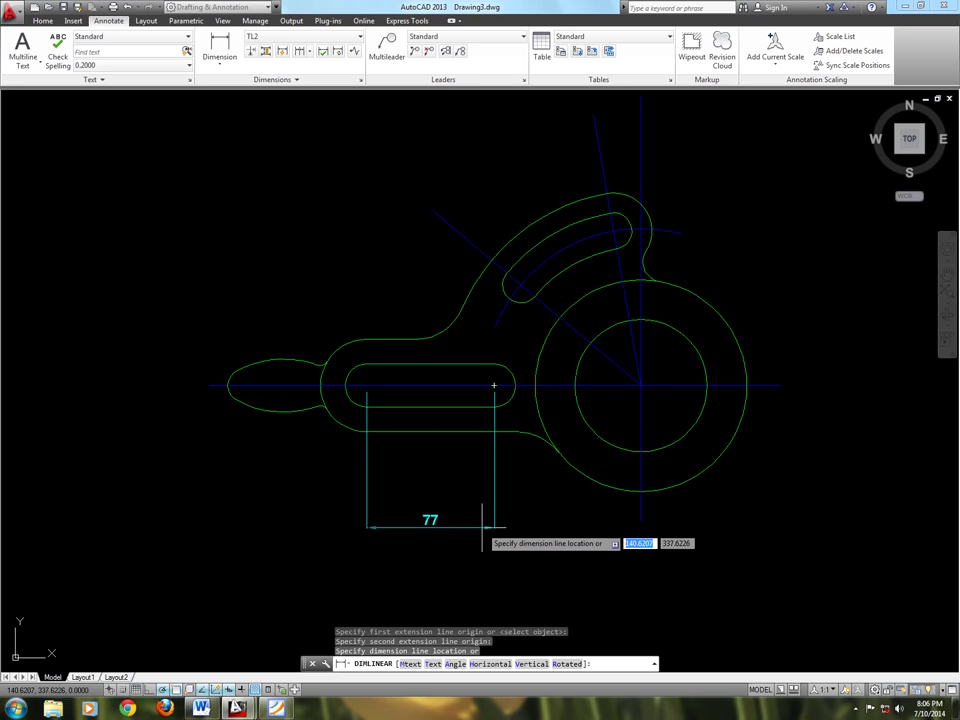
pyautogui.click(482, 522)
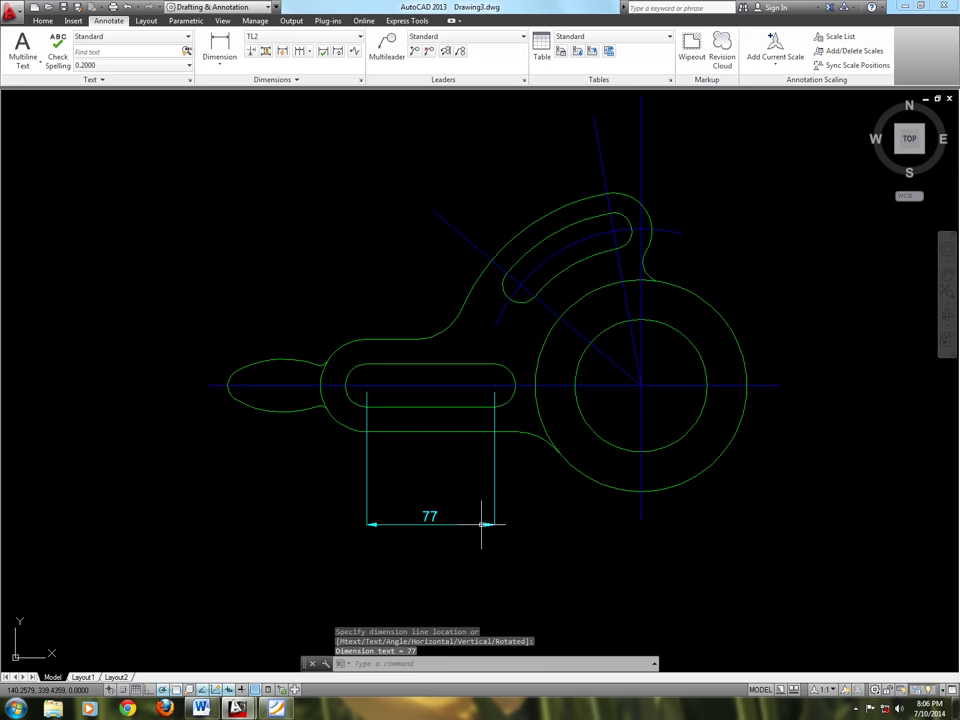
pyautogui.click(43, 22)
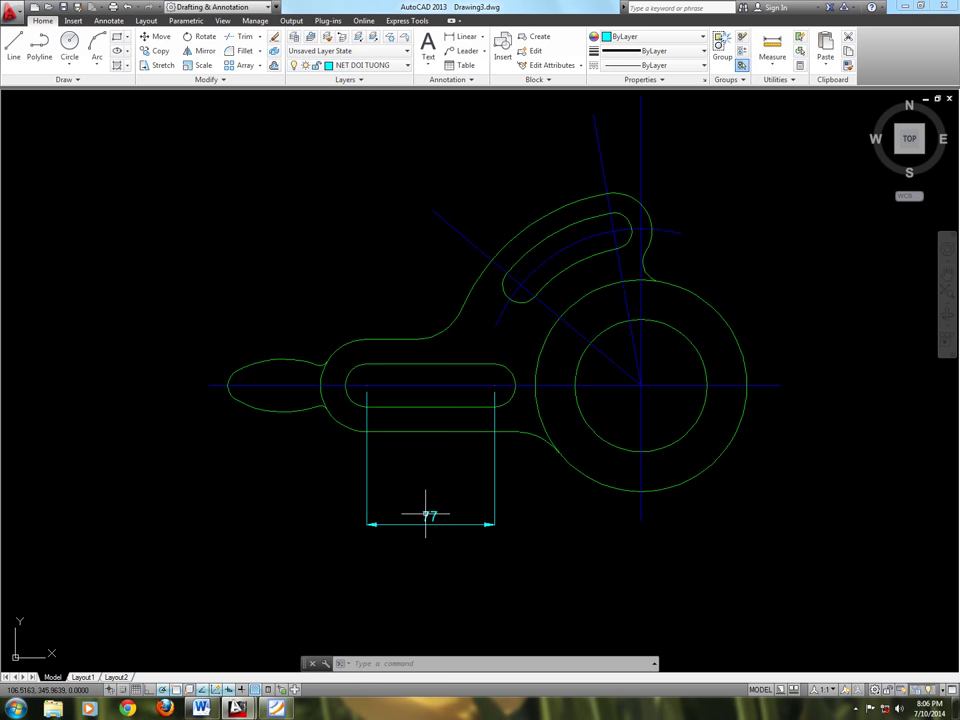
# Erase the 77 dimension and make NET KT the current layer.
pyautogui.click(426, 515)
pyautogui.press('Delete')
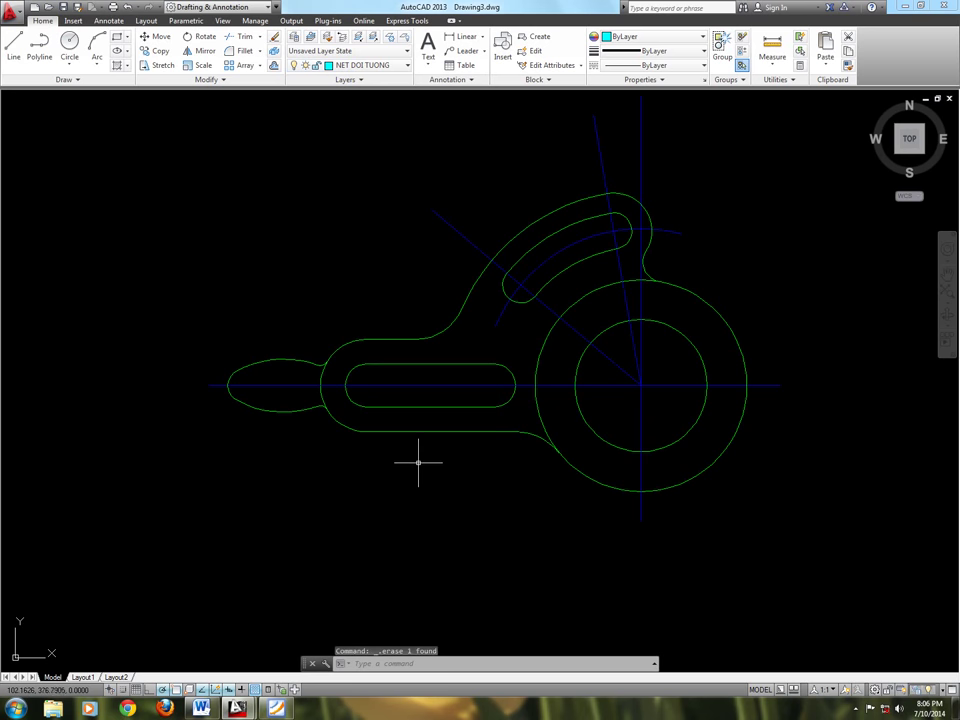
pyautogui.click(402, 65)
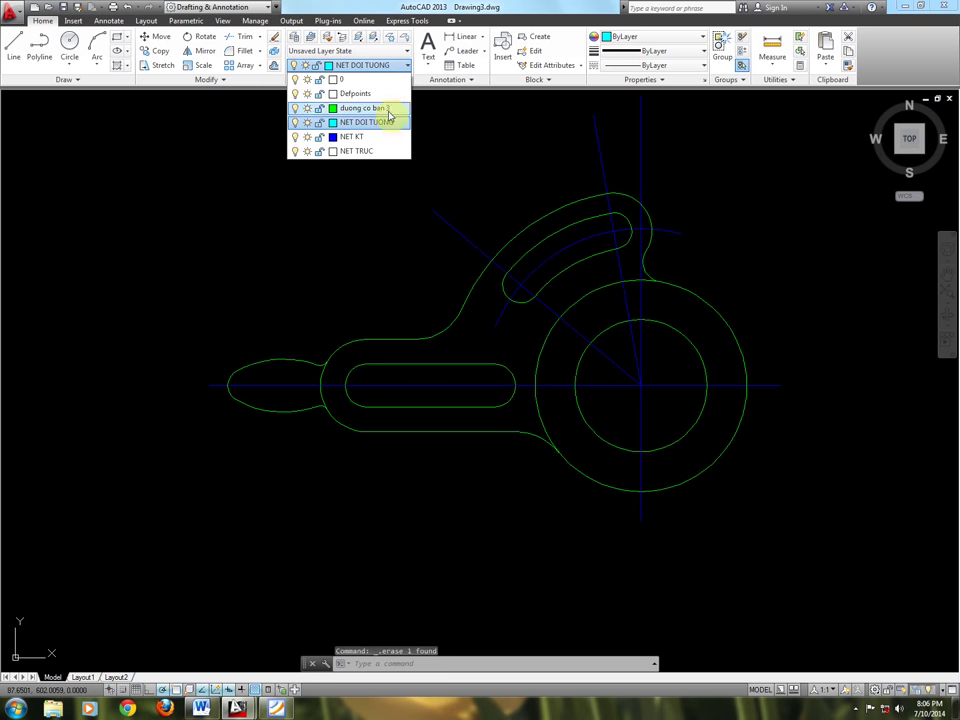
pyautogui.click(375, 138)
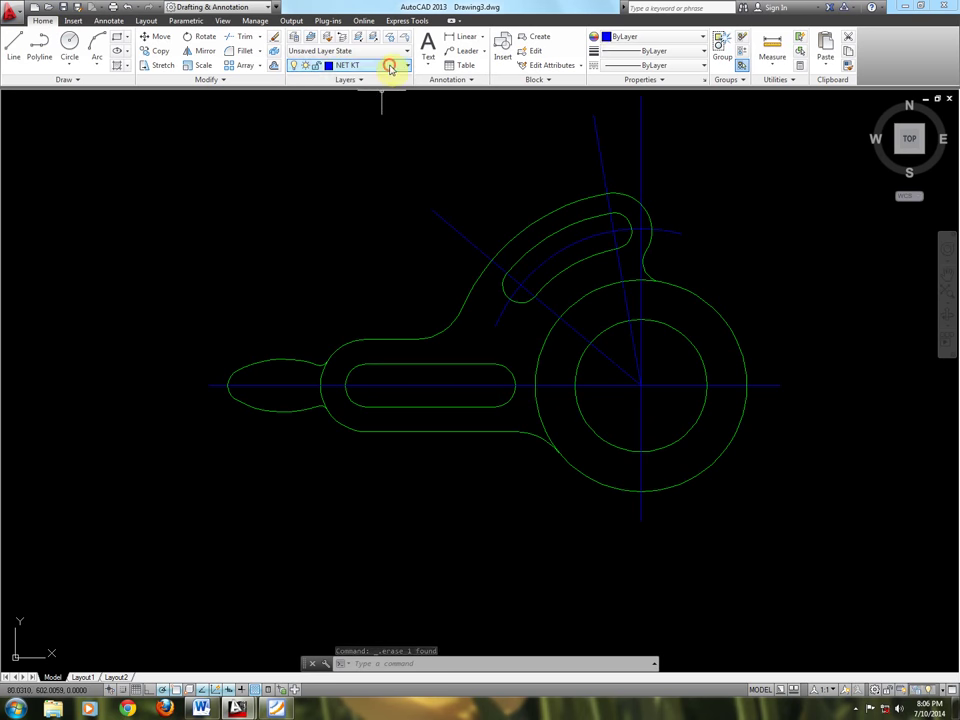
pyautogui.click(390, 66)
pyautogui.click(653, 392)
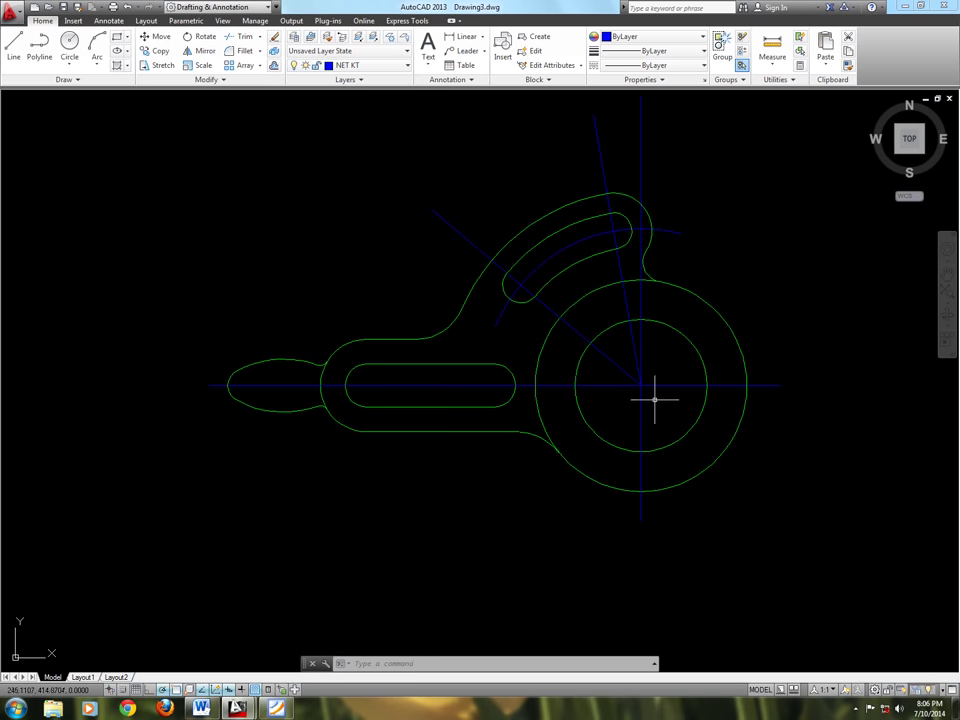
# Put the arc, centre lines and remaining construction lines on the NET TRUC layer.
pyautogui.hotkey('ctrl', 'a')
pyautogui.click(570, 255)
pyautogui.click(415, 172)
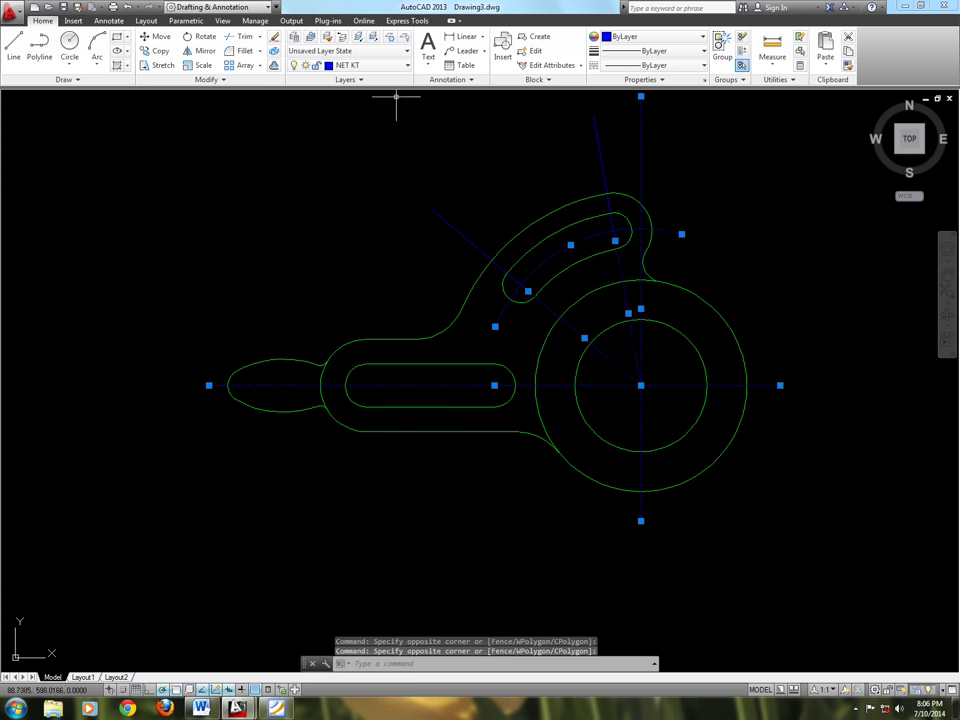
pyautogui.click(380, 65)
pyautogui.click(375, 151)
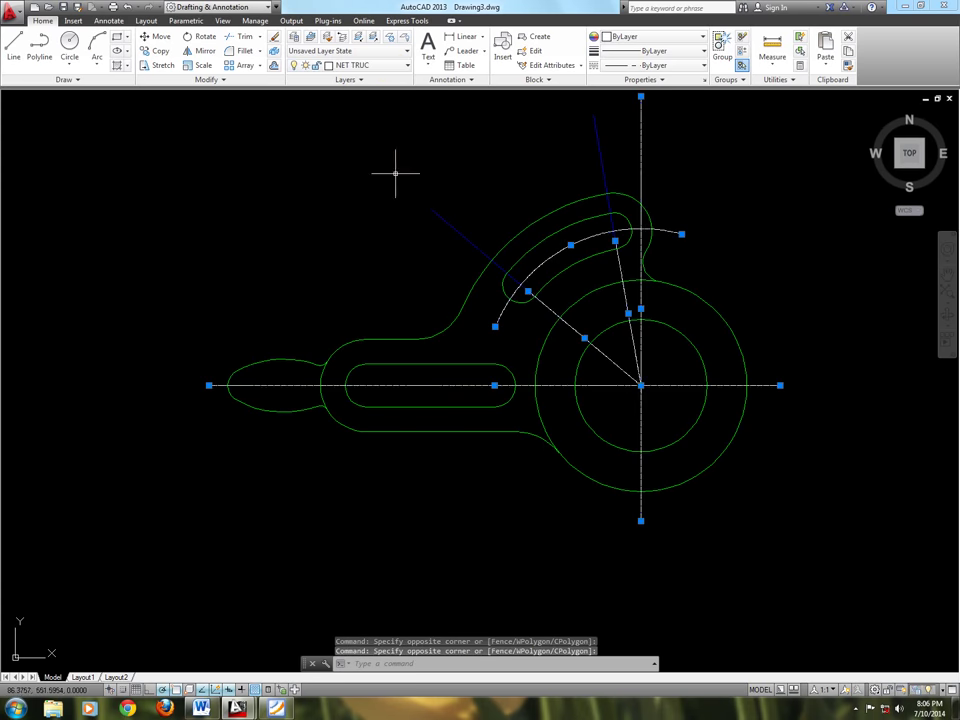
pyautogui.press('Escape')
pyautogui.press('Escape')
pyautogui.click(562, 140)
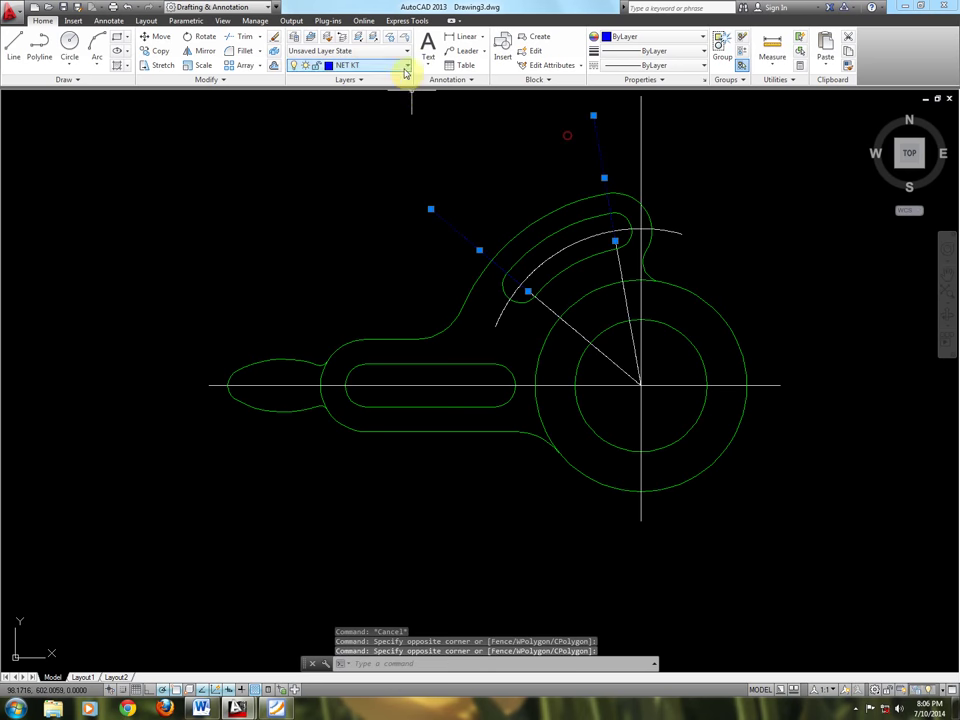
pyautogui.click(404, 65)
pyautogui.click(376, 151)
pyautogui.press('Escape')
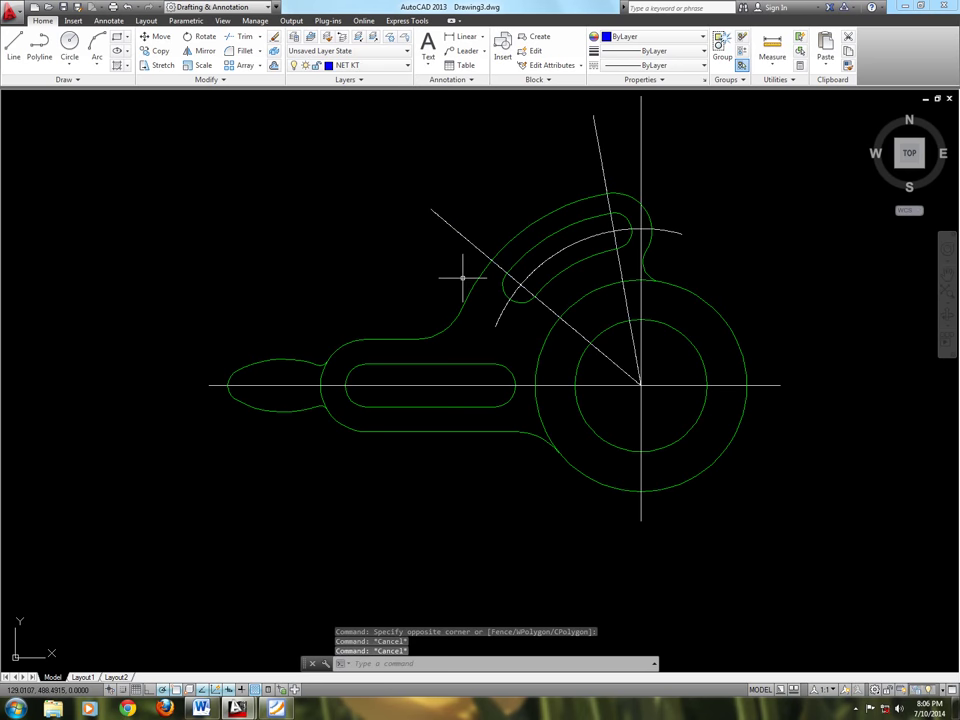
pyautogui.press('Escape')
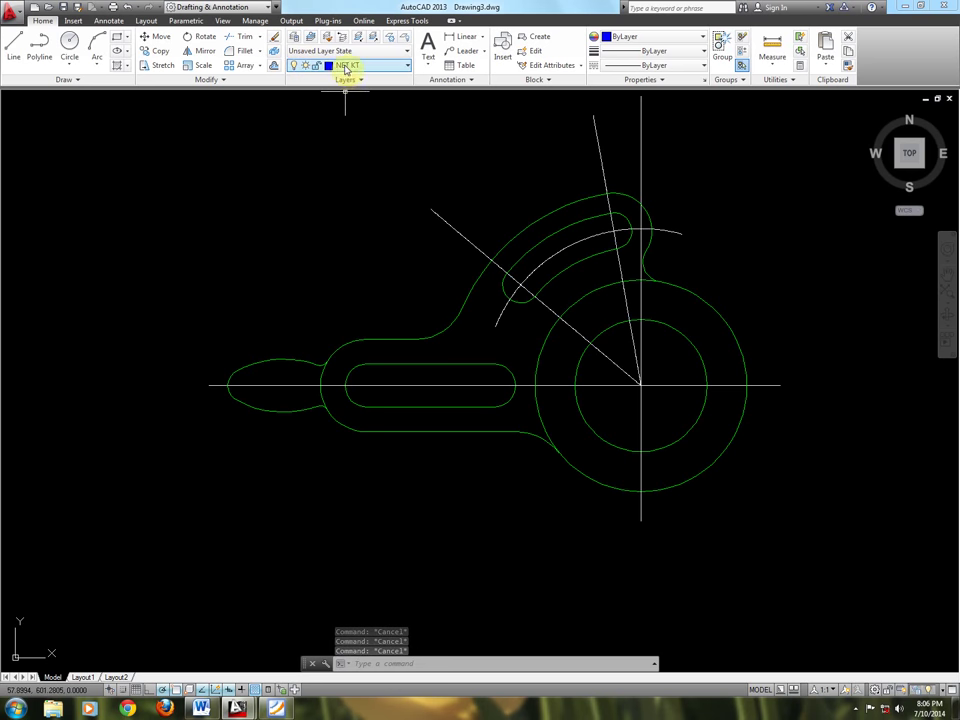
# Redraw the 77 slot dimension below the part and compare it with the reference PDF.
pyautogui.write('dli')
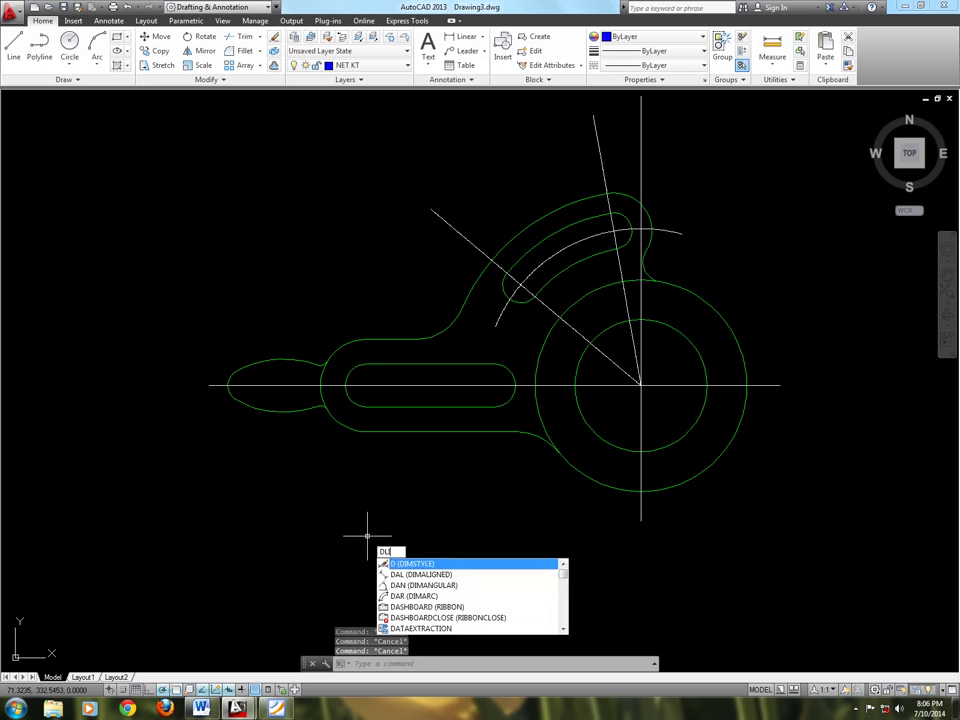
pyautogui.press('Return')
pyautogui.click(366, 383)
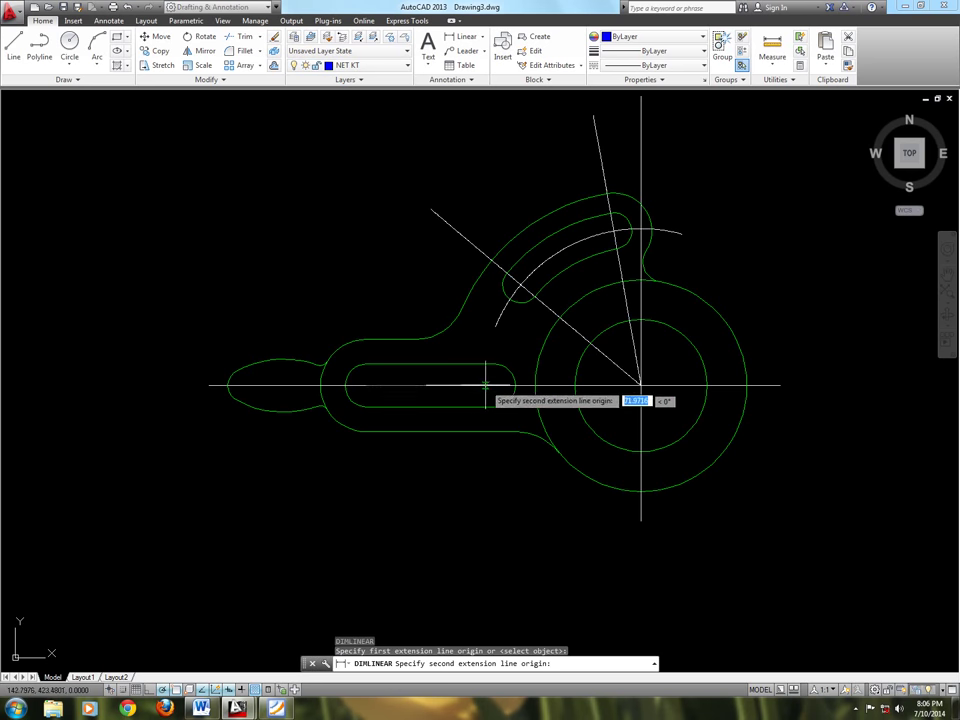
pyautogui.click(491, 384)
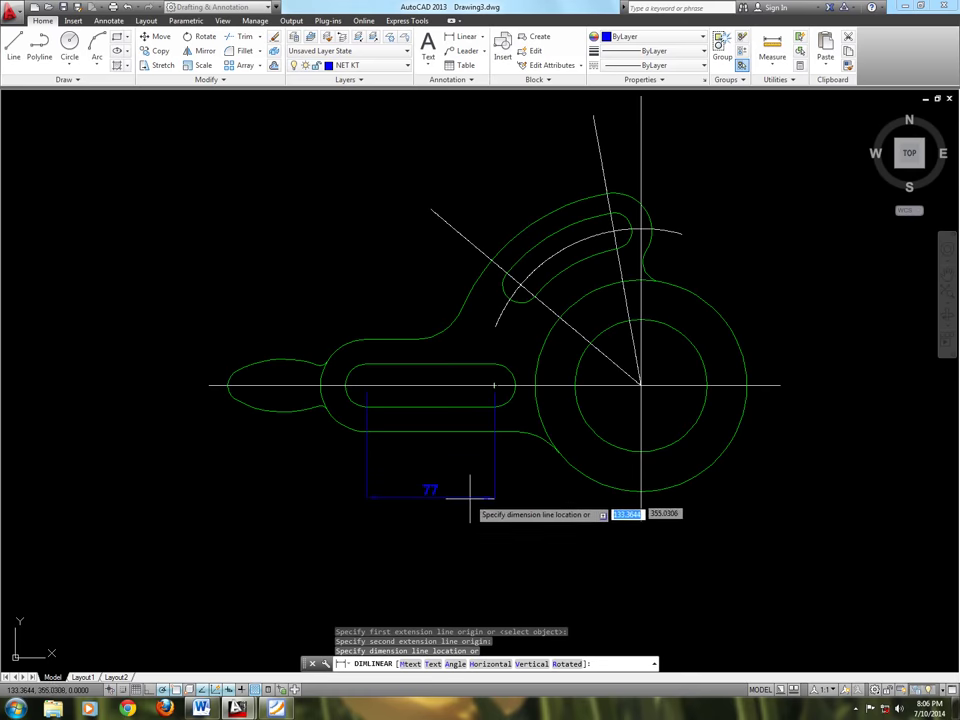
pyautogui.click(471, 521)
pyautogui.click(337, 640)
pyautogui.hotkey('alt', 'Tab')
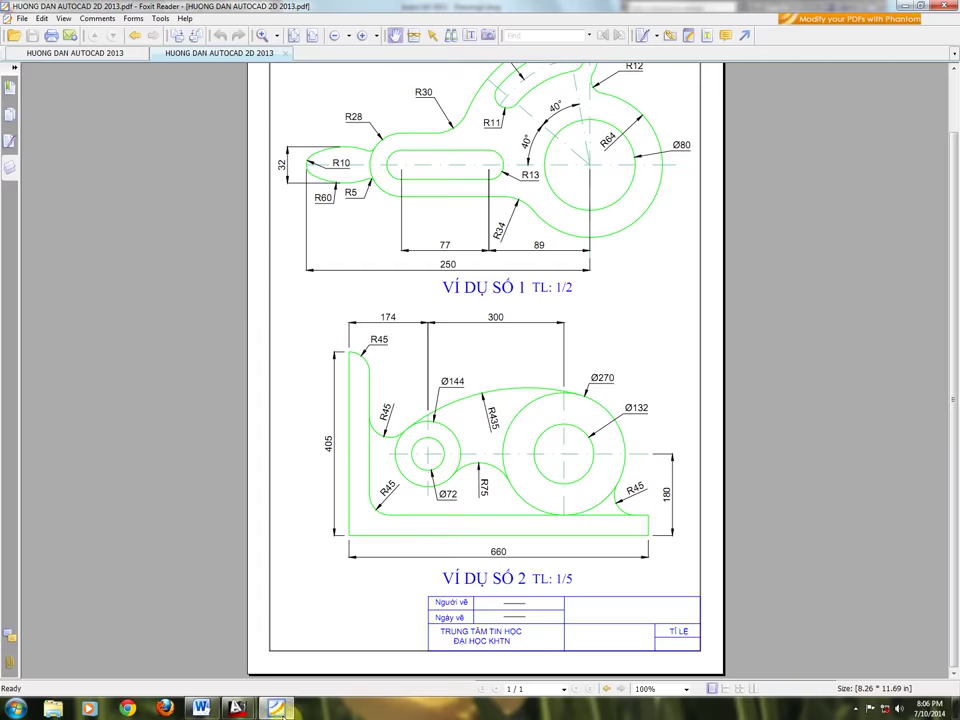
pyautogui.click(252, 706)
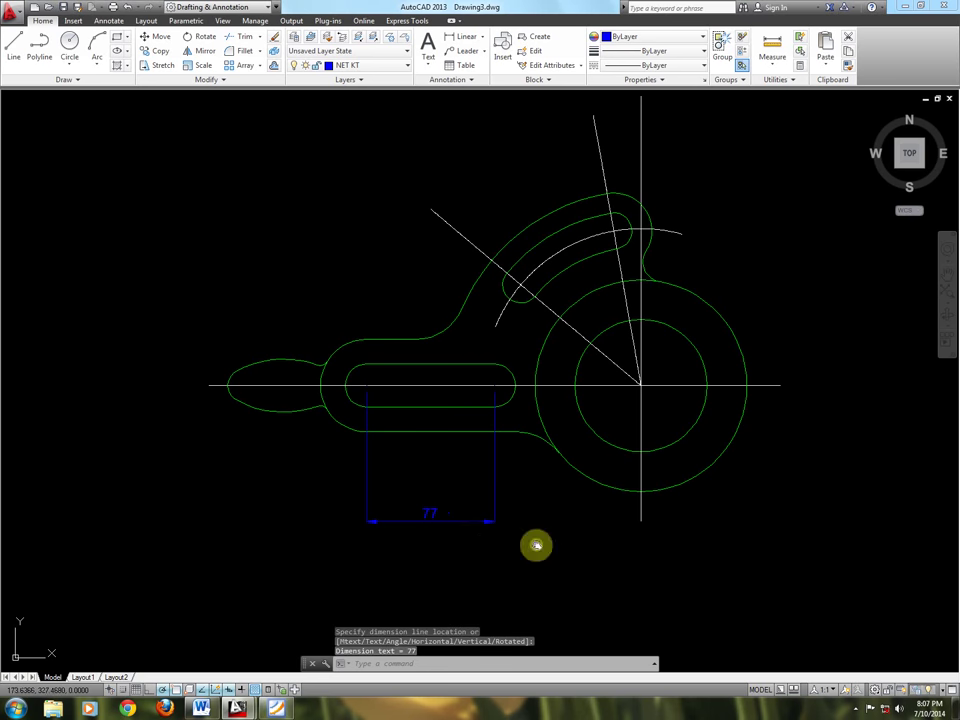
# Chain an 89 DIMCONTINUE dimension from the 77 to the large circle's centre.
pyautogui.moveTo(536, 542); pyautogui.dragTo(400, 519, button='middle')
pyautogui.click(409, 516)
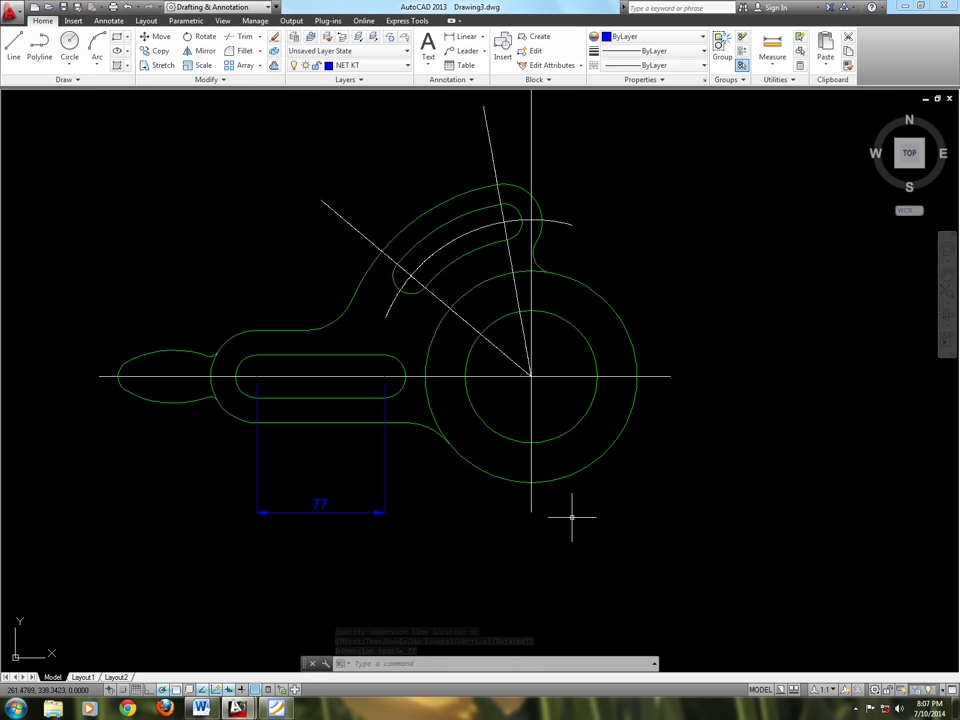
pyautogui.write('DIMCON')
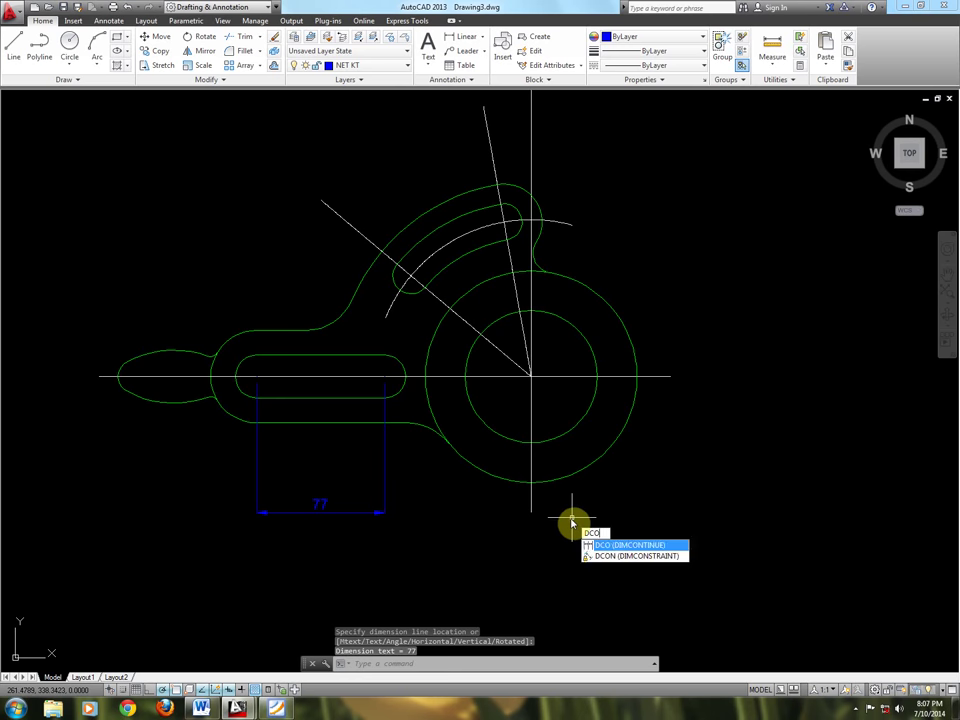
pyautogui.press('Return')
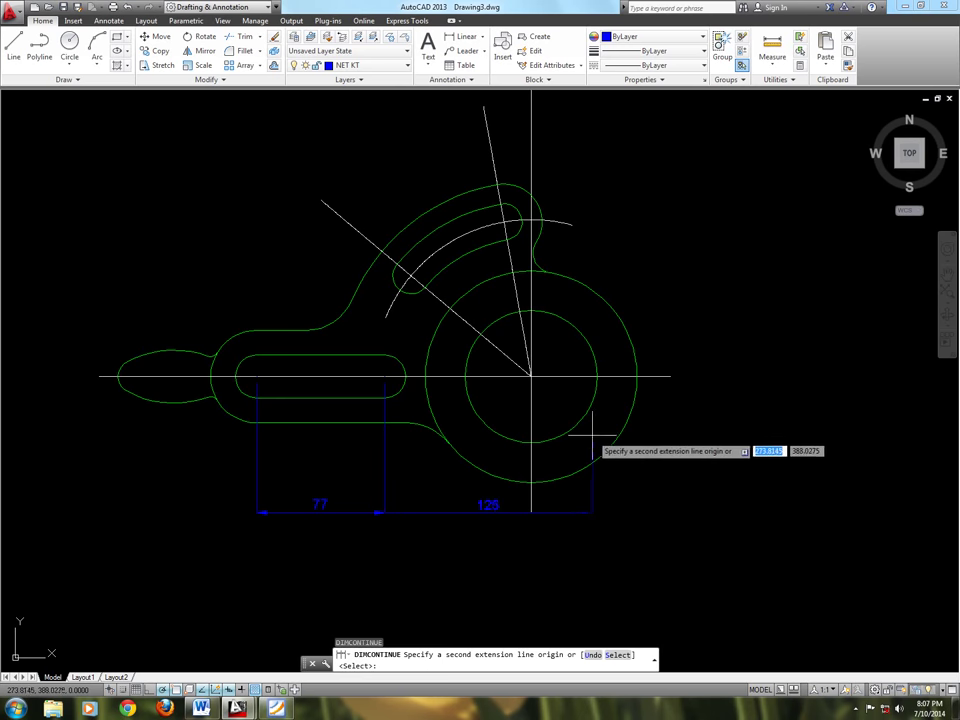
pyautogui.click(531, 376)
pyautogui.press('Return')
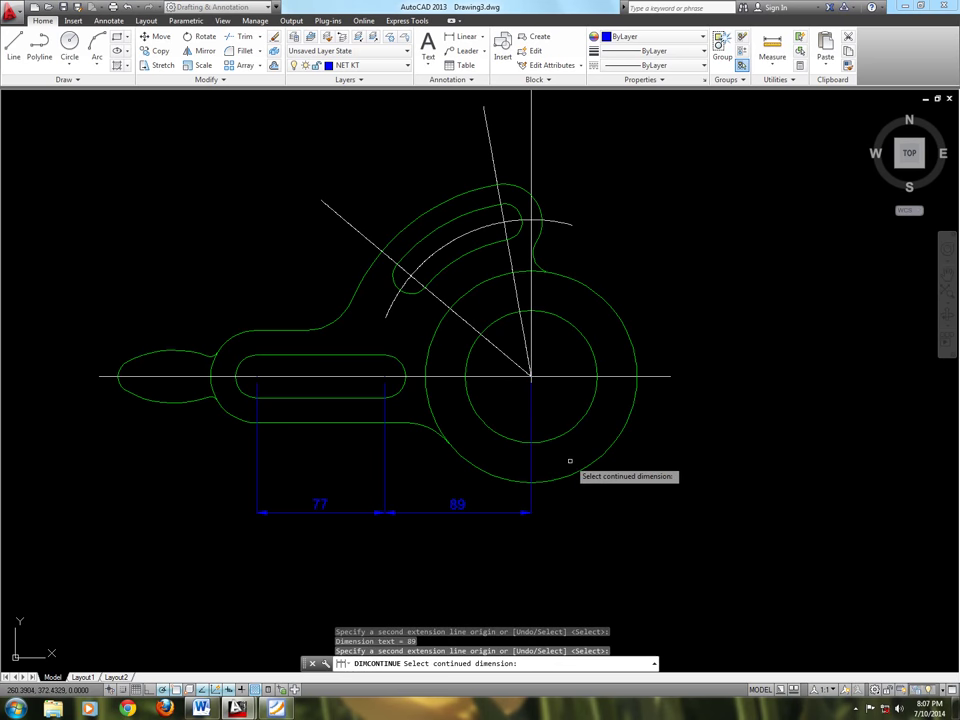
pyautogui.press('Escape')
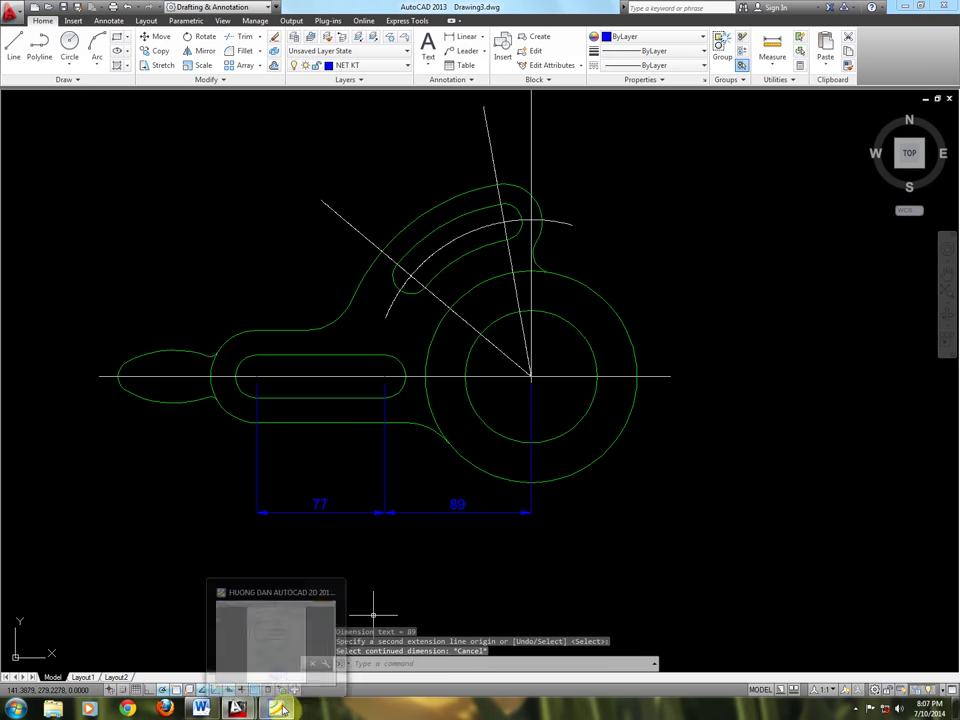
pyautogui.moveTo(605, 415); pyautogui.dragTo(651, 463, button='middle')
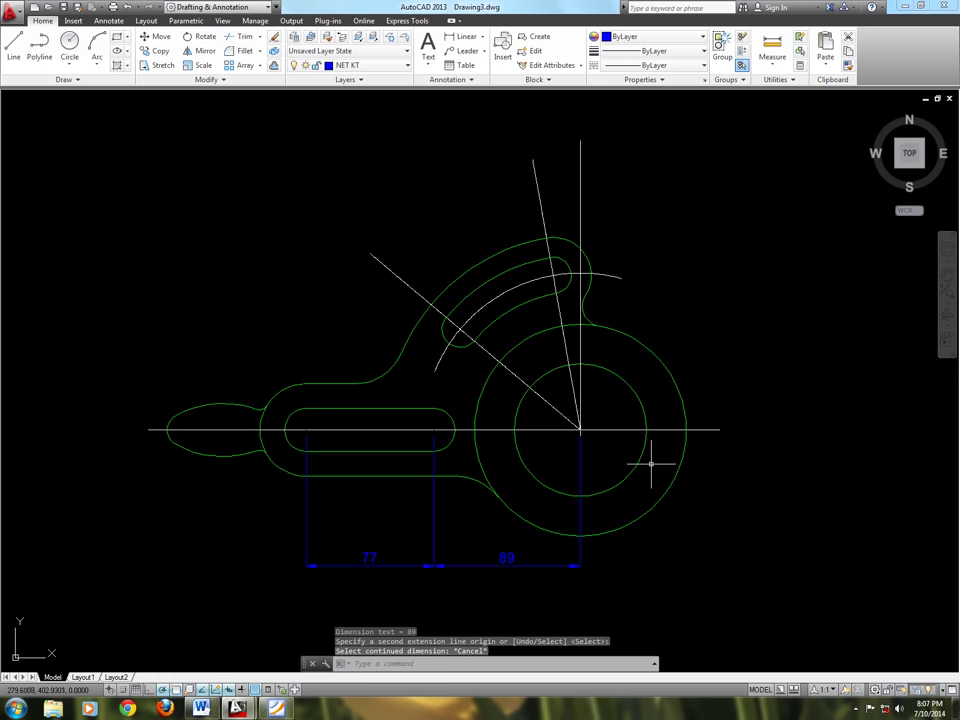
pyautogui.press('Escape')
pyautogui.press('Escape')
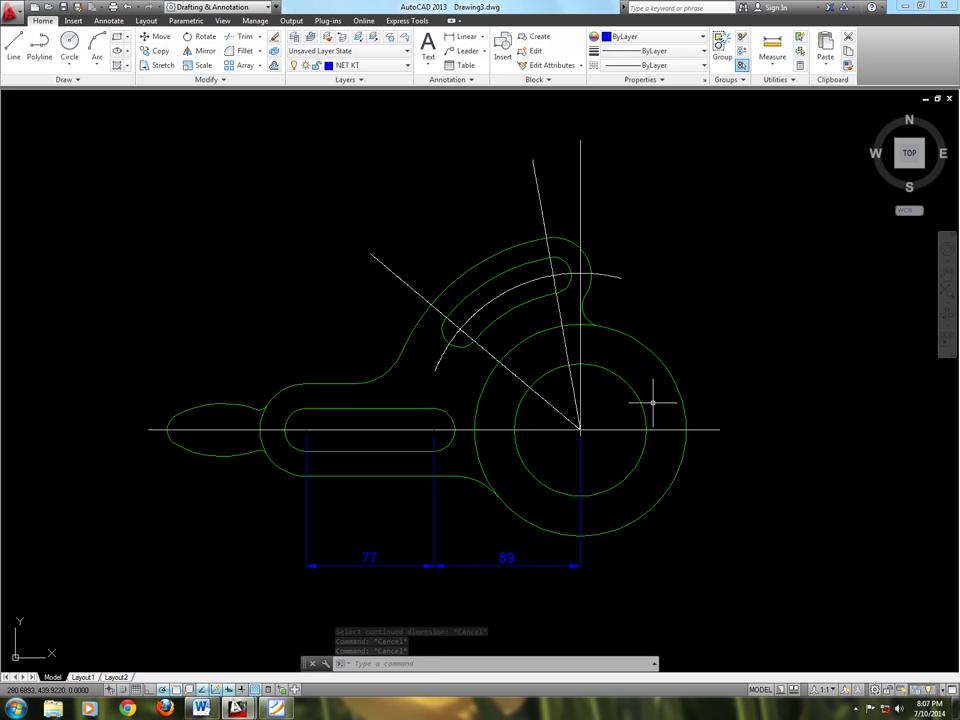
pyautogui.write('DR')
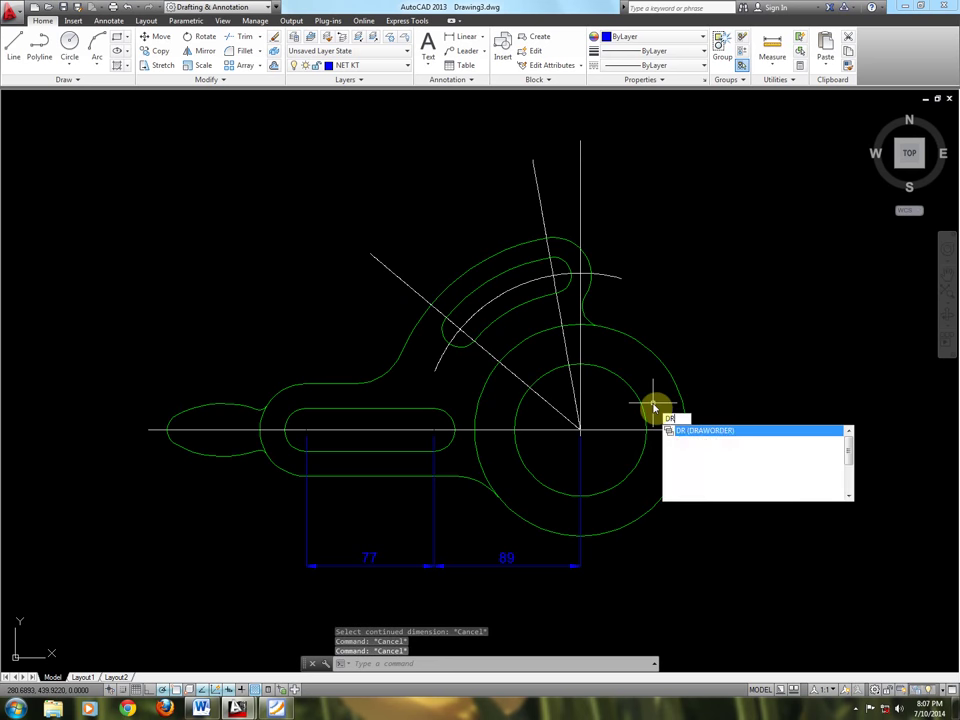
pyautogui.write('A')
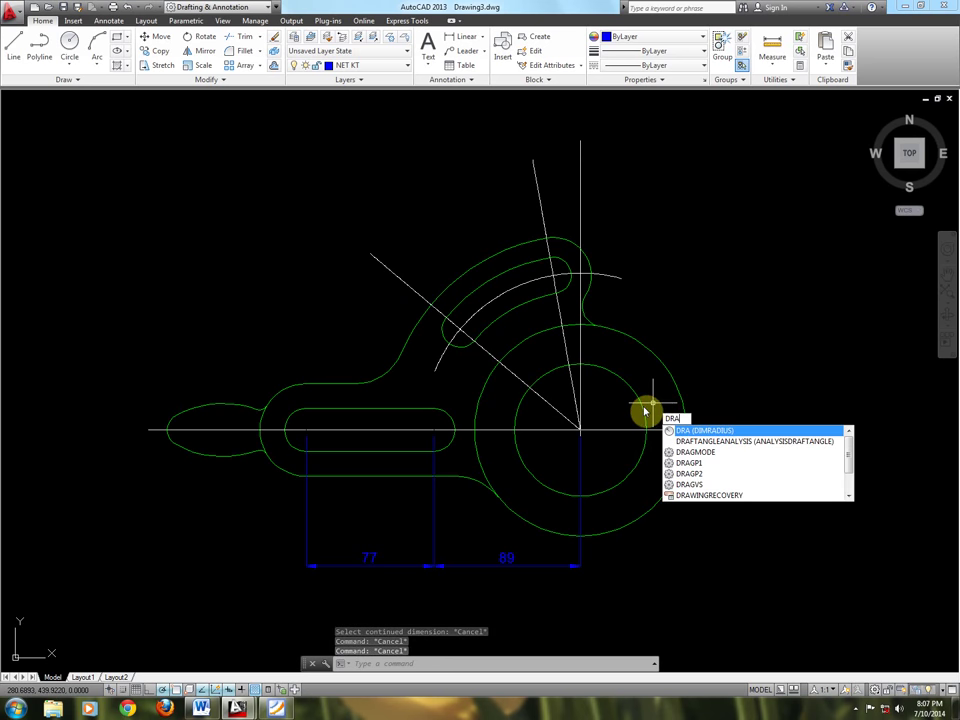
# Add an R118 radius dimension to the upper curved edge, label above the part.
pyautogui.press('Return')
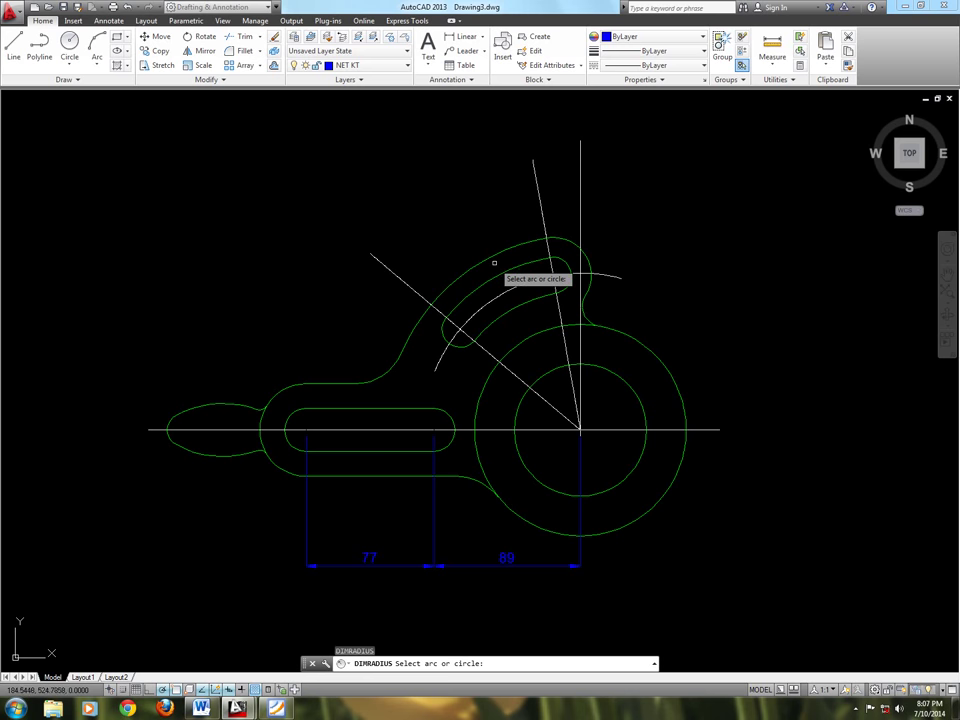
pyautogui.click(490, 256)
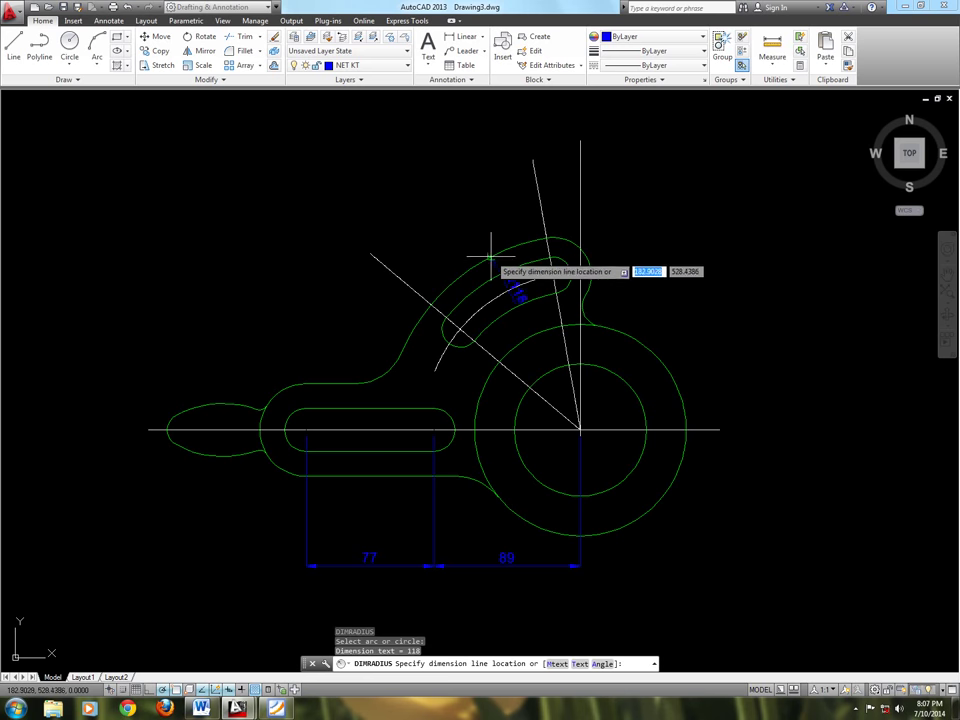
pyautogui.scroll(2, 473, 241)
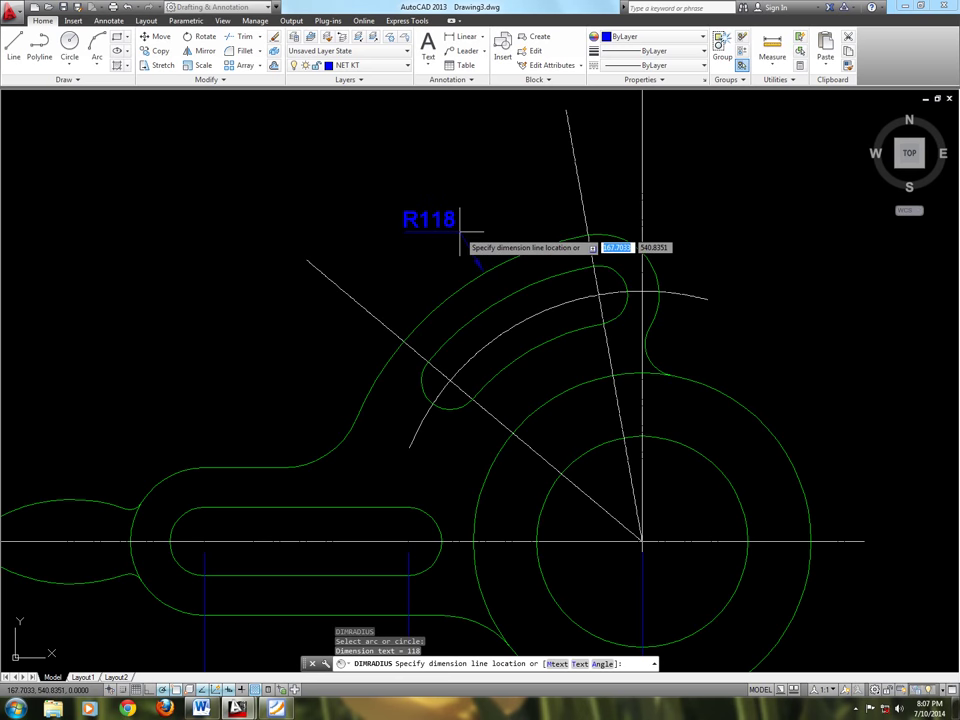
pyautogui.click(460, 231)
pyautogui.scroll(-2, 461, 231)
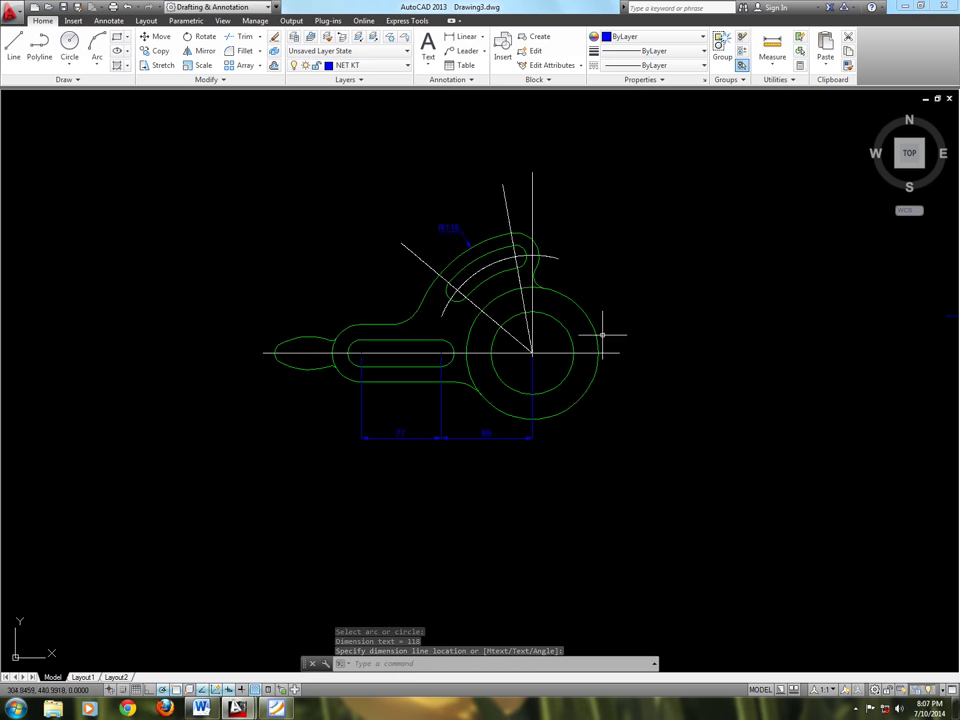
pyautogui.scroll(2, 600, 320)
# Add an R64 radius to the outer circle and R95 to the slot's white arc.
pyautogui.press('Return')
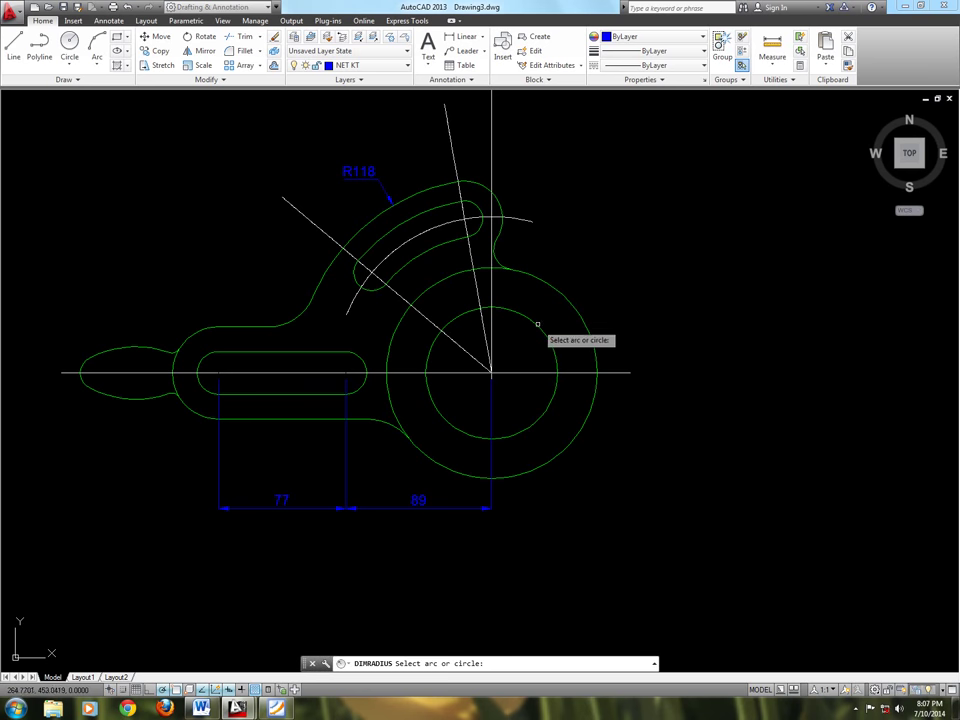
pyautogui.click(536, 325)
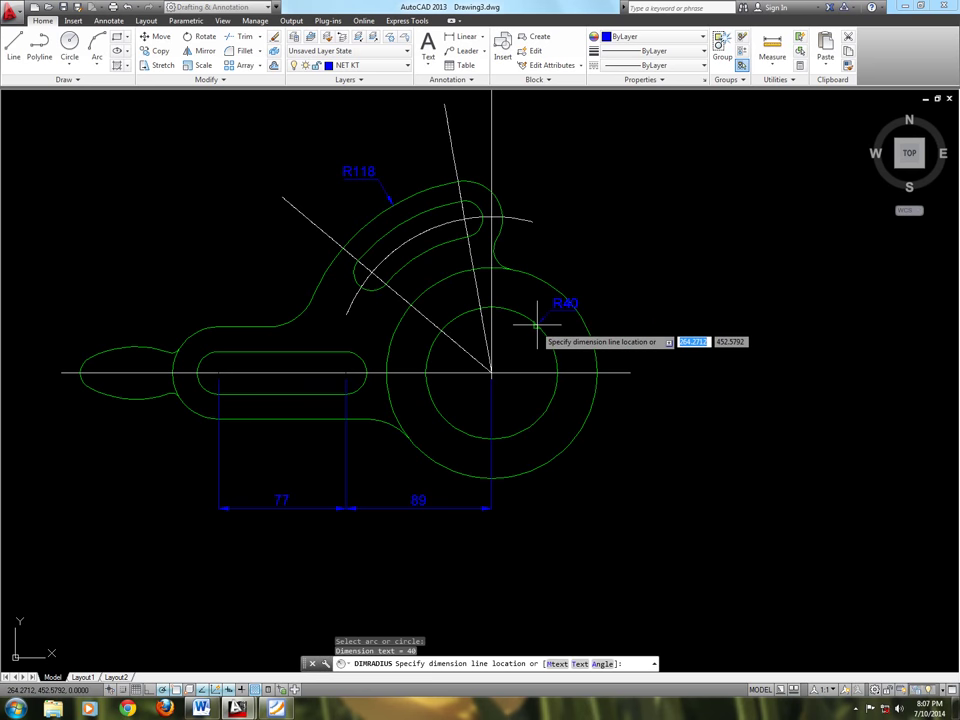
pyautogui.press('Escape')
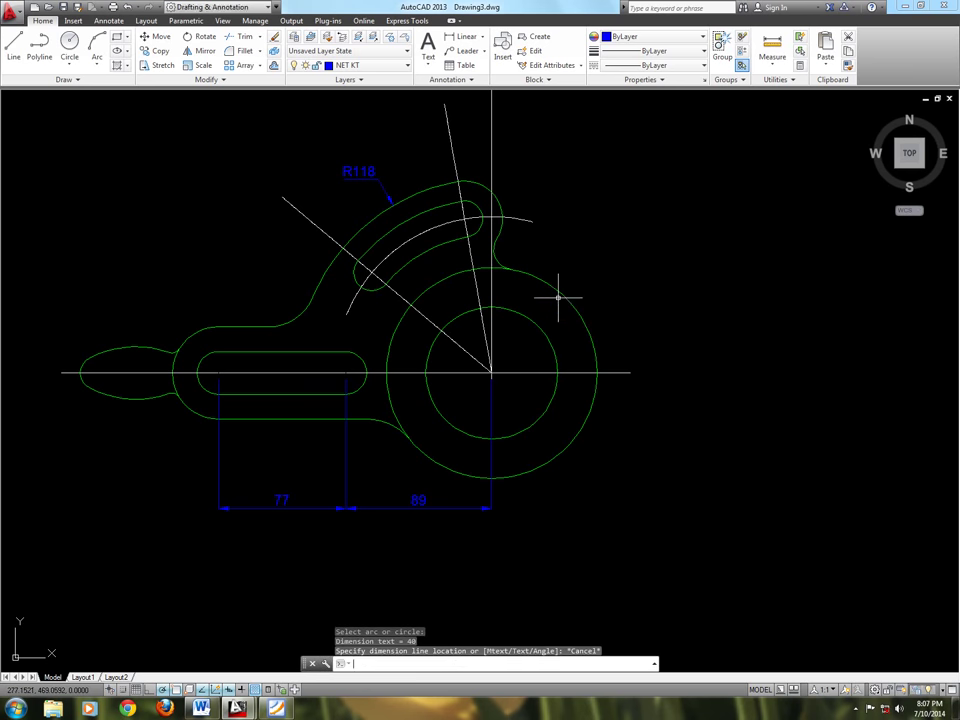
pyautogui.press('Return')
pyautogui.click(560, 298)
pyautogui.click(572, 268)
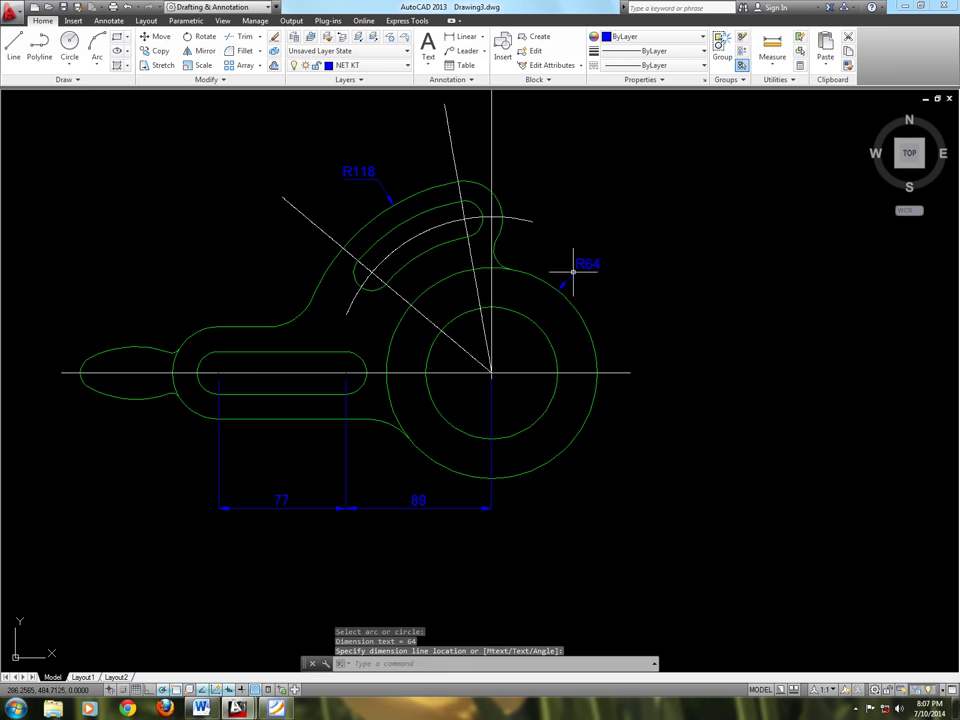
pyautogui.press('Return')
pyautogui.click(446, 238)
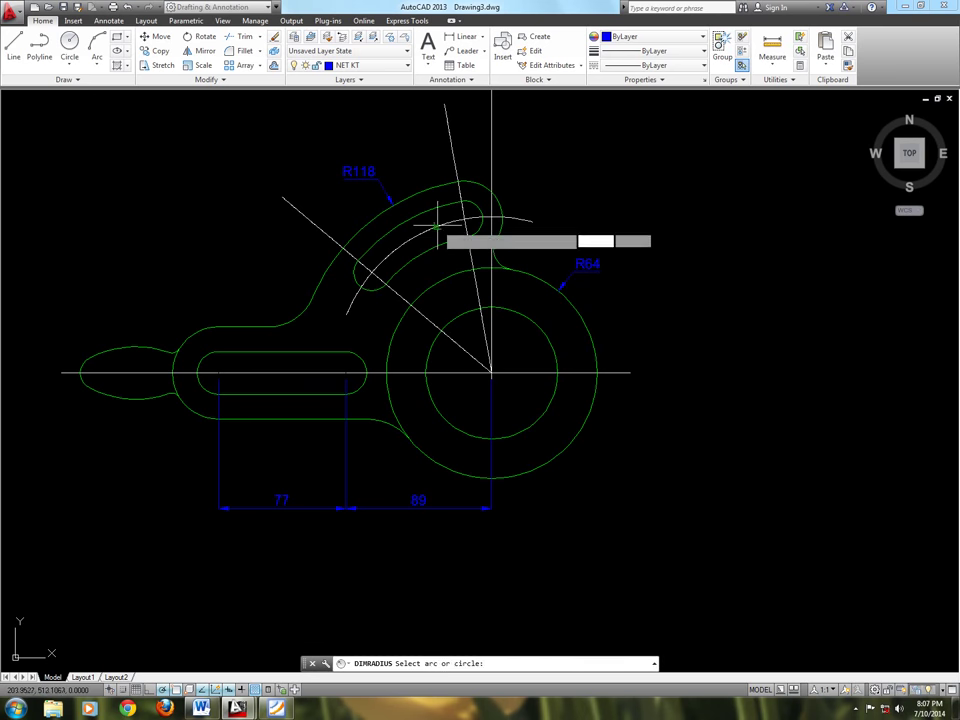
pyautogui.click(435, 178)
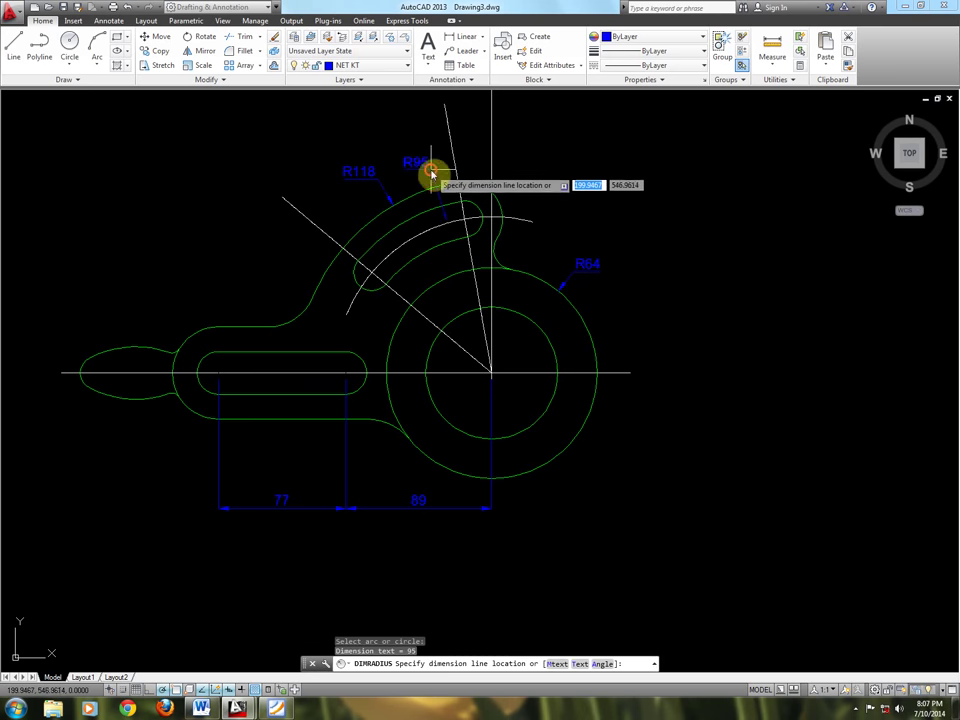
pyautogui.press('Escape')
pyautogui.click(658, 352)
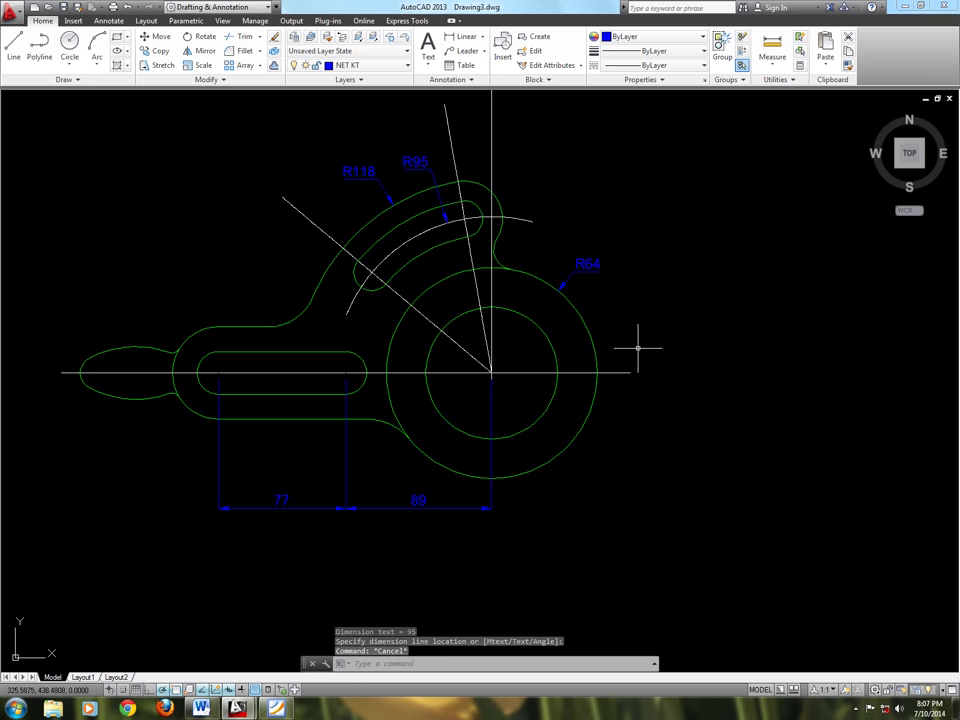
# Add a Ø80 diameter dimension to the inner circle, placed above right of it.
pyautogui.write('DDI')
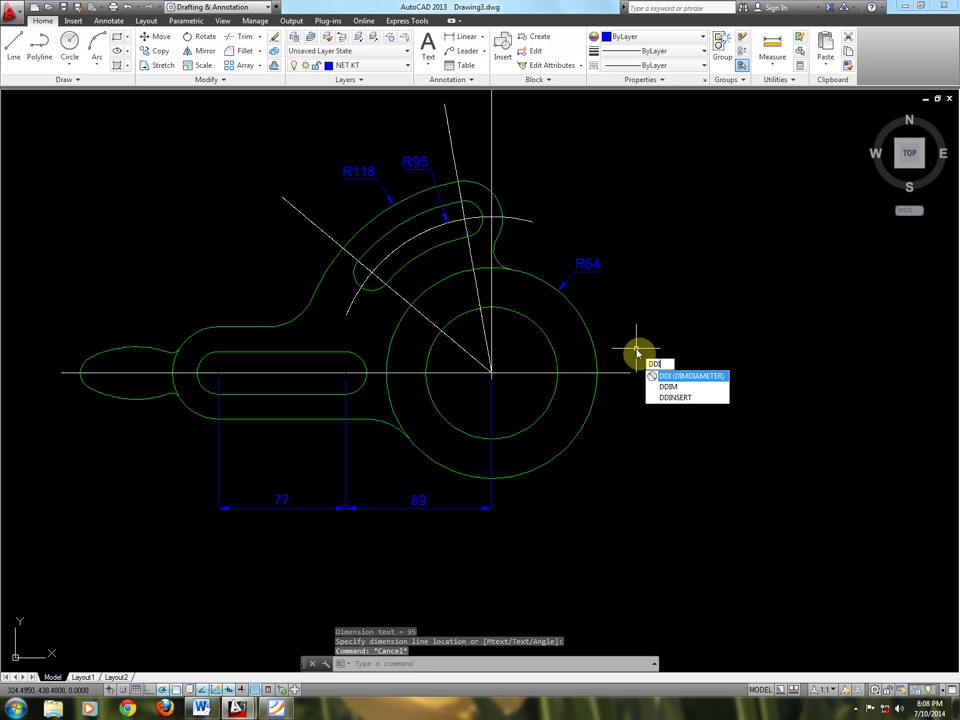
pyautogui.press('Return')
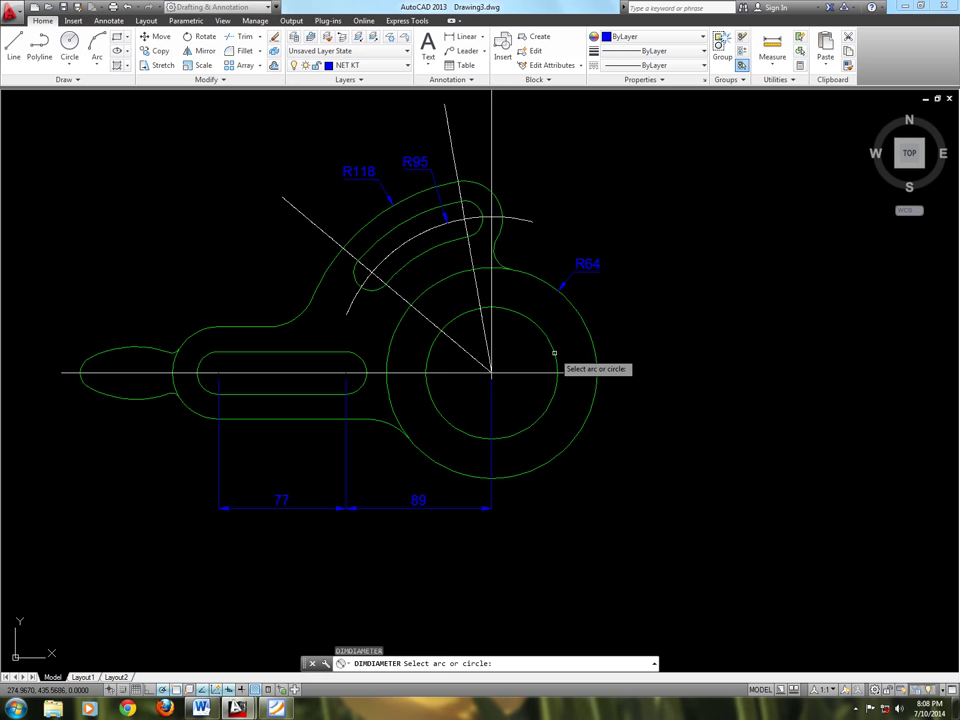
pyautogui.click(554, 352)
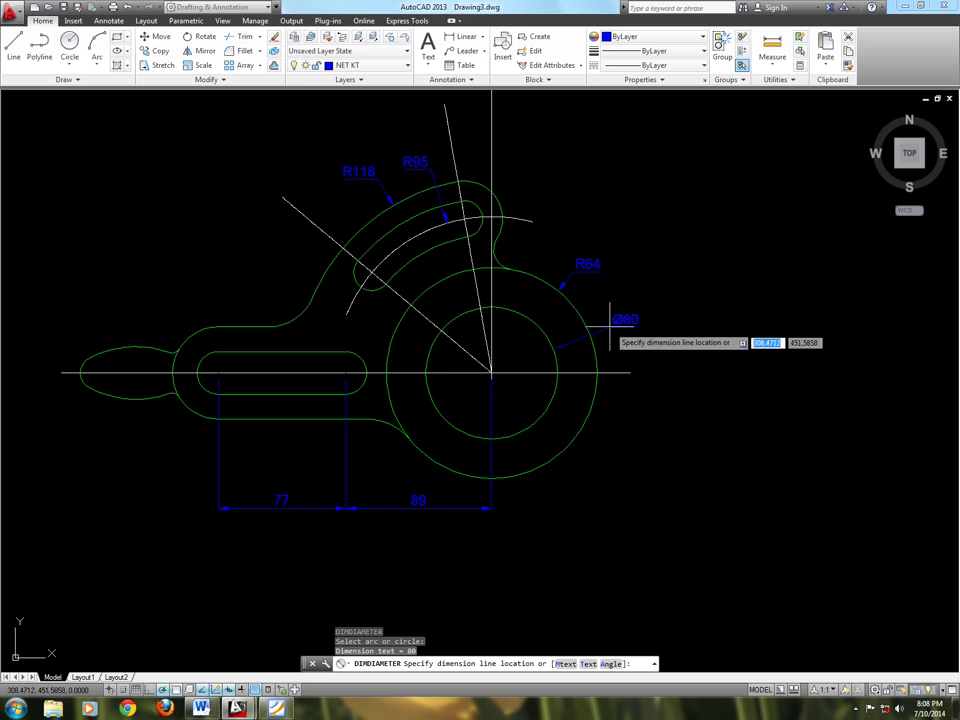
pyautogui.scroll(2, 601, 318)
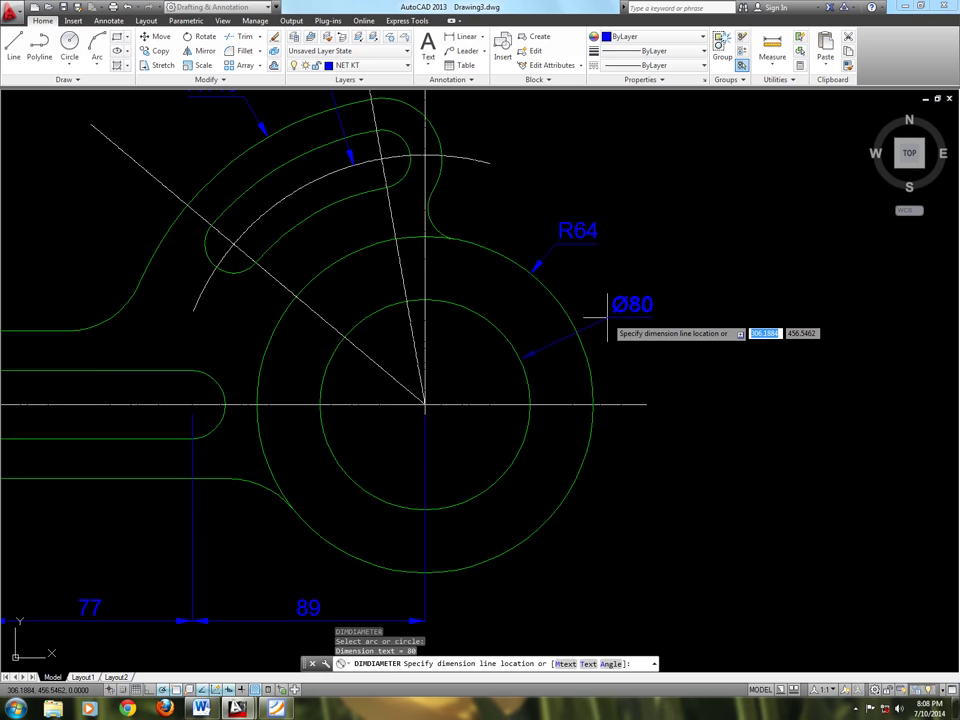
pyautogui.click(607, 321)
pyautogui.scroll(-2, 607, 321)
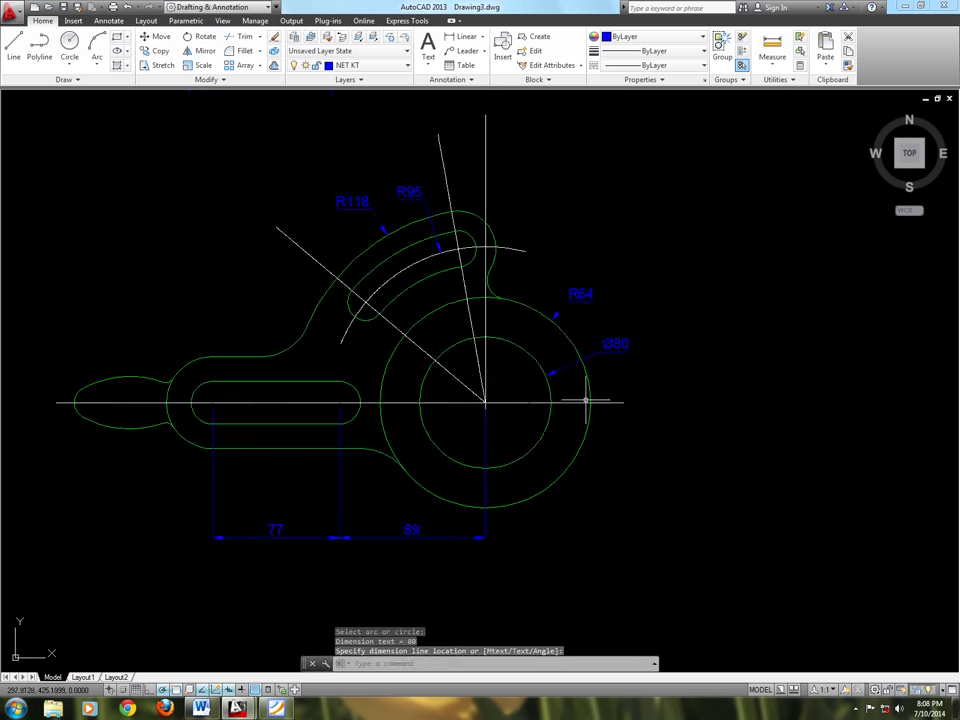
pyautogui.scroll(-2, 582, 396)
pyautogui.scroll(-1, 589, 396)
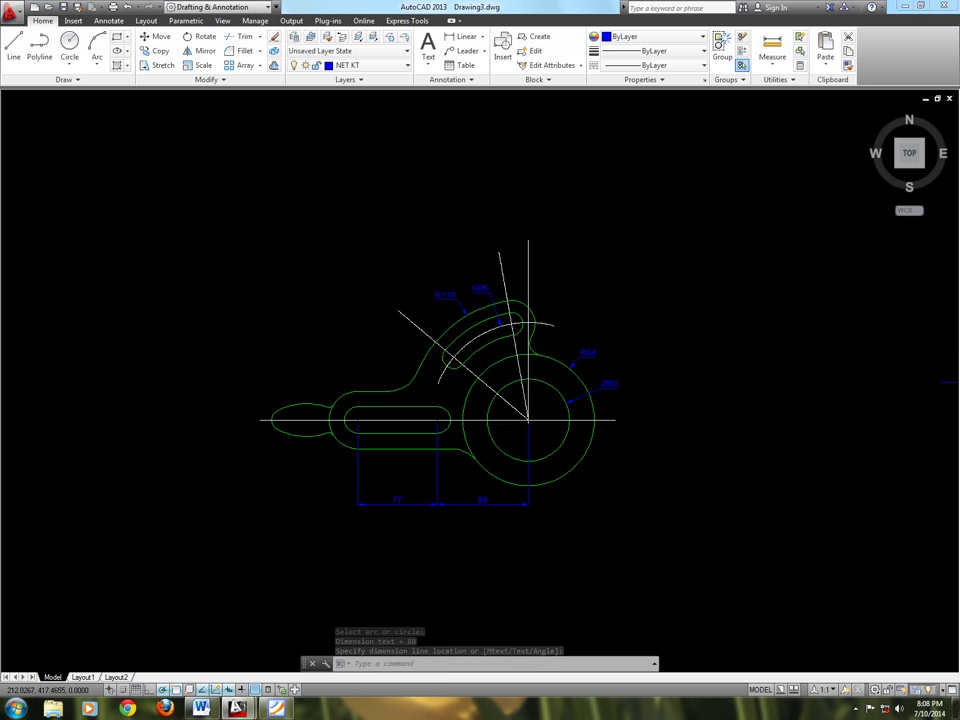
pyautogui.scroll(3, 503, 426)
pyautogui.scroll(-1, 503, 426)
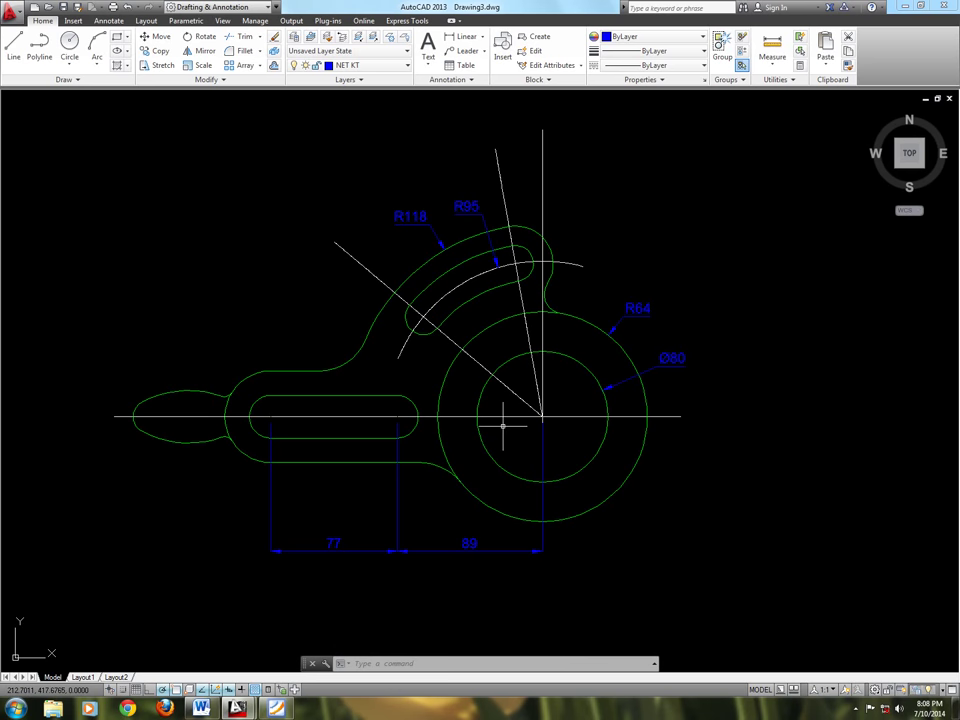
# Add a 40° angle dimension between the horizontal and diagonal centre lines.
pyautogui.write('DA')
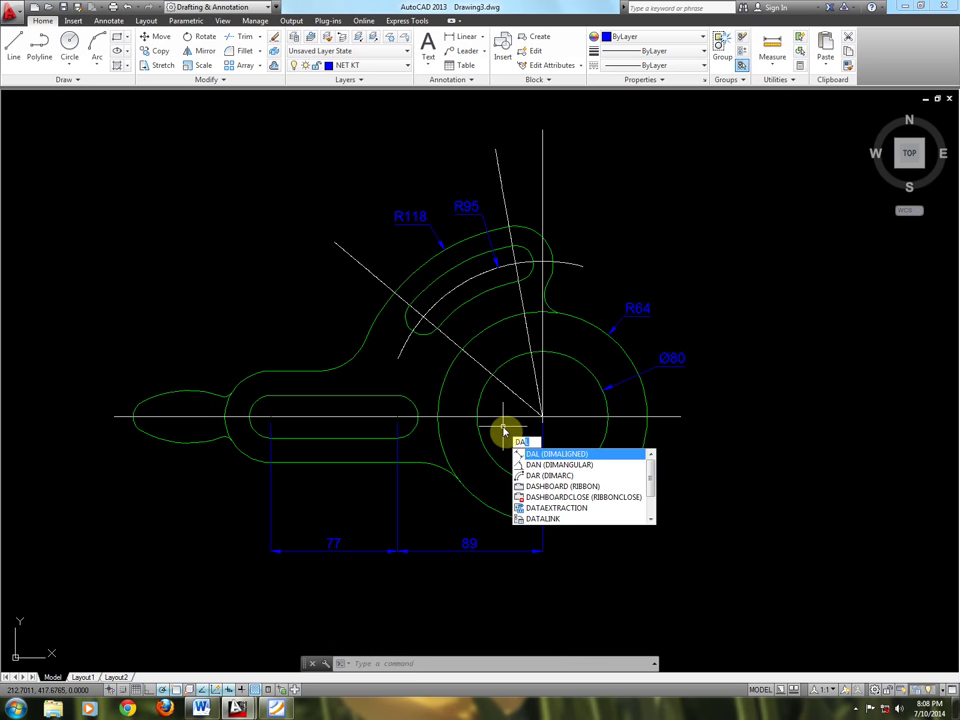
pyautogui.write('N')
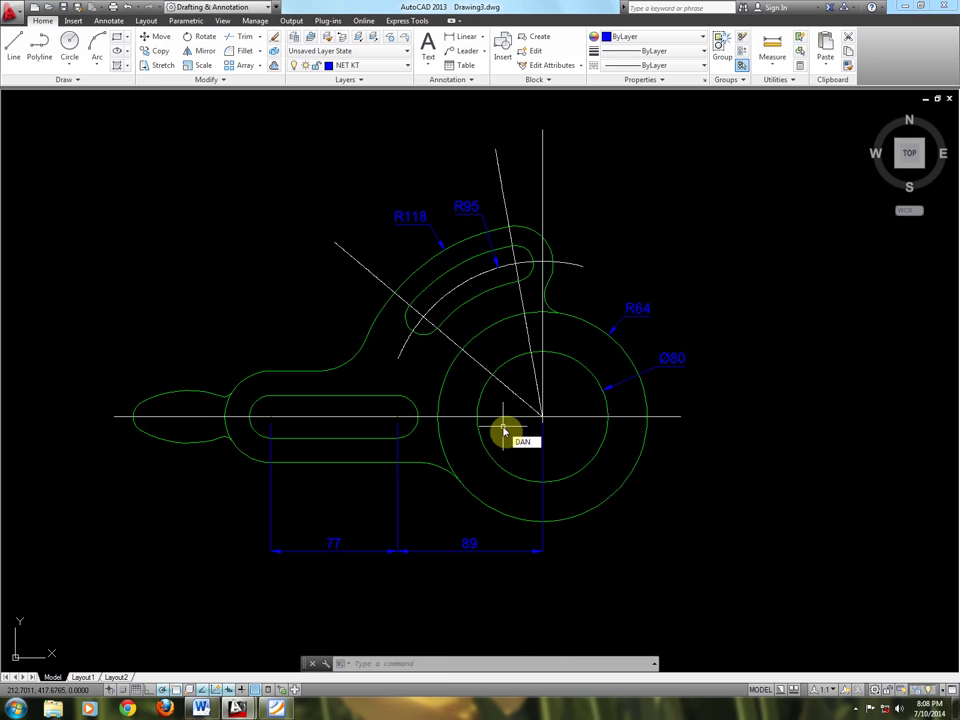
pyautogui.press('Return')
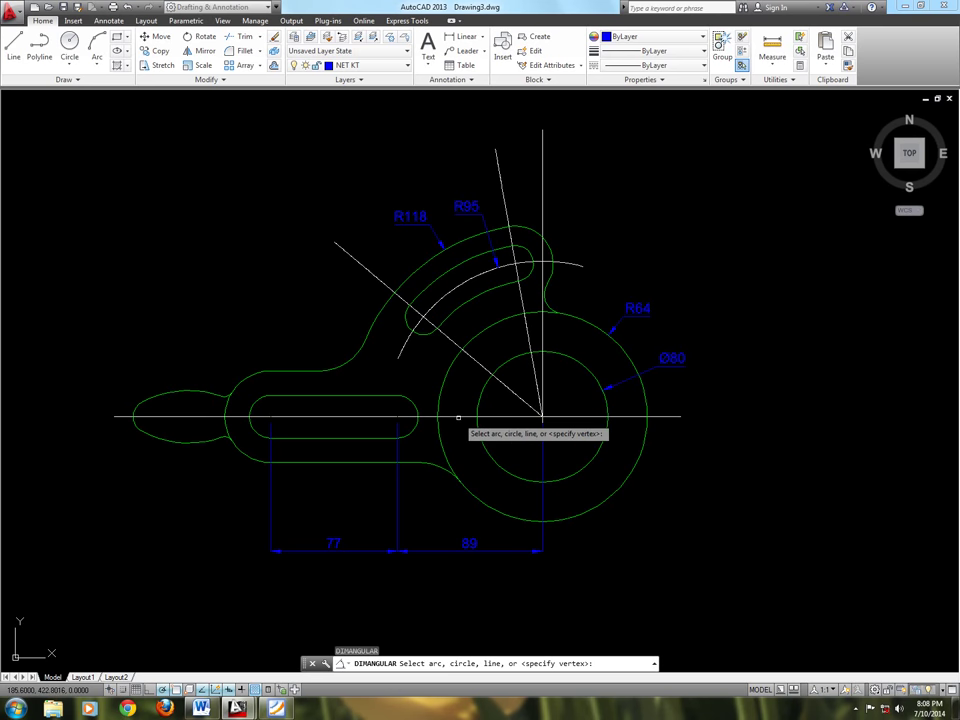
pyautogui.click(458, 417)
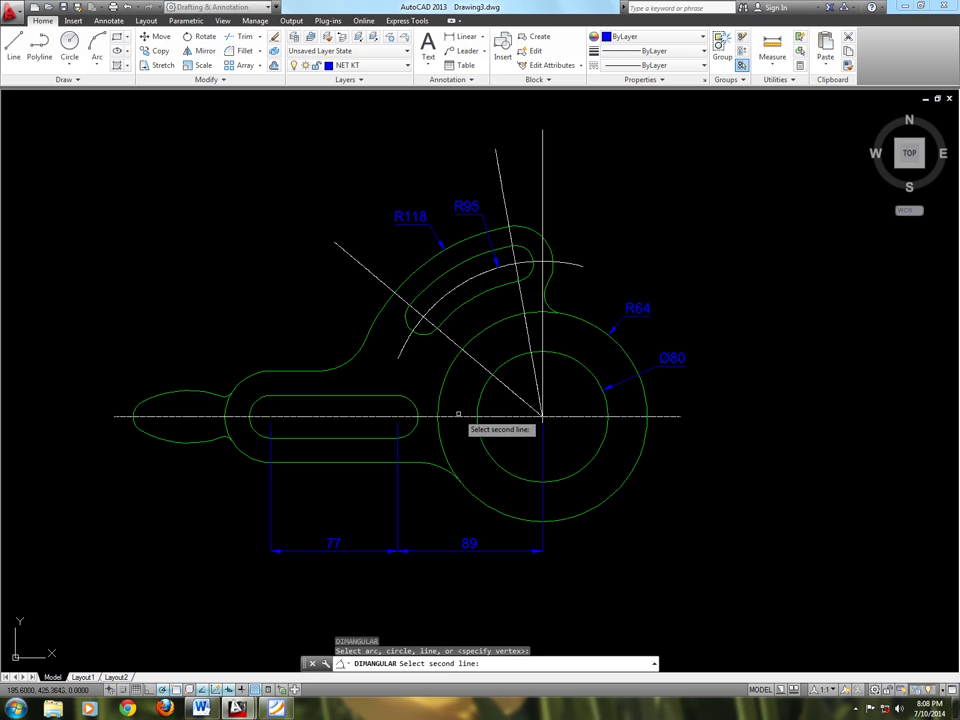
pyautogui.click(480, 365)
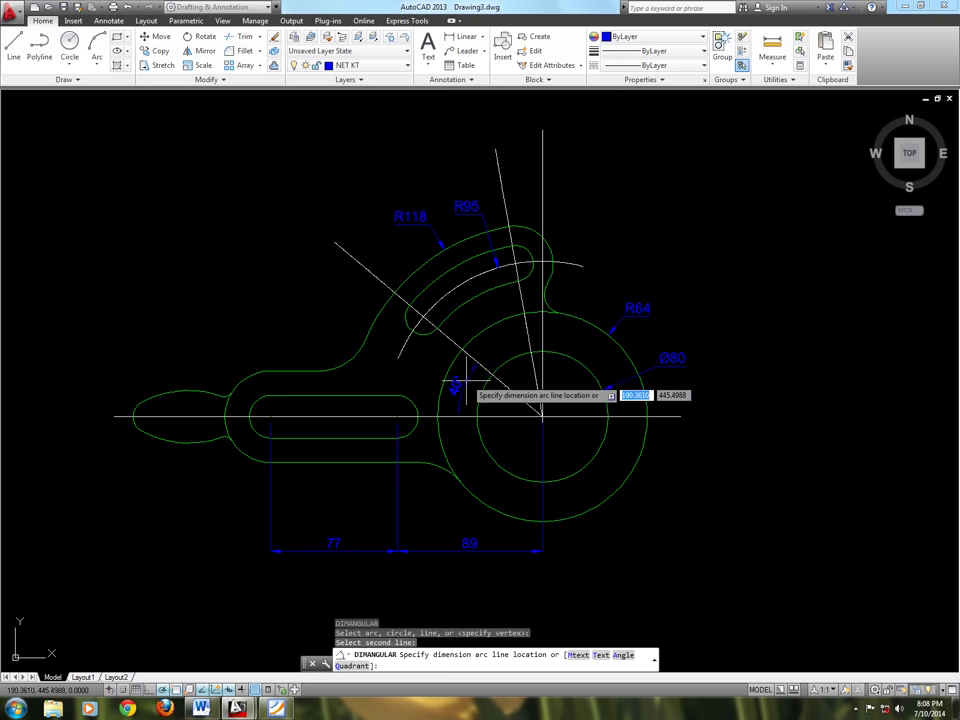
pyautogui.scroll(2, 465, 382)
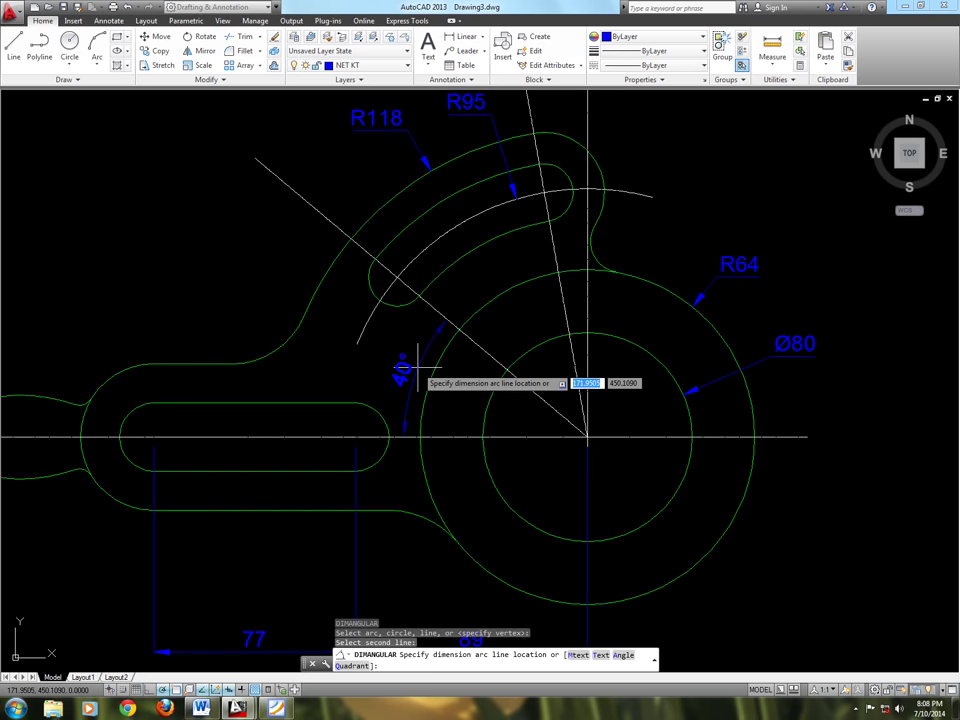
pyautogui.click(416, 370)
pyautogui.scroll(-2, 452, 383)
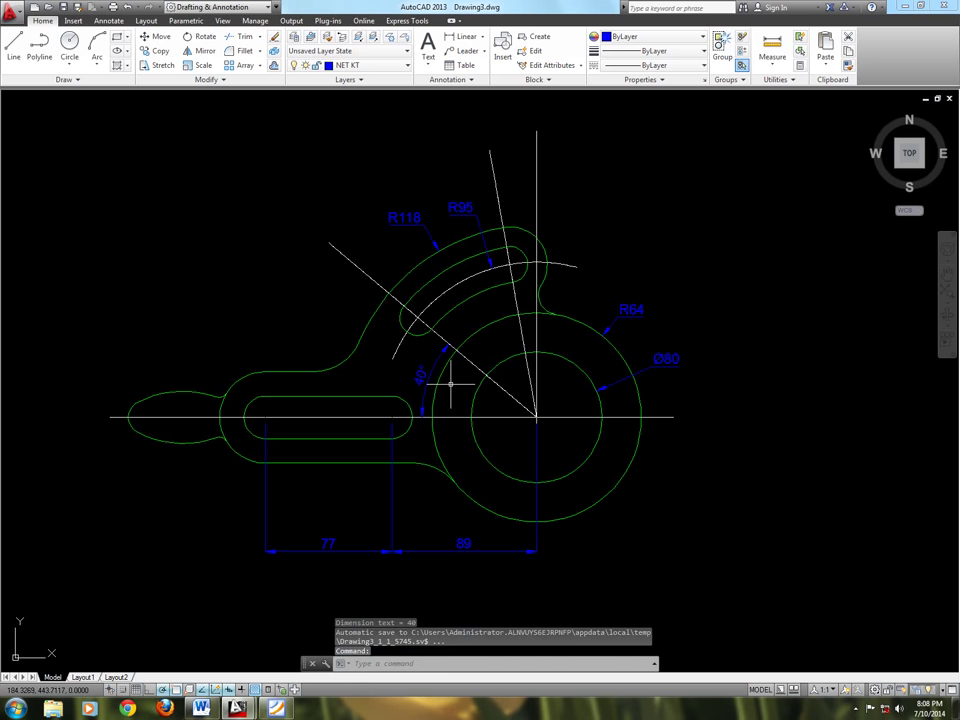
# Add a second 40° angle dimension between the diagonal and steep slanted lines.
pyautogui.press('Return')
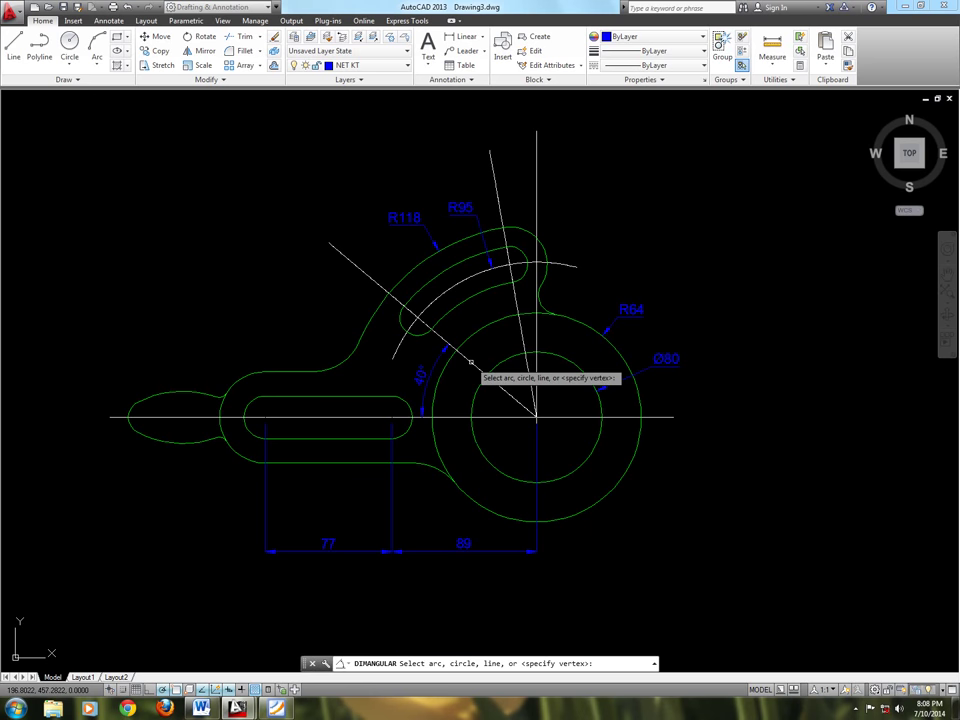
pyautogui.click(471, 362)
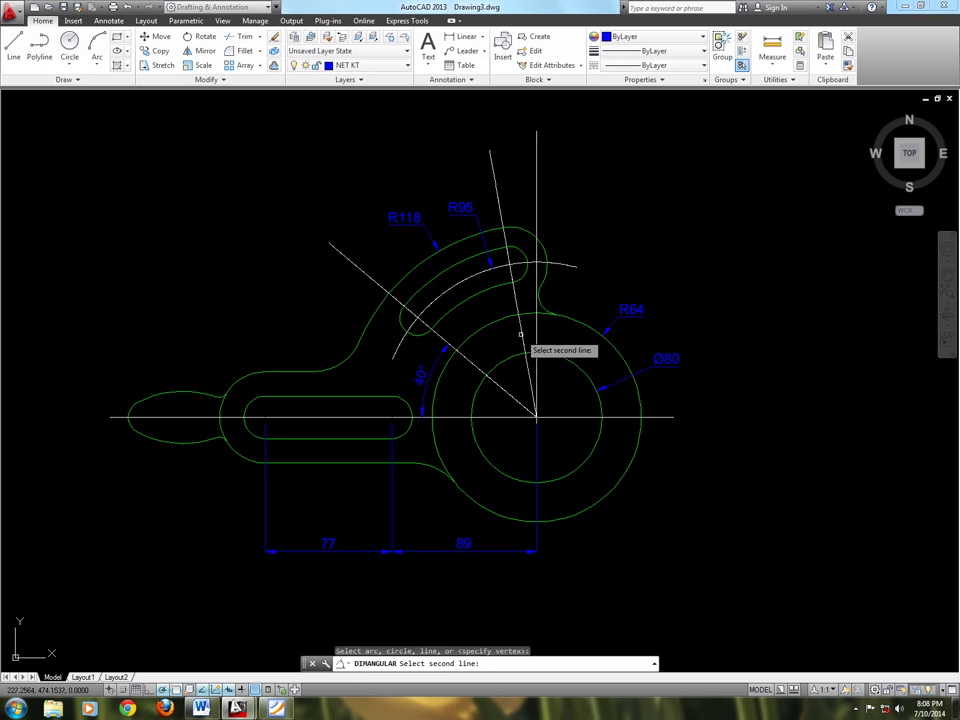
pyautogui.click(522, 338)
pyautogui.scroll(2, 478, 339)
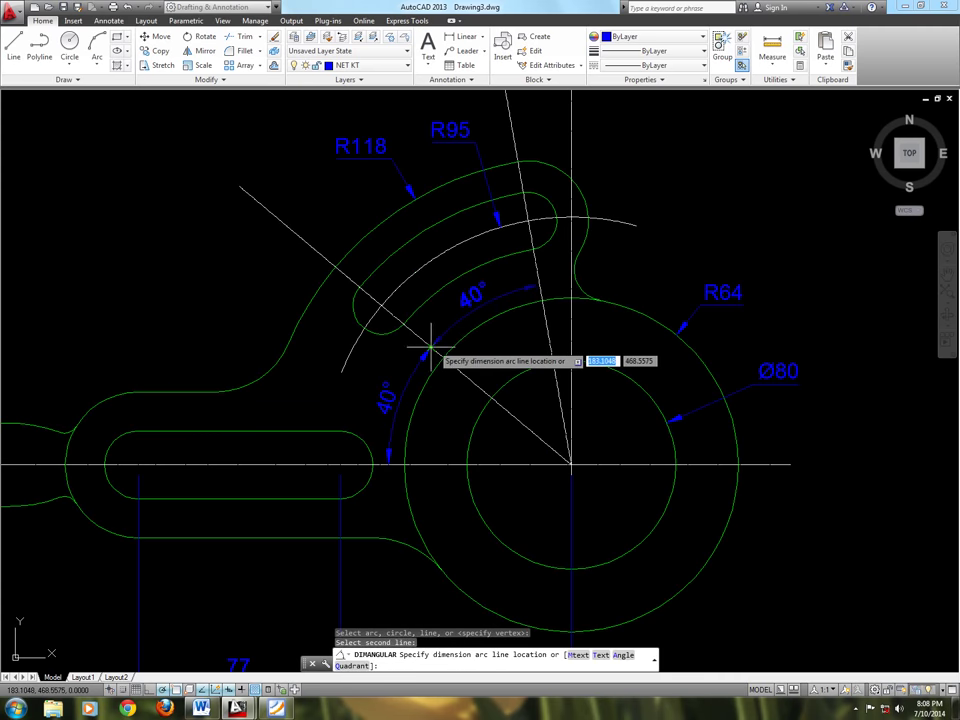
pyautogui.click(434, 345)
pyautogui.scroll(-4, 513, 335)
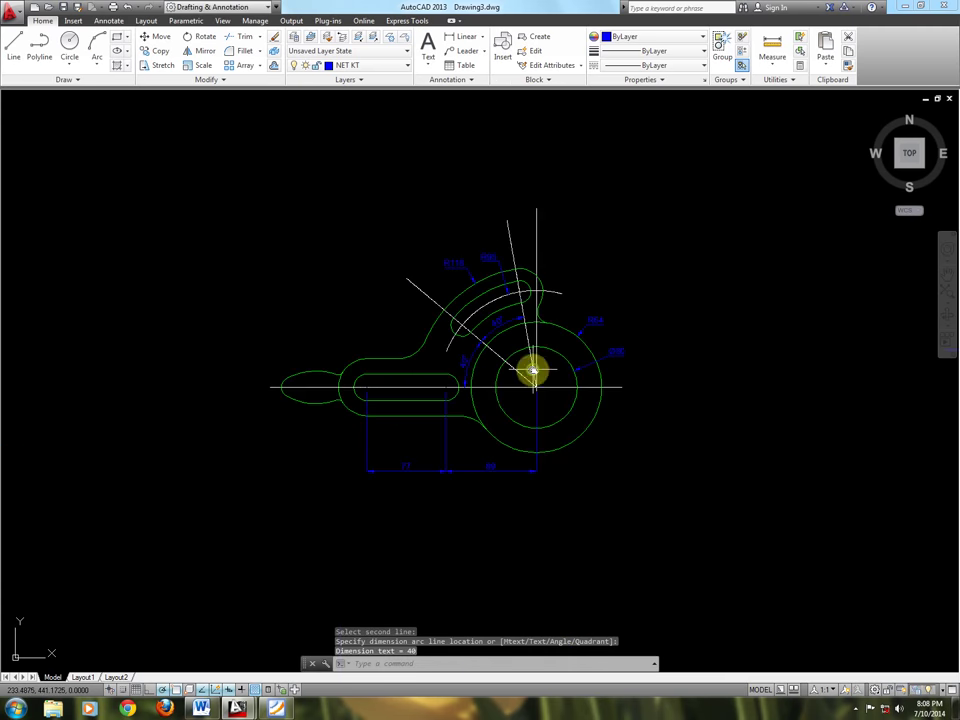
pyautogui.moveTo(533, 372); pyautogui.dragTo(510, 382, button='middle')
pyautogui.scroll(2, 512, 395)
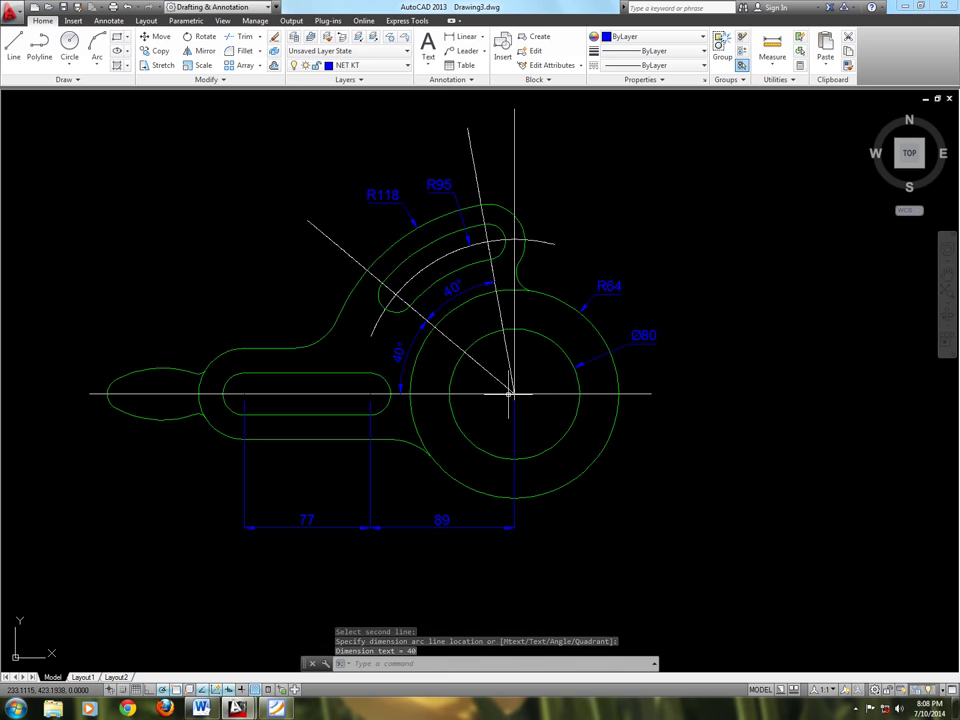
pyautogui.scroll(-2, 513, 394)
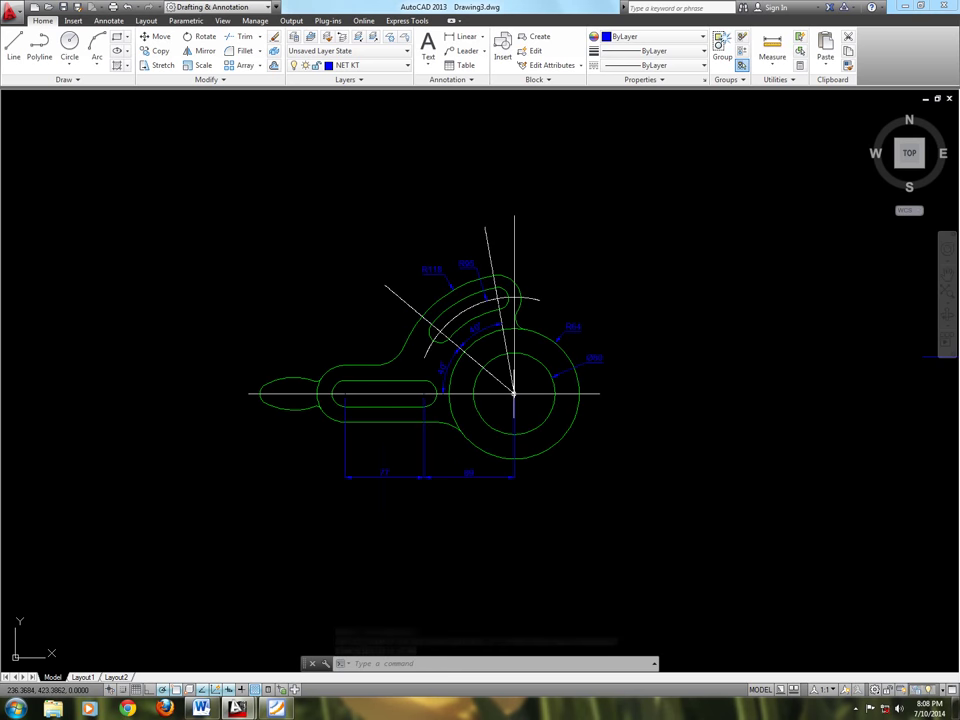
# Bring the L-shaped bracket into view and confirm TL2 is the current dimension style.
pyautogui.moveTo(868, 459); pyautogui.dragTo(50, 445, button='middle')
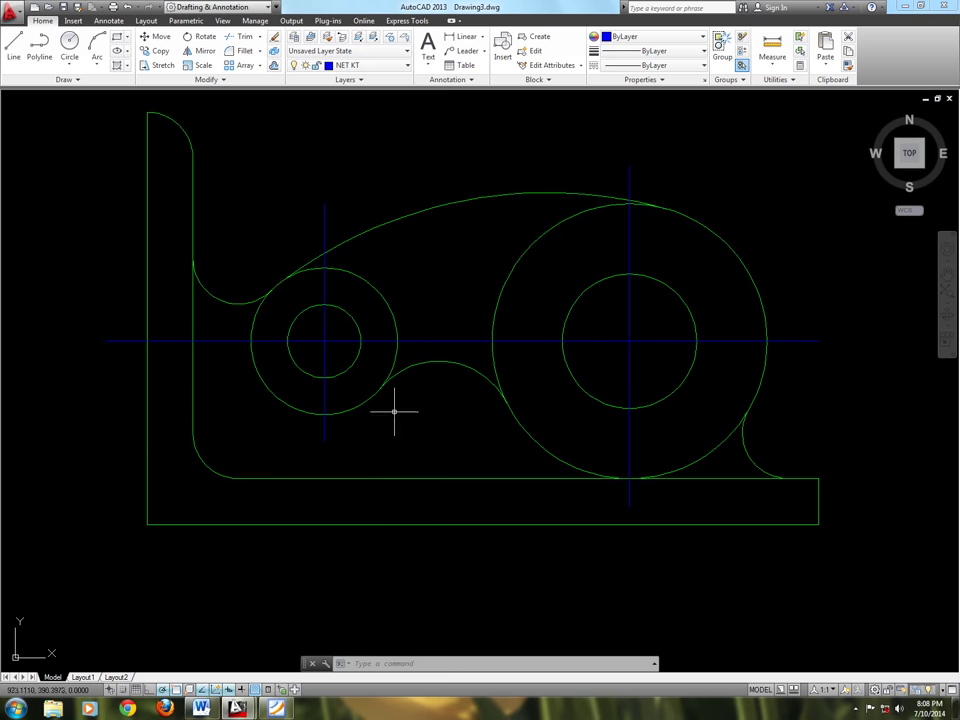
pyautogui.moveTo(424, 422); pyautogui.dragTo(462, 424, button='middle')
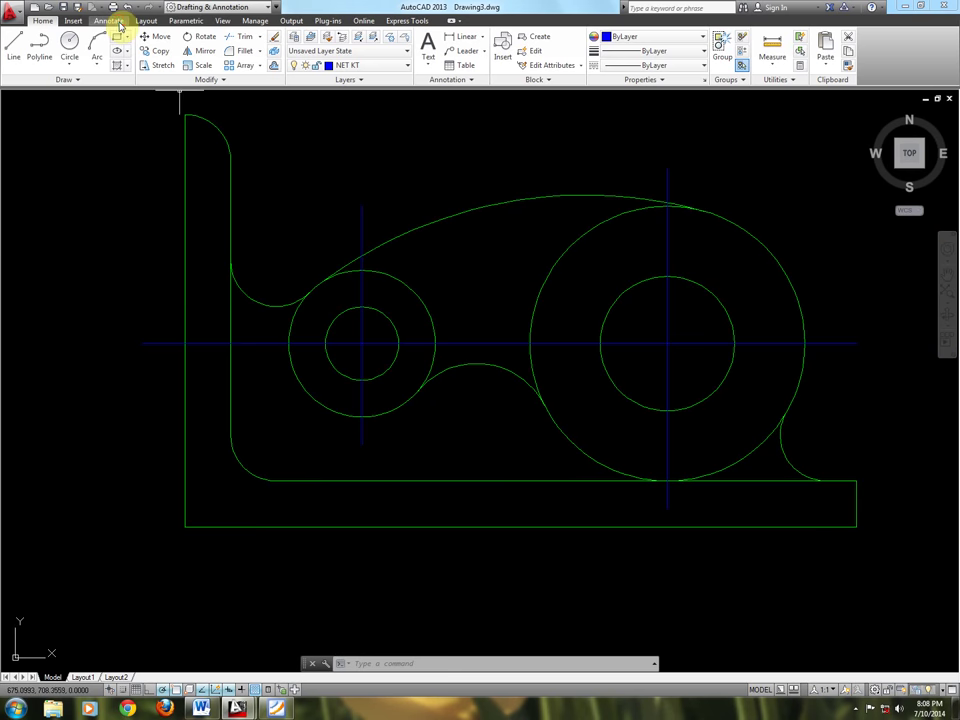
pyautogui.click(115, 21)
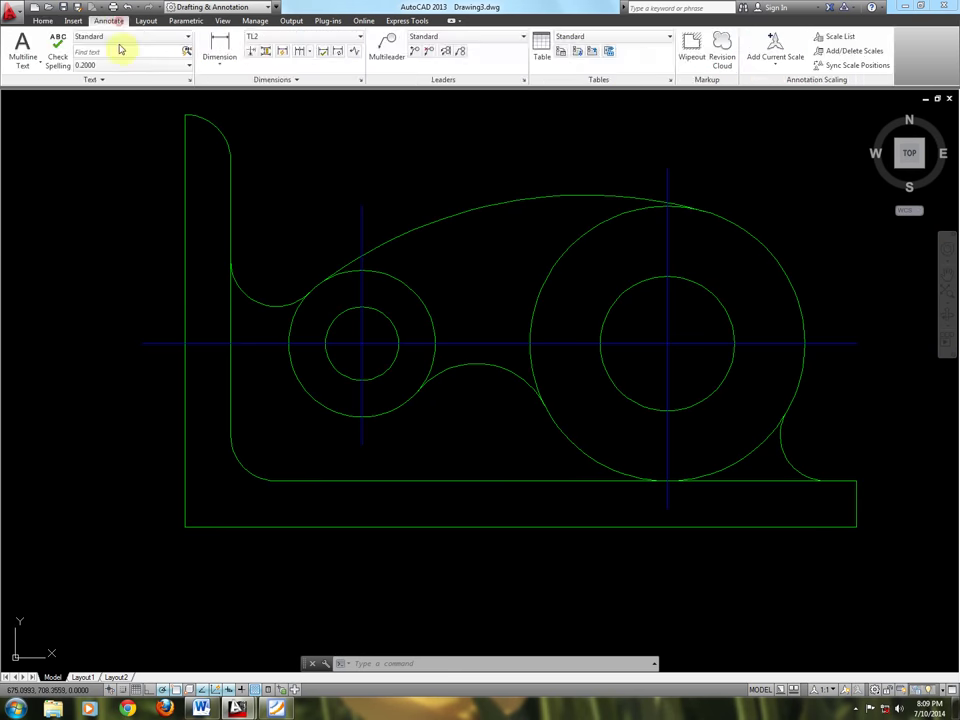
pyautogui.click(252, 42)
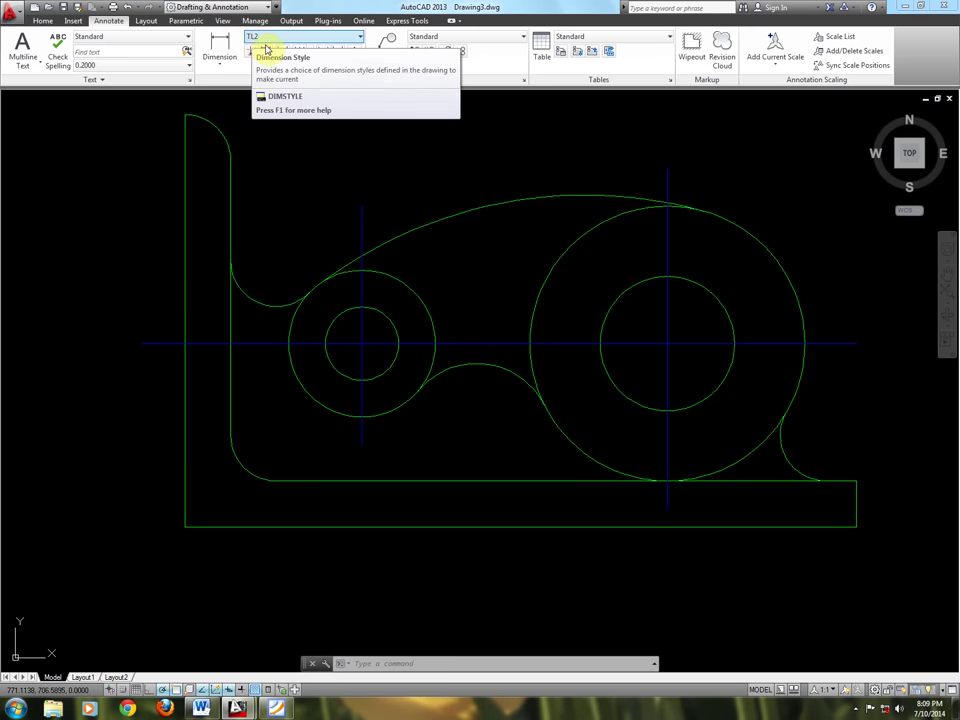
pyautogui.click(266, 48)
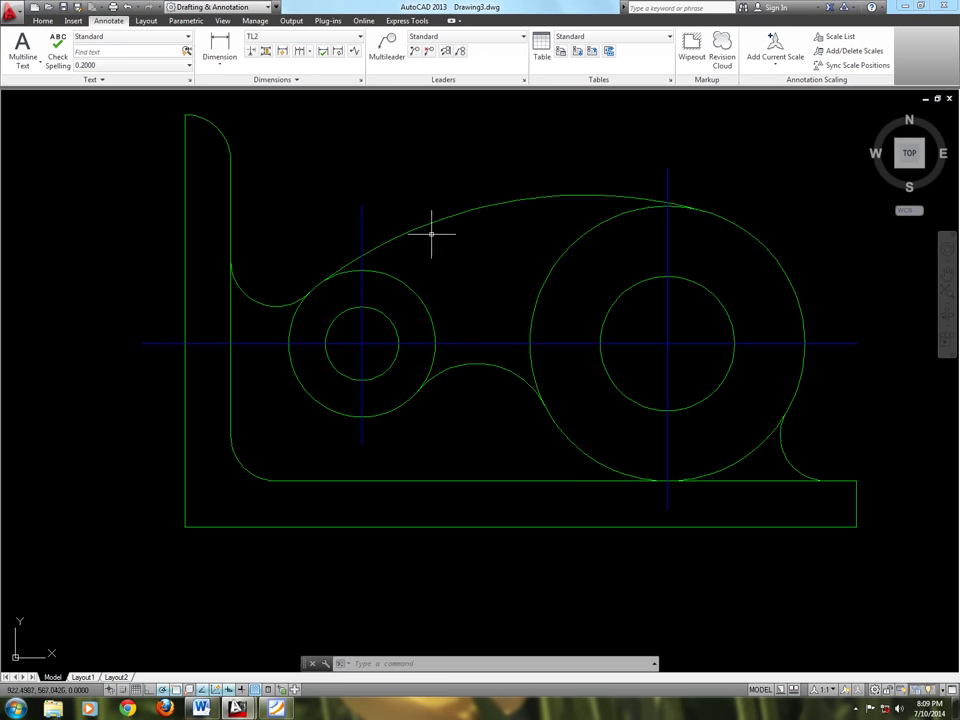
pyautogui.click(466, 270)
pyautogui.press('Escape')
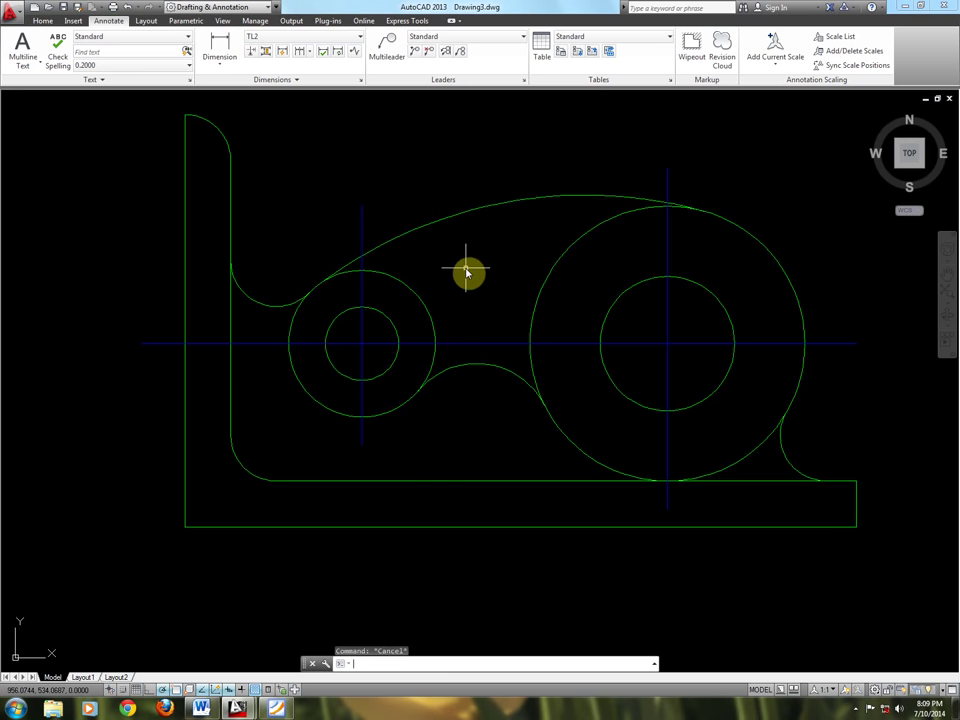
# Create dimension style TL5 based on TL2 with an overall scale of 5.
pyautogui.write('D')
pyautogui.press('Return')
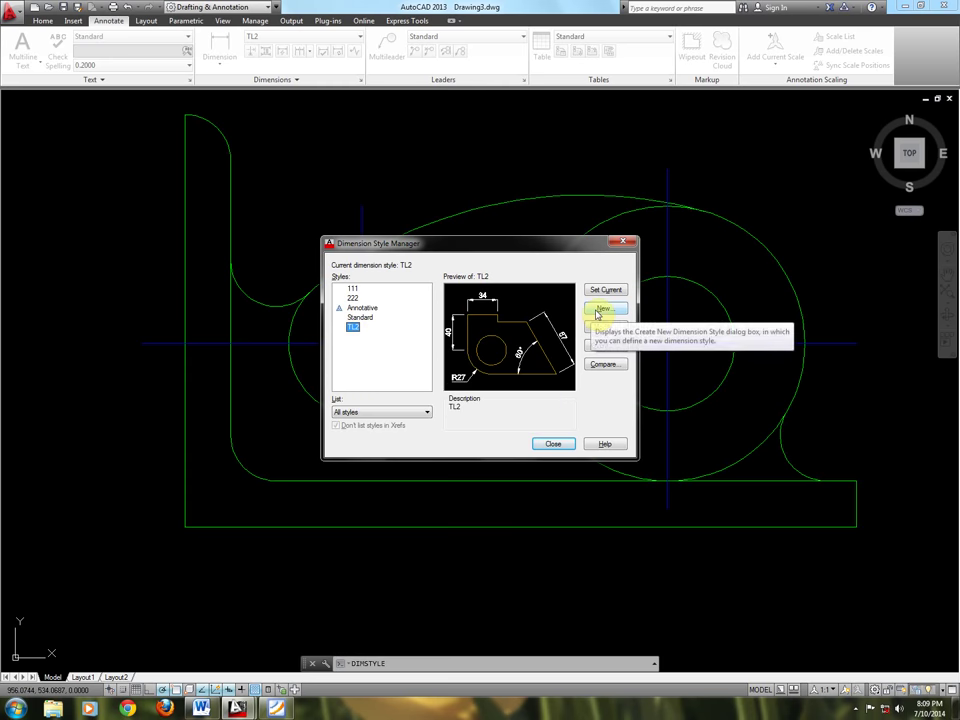
pyautogui.click(578, 316)
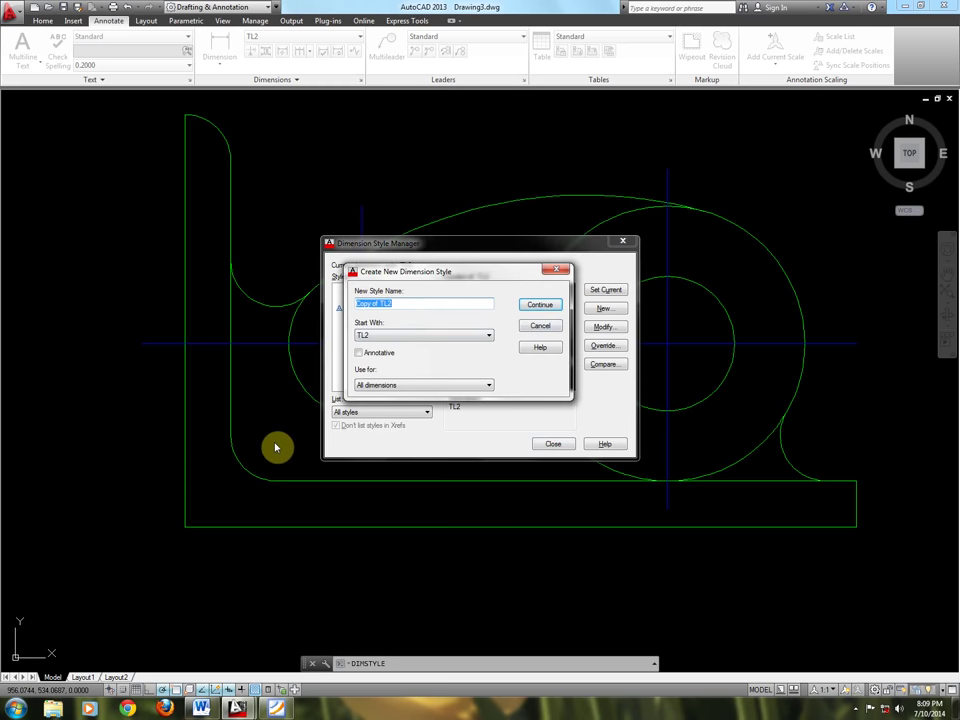
pyautogui.write('TL5')
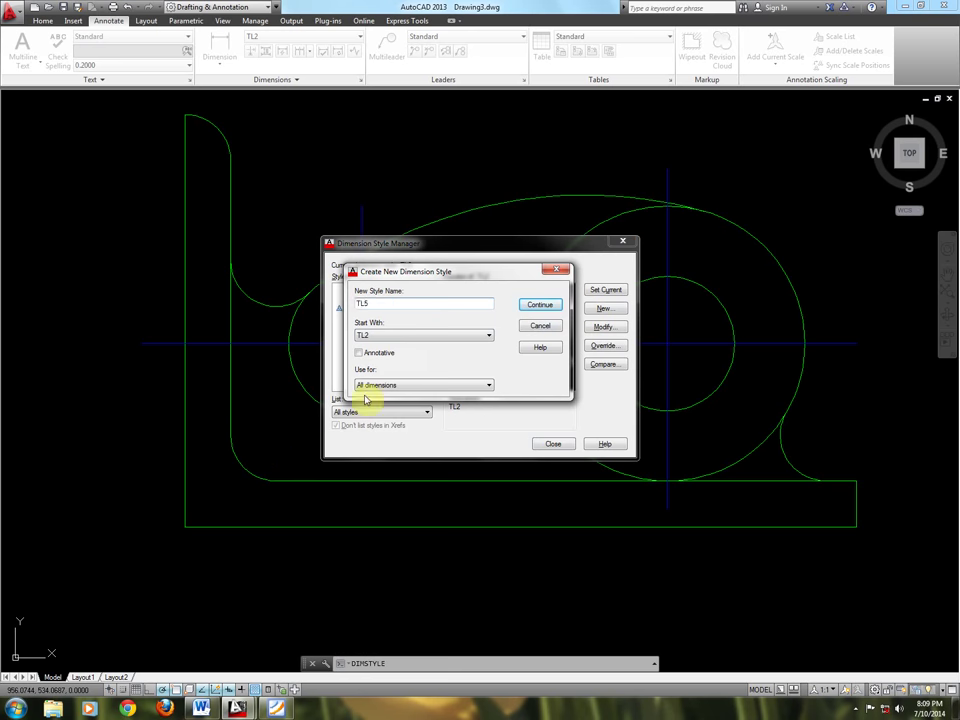
pyautogui.click(530, 306)
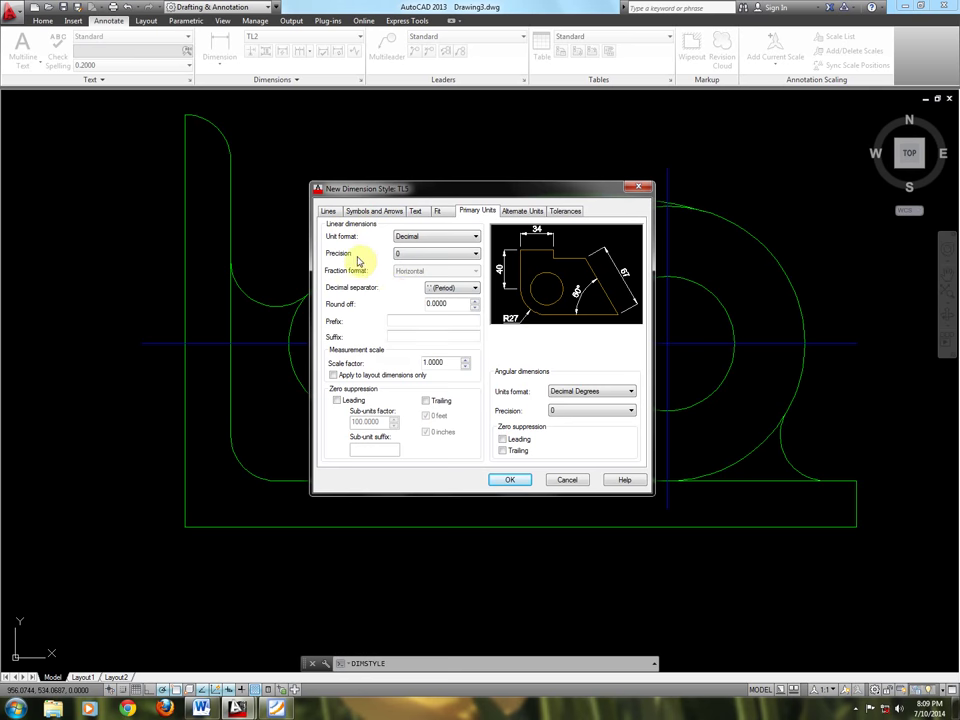
pyautogui.click(440, 213)
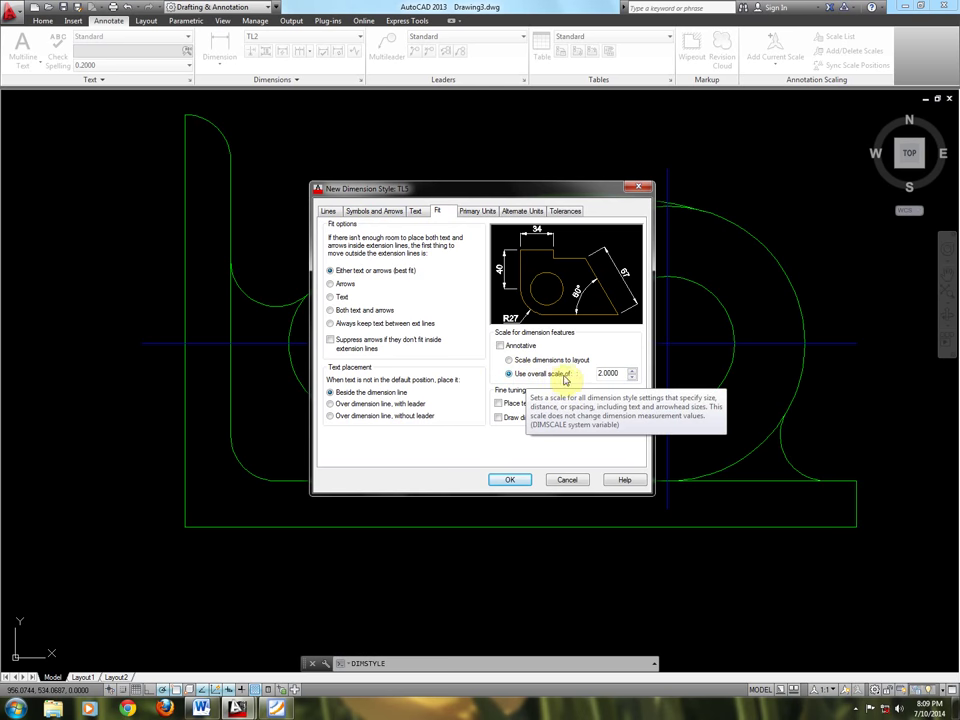
pyautogui.moveTo(606, 372); pyautogui.dragTo(574, 377)
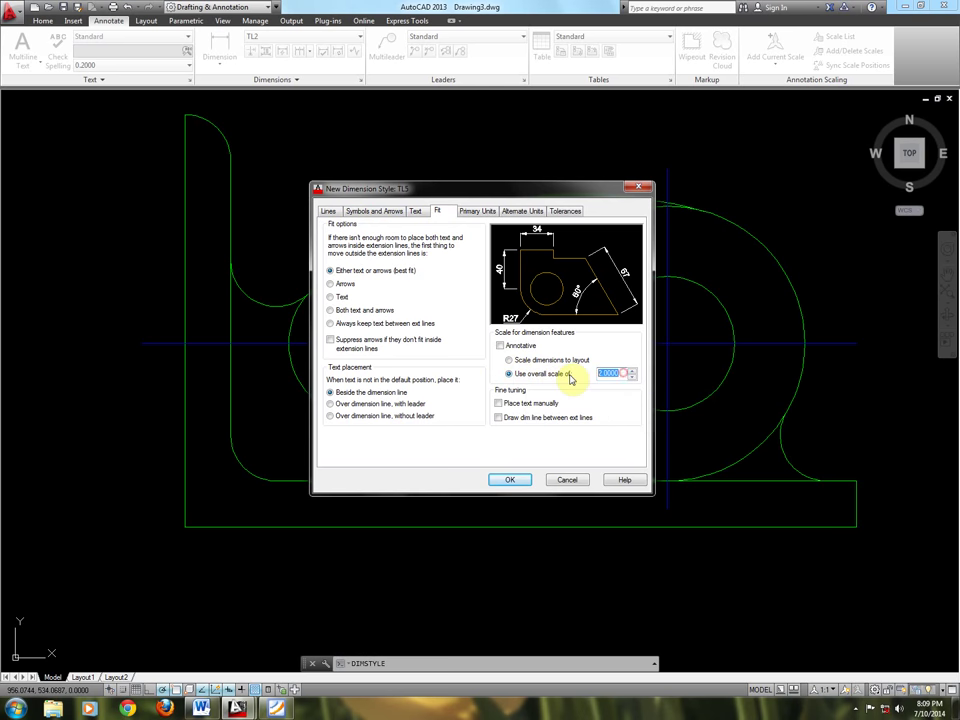
pyautogui.write('5')
pyautogui.click(514, 480)
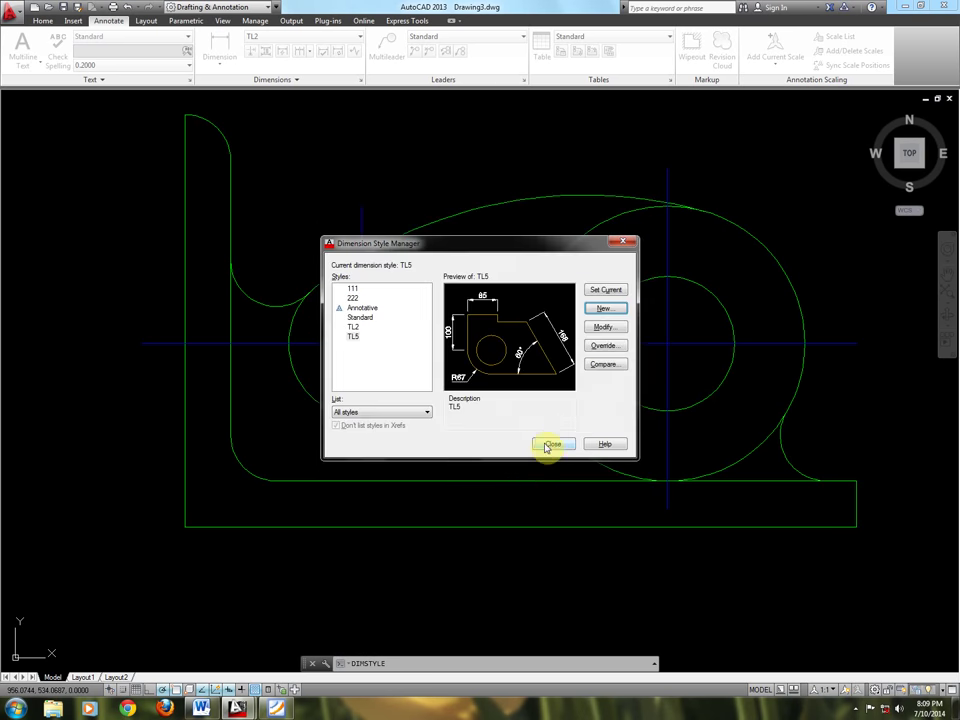
pyautogui.click(546, 444)
pyautogui.scroll(-2, 531, 403)
# Add the 660 width dimension below the bracket and 405 height dimension to its left.
pyautogui.scroll(-2, 525, 403)
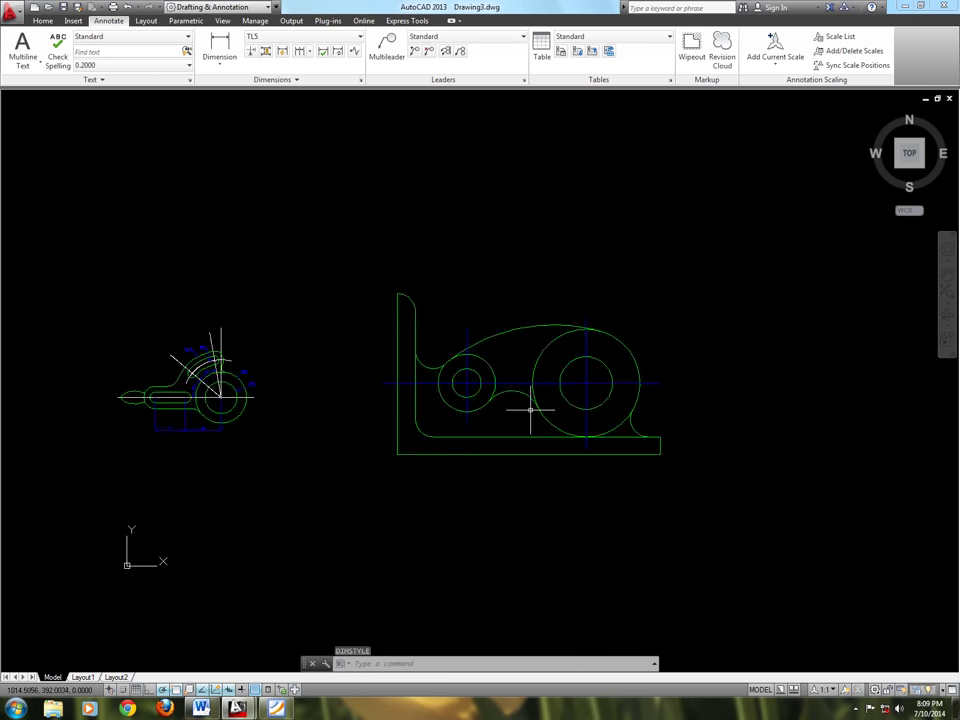
pyautogui.scroll(2, 530, 410)
pyautogui.moveTo(530, 410); pyautogui.dragTo(519, 364, button='middle')
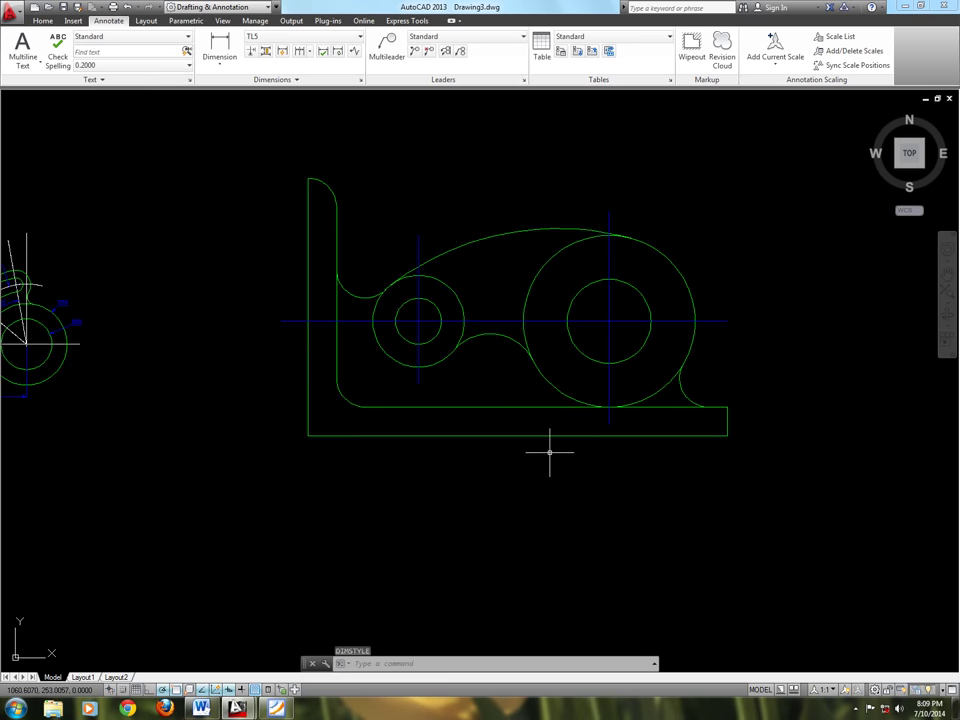
pyautogui.write('DIMLI')
pyautogui.press('Return')
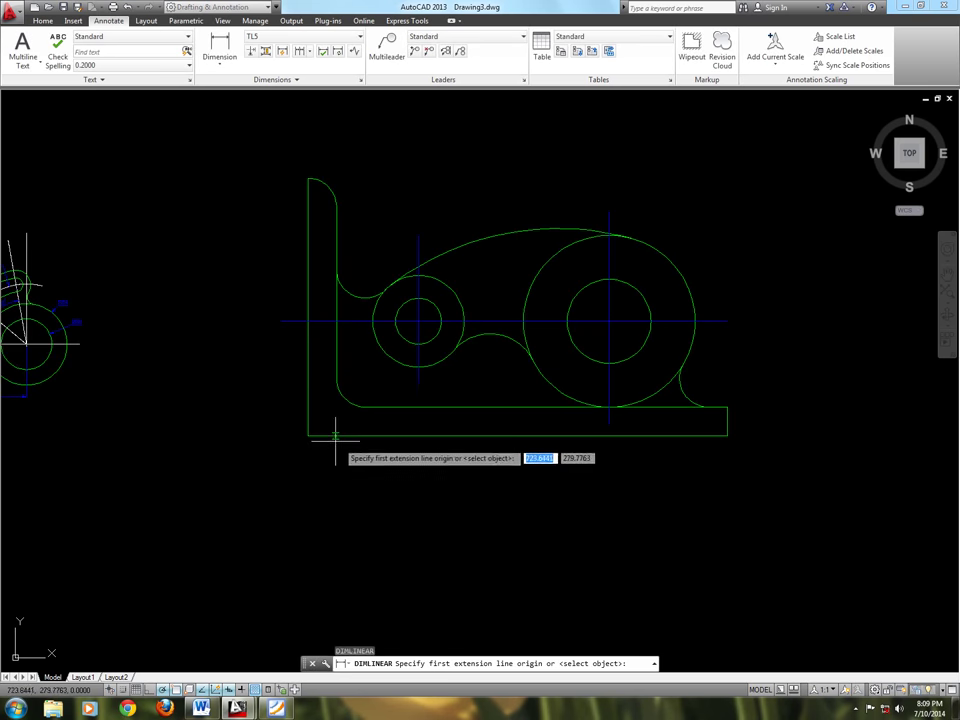
pyautogui.click(308, 435)
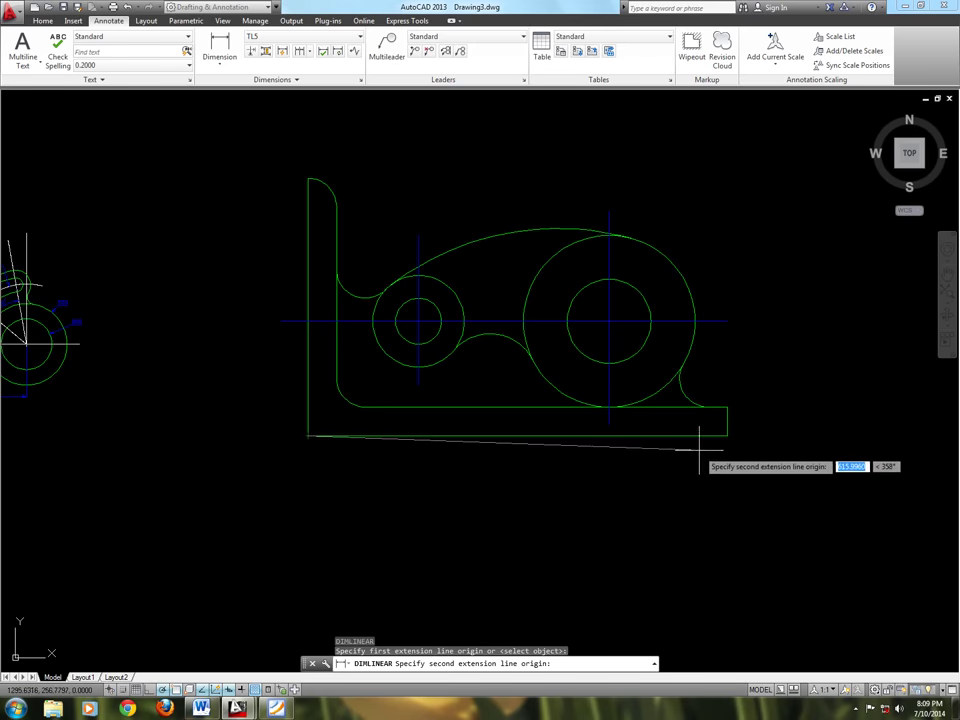
pyautogui.click(727, 435)
pyautogui.click(579, 476)
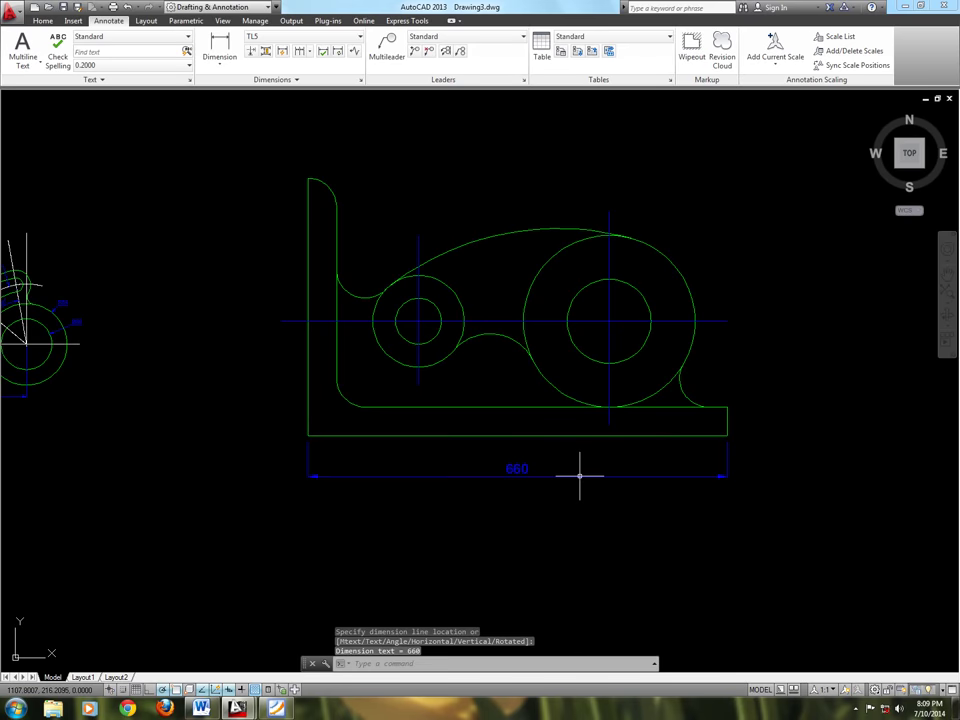
pyautogui.press('Return')
pyautogui.click(308, 435)
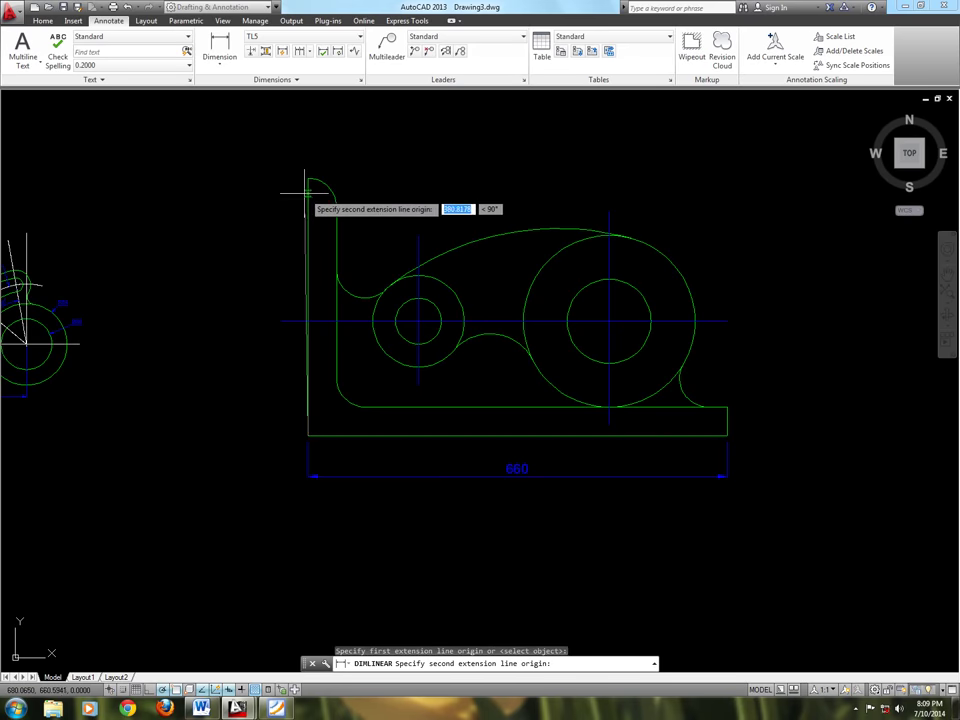
pyautogui.click(308, 179)
pyautogui.click(255, 190)
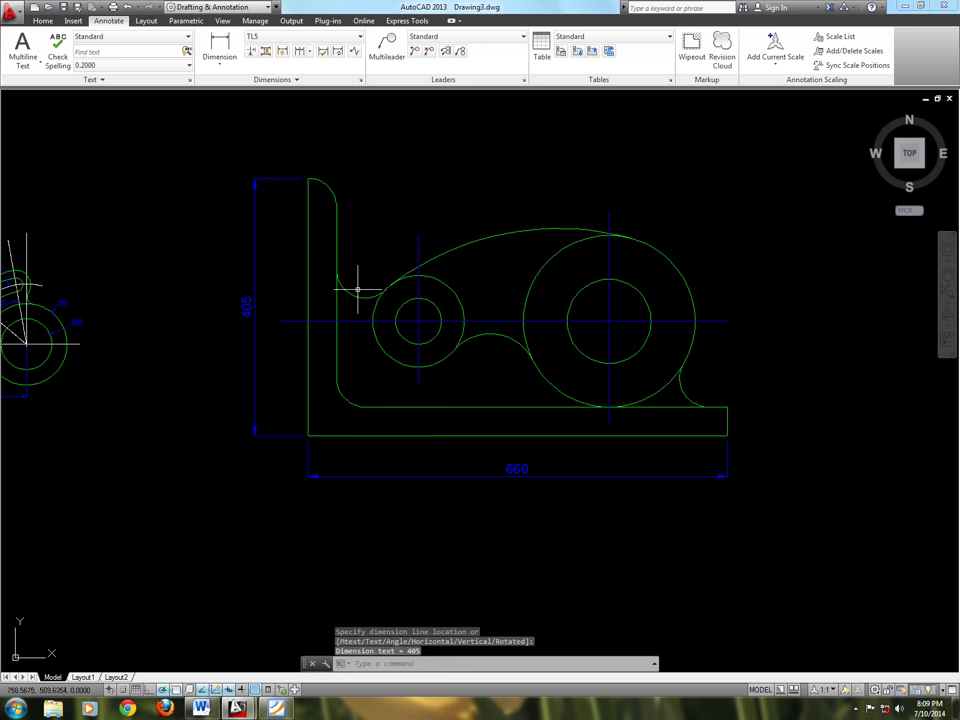
# Label the large circle R66 and the arc above the small circle R72.
pyautogui.write('DRA')
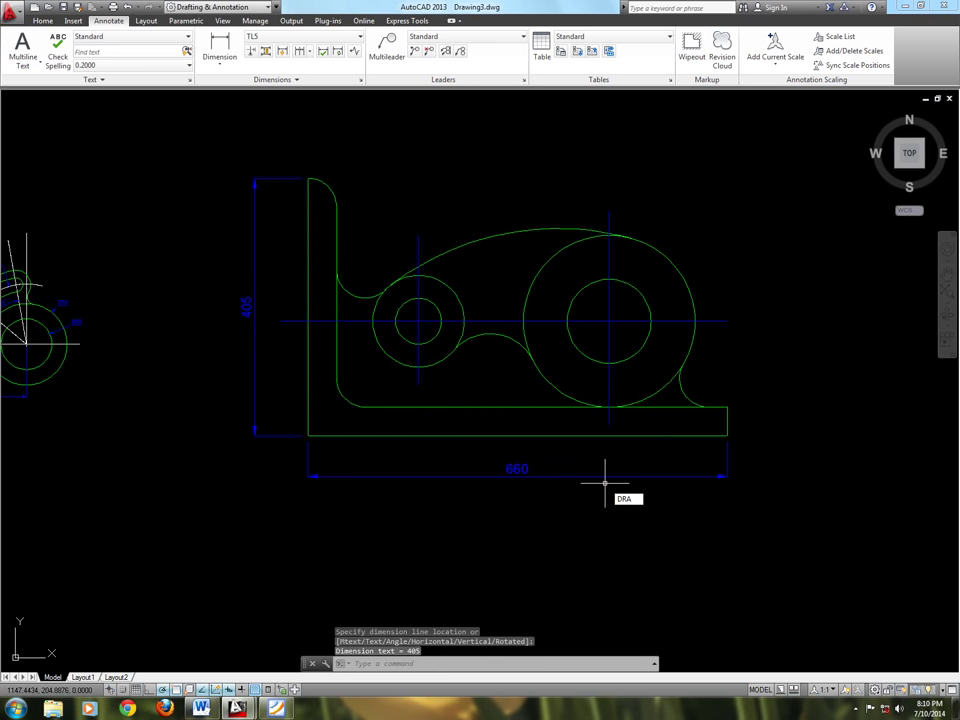
pyautogui.press('Return')
pyautogui.click(642, 297)
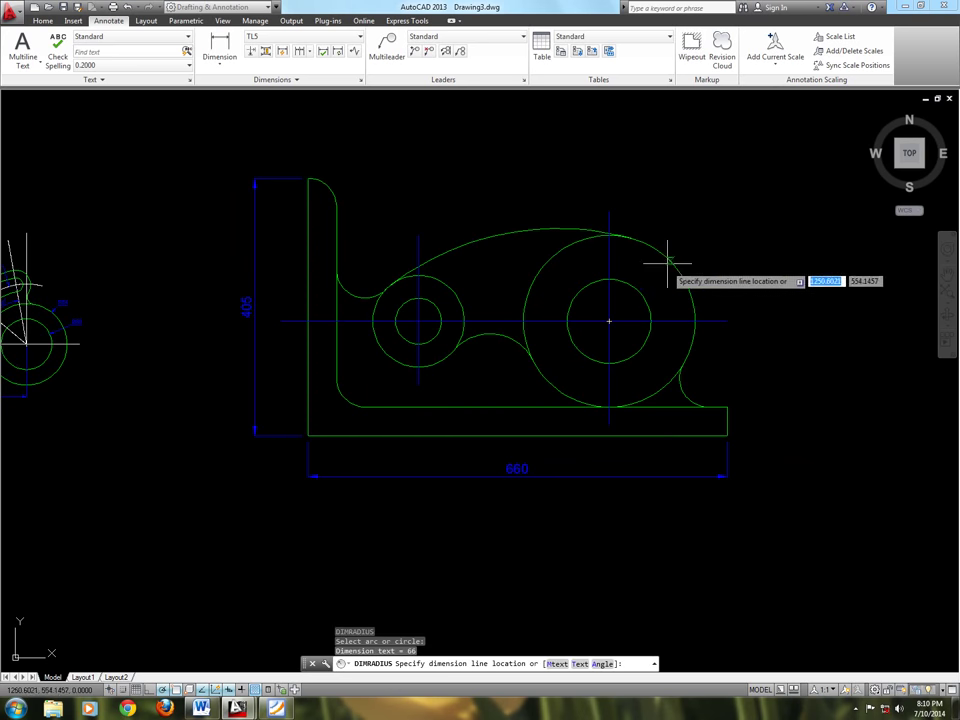
pyautogui.click(677, 241)
pyautogui.press('Return')
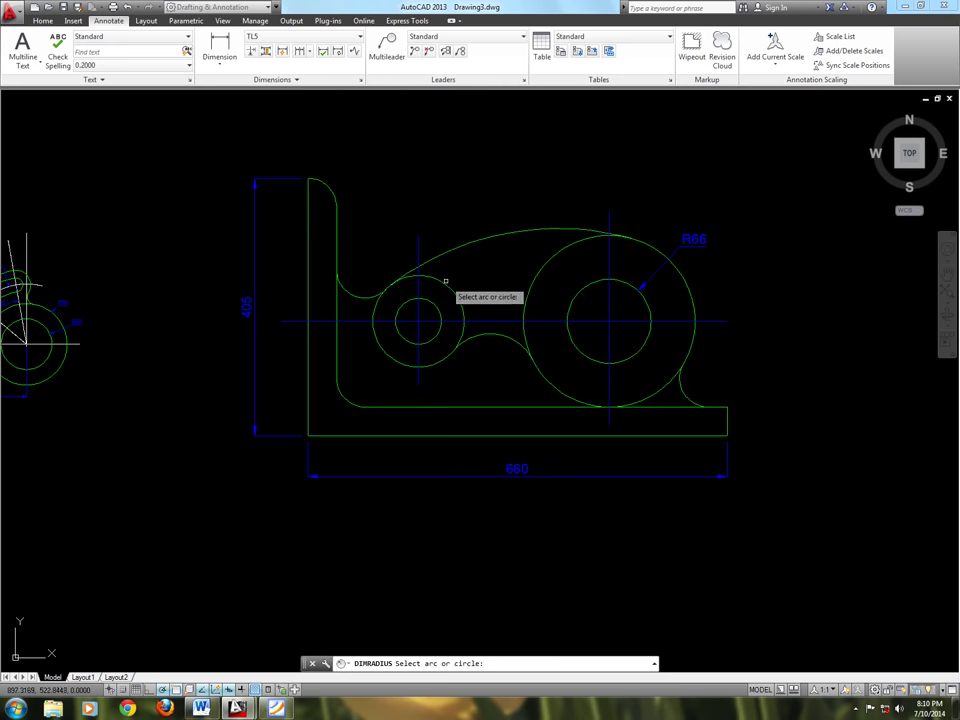
pyautogui.click(443, 279)
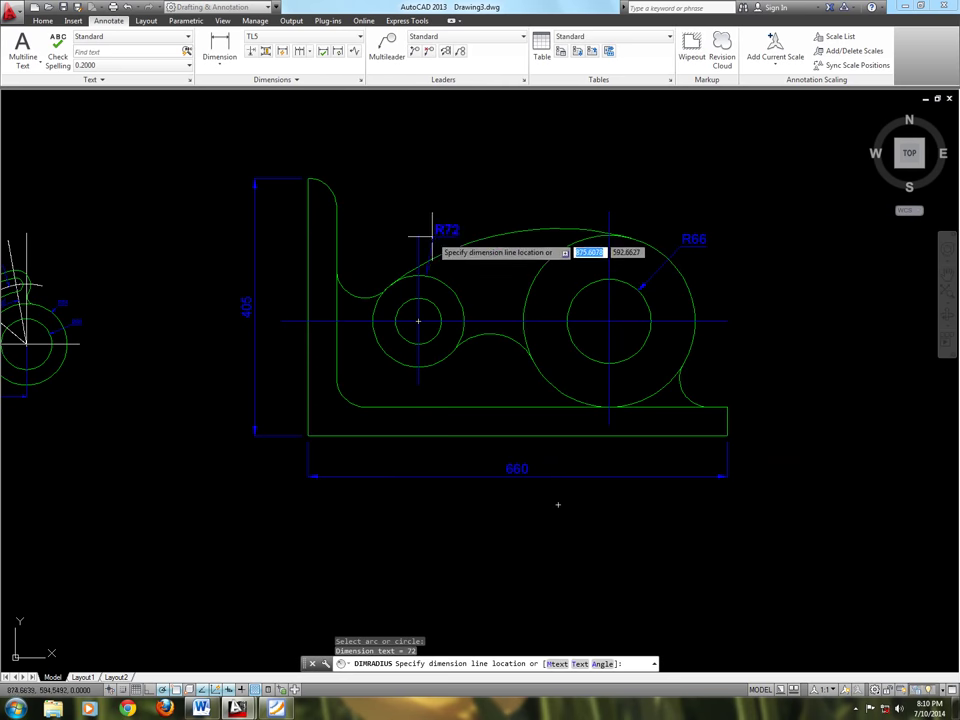
pyautogui.click(368, 256)
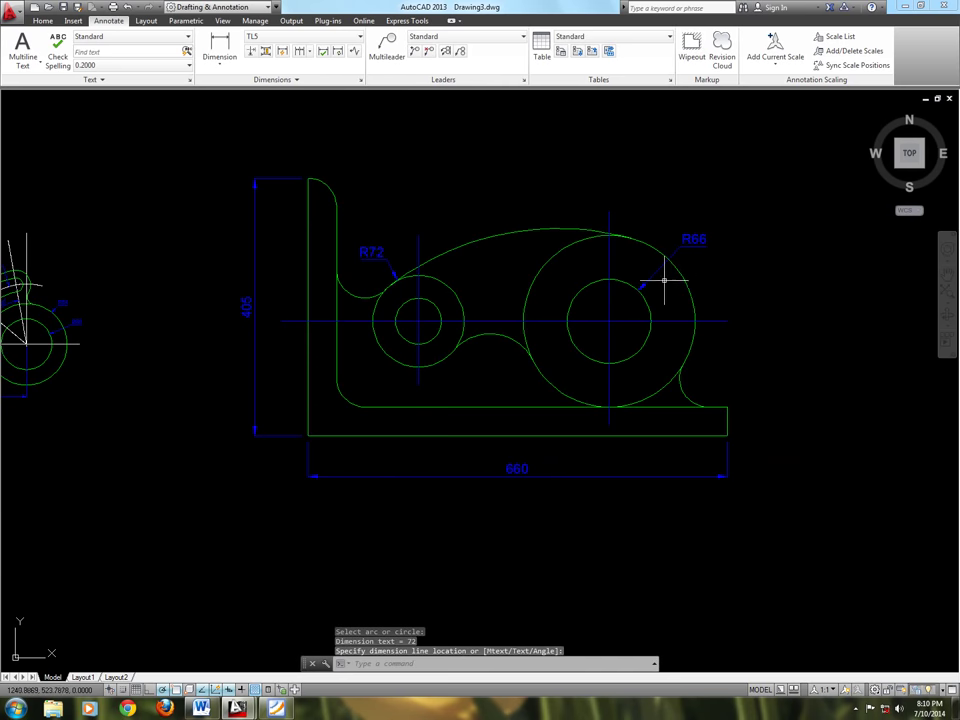
# Add a Ø270 diameter on the large circle and an R435 radius on the long top arc.
pyautogui.write('dimd')
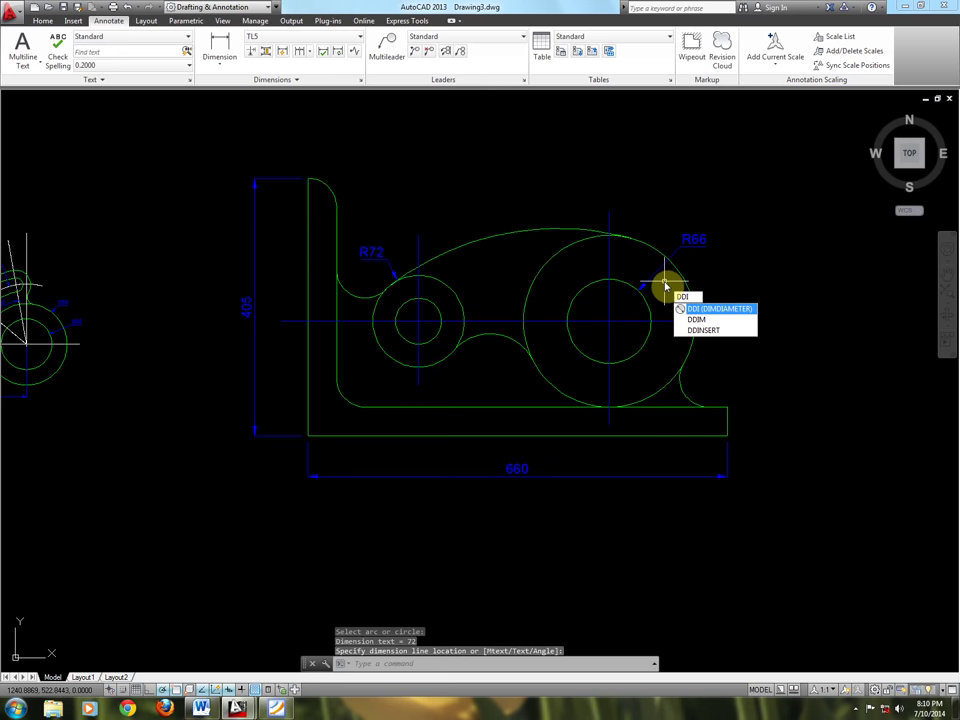
pyautogui.press('Return')
pyautogui.click(551, 257)
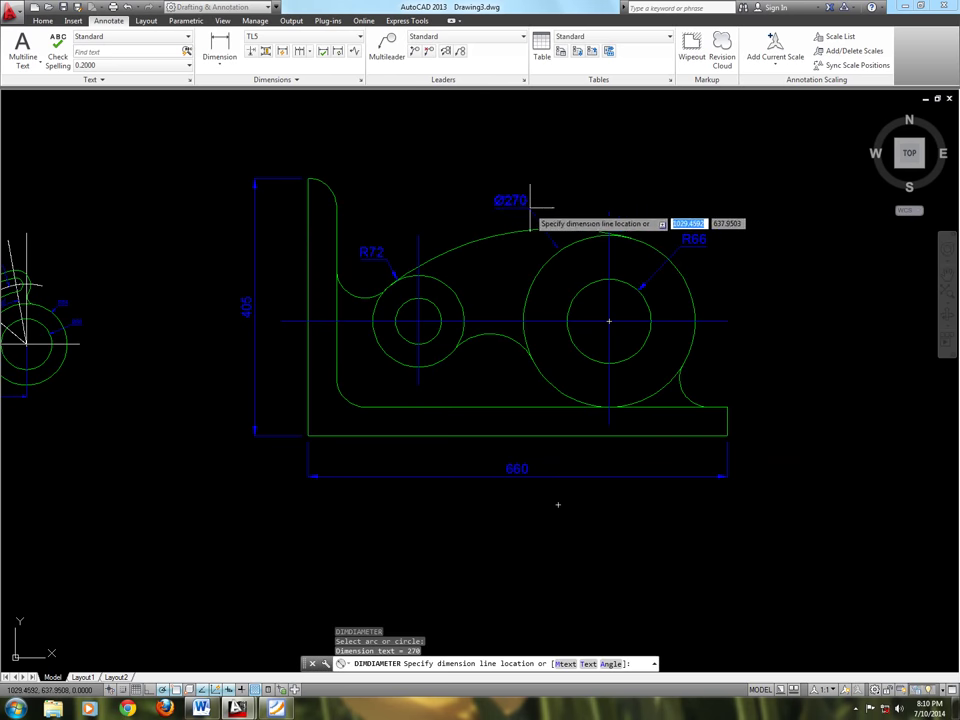
pyautogui.click(576, 199)
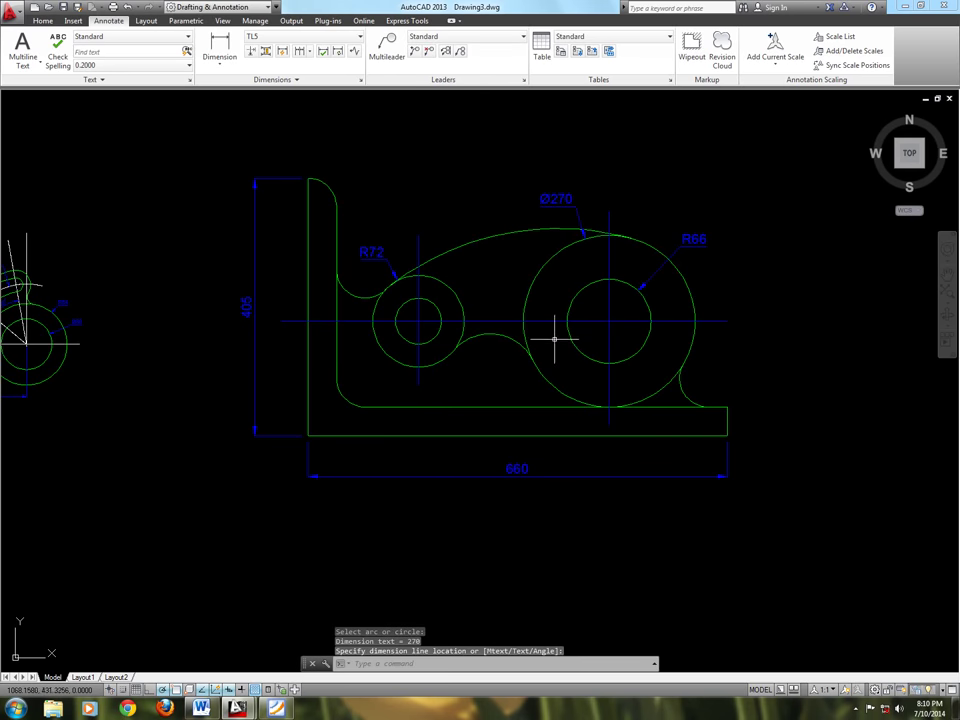
pyautogui.write('DRA')
pyautogui.press('Return')
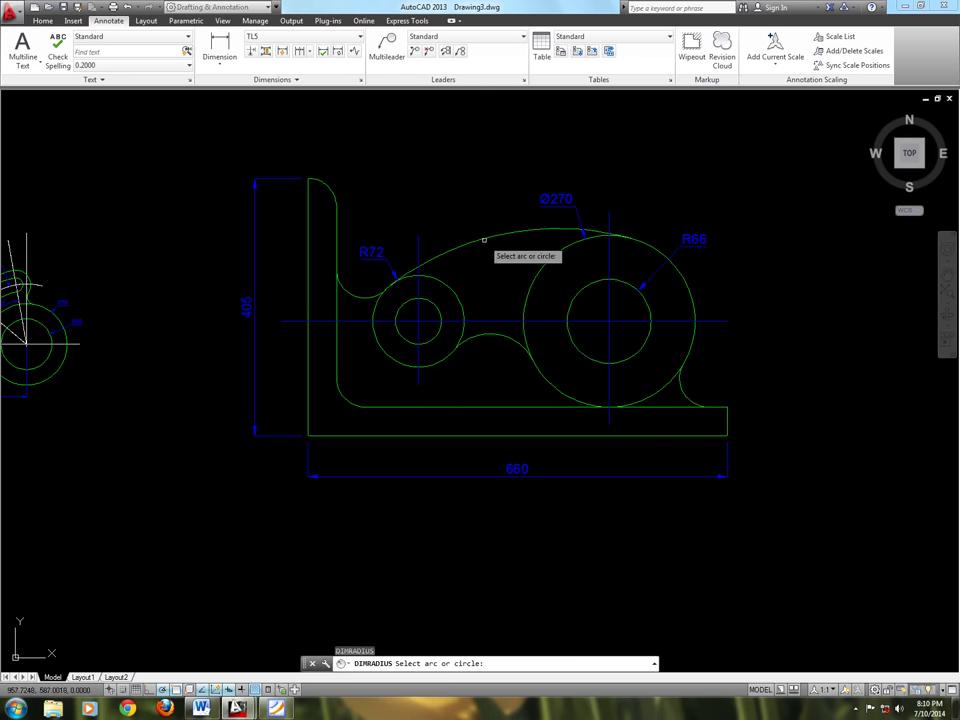
pyautogui.click(440, 247)
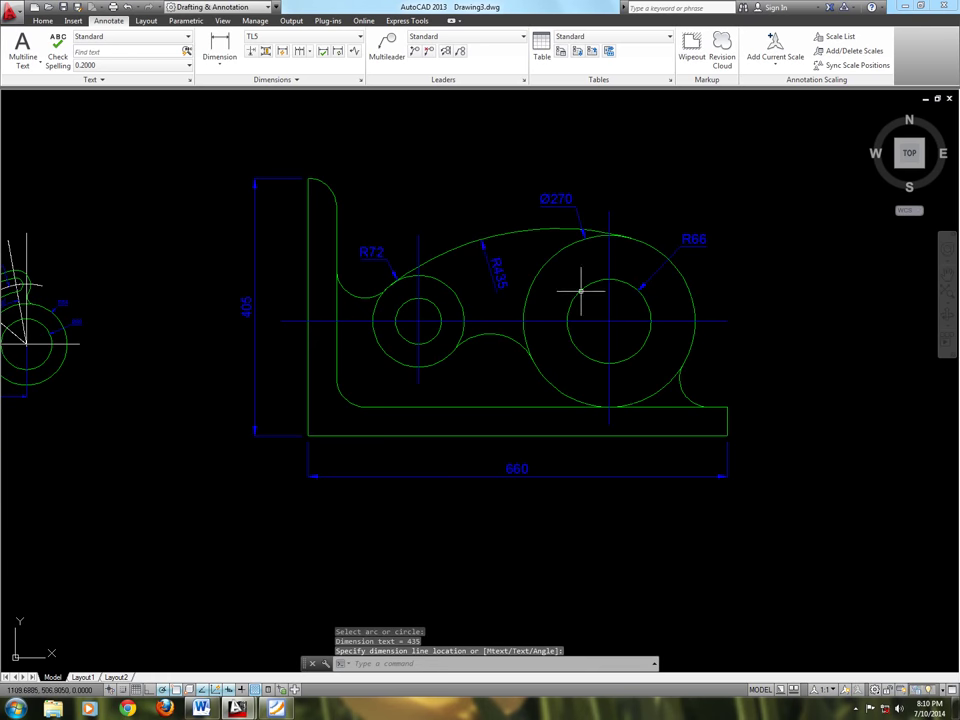
pyautogui.scroll(-4, 580, 300)
pyautogui.press('Escape')
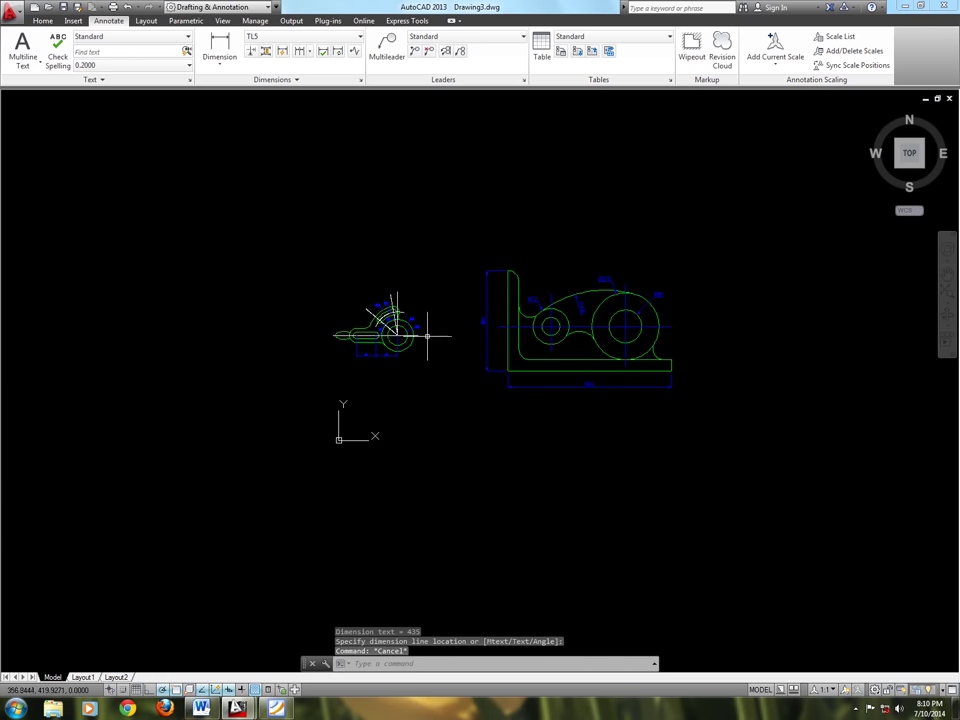
pyautogui.scroll(2, 427, 333)
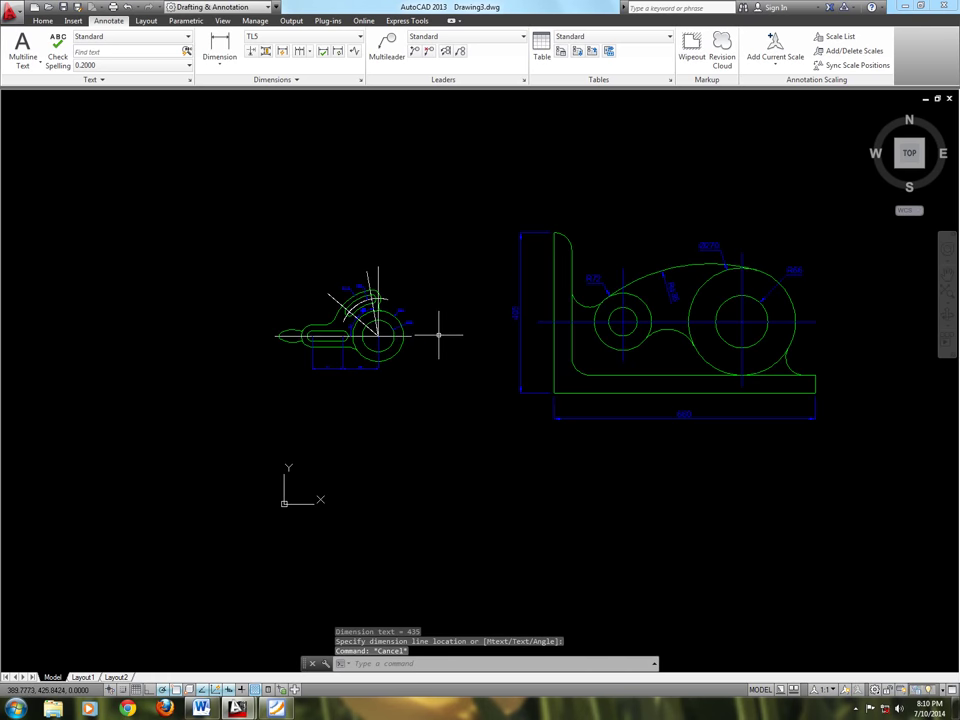
pyautogui.scroll(1, 469, 306)
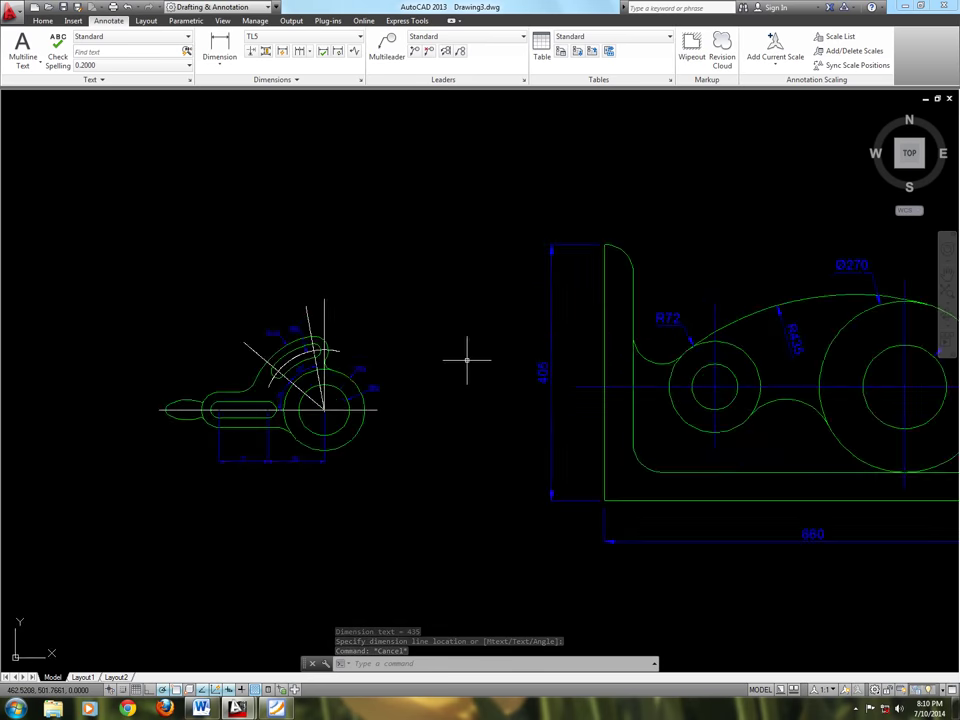
pyautogui.scroll(1, 384, 336)
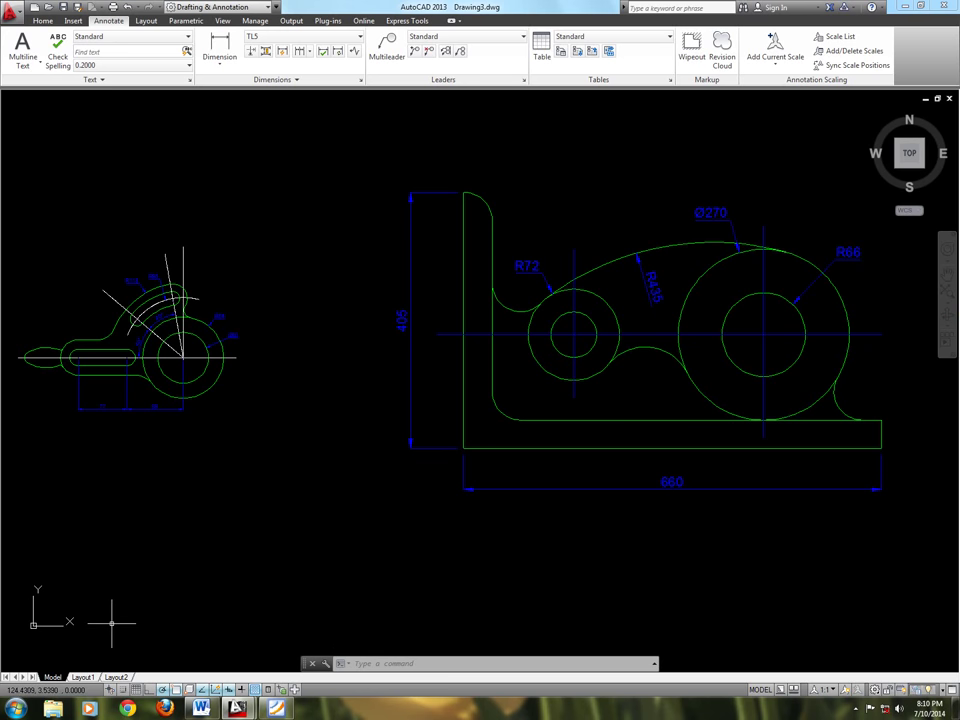
# Leave model space for the Layout1 paper sheet tab.
pyautogui.click(86, 677)
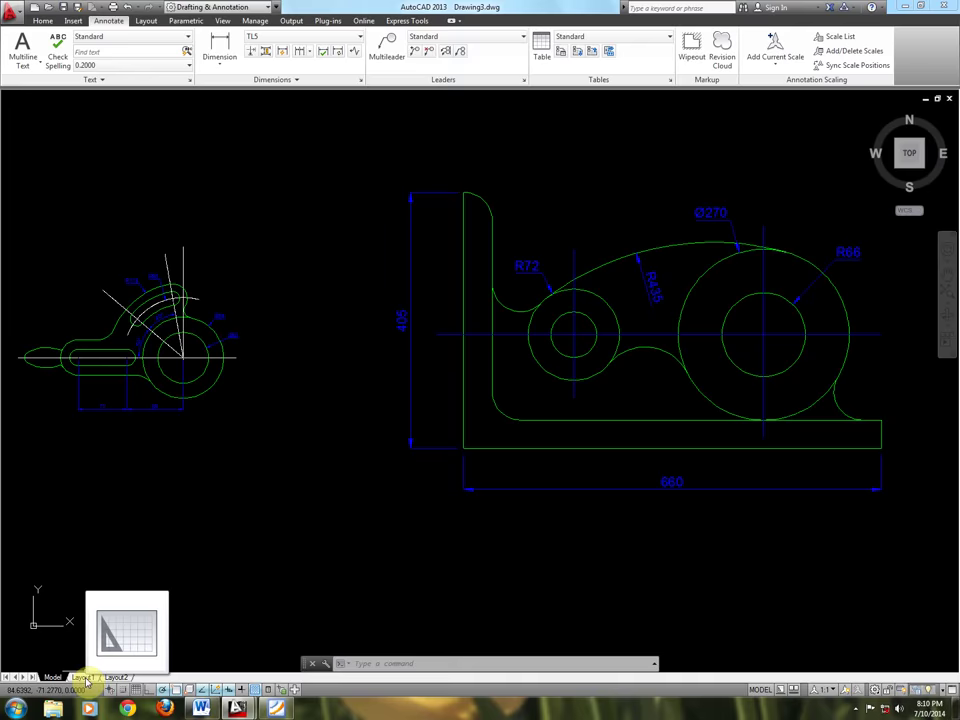
# Erase Layout1's default viewport, leaving the blank paper with its printable-area border in view.
pyautogui.click(86, 677)
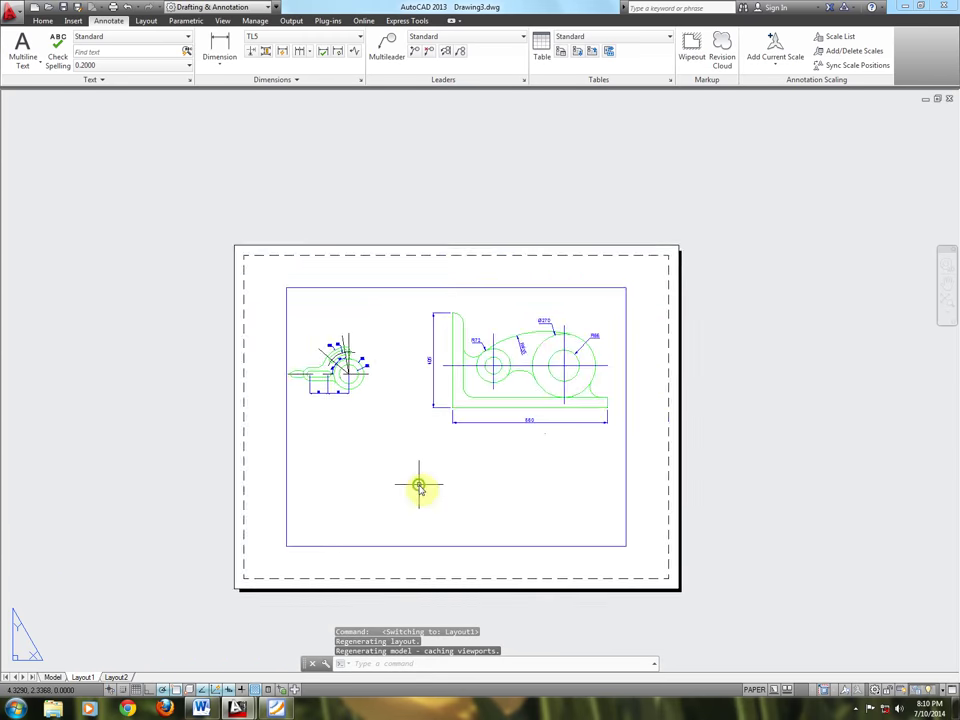
pyautogui.moveTo(420, 489); pyautogui.dragTo(508, 405, button='middle')
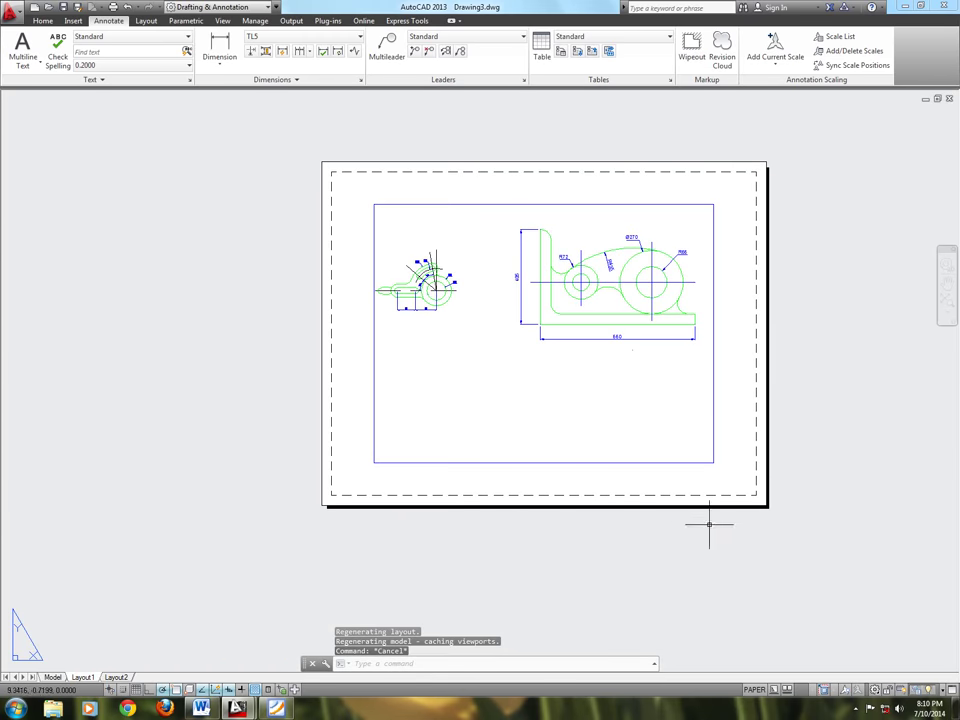
pyautogui.click(828, 545)
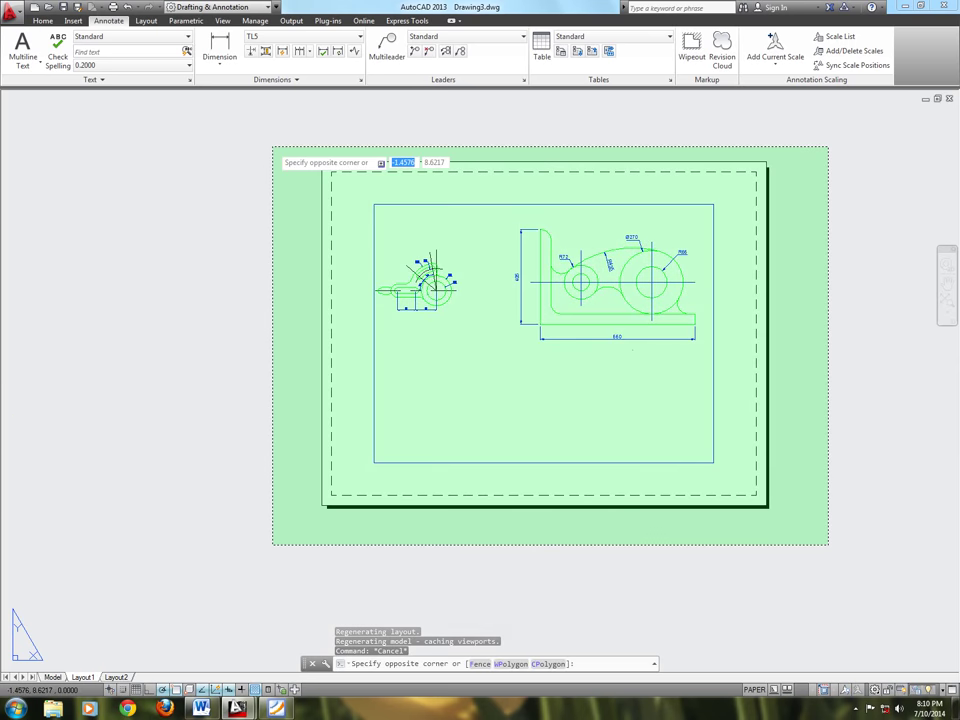
pyautogui.click(272, 146)
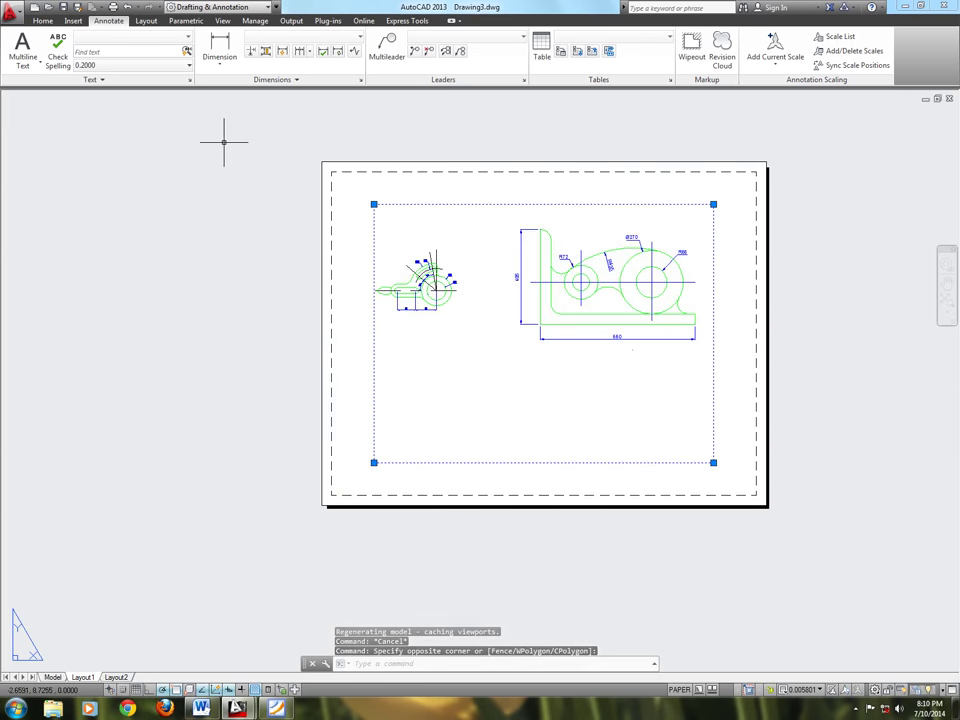
pyautogui.press('Delete')
pyautogui.press('Escape')
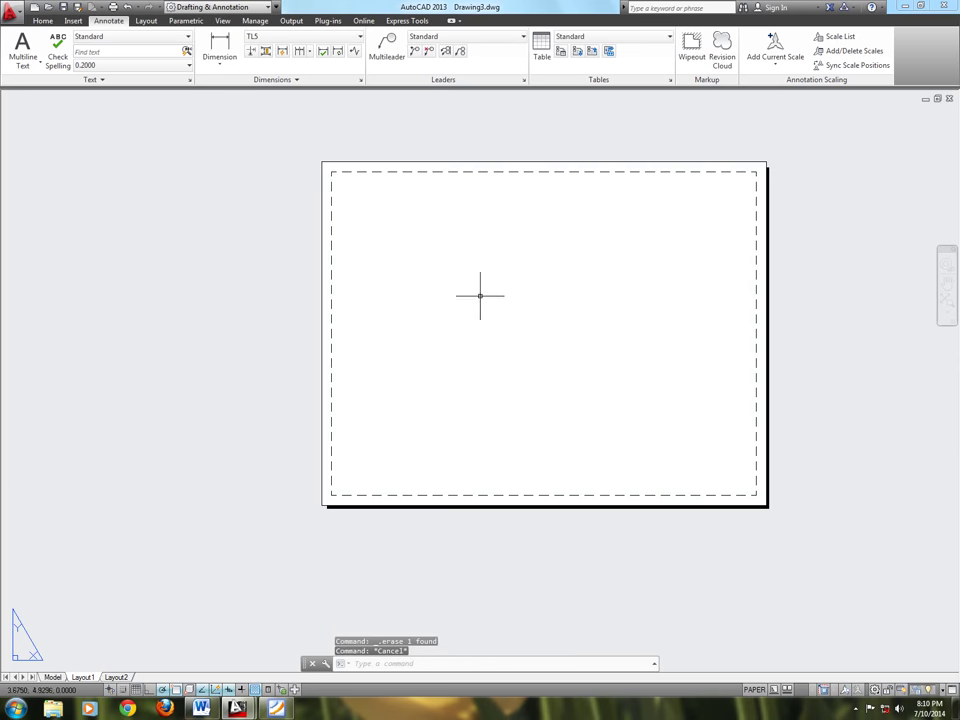
pyautogui.scroll(-2, 482, 304)
pyautogui.moveTo(482, 304); pyautogui.dragTo(465, 334, button='middle')
pyautogui.scroll(2, 463, 329)
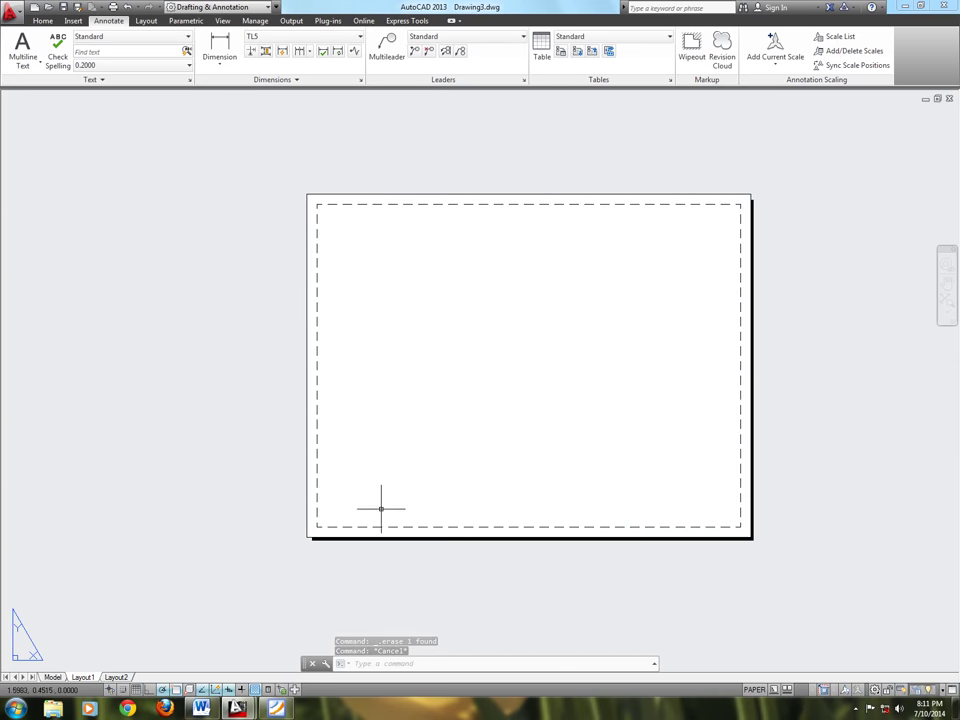
pyautogui.moveTo(341, 521); pyautogui.dragTo(334, 507, button='middle')
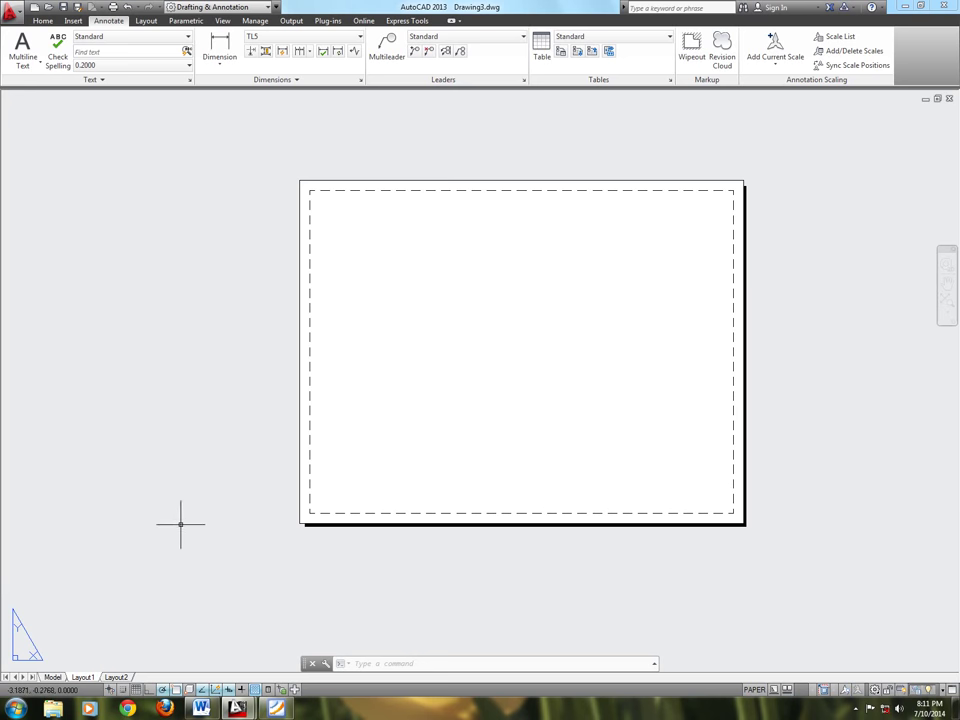
# Open the Page Setup - Layout1 dialog through the Page Setup Manager's Modify option.
pyautogui.rightClick(84, 678)
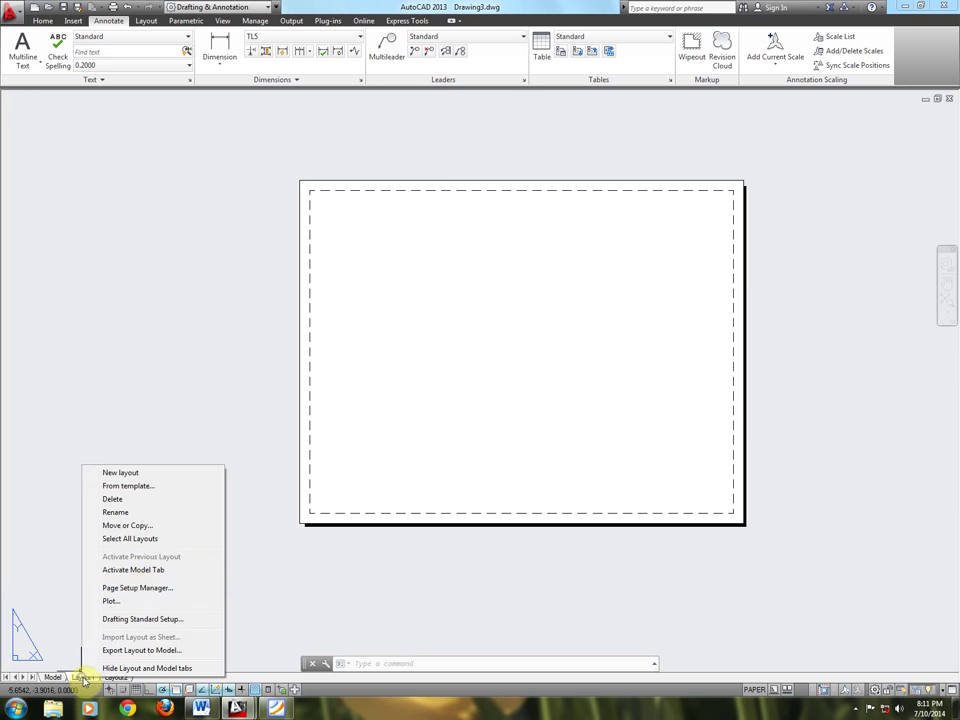
pyautogui.click(134, 588)
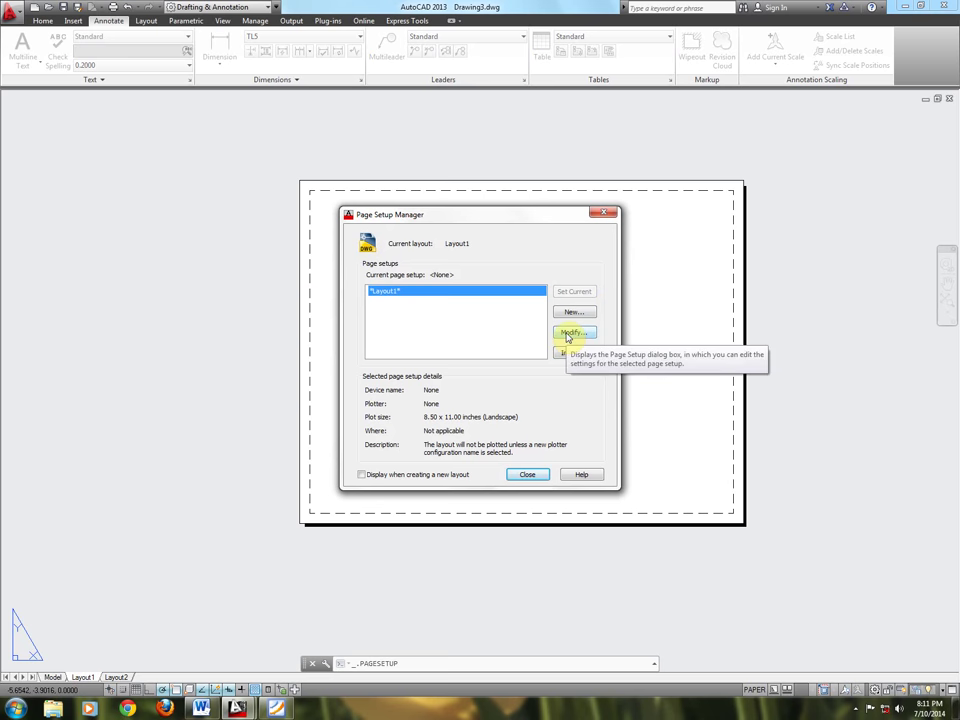
pyautogui.click(567, 335)
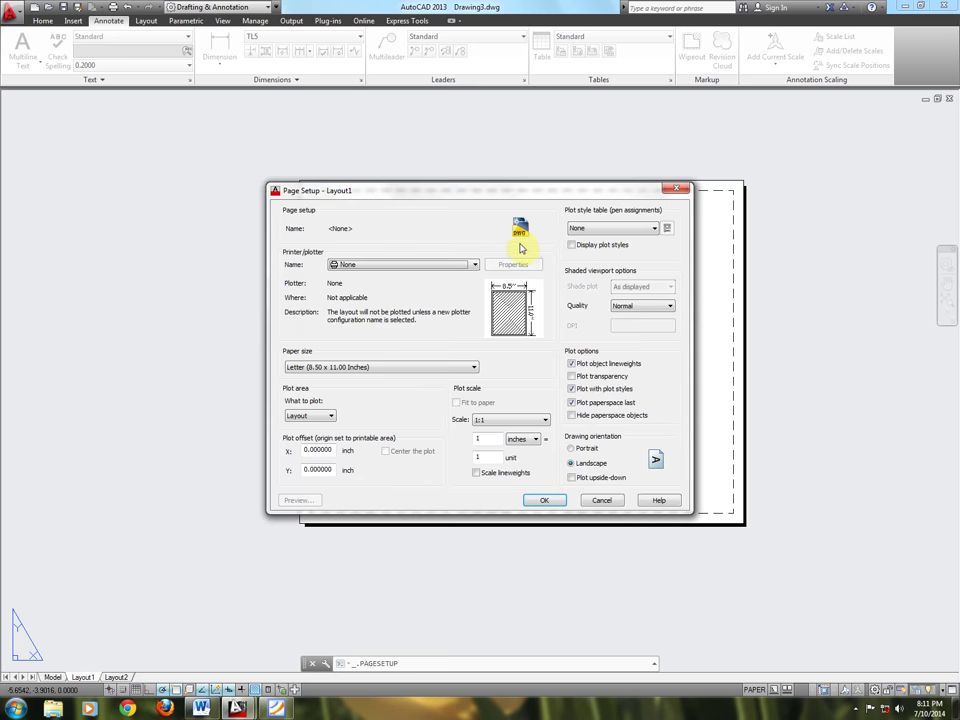
pyautogui.moveTo(499, 193)
pyautogui.mouseDown()
pyautogui.moveTo(509, 174)
pyautogui.moveTo(496, 175)
pyautogui.mouseUp()
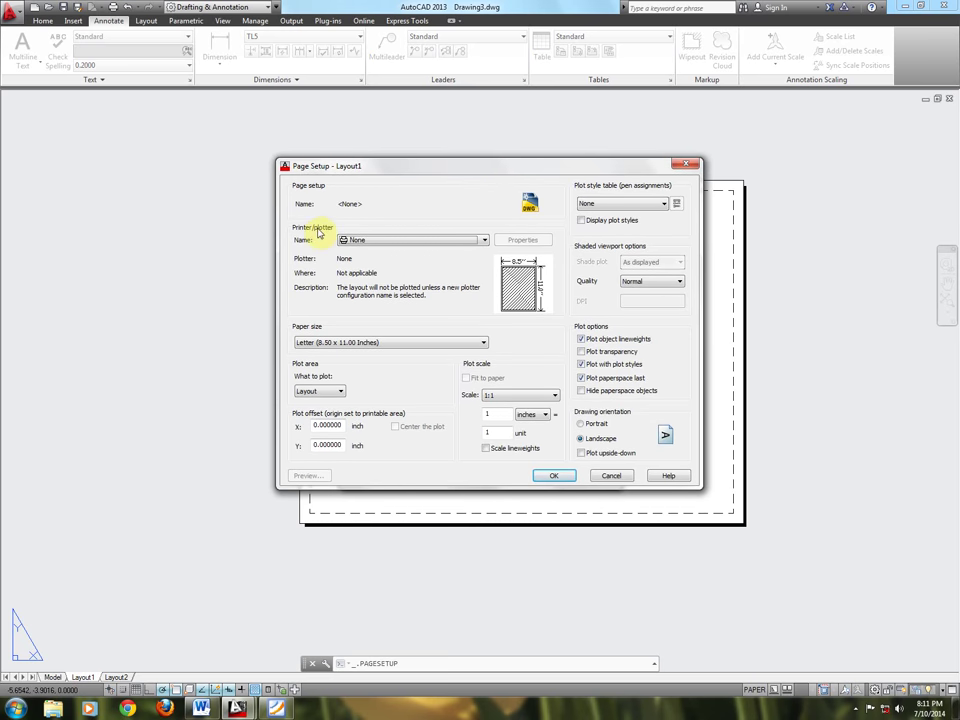
# Choose DWG To PDF.pc3 as the printer/plotter.
pyautogui.click(376, 241)
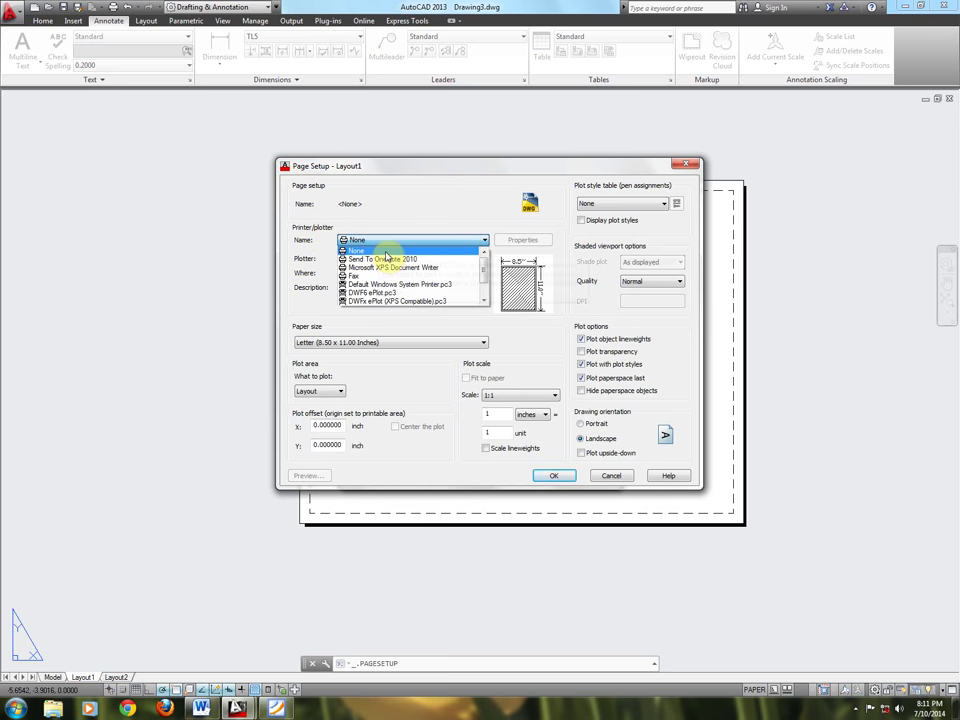
pyautogui.scroll(-1, 396, 272)
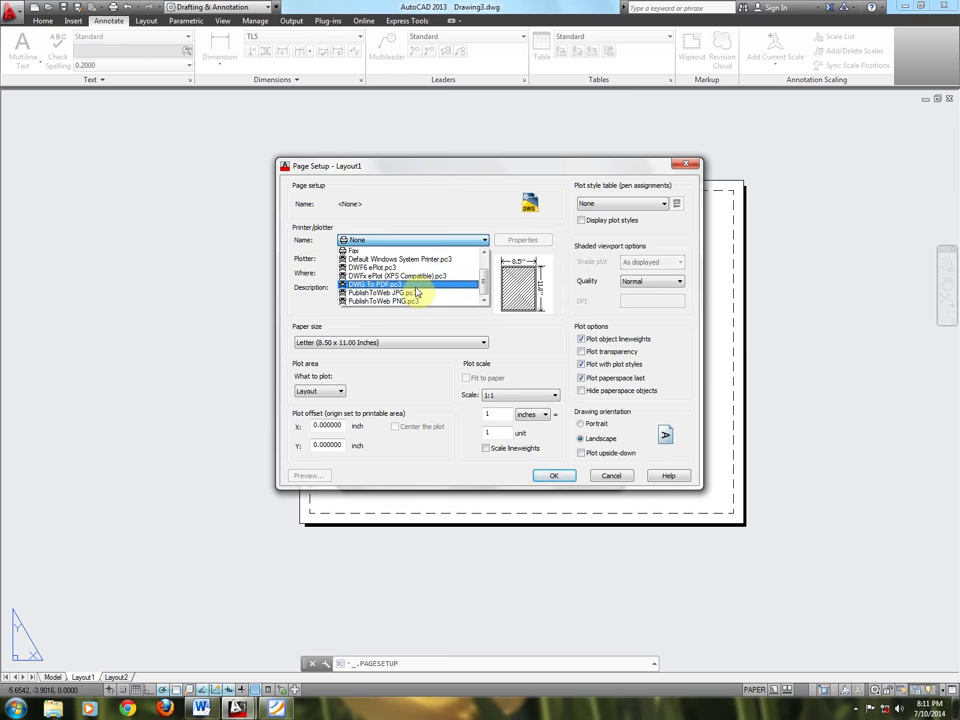
pyautogui.click(415, 285)
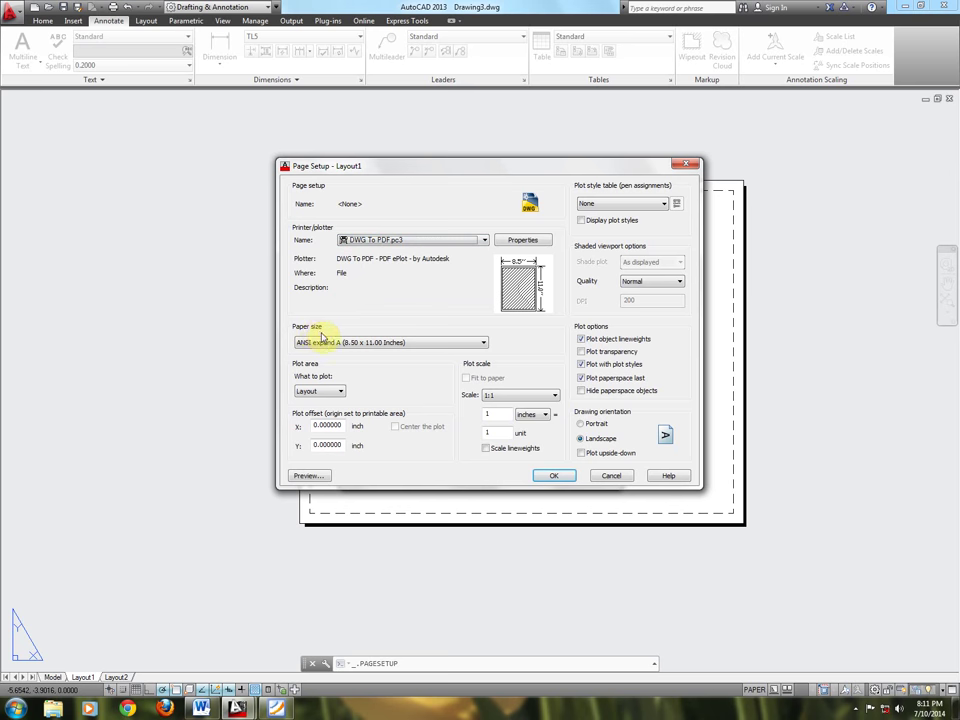
# Set the paper size to ISO A4 (210.00 x 297.00 MM).
pyautogui.click(328, 342)
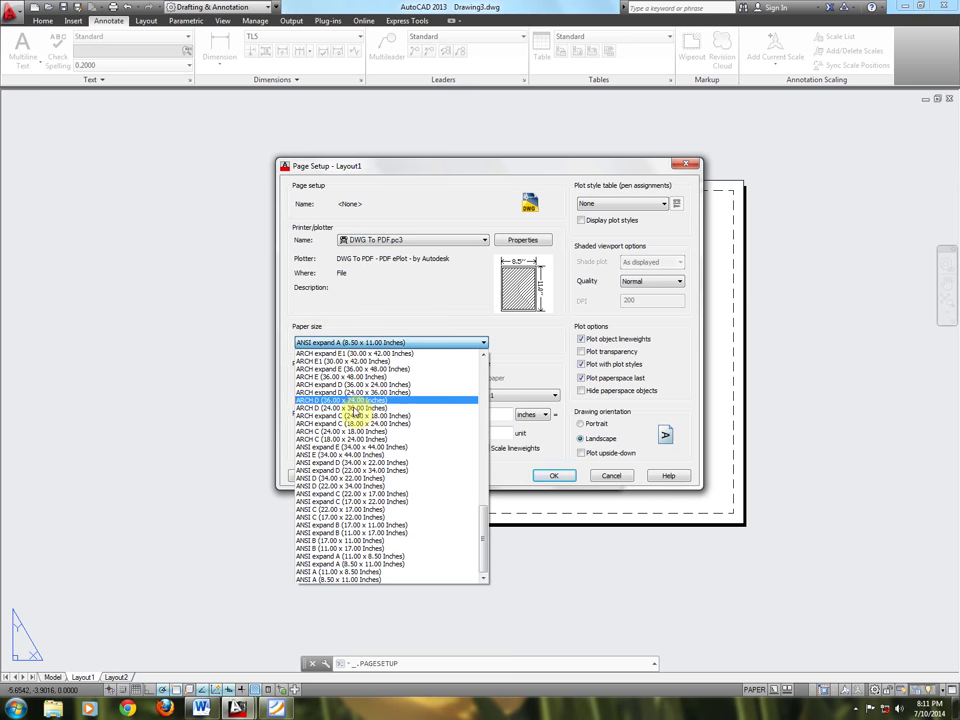
pyautogui.scroll(2, 359, 474)
pyautogui.scroll(2, 359, 474)
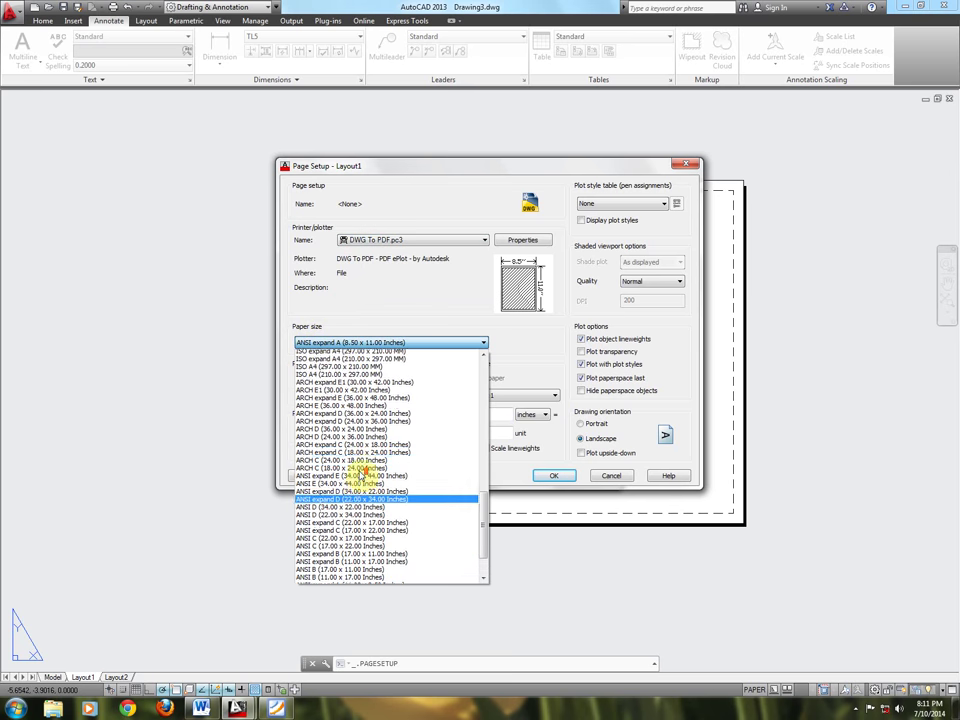
pyautogui.scroll(2, 360, 472)
pyautogui.scroll(1, 361, 469)
pyautogui.scroll(1, 360, 470)
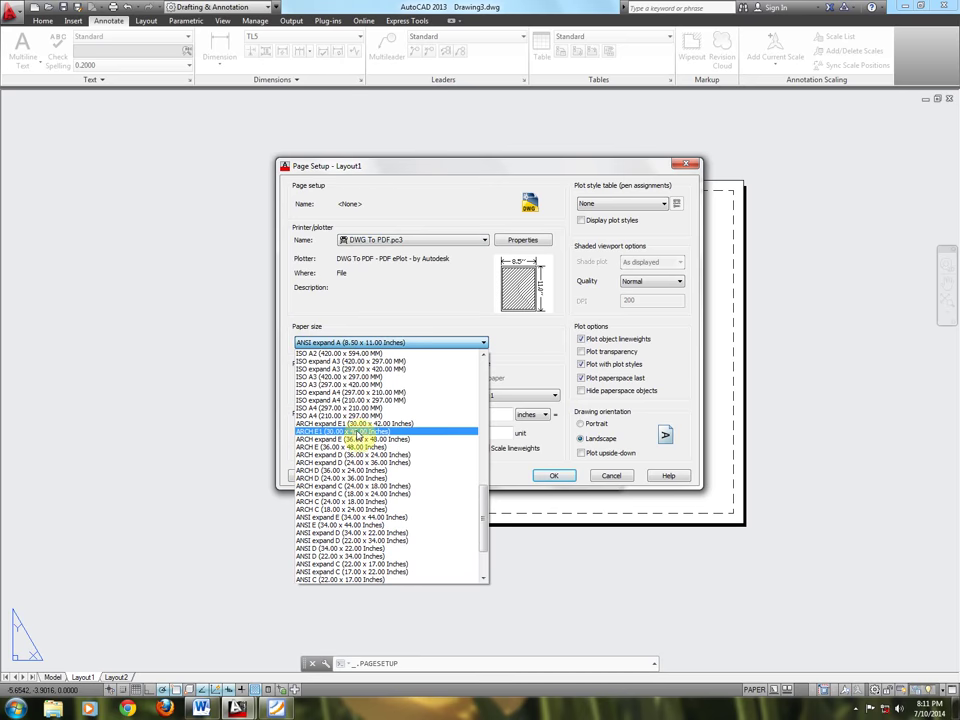
pyautogui.scroll(2, 360, 440)
pyautogui.scroll(2, 360, 432)
pyautogui.scroll(1, 358, 431)
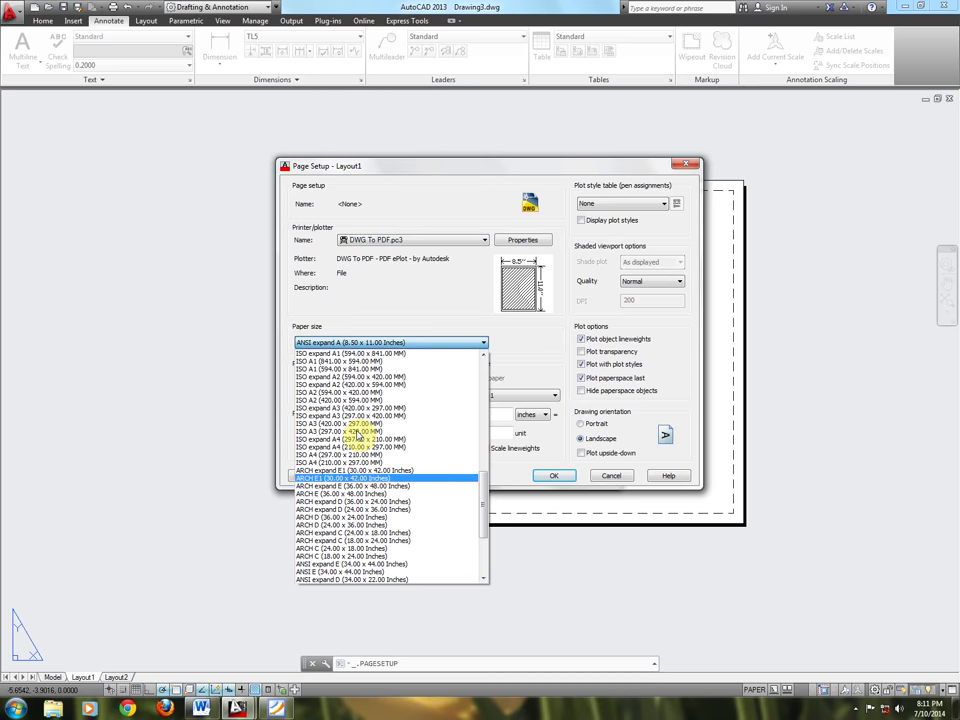
pyautogui.scroll(1, 358, 436)
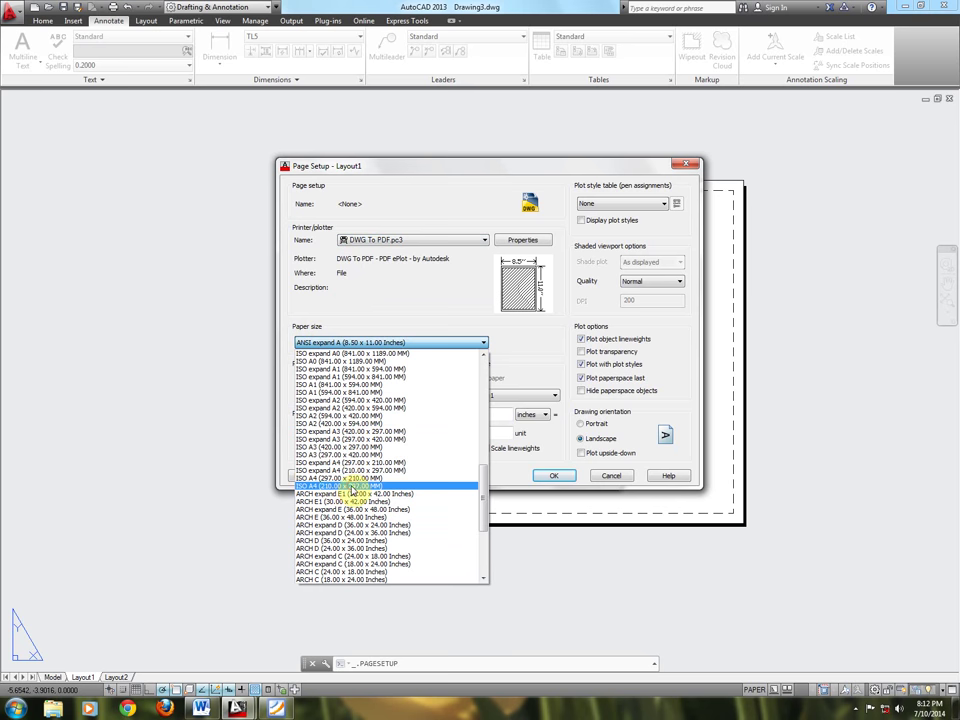
pyautogui.click(352, 487)
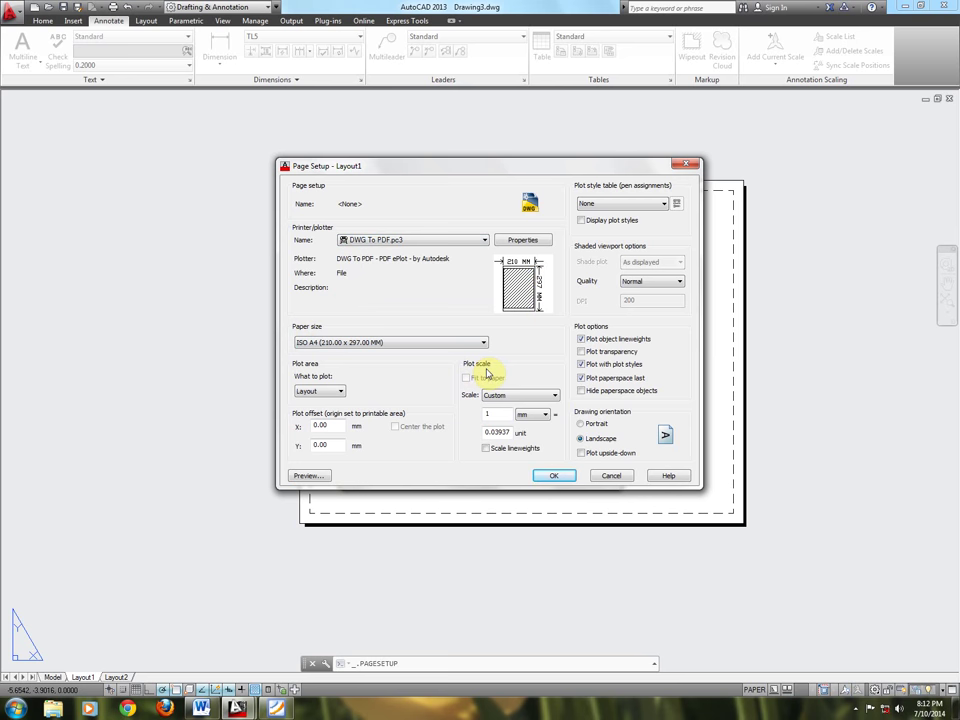
# Choose 1:1 plot scale, the acad.ctb plot style table and Portrait drawing orientation.
pyautogui.click(530, 395)
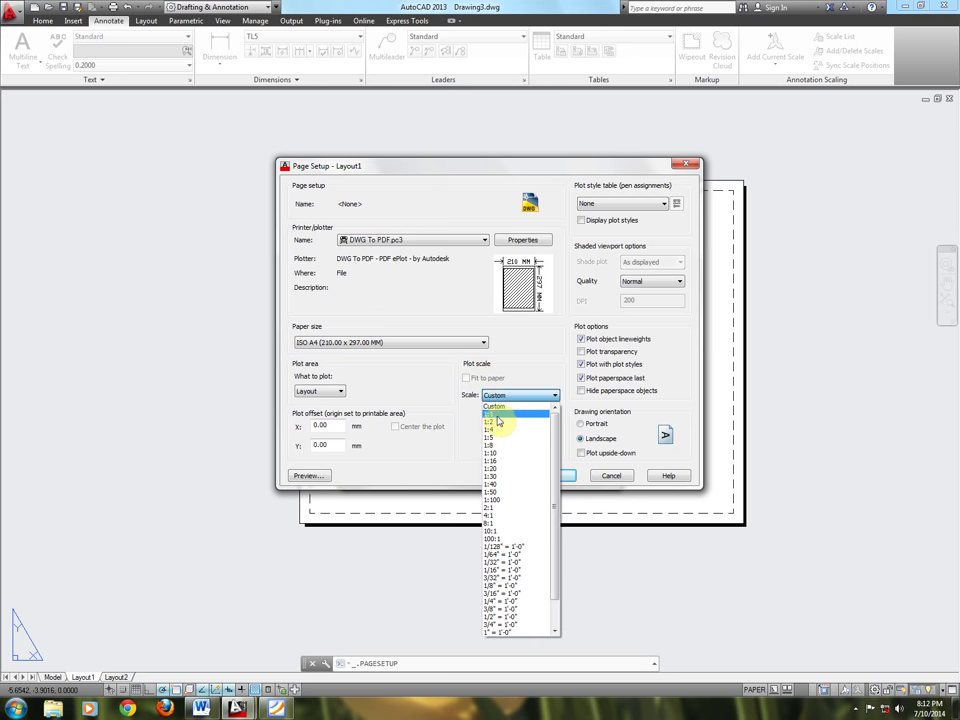
pyautogui.click(496, 414)
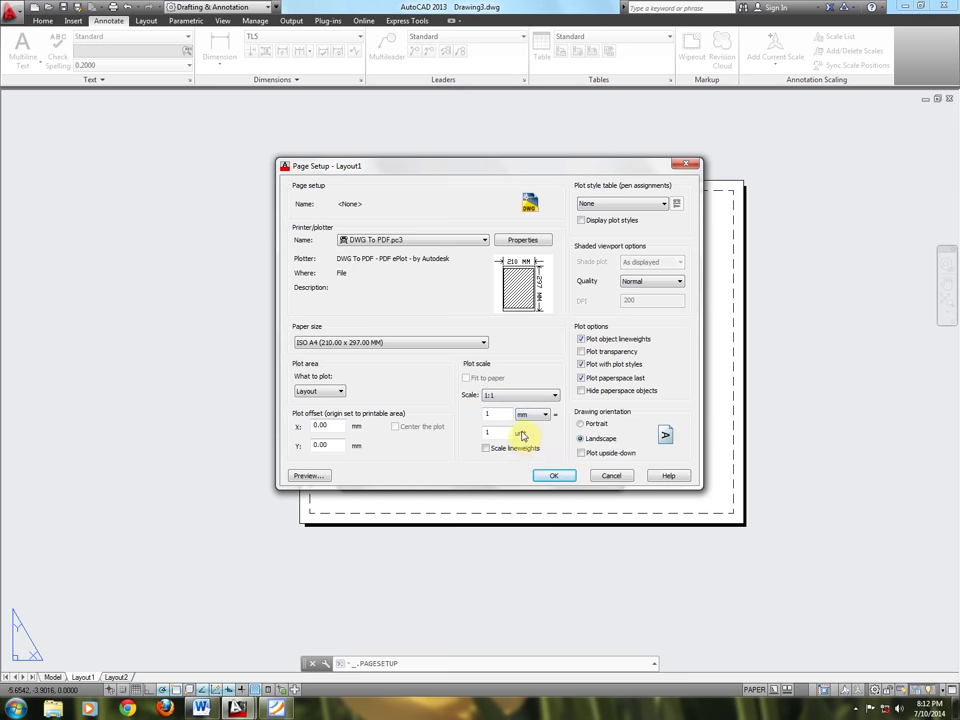
pyautogui.click(612, 205)
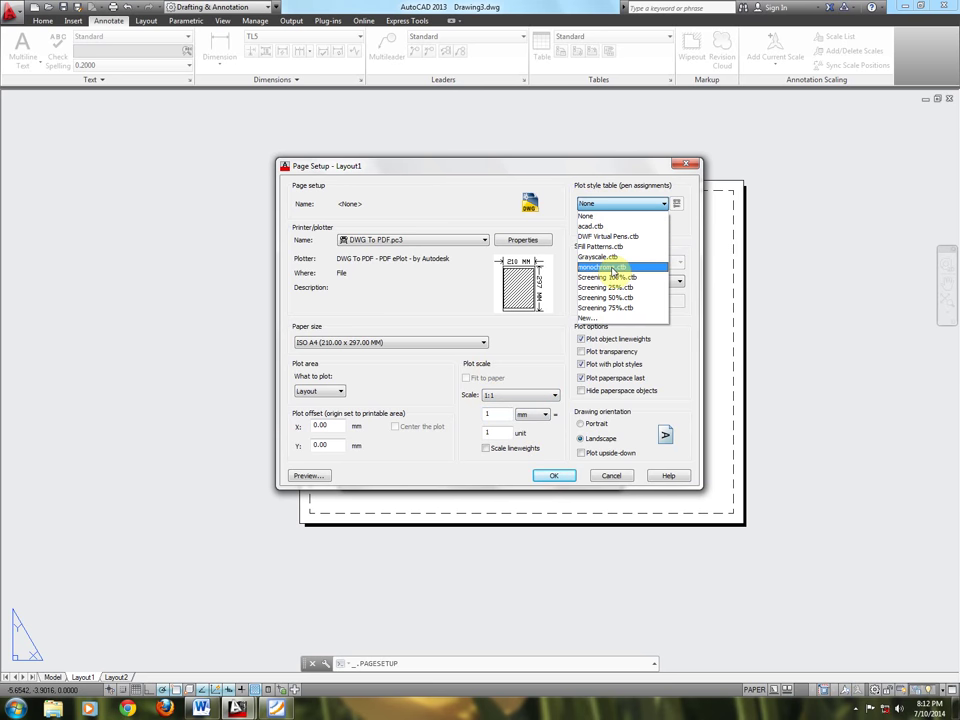
pyautogui.click(597, 228)
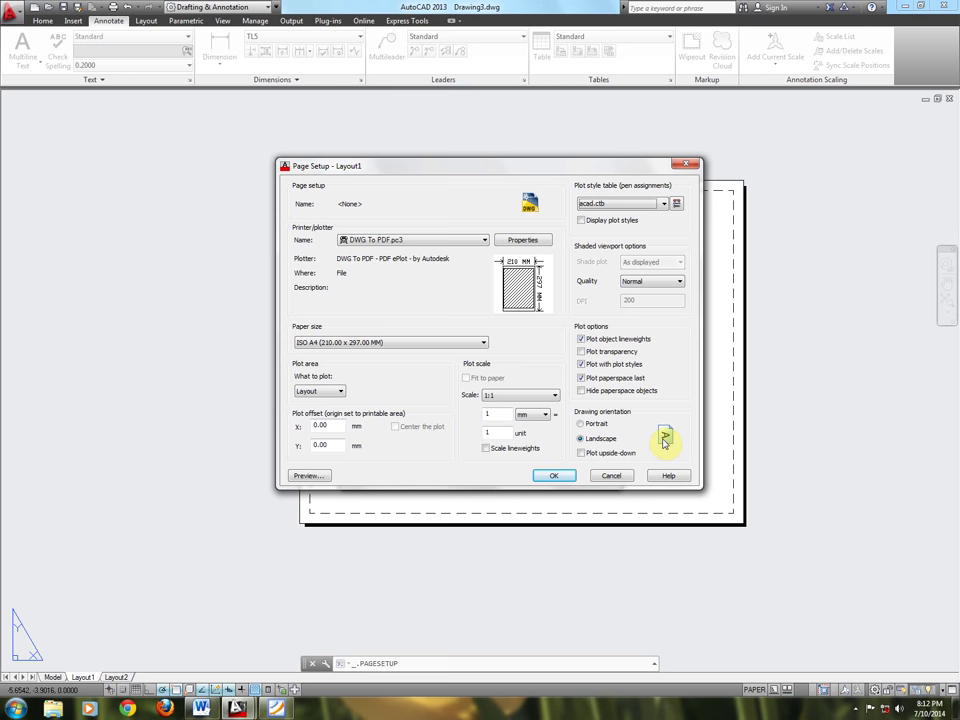
pyautogui.click(591, 427)
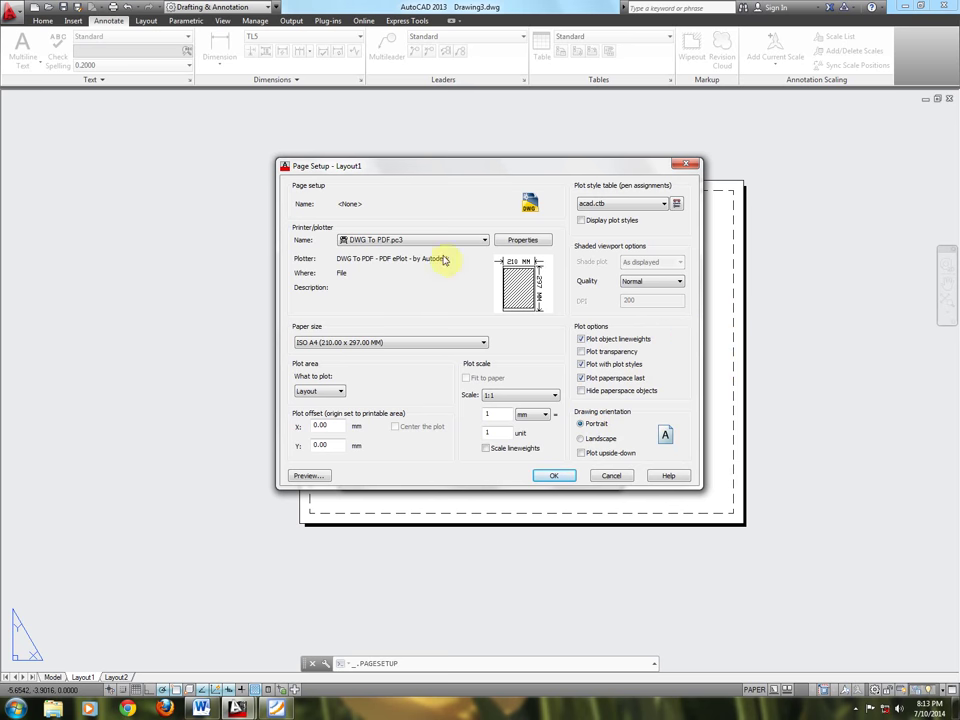
# Open the DWG To PDF plotter properties at Modify Standard Paper Sizes.
pyautogui.click(521, 244)
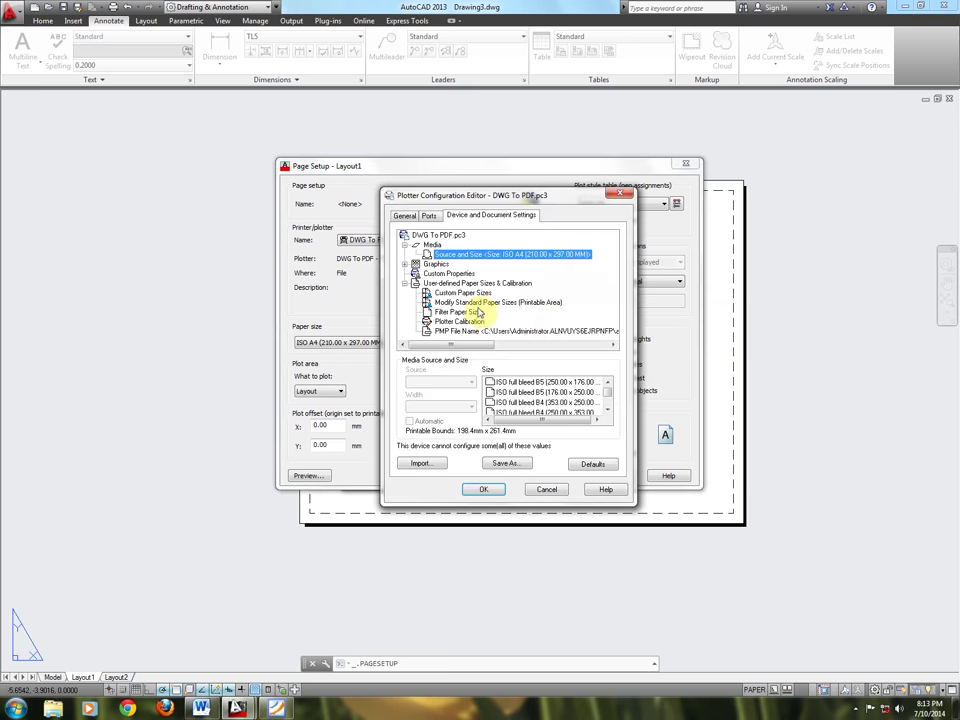
pyautogui.click(475, 303)
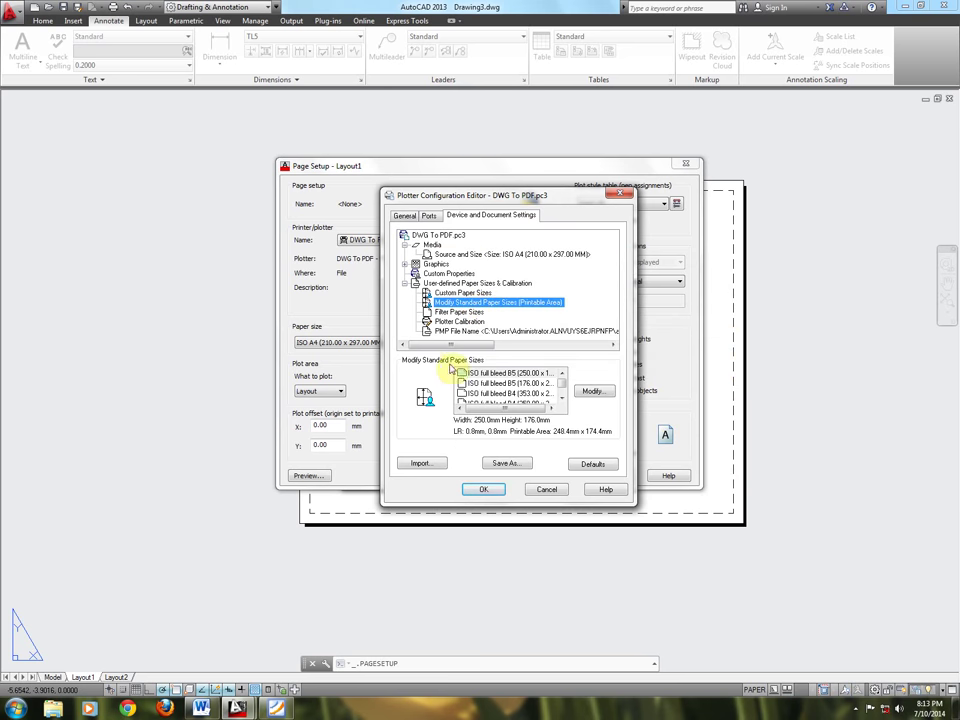
pyautogui.moveTo(551, 196); pyautogui.dragTo(625, 176)
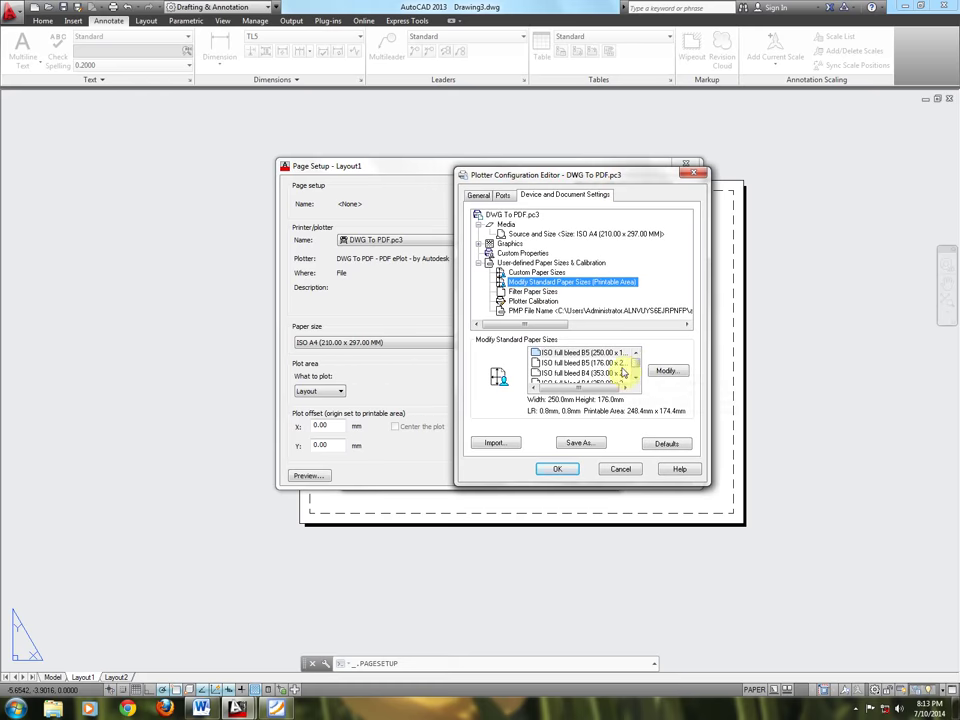
# Select ISO A4 (210 x 297 mm) in the paper list and open it for modification.
pyautogui.scroll(-10, 574, 365)
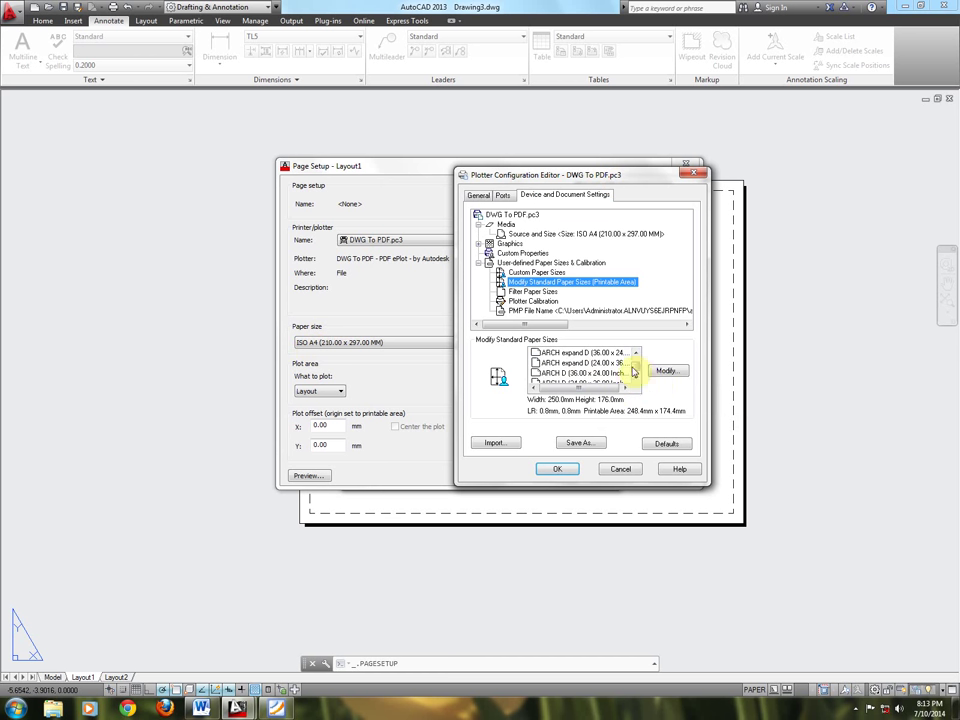
pyautogui.scroll(-5, 636, 372)
pyautogui.scroll(-3, 638, 374)
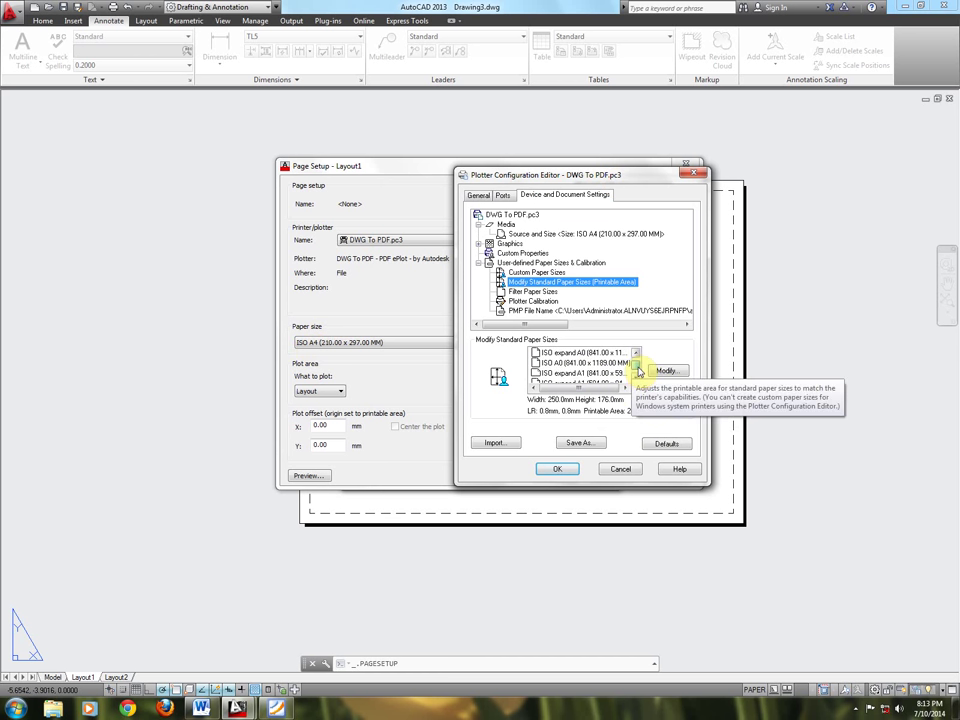
pyautogui.scroll(-1, 638, 372)
pyautogui.scroll(-1, 638, 375)
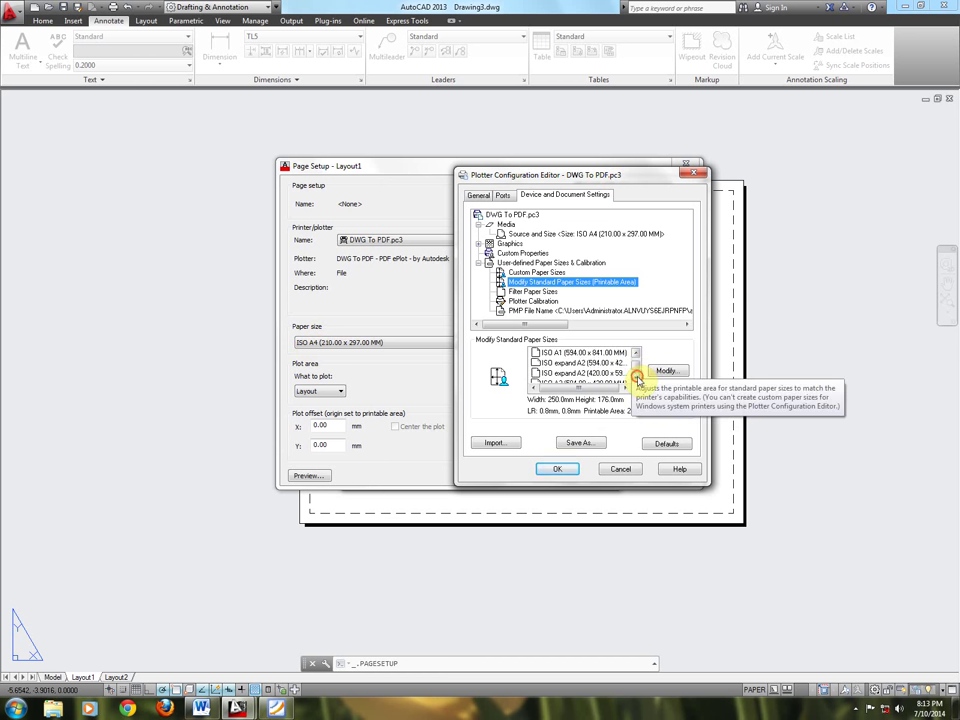
pyautogui.scroll(-2, 637, 378)
pyautogui.scroll(-1, 637, 380)
pyautogui.scroll(-2, 637, 380)
pyautogui.scroll(-2, 637, 380)
pyautogui.scroll(-1, 637, 380)
pyautogui.scroll(-1, 637, 380)
pyautogui.click(615, 375)
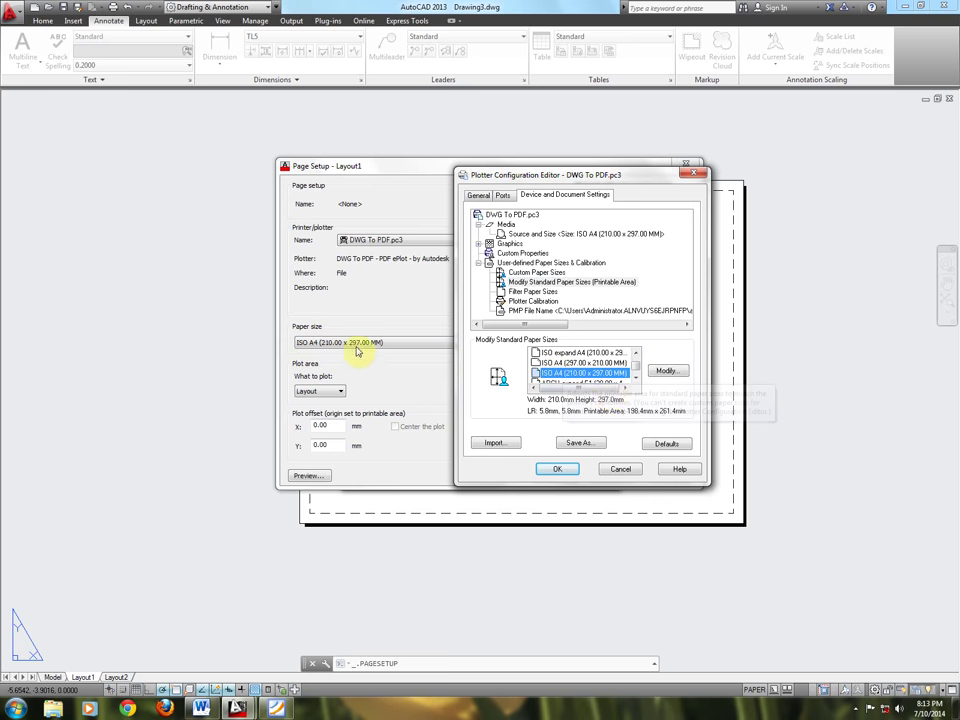
pyautogui.click(667, 372)
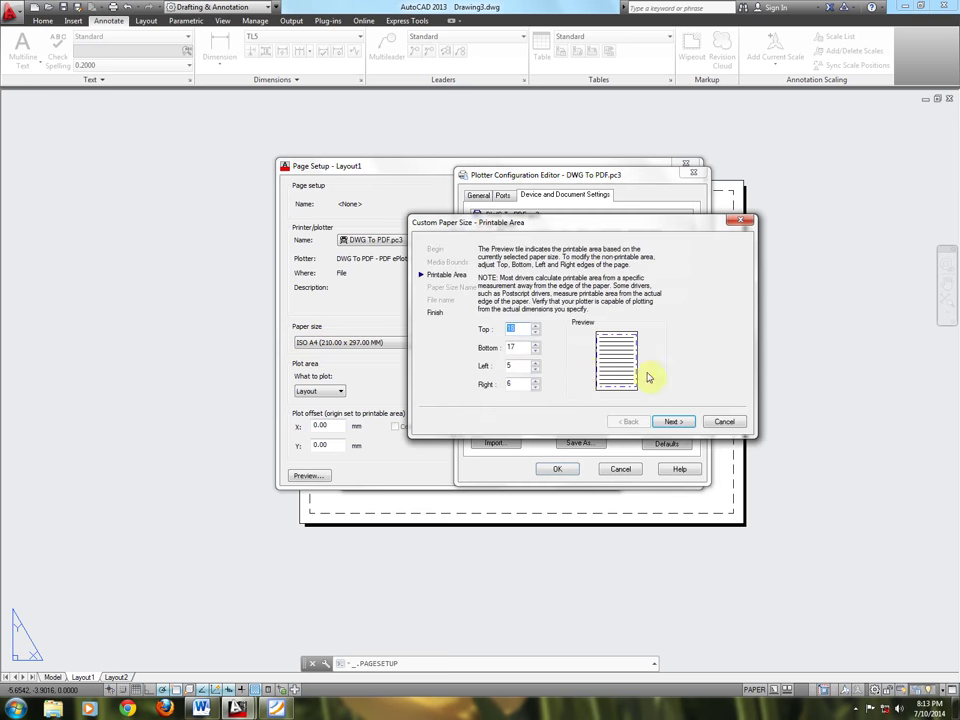
# Set the ISO A4 Top, Bottom, Left and Right margins to 0 and finish the wizard.
pyautogui.write('0')
pyautogui.doubleClick(512, 347)
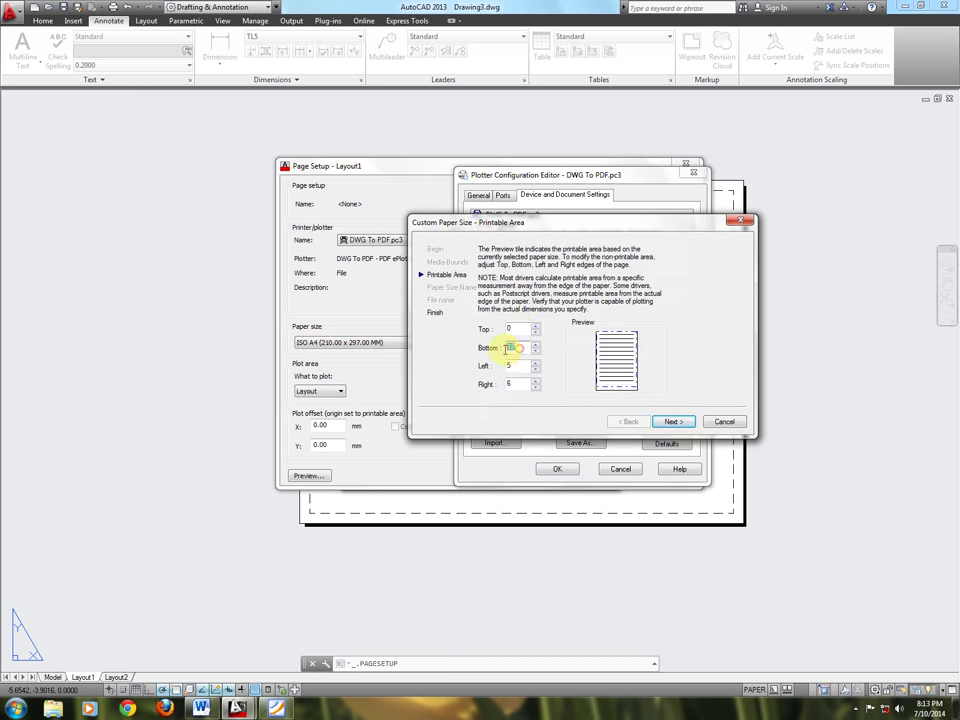
pyautogui.write('0')
pyautogui.doubleClick(516, 365)
pyautogui.write('0')
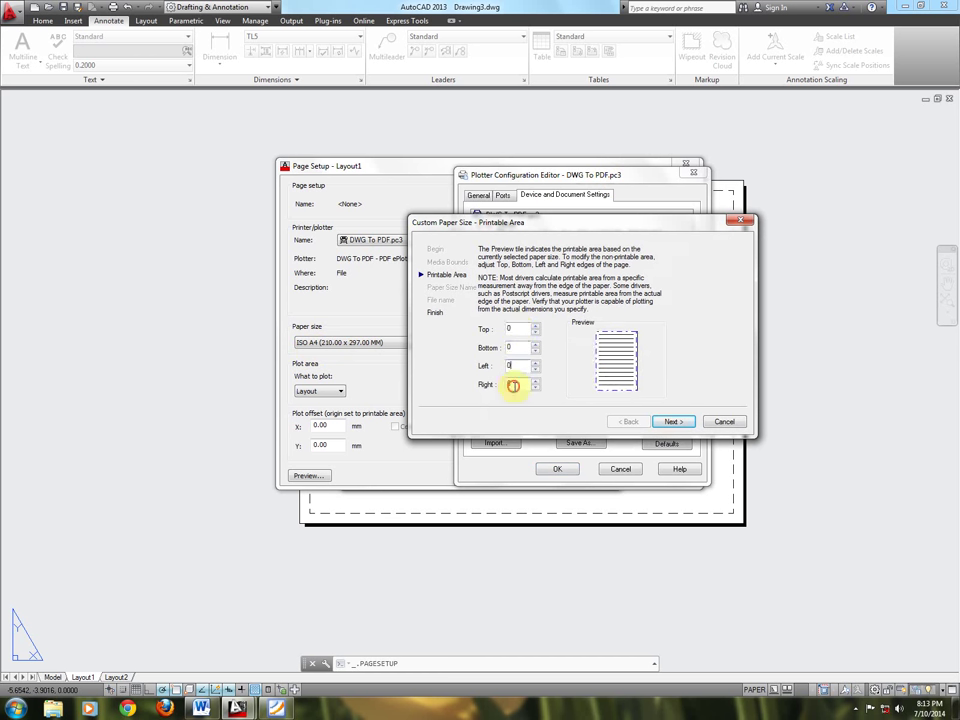
pyautogui.doubleClick(508, 384)
pyautogui.write('0')
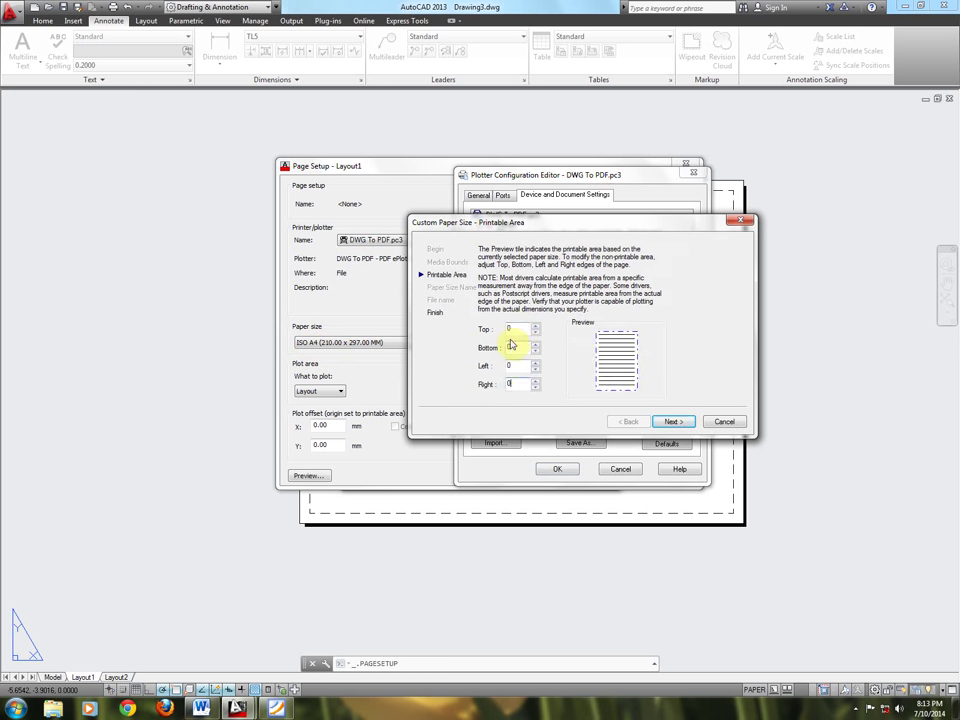
pyautogui.click(671, 422)
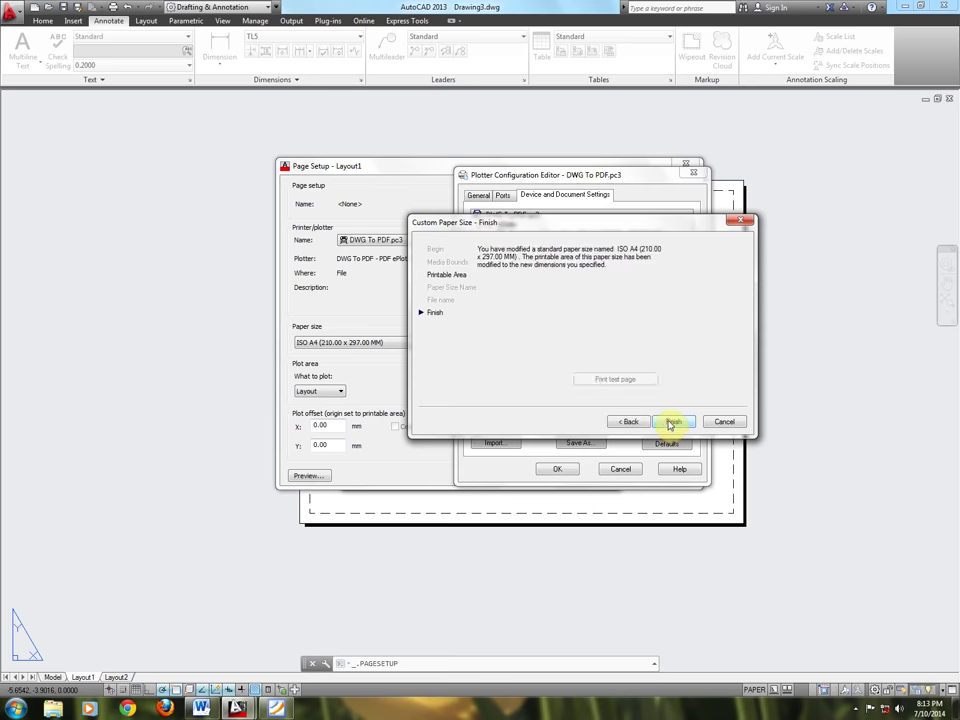
pyautogui.click(671, 422)
# Save the changes to DWG To PDF.pc3 and apply the page setup to Layout1.
pyautogui.click(562, 470)
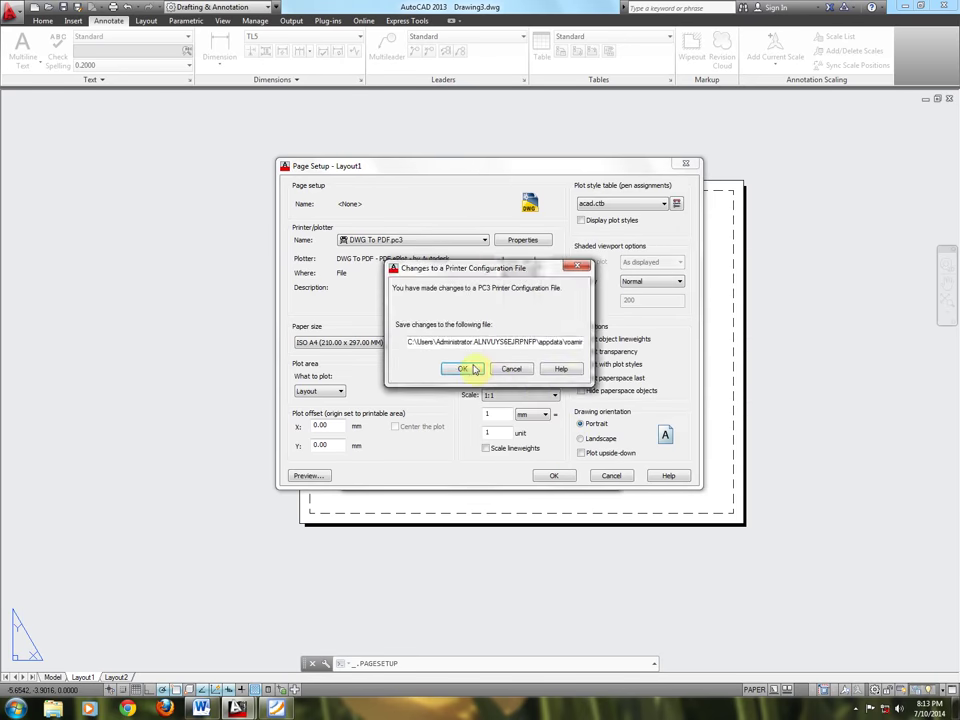
pyautogui.click(414, 367)
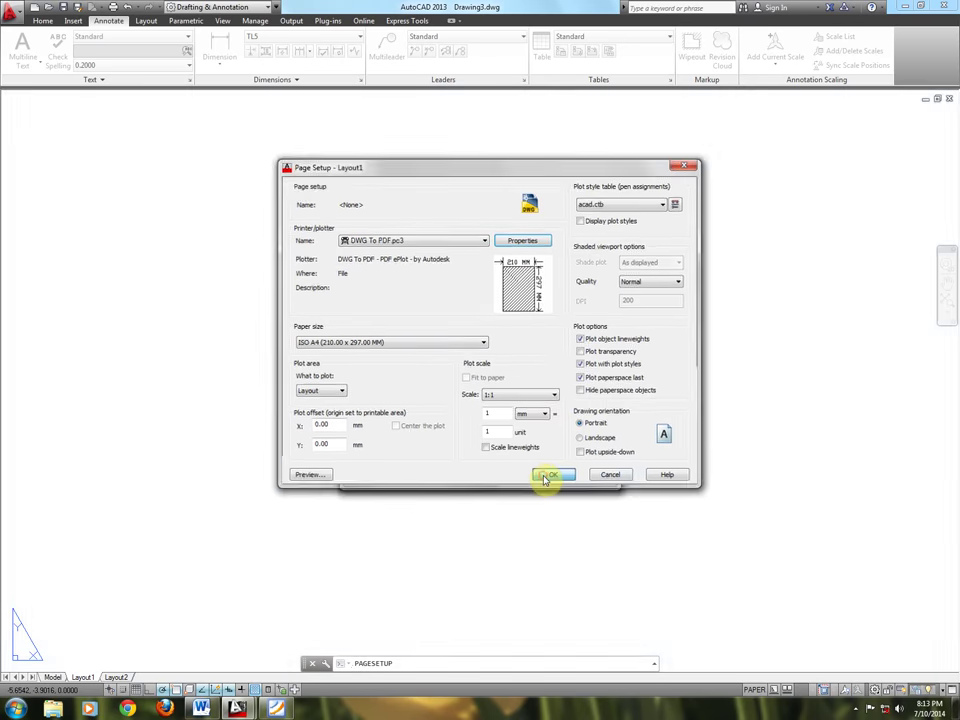
pyautogui.click(556, 477)
pyautogui.click(529, 473)
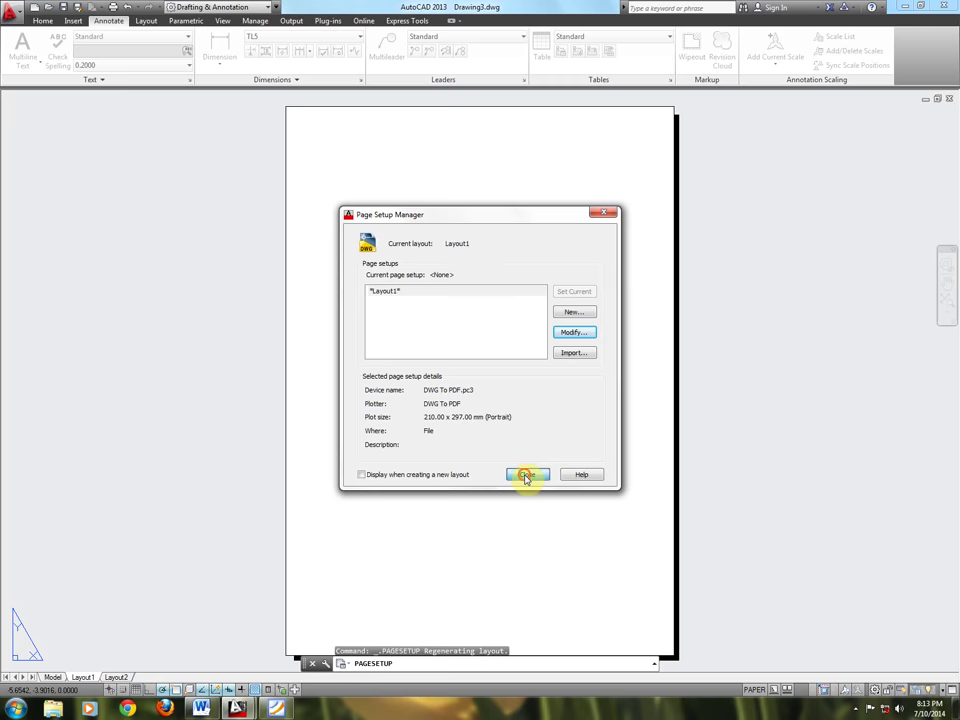
pyautogui.moveTo(567, 418); pyautogui.dragTo(575, 401, button='middle')
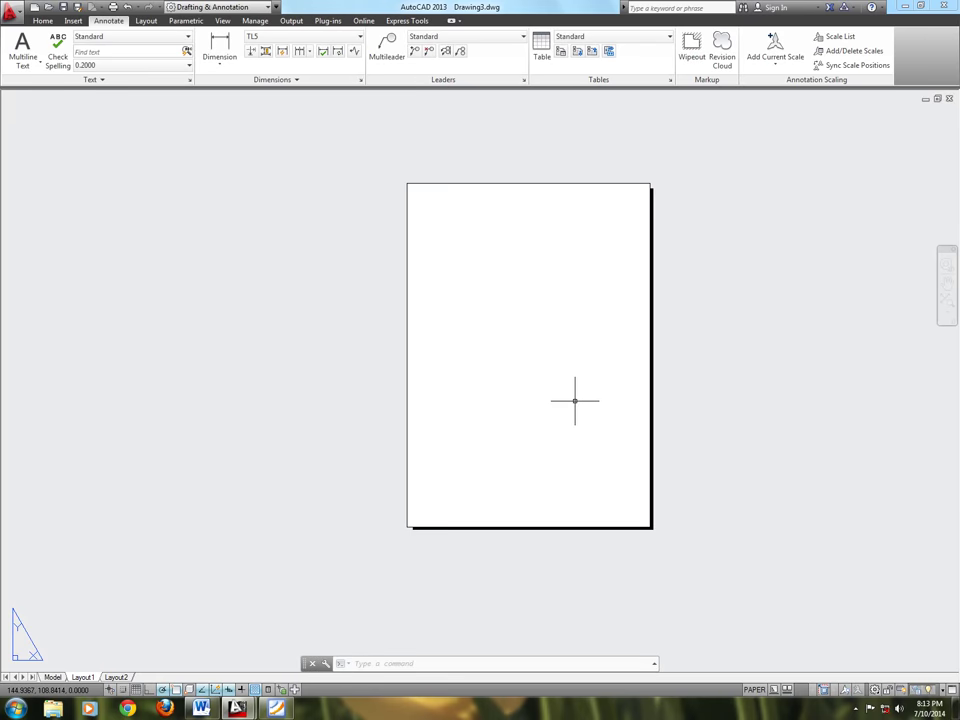
pyautogui.middleClick(575, 402)
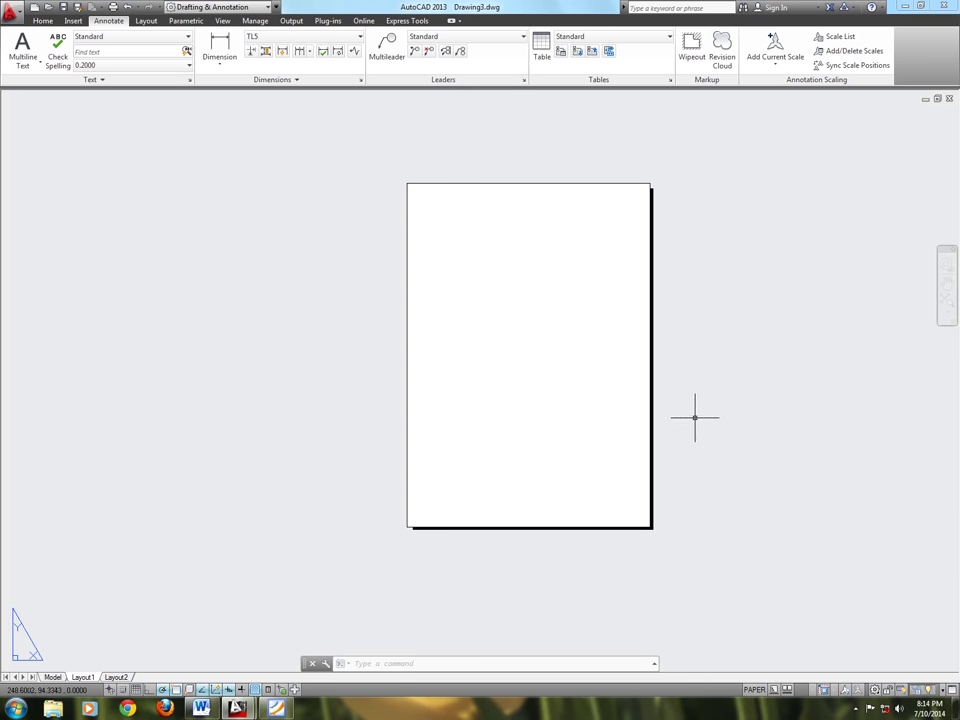
pyautogui.moveTo(694, 418); pyautogui.dragTo(695, 414, button='middle')
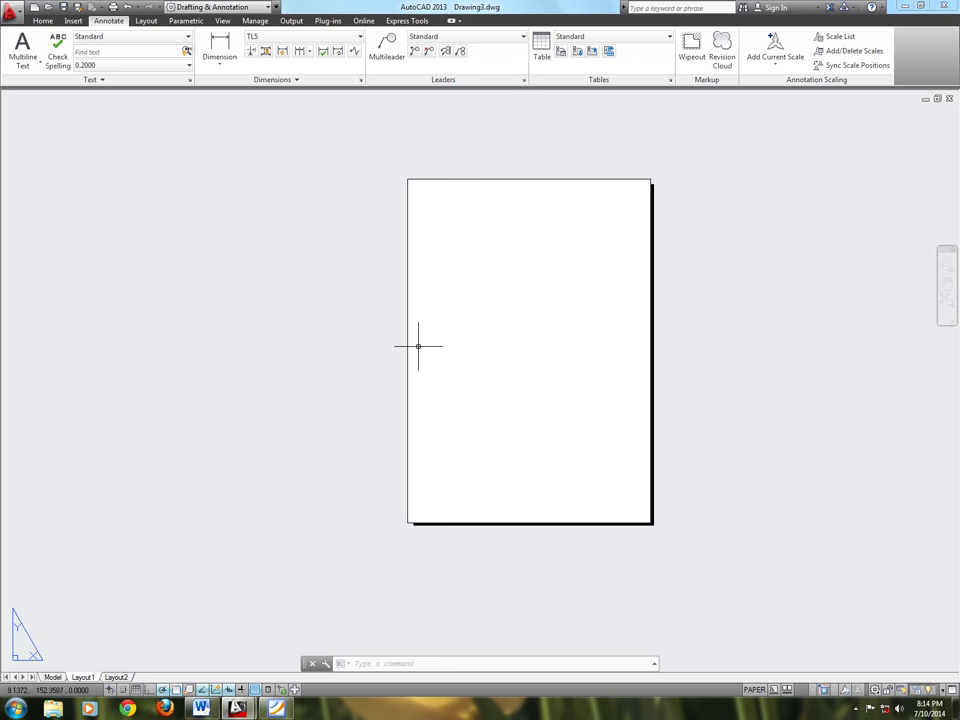
pyautogui.click(92, 679)
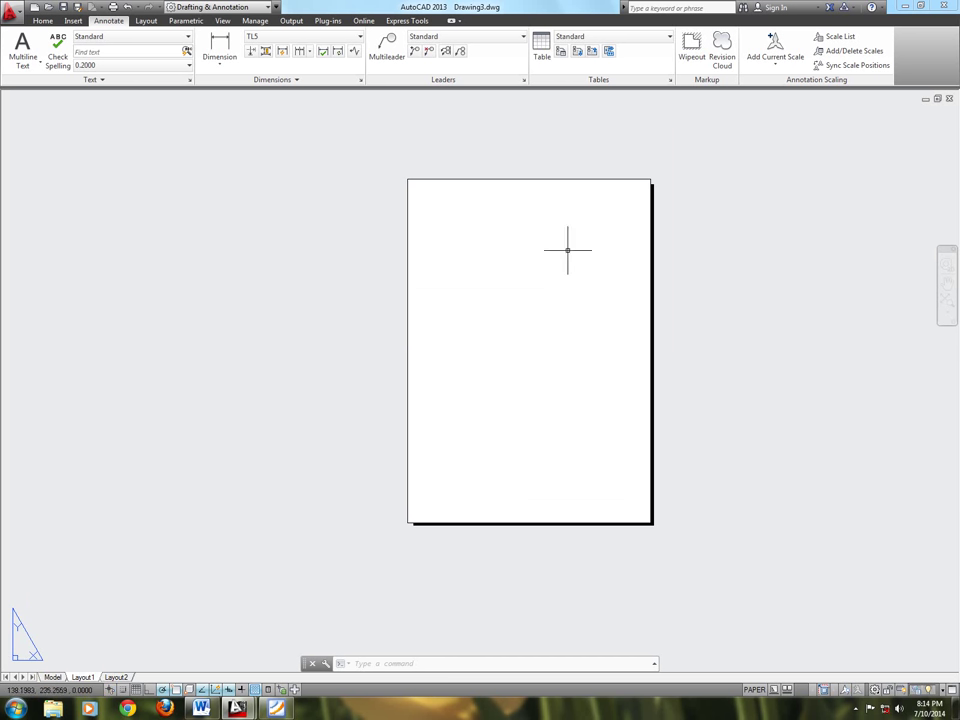
pyautogui.click(510, 313)
pyautogui.press('Escape')
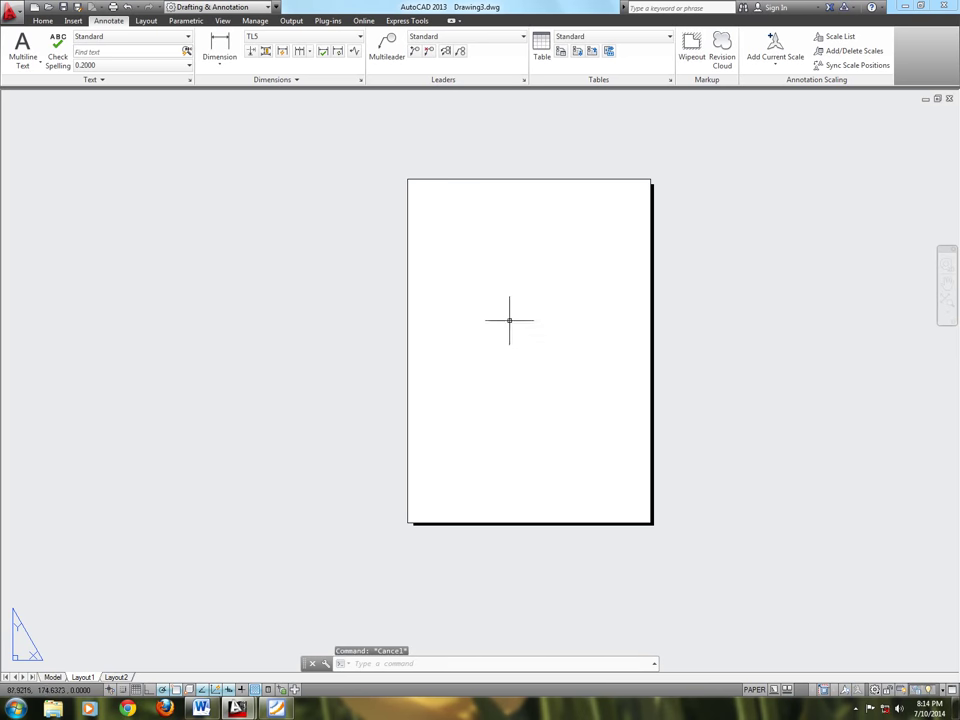
pyautogui.write('MV')
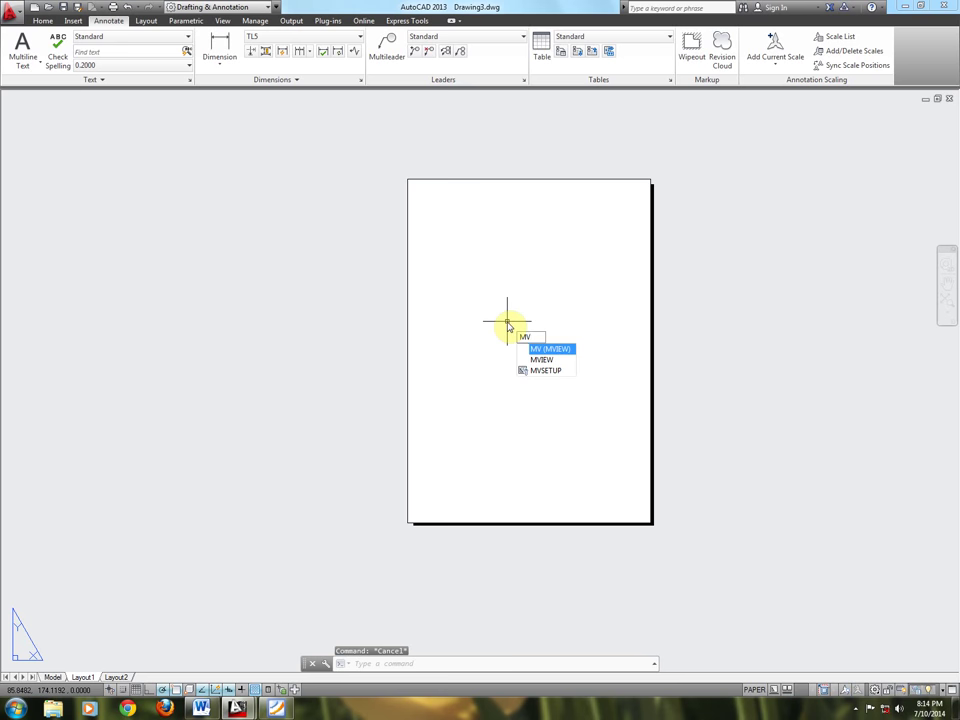
# Draw an MV viewport from the paper's top-left corner to mid-height on the right edge.
pyautogui.press('Return')
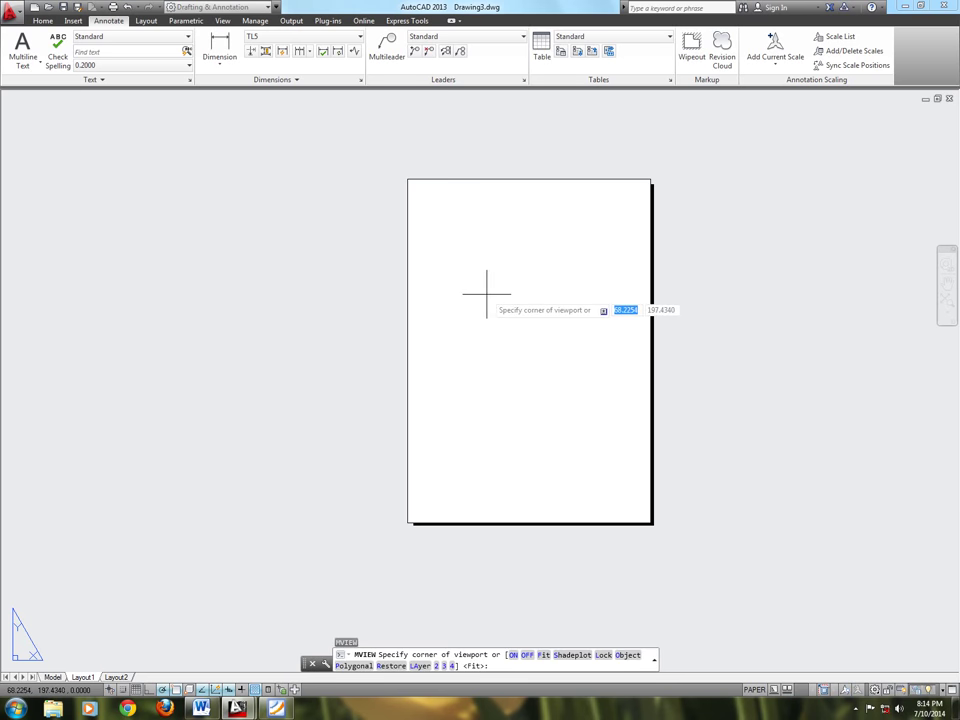
pyautogui.click(409, 184)
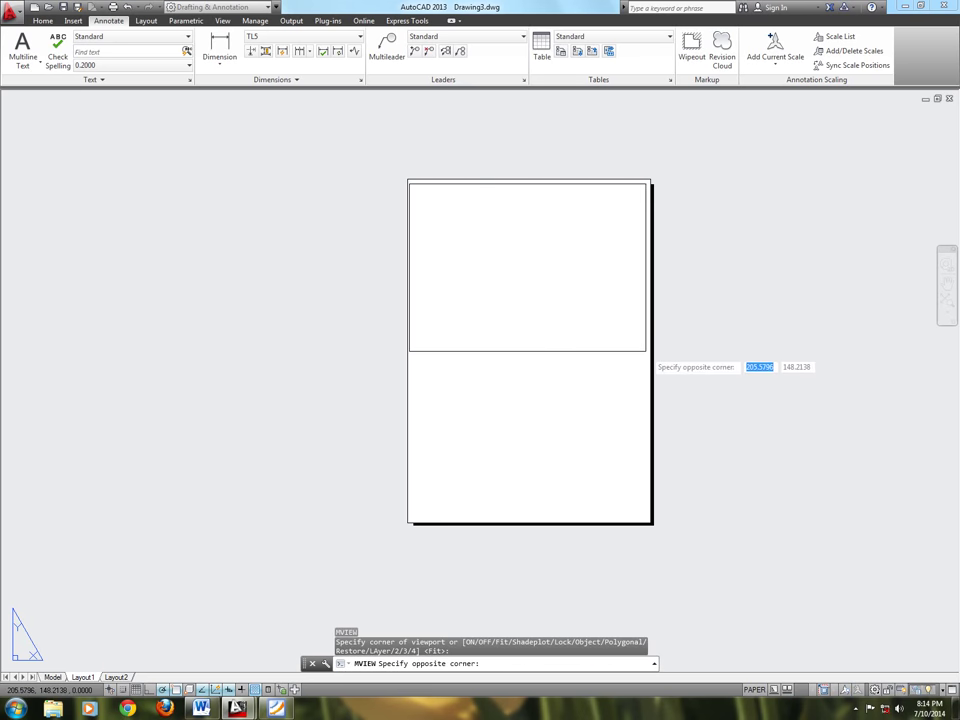
pyautogui.click(646, 351)
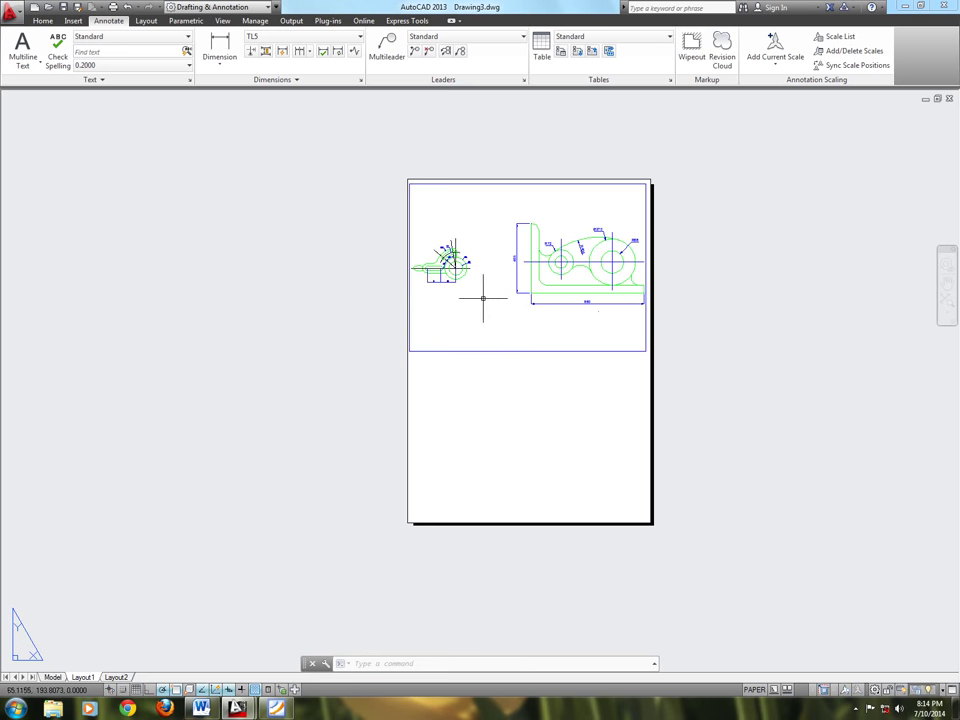
# Enlarge the dimensioned slotted lever to fill the top viewport, then bring up Properties (Ctrl+1).
pyautogui.doubleClick(488, 296)
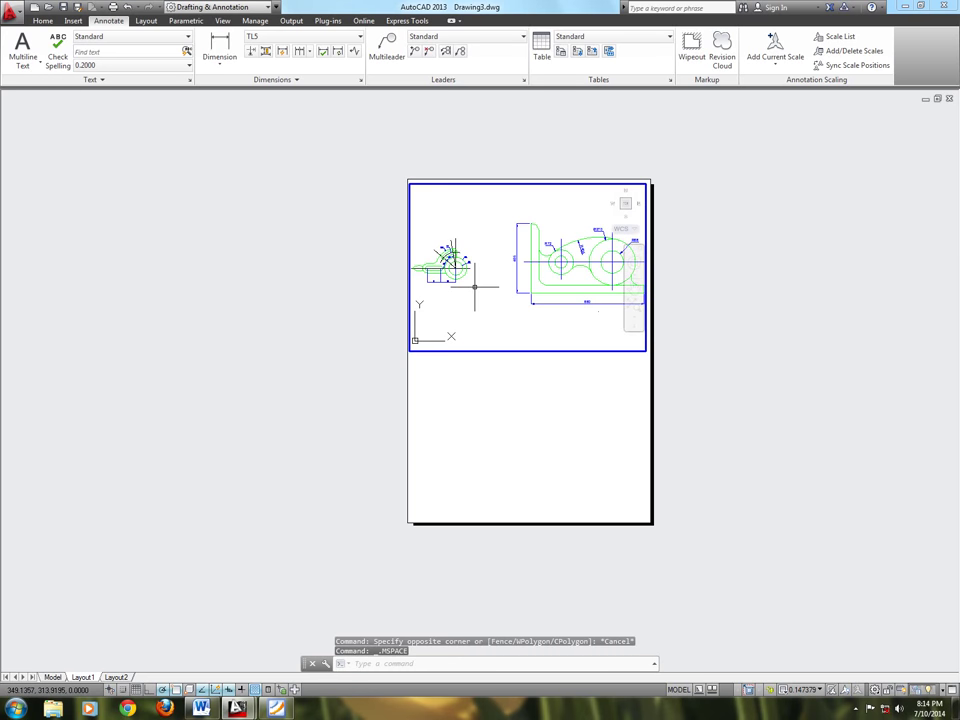
pyautogui.moveTo(474, 286); pyautogui.dragTo(548, 274, button='middle')
pyautogui.scroll(2, 548, 278)
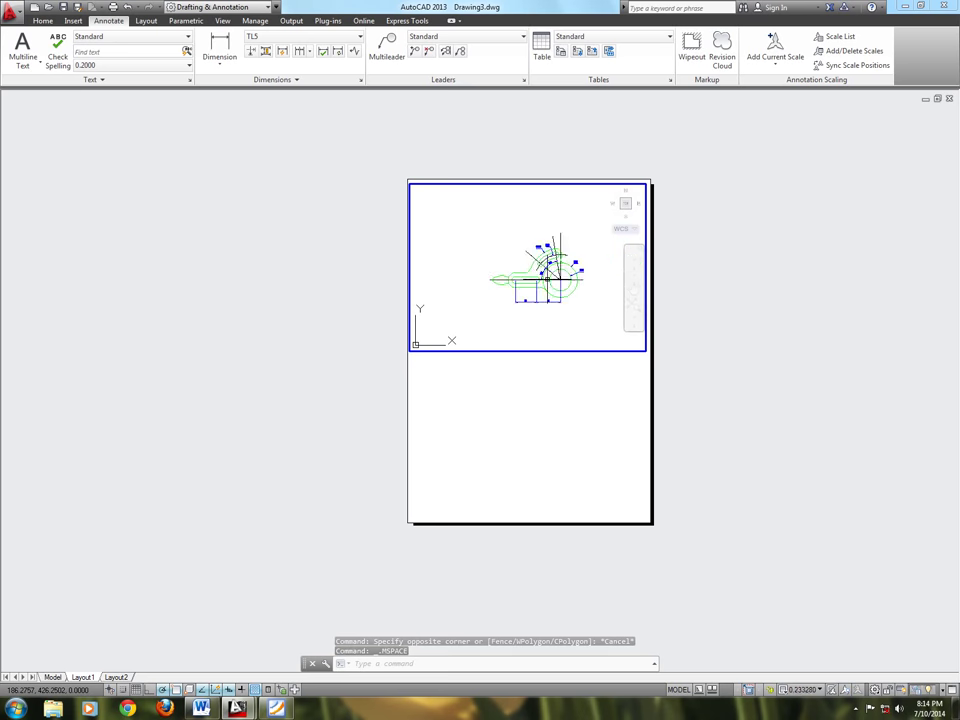
pyautogui.scroll(2, 548, 280)
pyautogui.scroll(2, 552, 288)
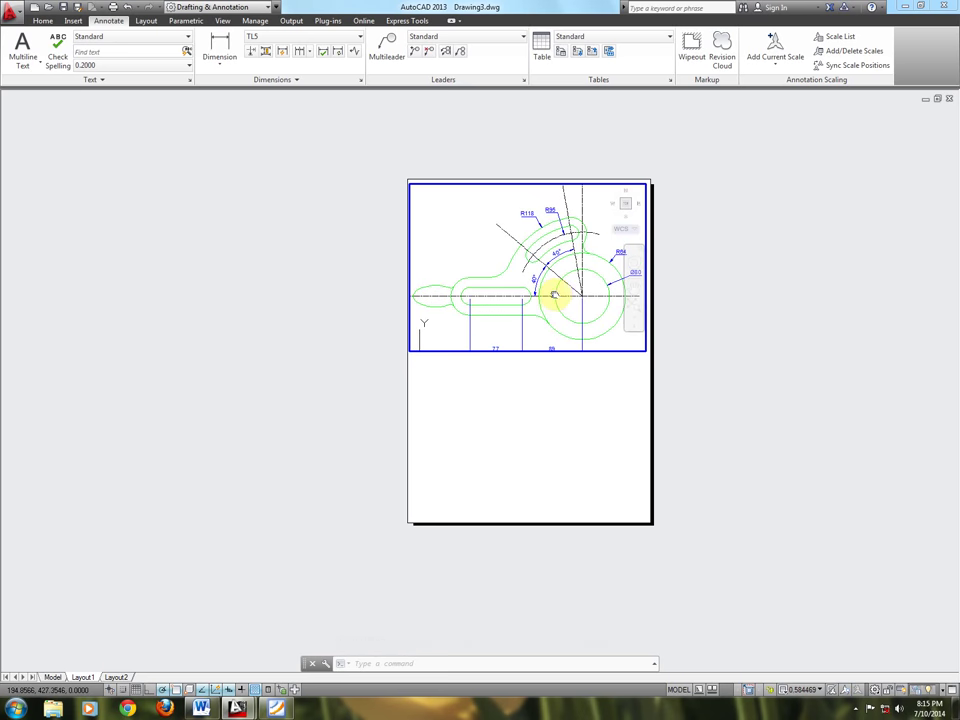
pyautogui.moveTo(553, 295); pyautogui.dragTo(557, 277, button='middle')
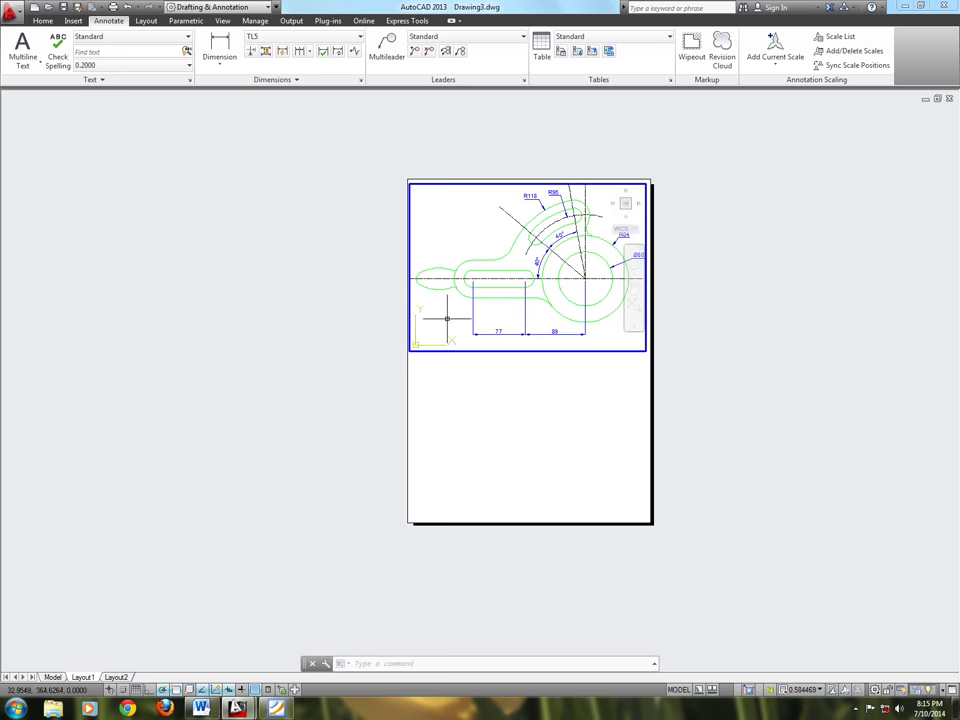
pyautogui.doubleClick(703, 295)
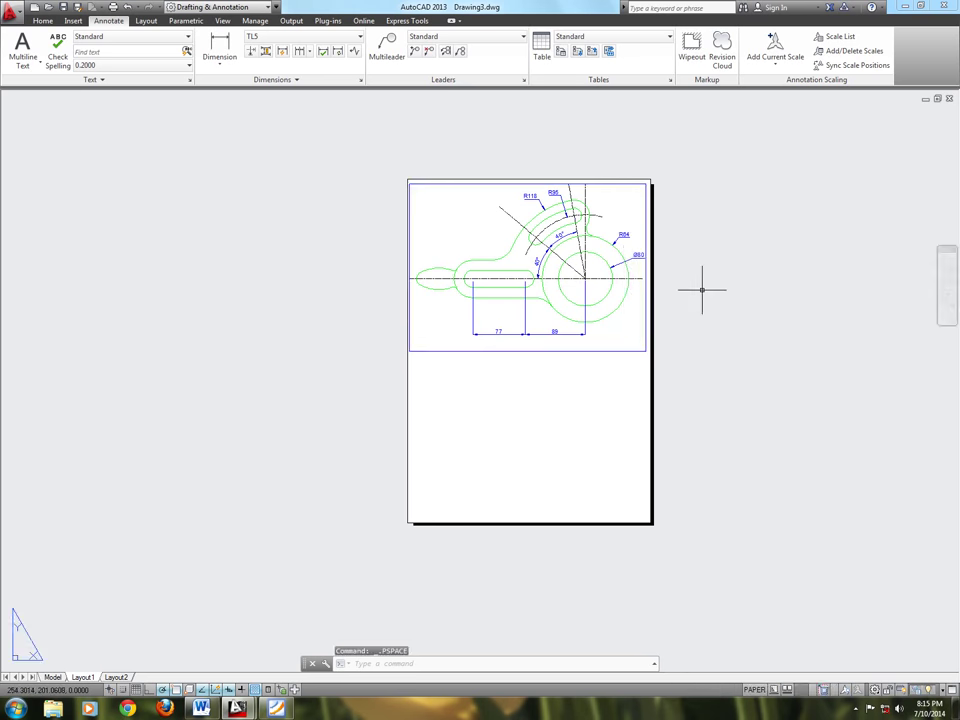
pyautogui.press('Escape')
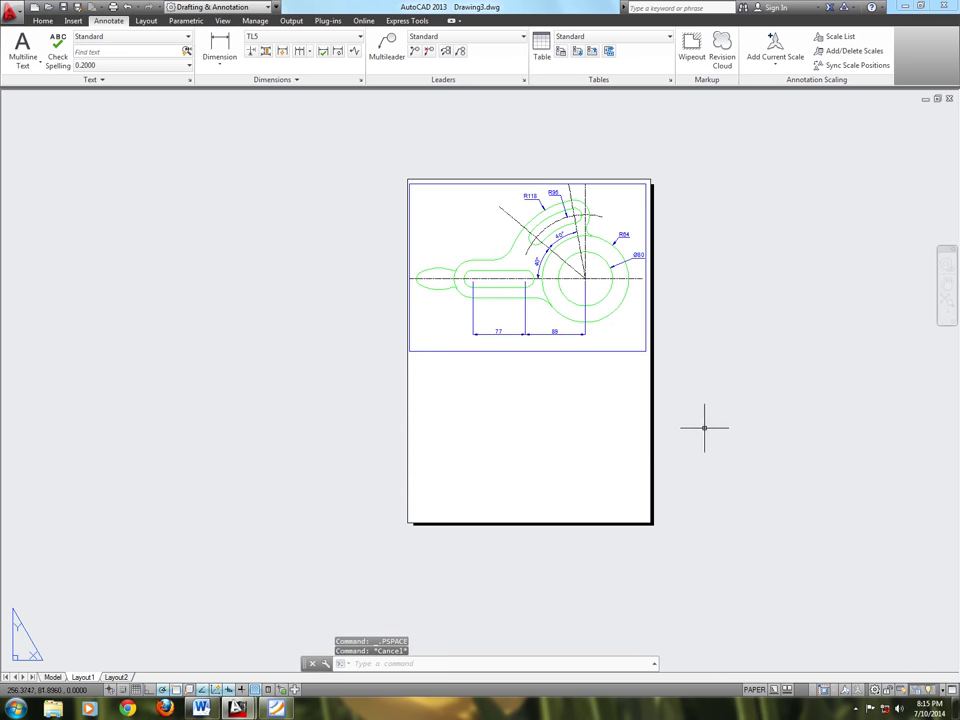
pyautogui.hotkey('ctrl', '1')
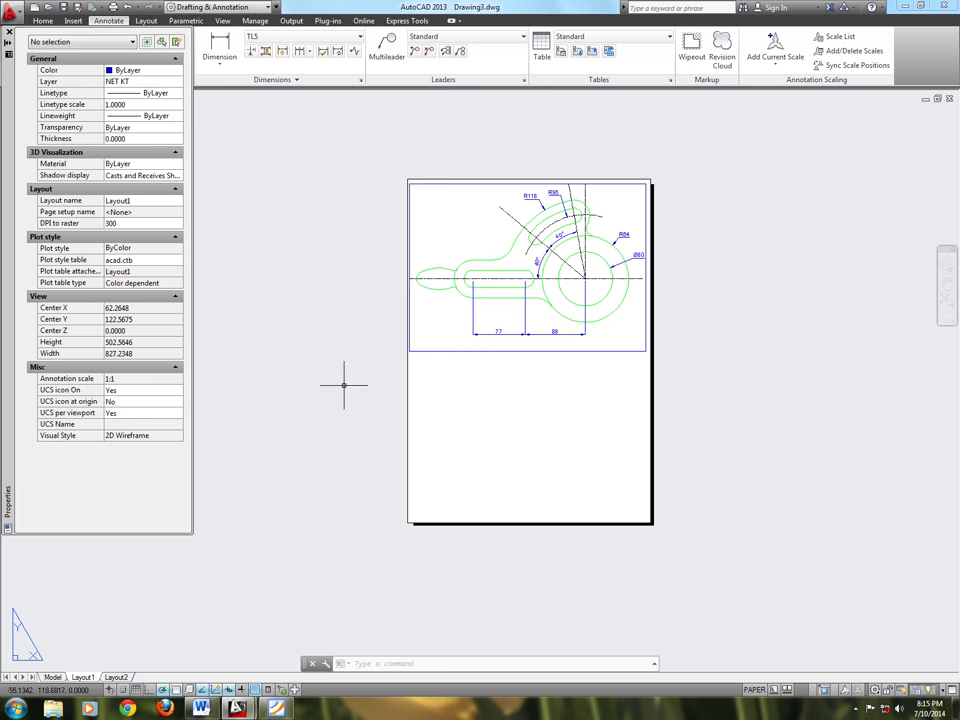
# Select the top viewport and set its scale to 1:2 (custom 0.5000).
pyautogui.click(441, 378)
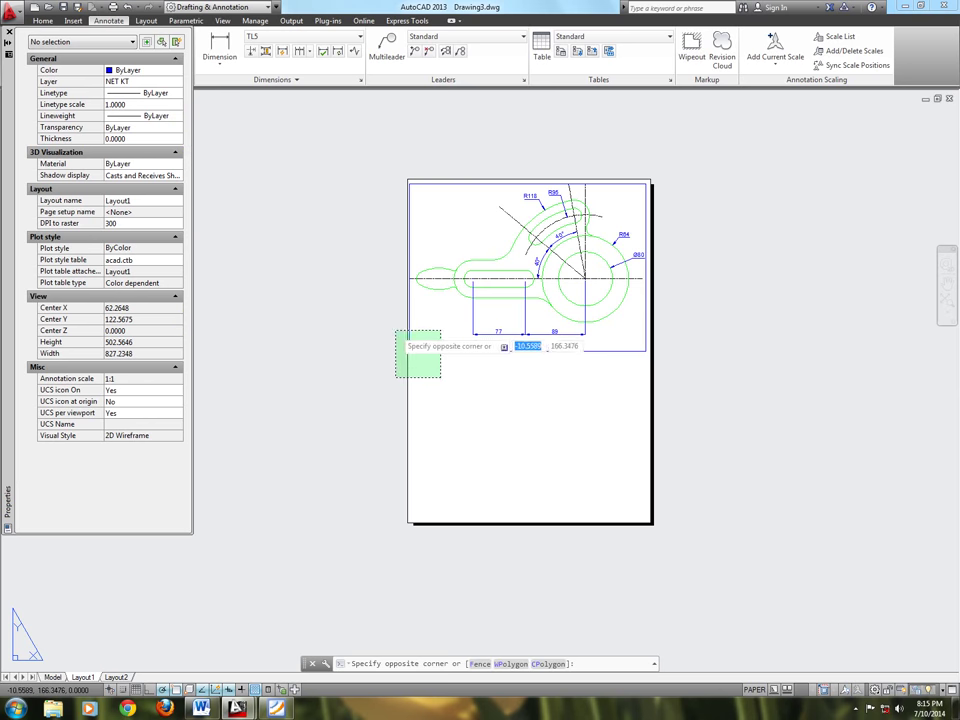
pyautogui.click(395, 330)
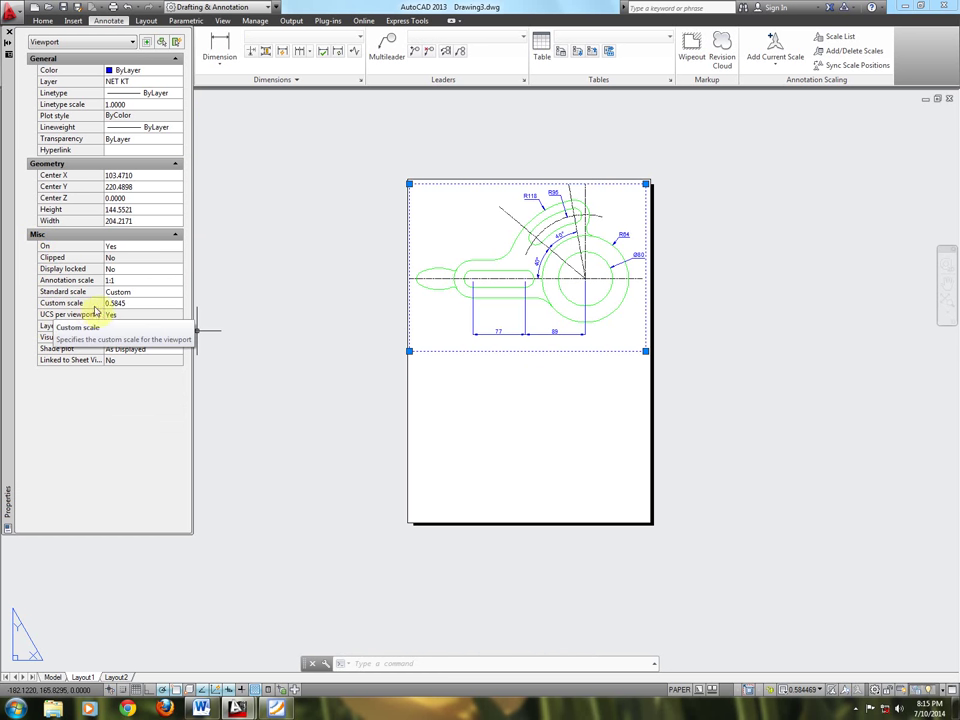
pyautogui.click(128, 304)
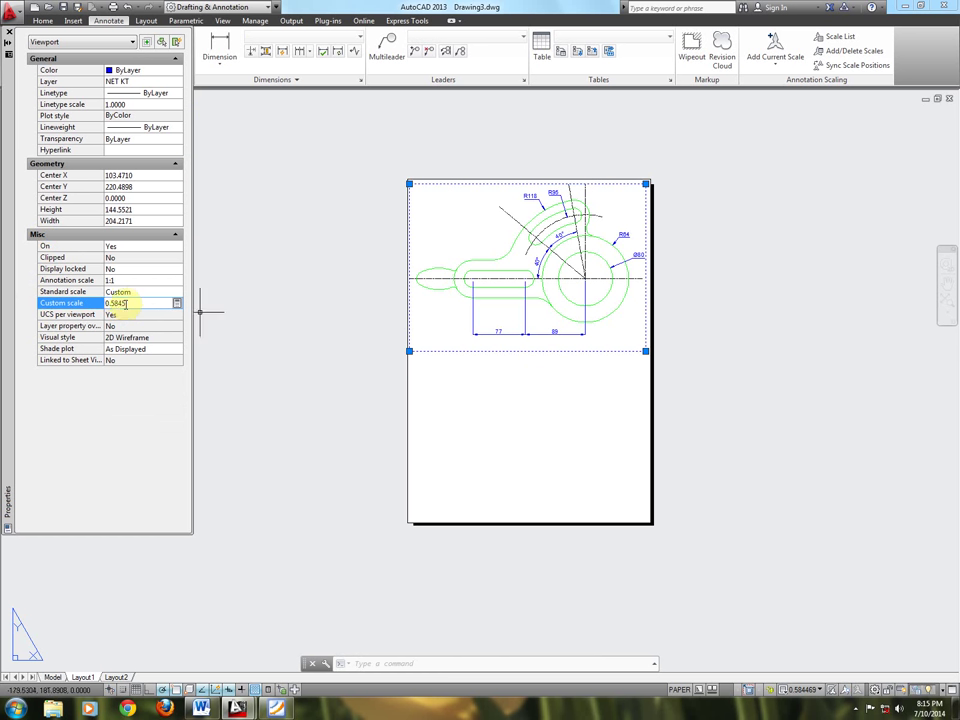
pyautogui.click(119, 305)
pyautogui.write('1/2')
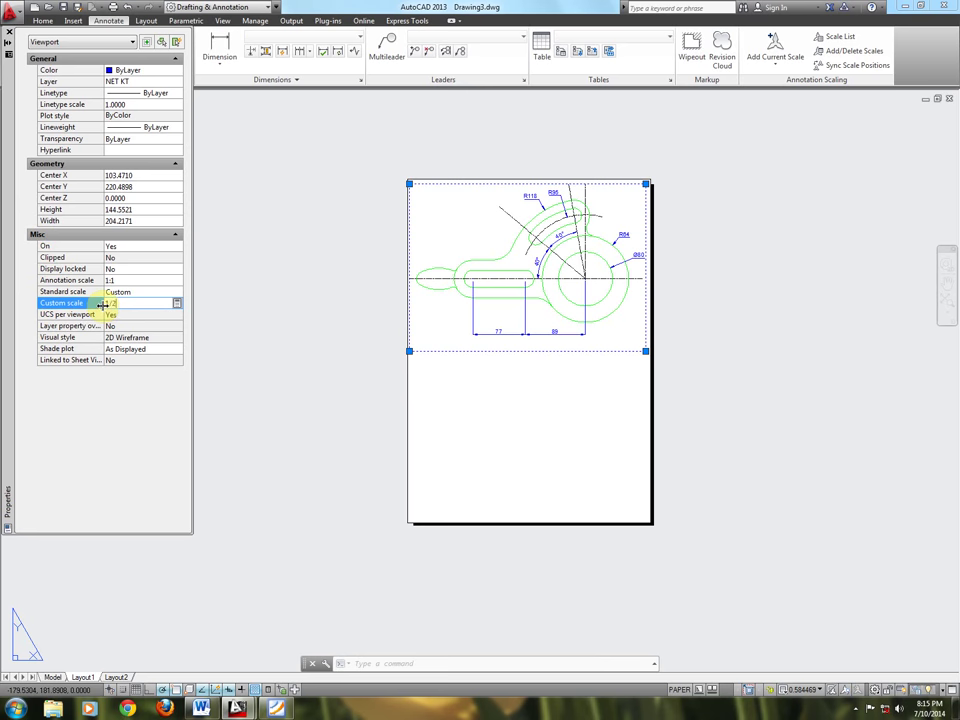
pyautogui.press('Return')
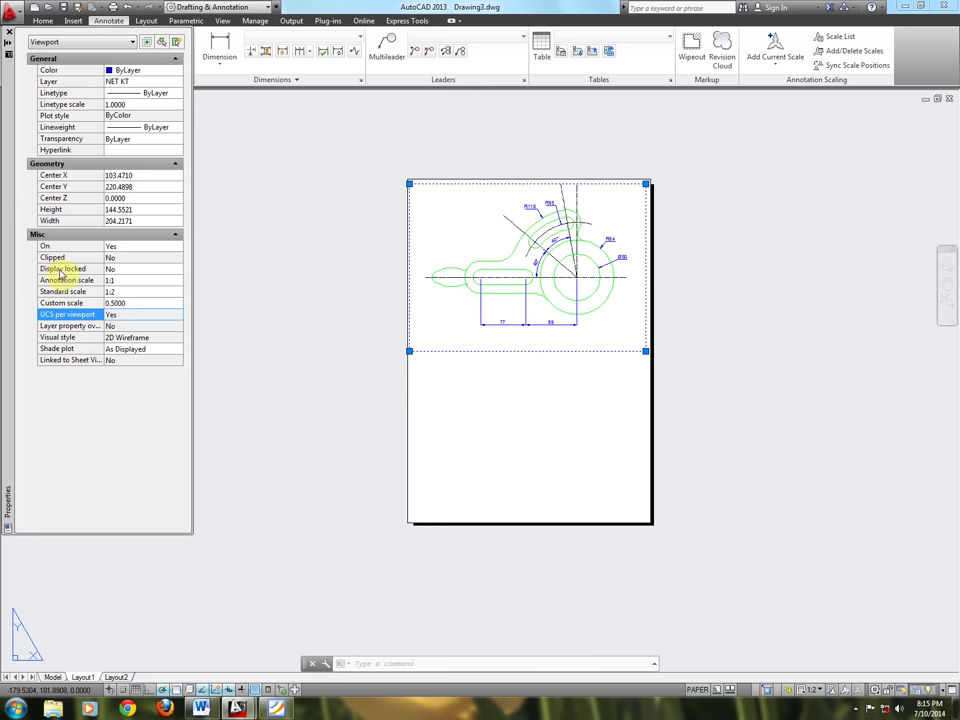
# Set the viewport's Display locked to Yes and deselect it.
pyautogui.click(133, 272)
pyautogui.click(131, 273)
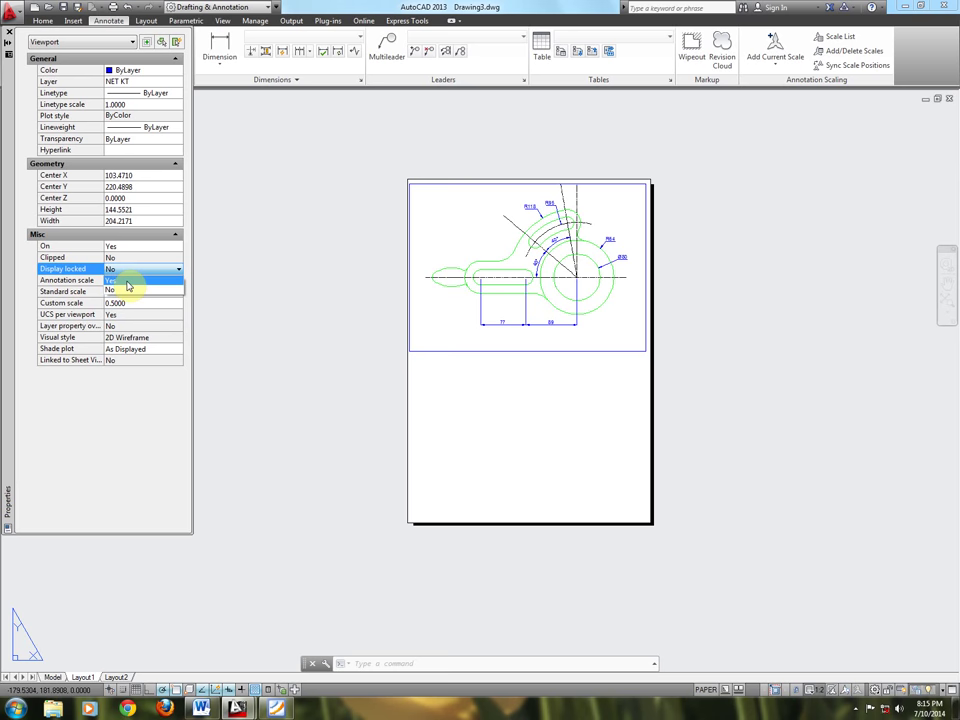
pyautogui.click(127, 282)
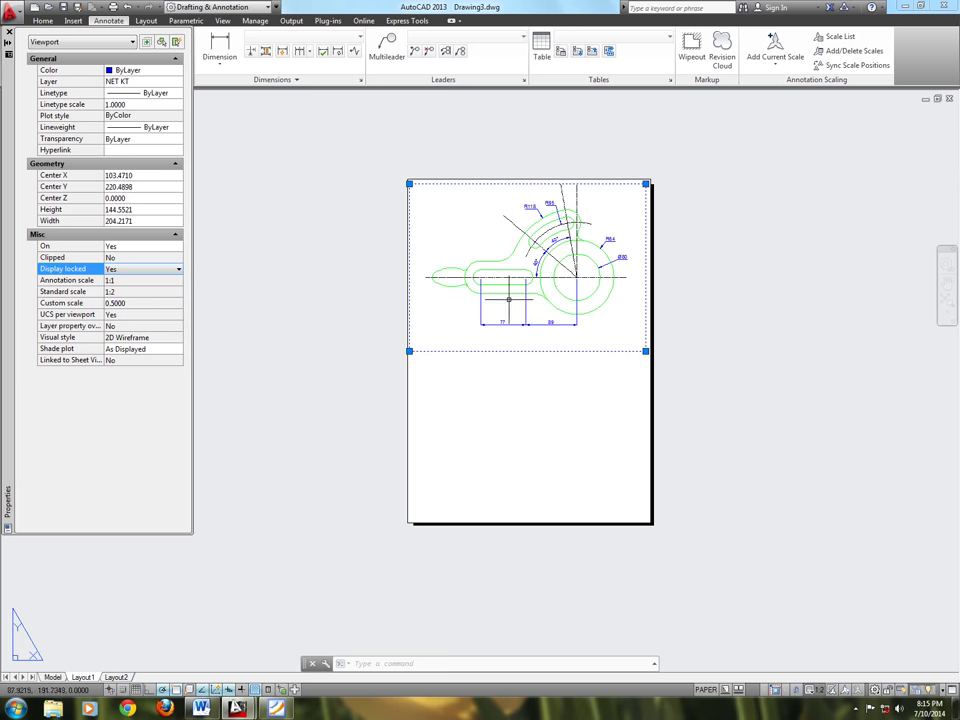
pyautogui.press('Escape')
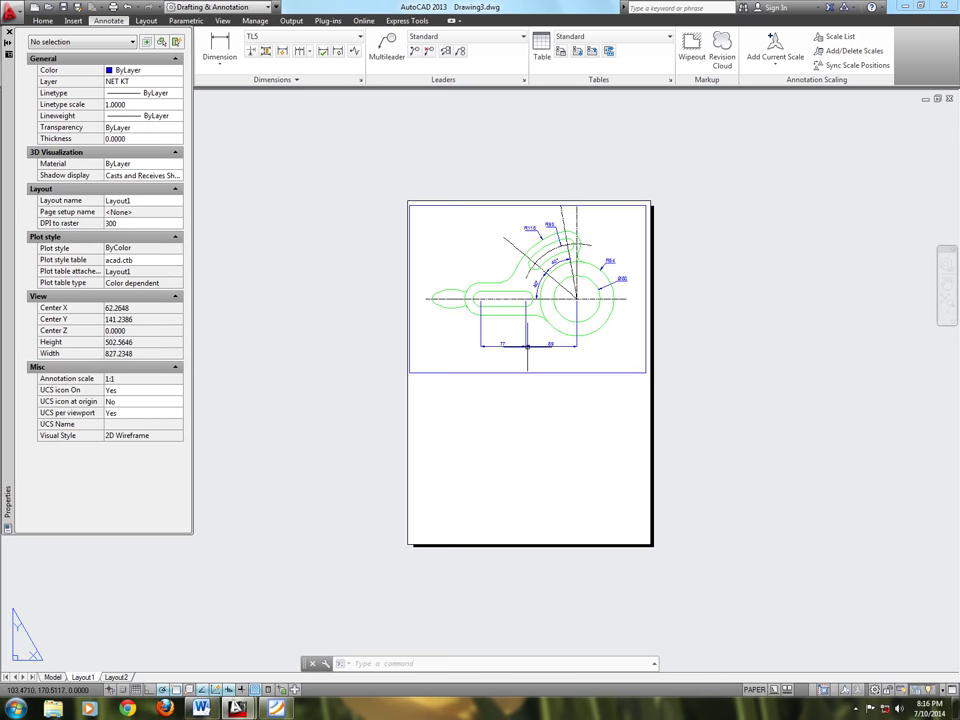
# Pull the upper viewport's bottom-left and top-right corners inward to hug the lever drawing.
pyautogui.scroll(2, 495, 330)
pyautogui.click(501, 395)
pyautogui.click(488, 371)
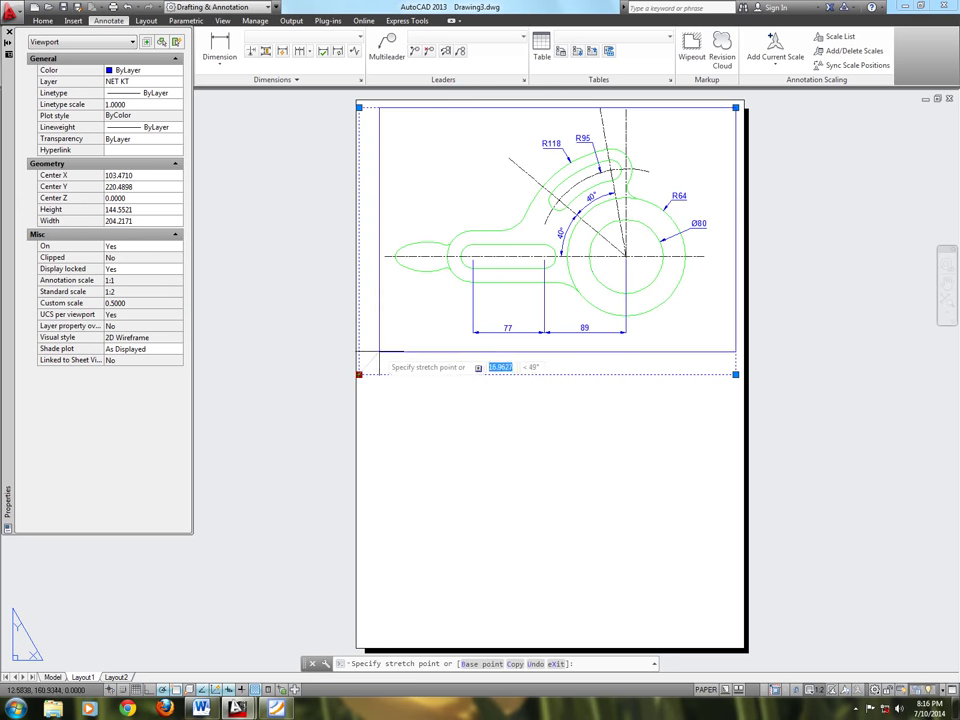
pyautogui.click(380, 345)
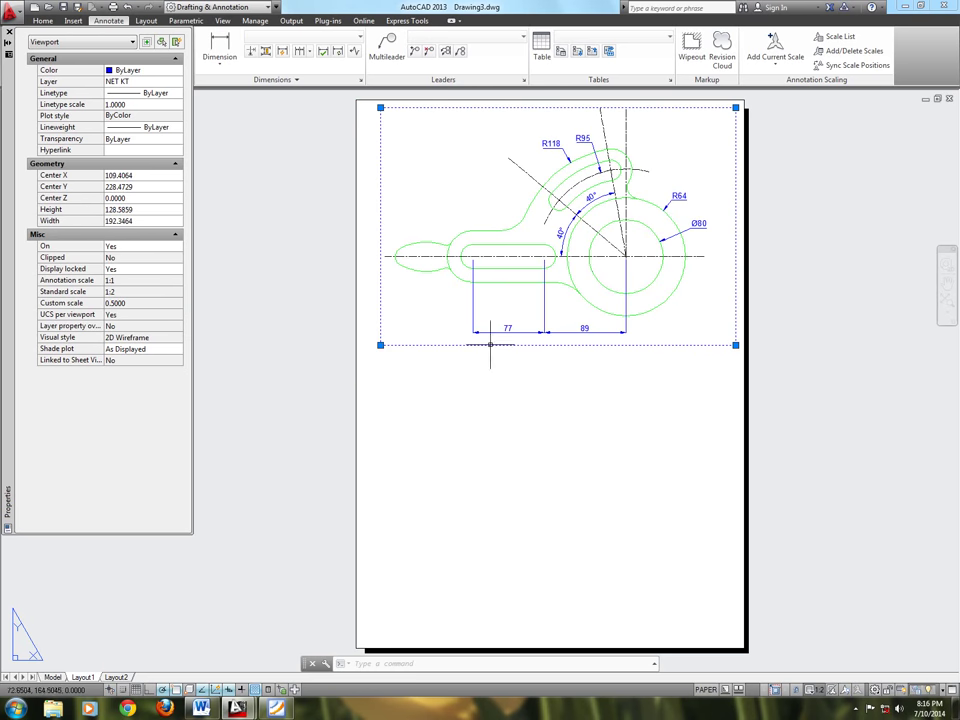
pyautogui.click(736, 107)
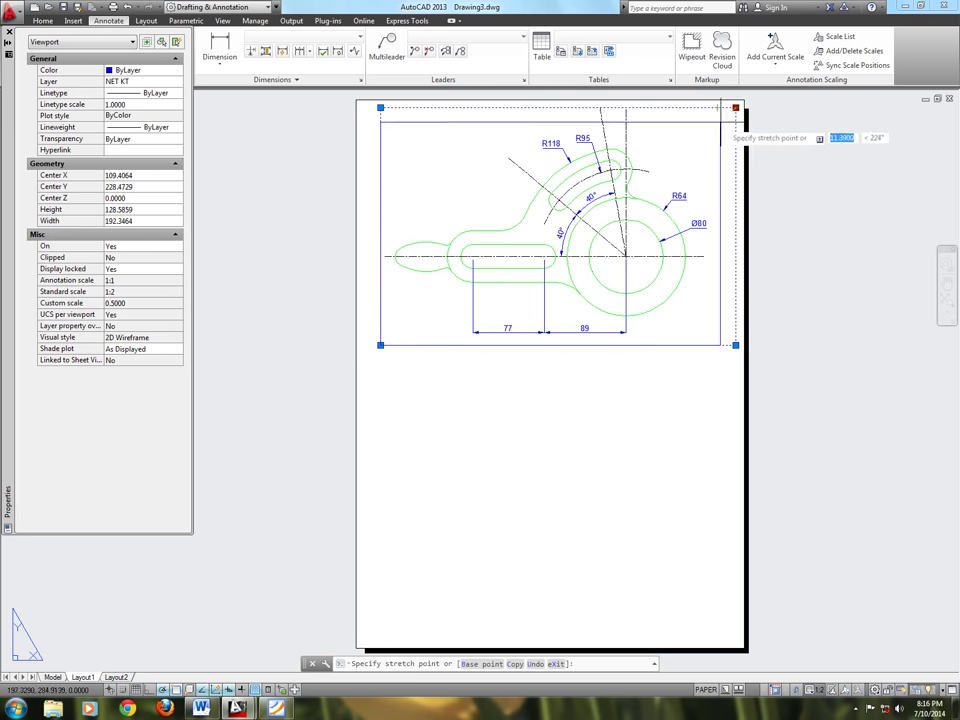
pyautogui.click(723, 122)
pyautogui.press('Escape')
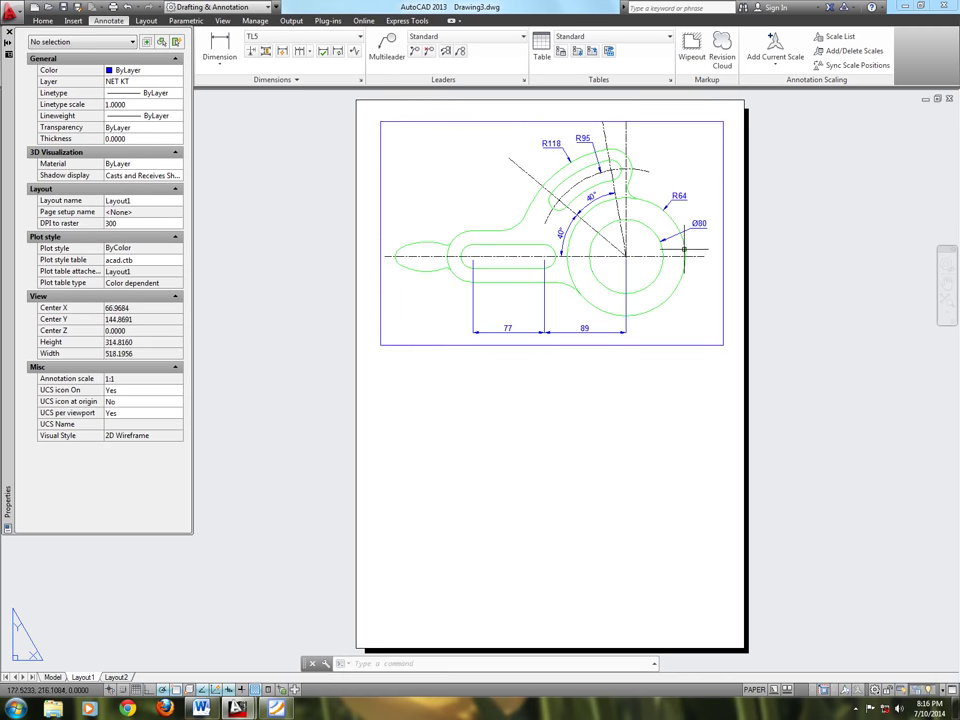
pyautogui.scroll(-1, 684, 249)
pyautogui.scroll(-1, 690, 330)
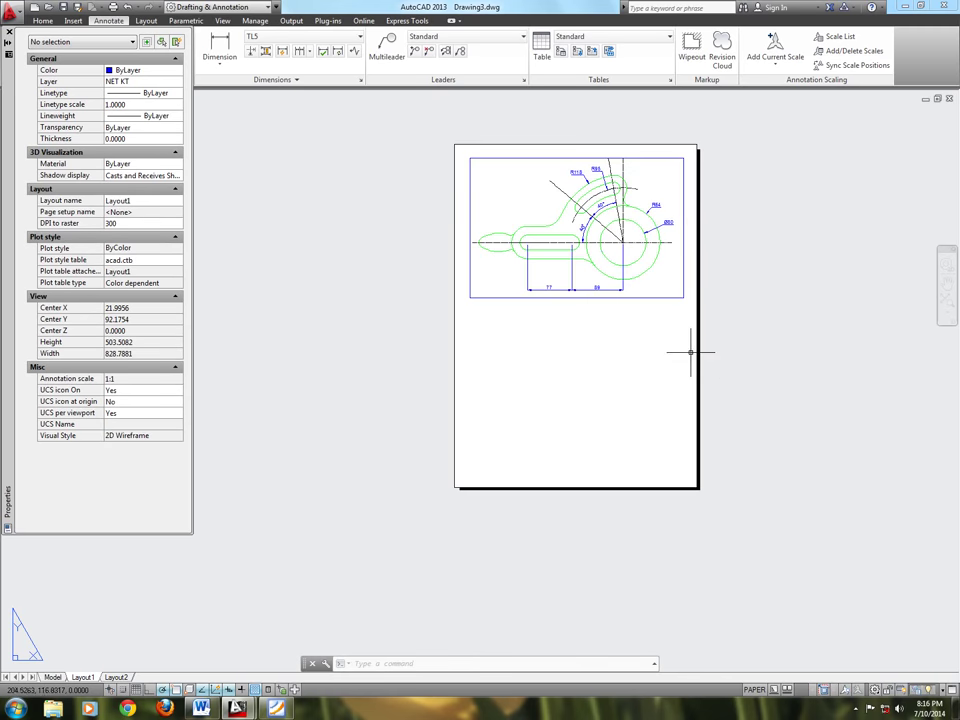
# Draw a new viewport with MVIEW in the lower half of the sheet, below the first one.
pyautogui.write('mv')
pyautogui.press('Return')
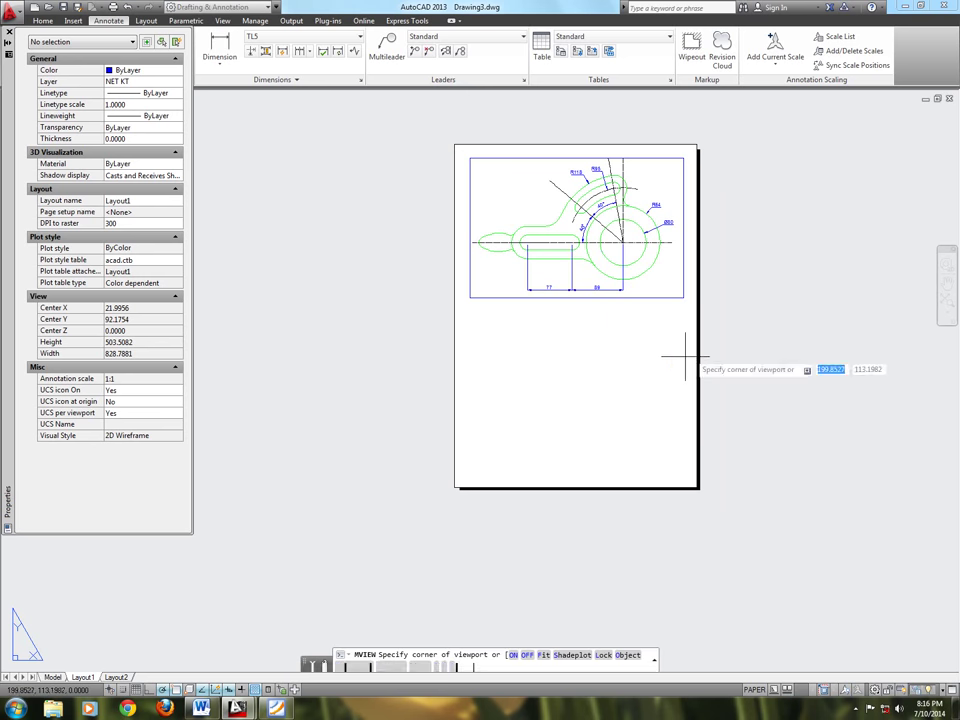
pyautogui.click(463, 321)
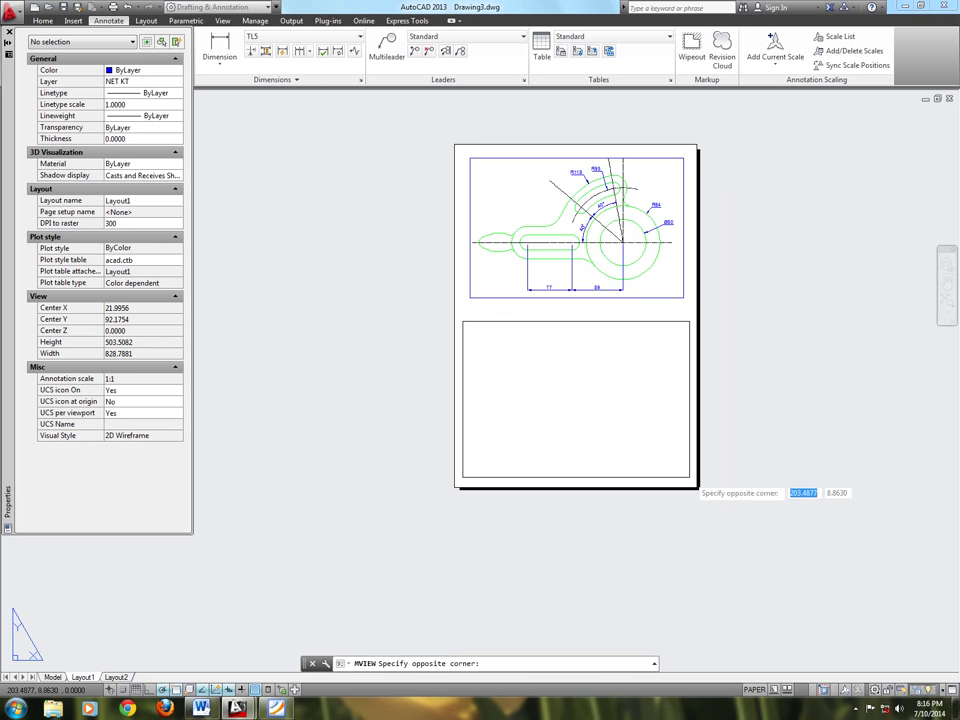
pyautogui.click(689, 477)
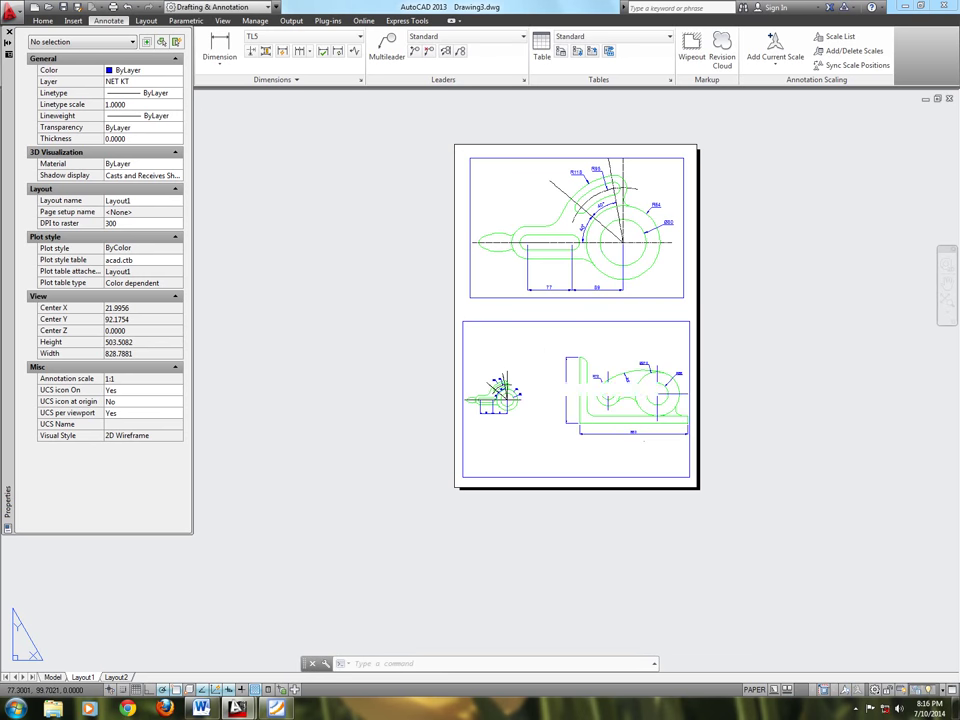
# Pan and zoom inside the lower viewport to frame the dimensioned L-shaped bracket.
pyautogui.doubleClick(543, 372)
pyautogui.moveTo(623, 401); pyautogui.dragTo(583, 397, button='middle')
pyautogui.scroll(1, 583, 397)
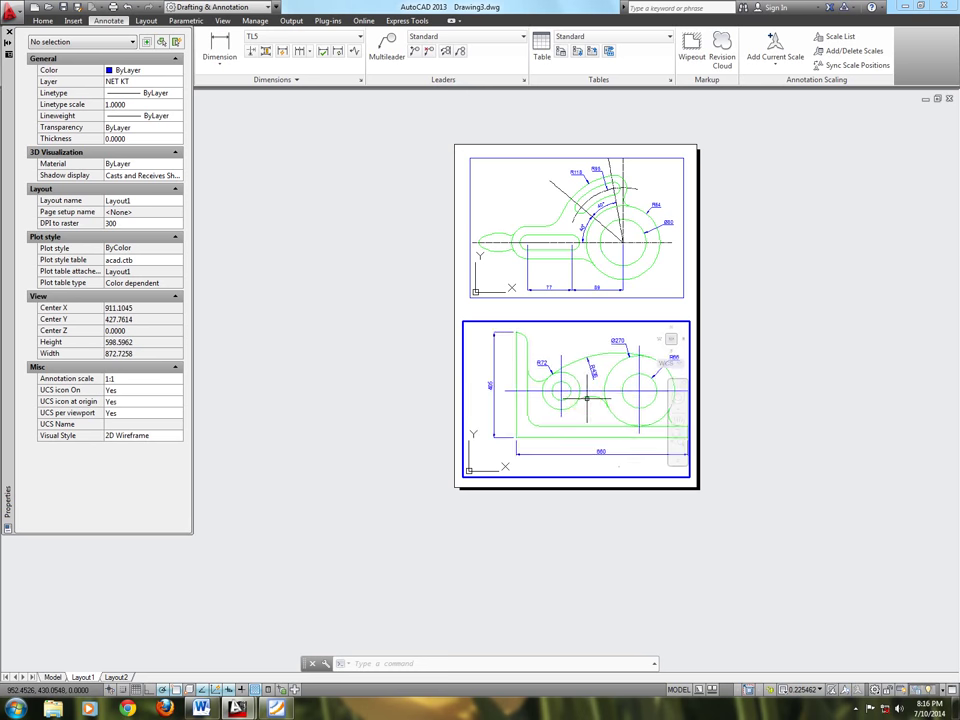
pyautogui.scroll(1, 570, 398)
pyautogui.scroll(1, 560, 388)
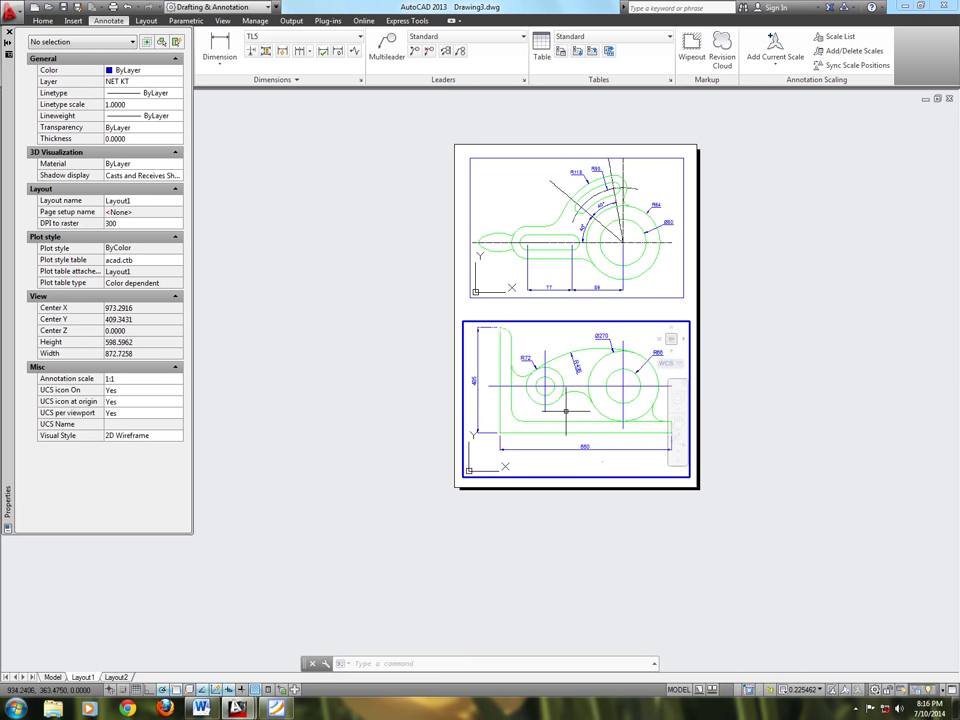
# Set the lower viewport's custom scale to 1/5 and its Display locked to Yes.
pyautogui.doubleClick(740, 369)
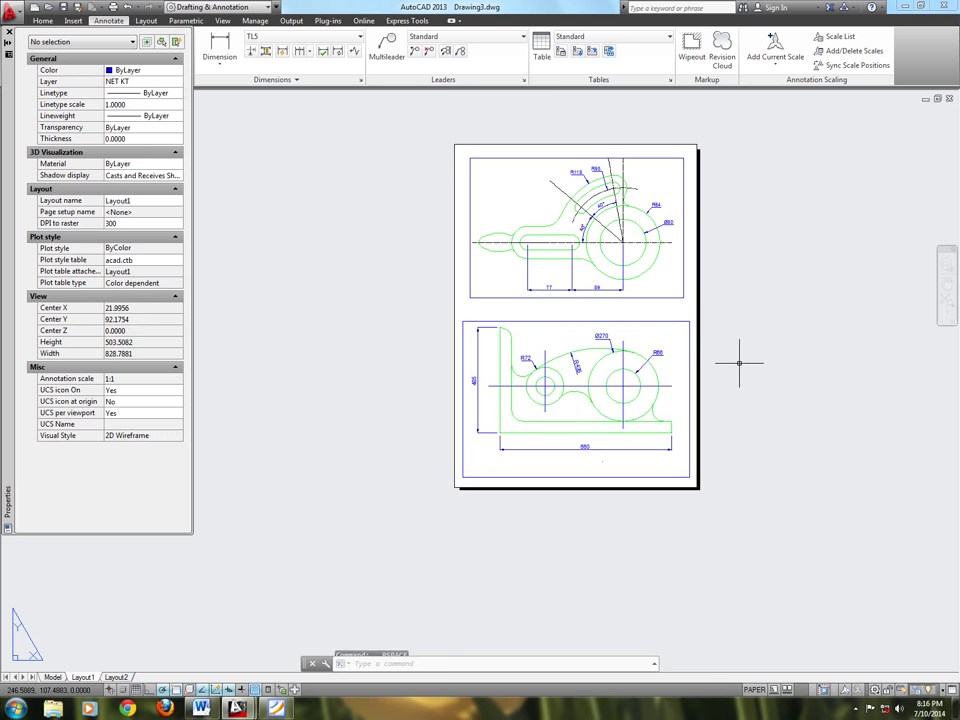
pyautogui.click(767, 549)
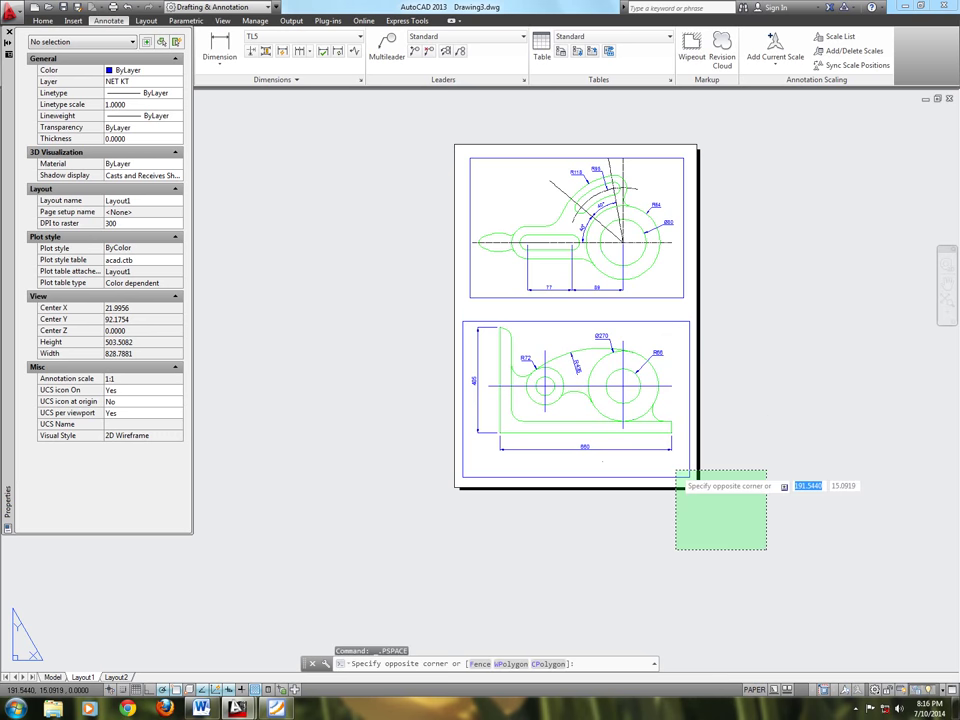
pyautogui.click(677, 471)
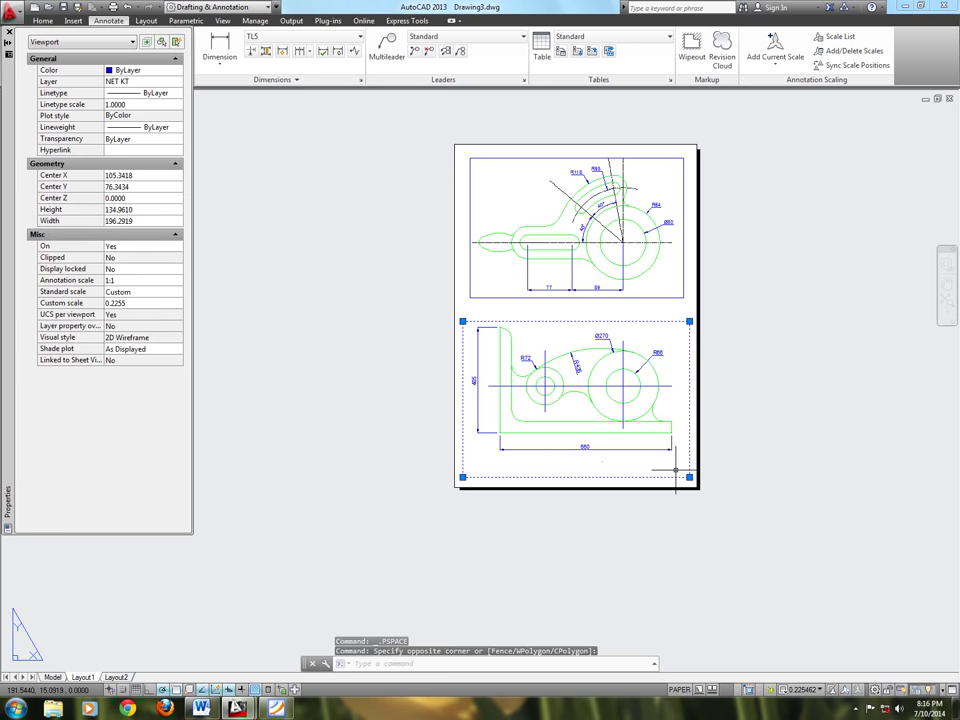
pyautogui.click(136, 304)
pyautogui.write('1')
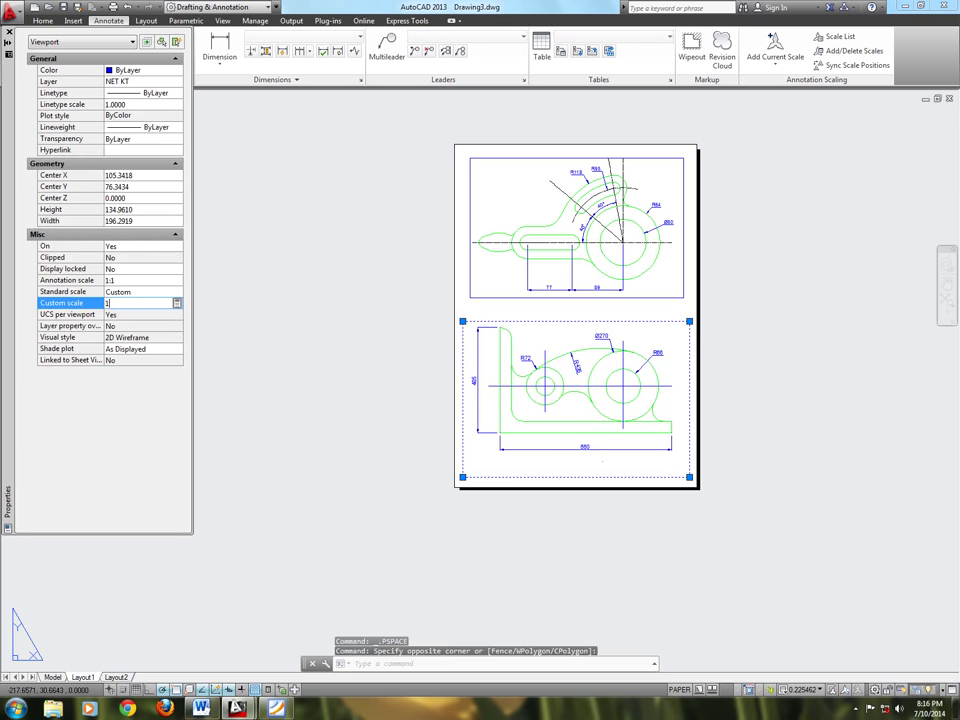
pyautogui.write('/5')
pyautogui.click(137, 312)
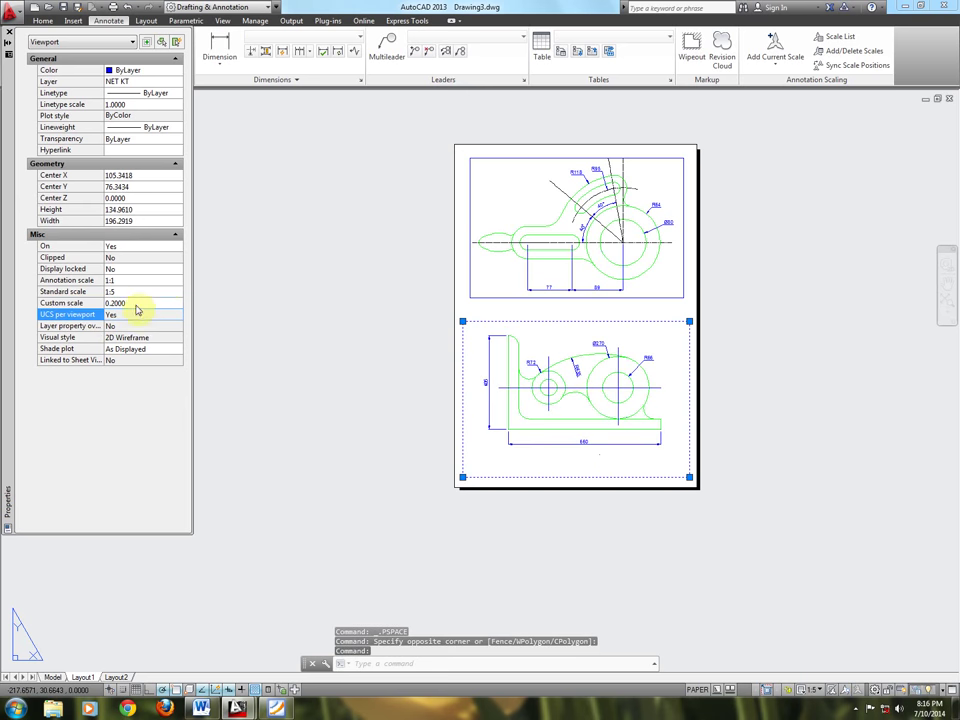
pyautogui.click(124, 270)
pyautogui.click(124, 272)
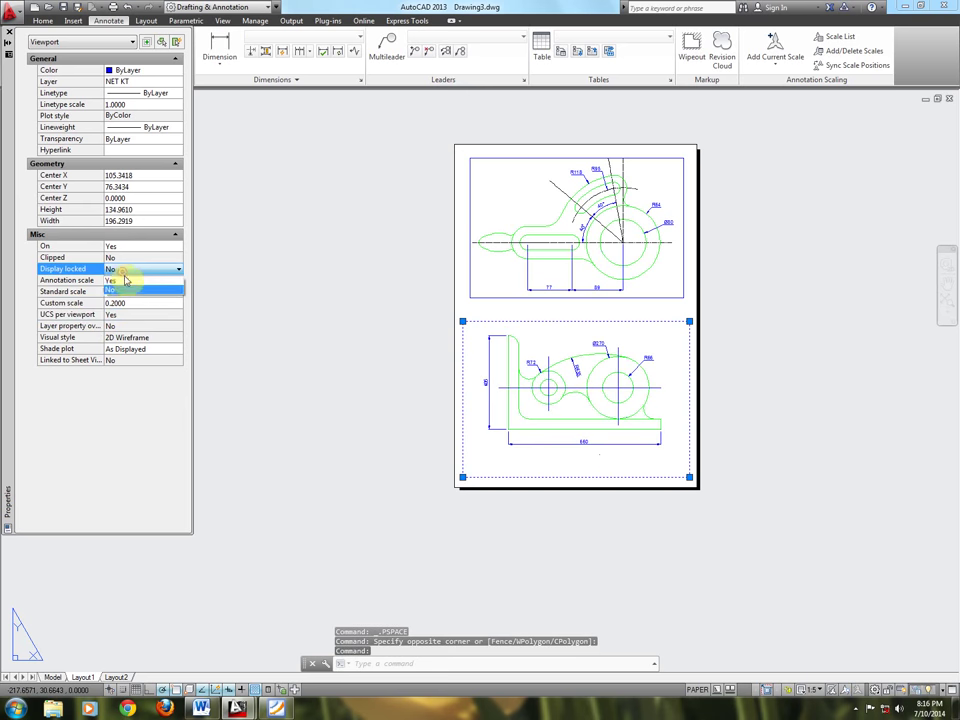
pyautogui.click(126, 283)
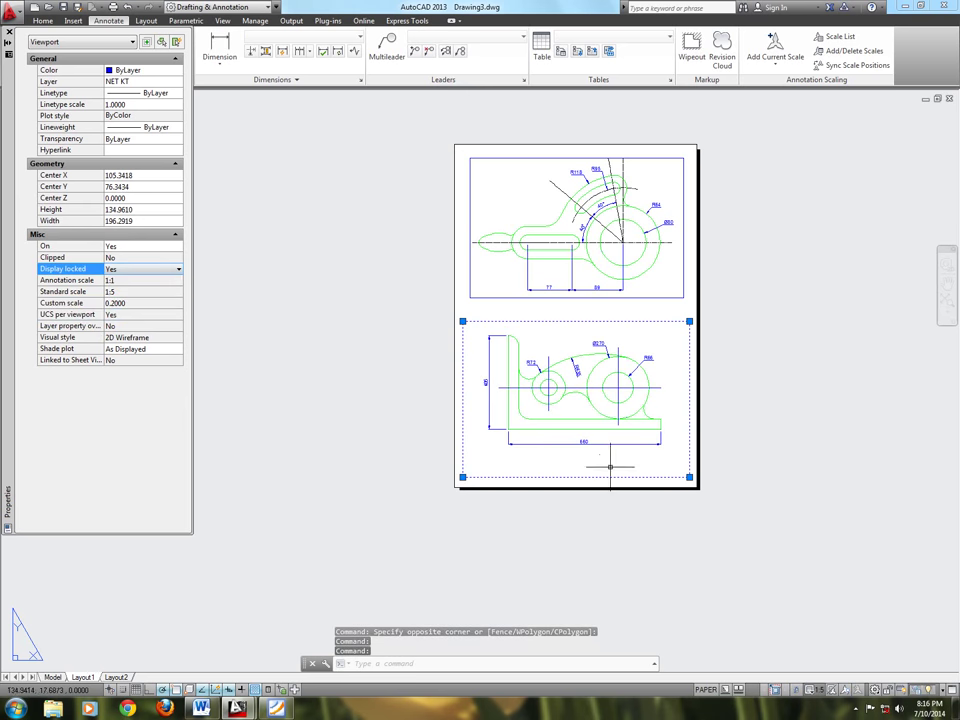
# Drag the lower viewport's bottom-right corner inward to trim the frame around the bracket.
pyautogui.click(689, 477)
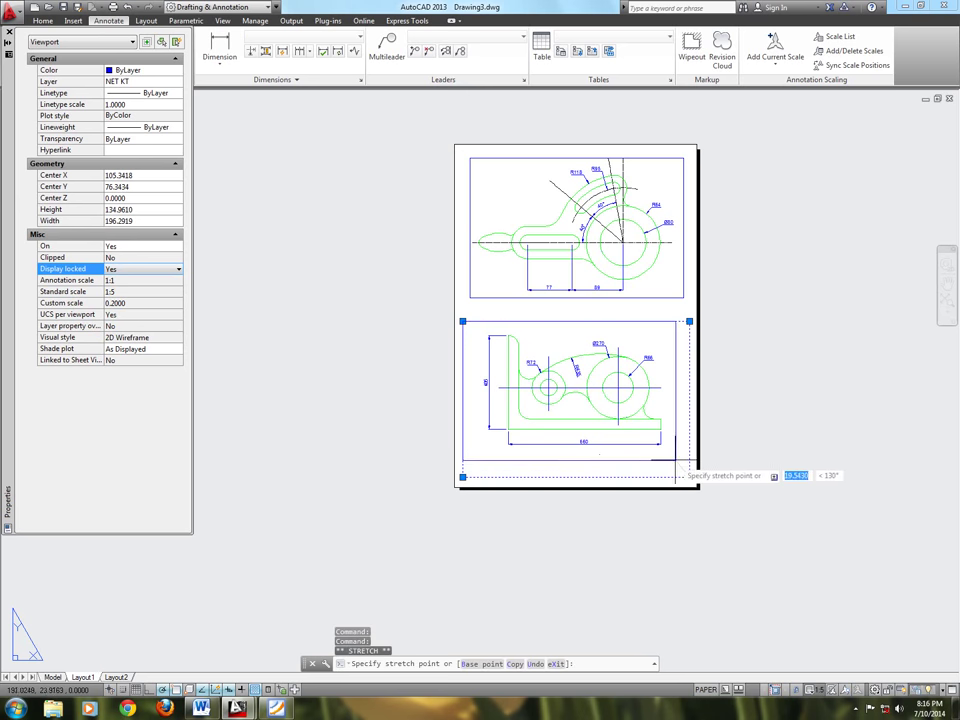
pyautogui.click(671, 455)
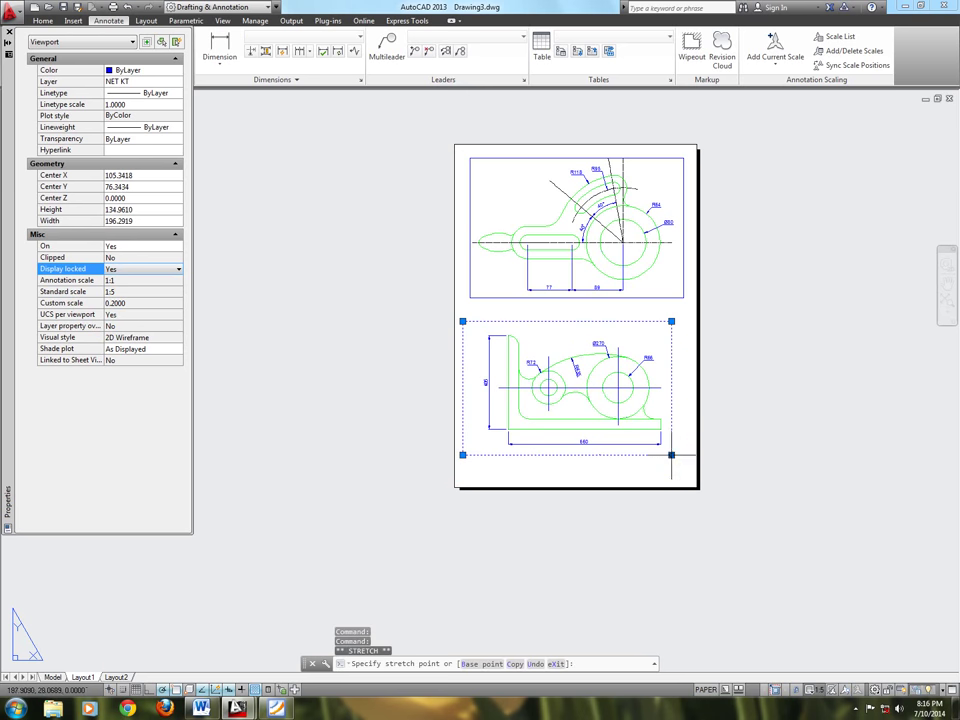
pyautogui.click(463, 321)
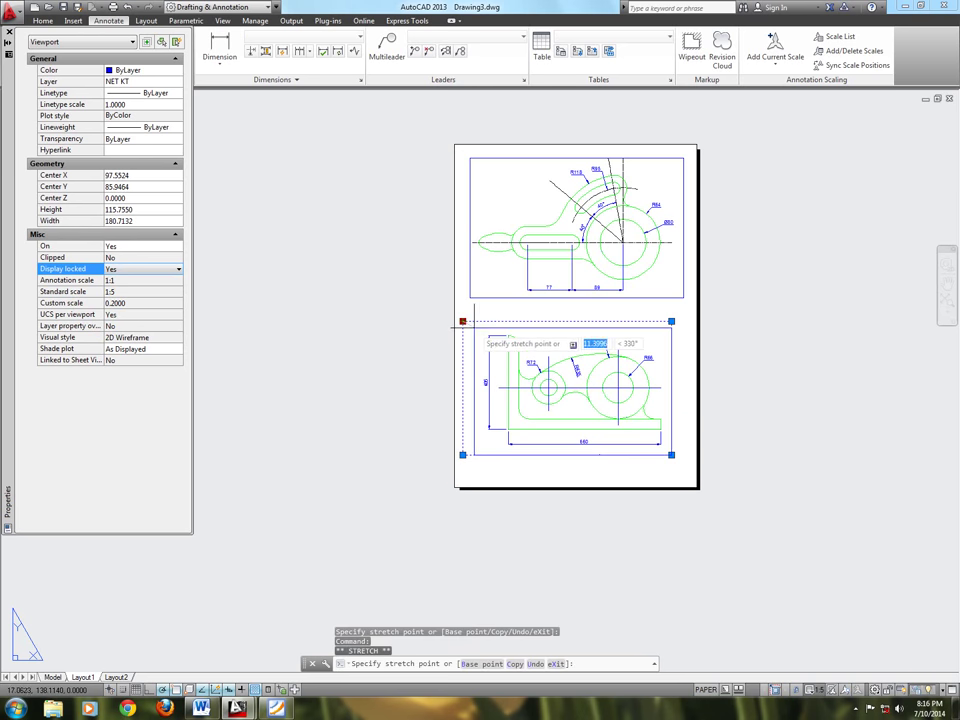
pyautogui.press('Escape')
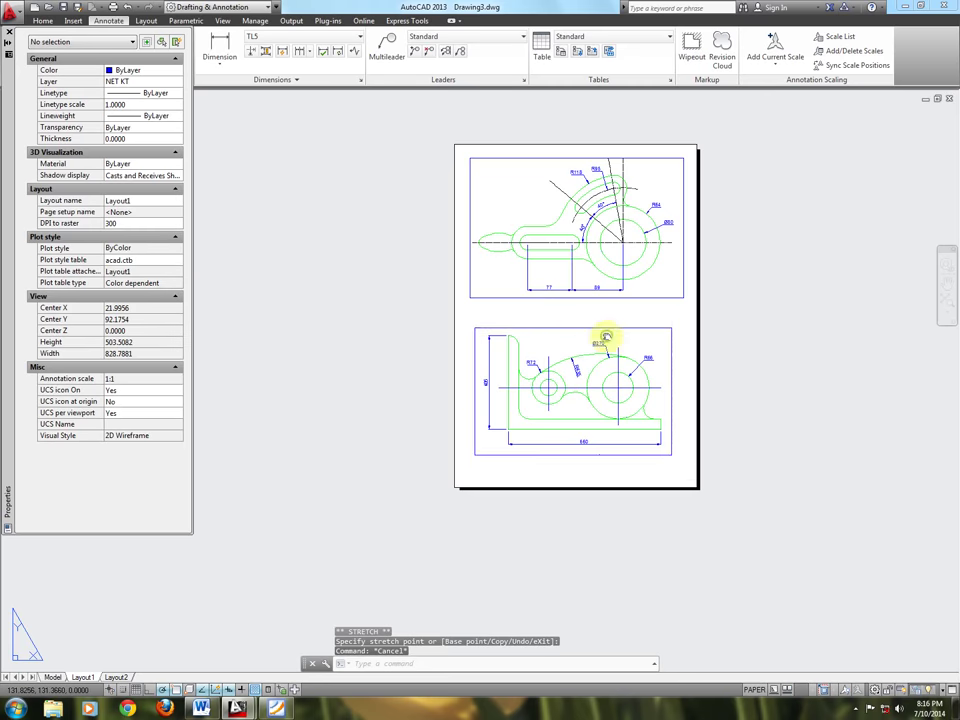
pyautogui.moveTo(606, 332); pyautogui.dragTo(584, 374, button='middle')
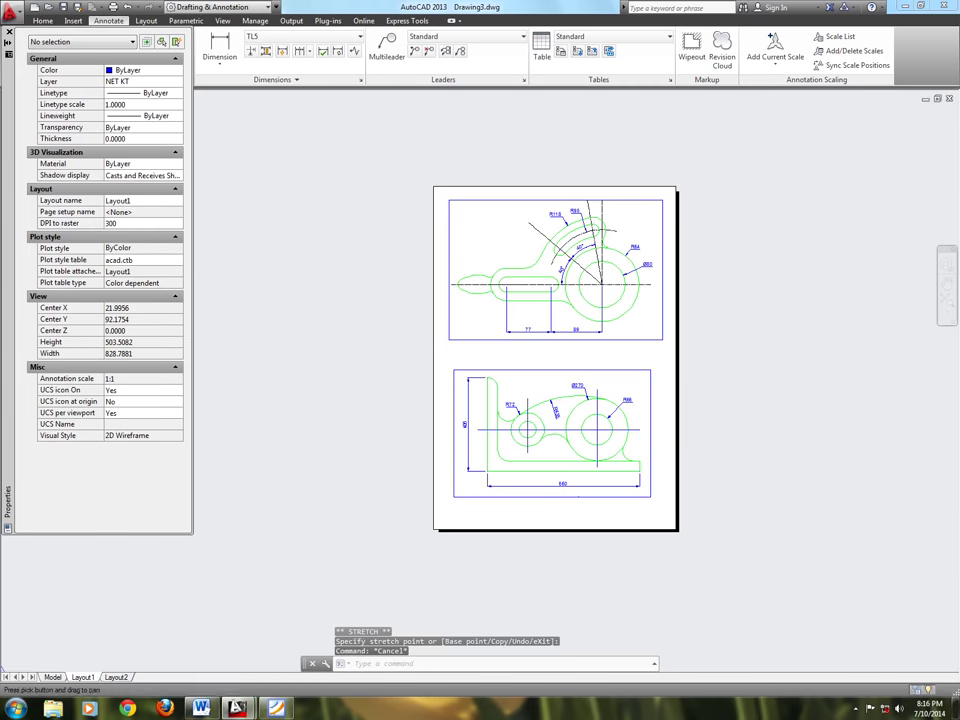
# Close the Properties panel and recentre the sheet view.
pyautogui.click(10, 32)
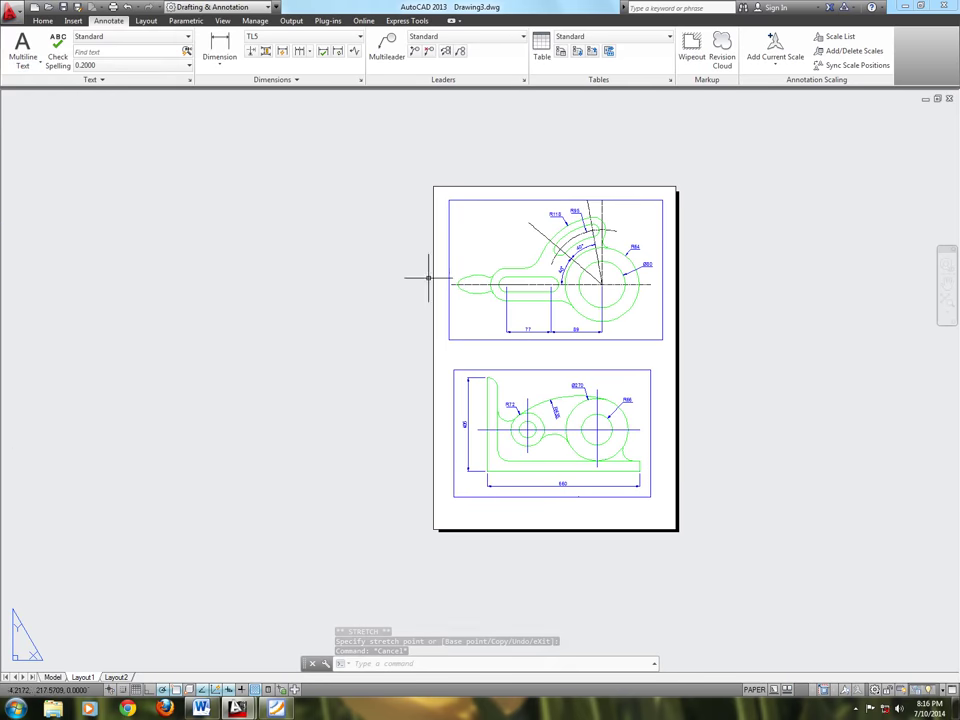
pyautogui.scroll(2, 583, 328)
pyautogui.scroll(-2, 541, 312)
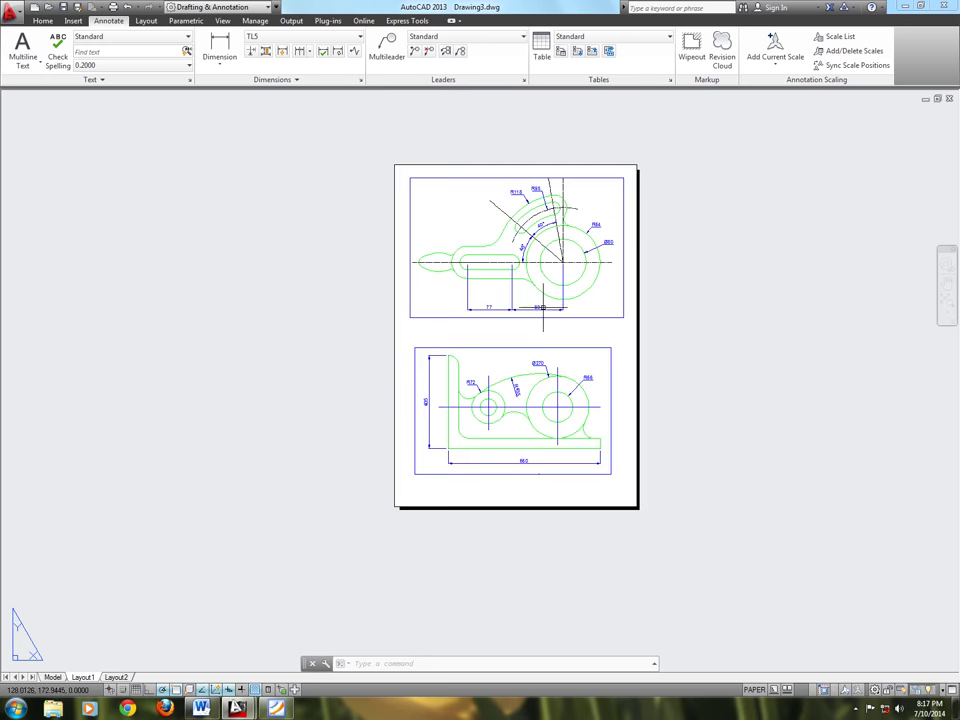
pyautogui.moveTo(541, 312); pyautogui.dragTo(558, 326, button='middle')
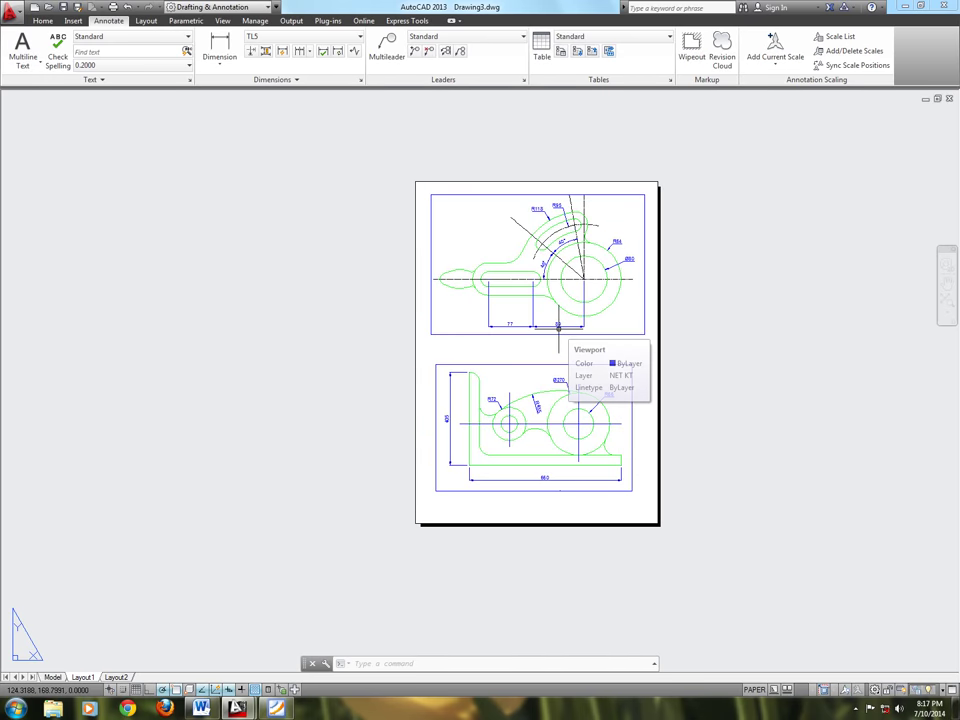
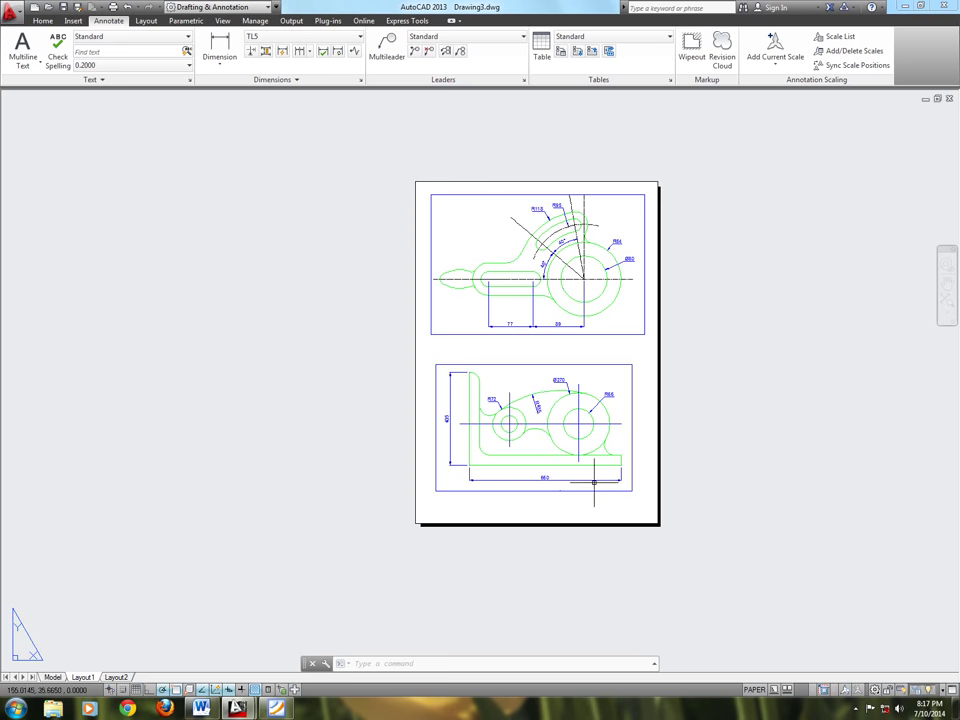
# Move the upper viewport slightly to the left on the sheet.
pyautogui.press('Escape')
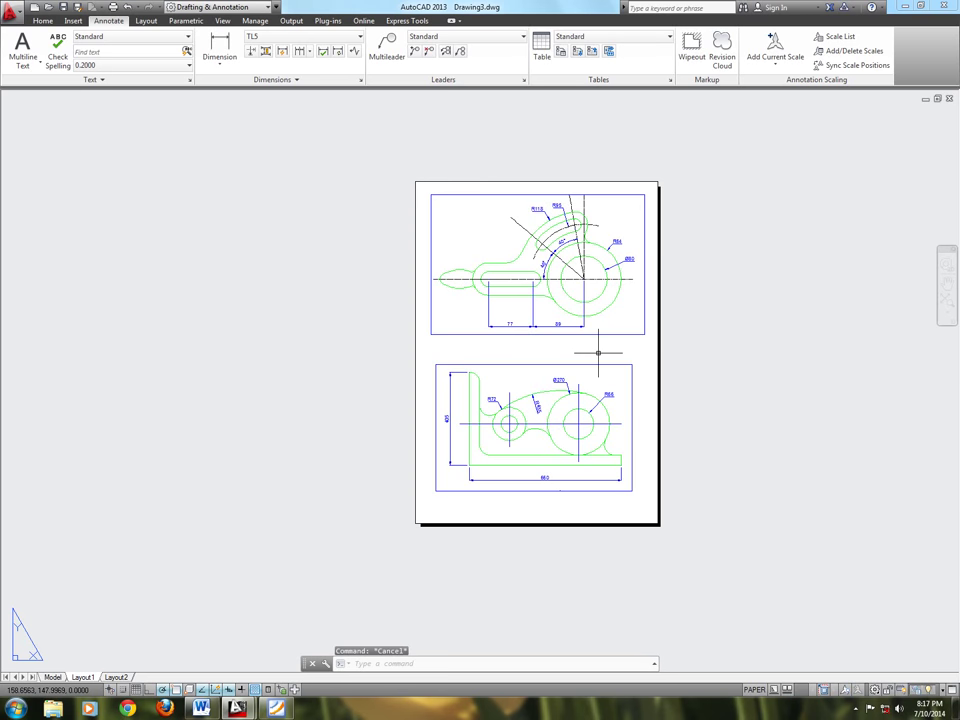
pyautogui.write('m')
pyautogui.press('Return')
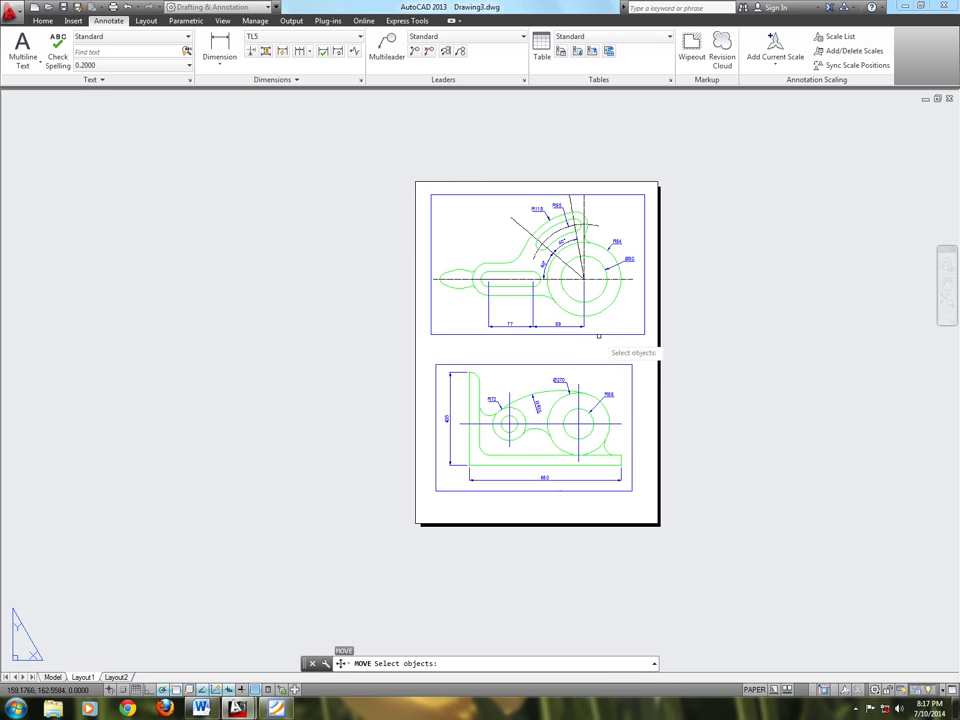
pyautogui.click(599, 334)
pyautogui.press('Return')
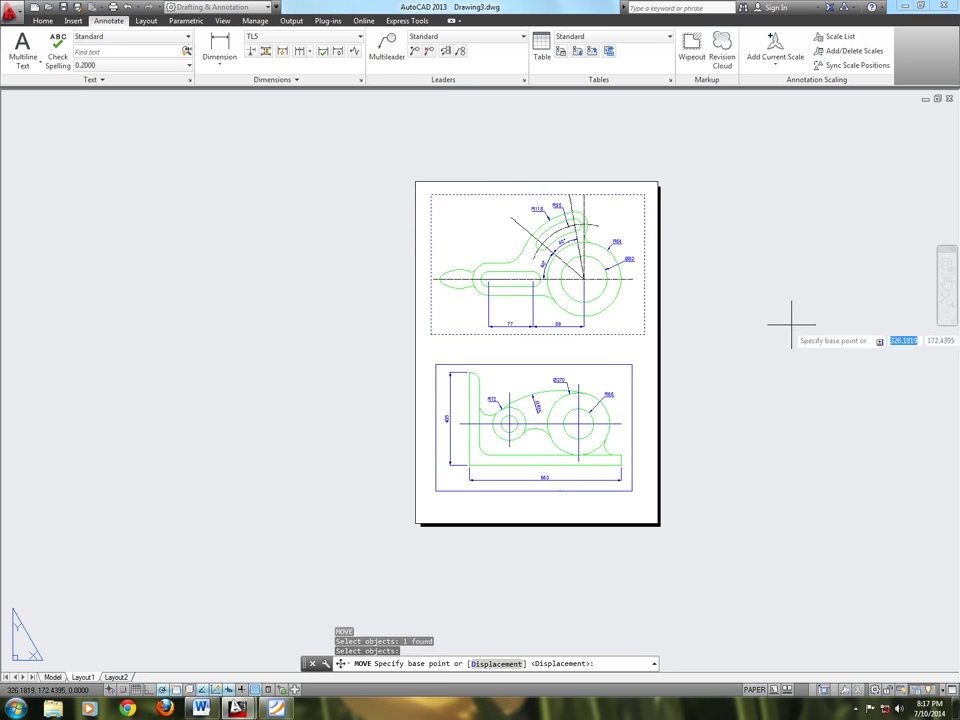
pyautogui.click(791, 324)
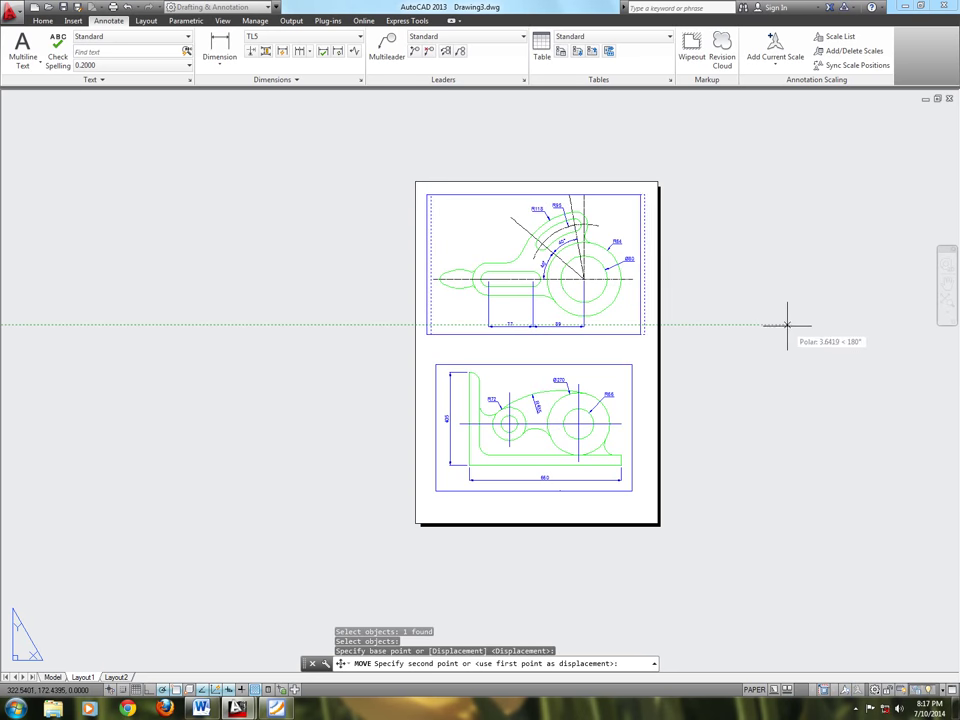
pyautogui.click(782, 324)
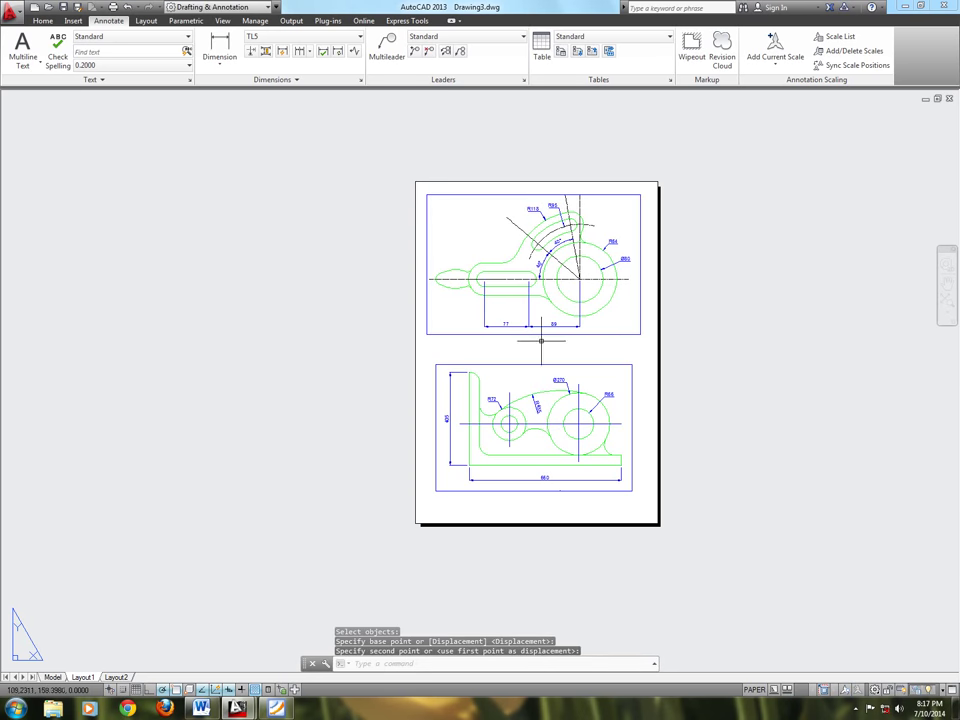
# Raise the lower viewport beneath the upper one, then nudge it back down slightly.
pyautogui.press('Return')
pyautogui.click(544, 366)
pyautogui.press('Return')
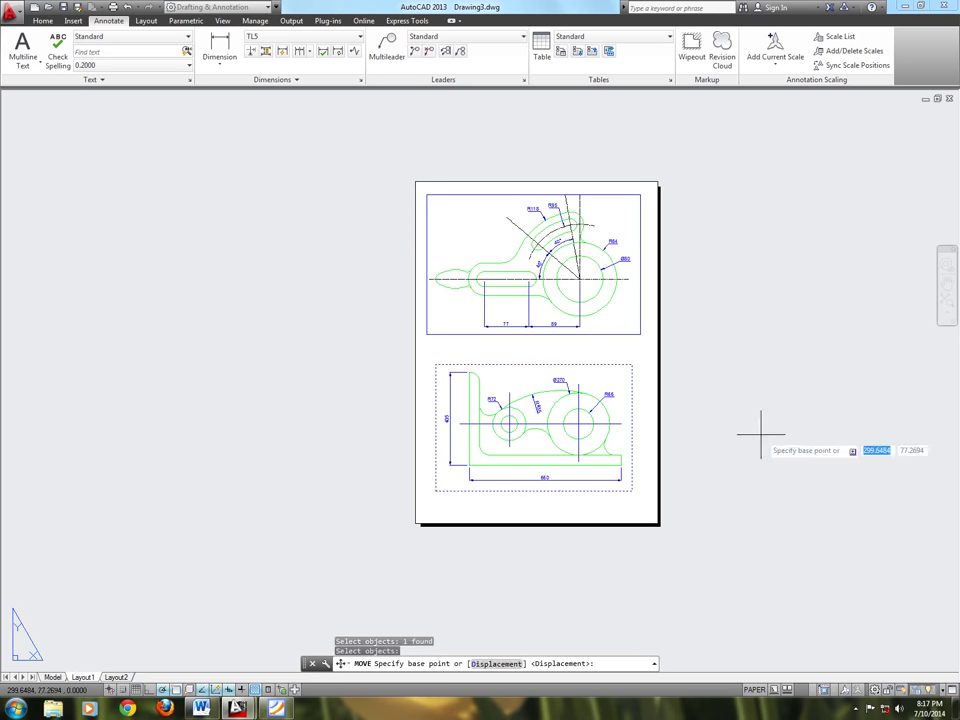
pyautogui.click(761, 434)
pyautogui.click(758, 410)
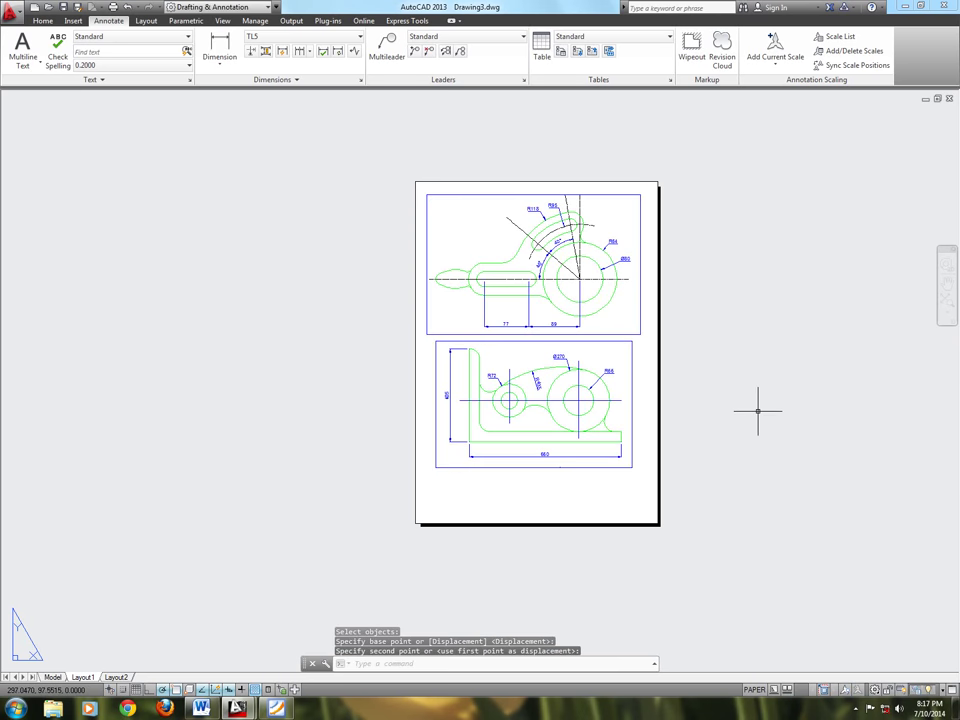
pyautogui.press('Return')
pyautogui.click(630, 467)
pyautogui.press('Return')
pyautogui.click(735, 444)
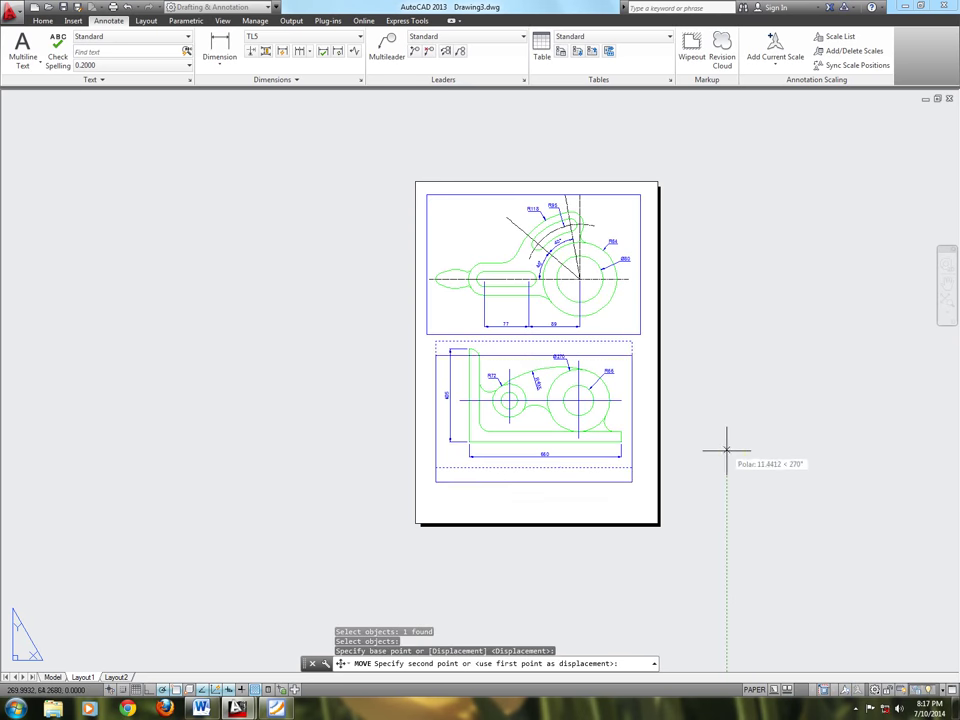
pyautogui.click(735, 459)
pyautogui.press('Escape')
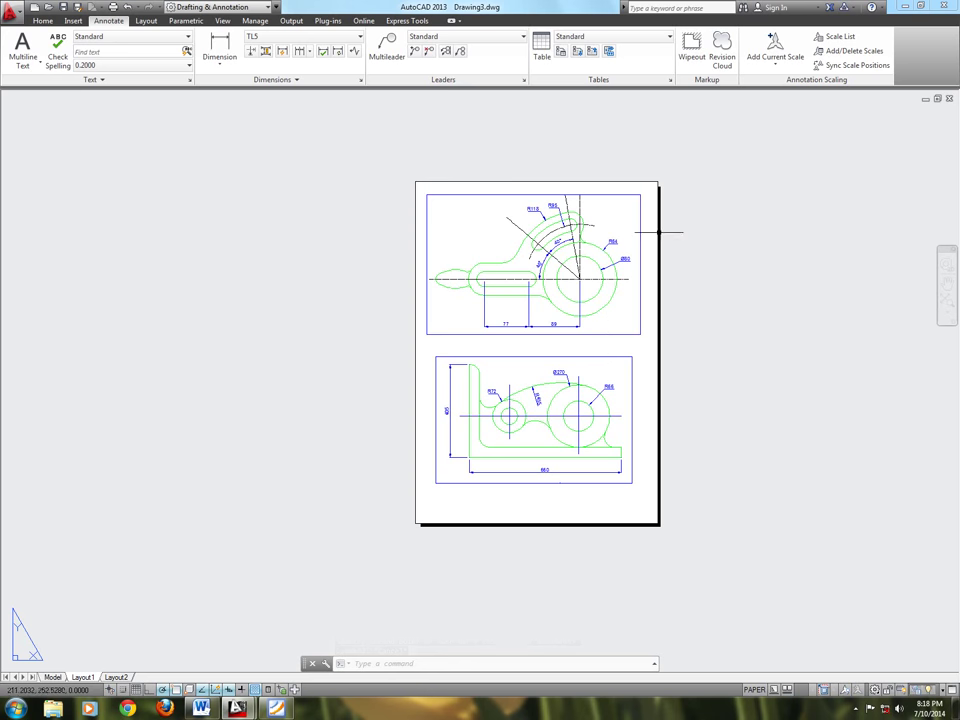
pyautogui.press('Escape')
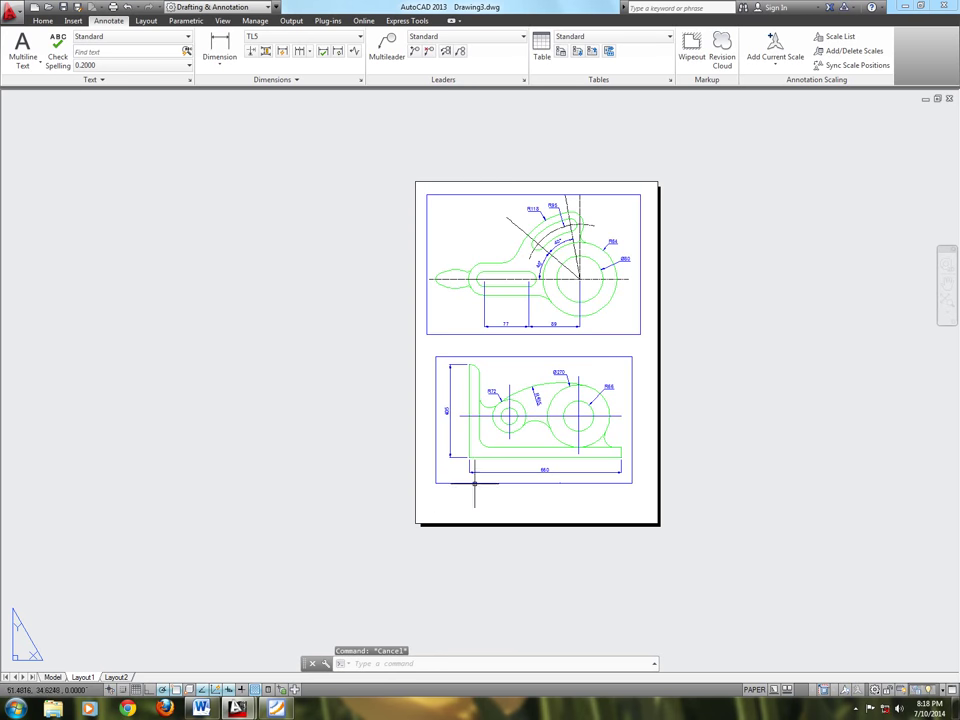
pyautogui.scroll(2, 548, 328)
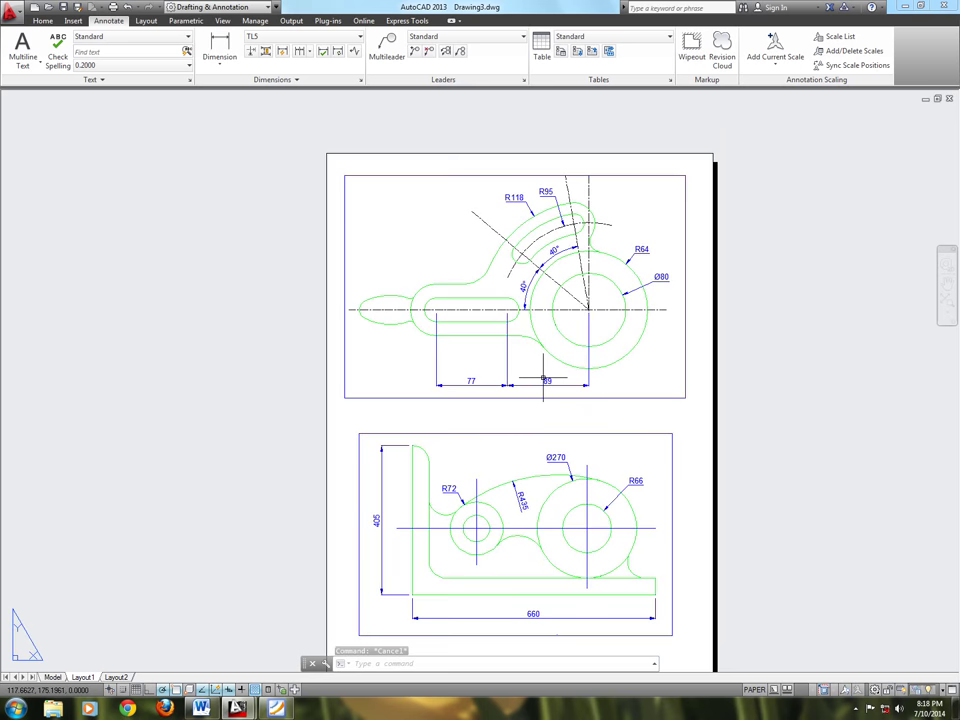
# Draw a multiline text box left of the sheet and type the caption VÍ DỤ THỨ 1 TL:1/2.
pyautogui.press('Escape')
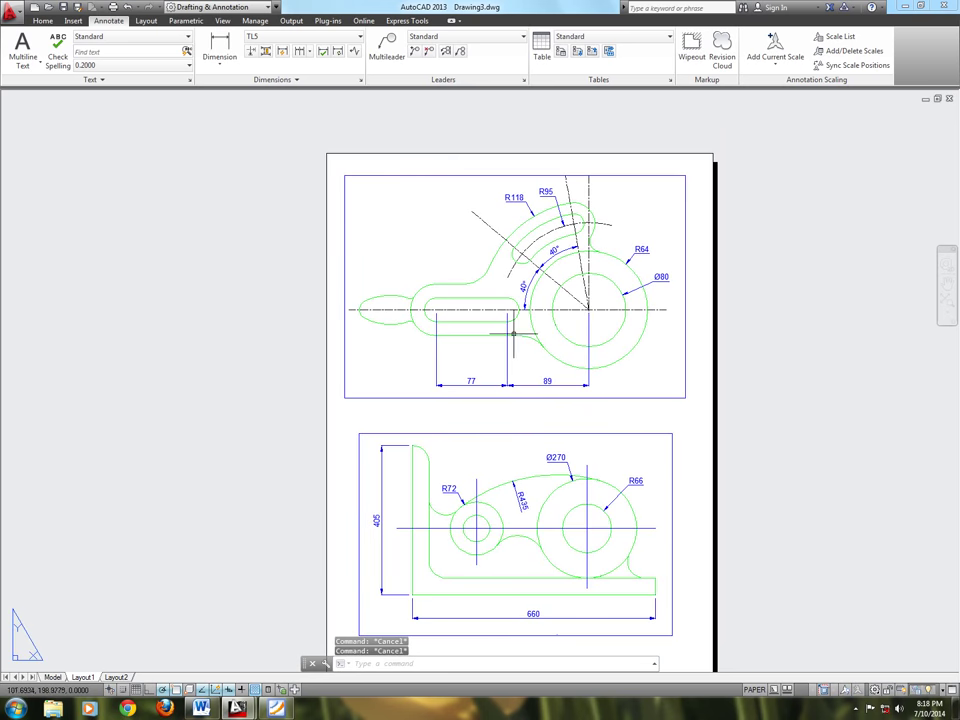
pyautogui.write('t')
pyautogui.press('Return')
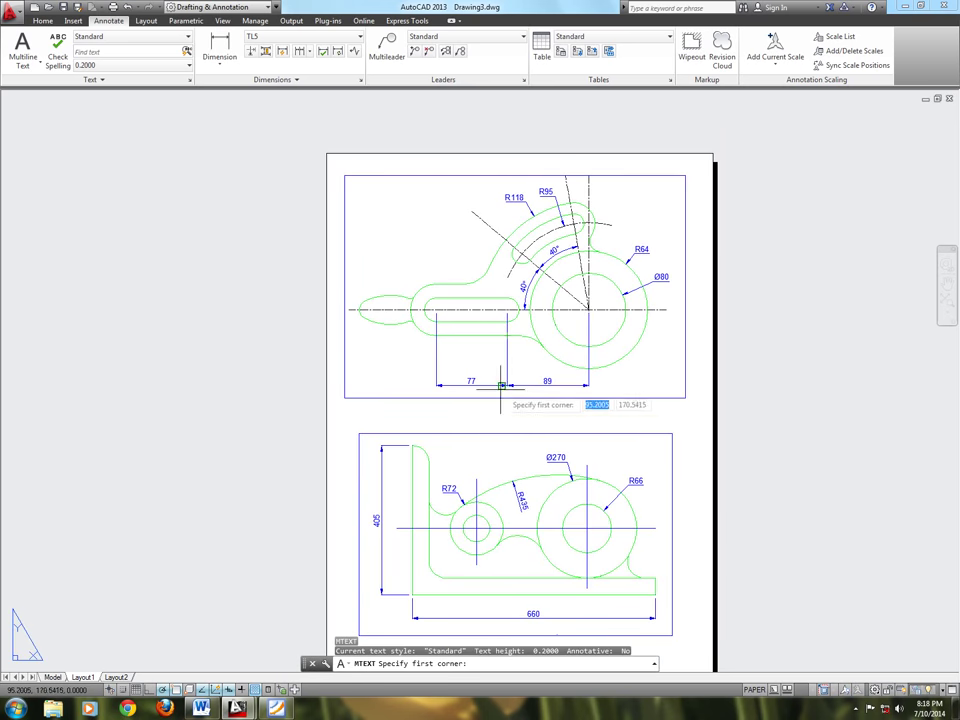
pyautogui.moveTo(493, 401); pyautogui.dragTo(615, 397, button='middle')
pyautogui.click(139, 280)
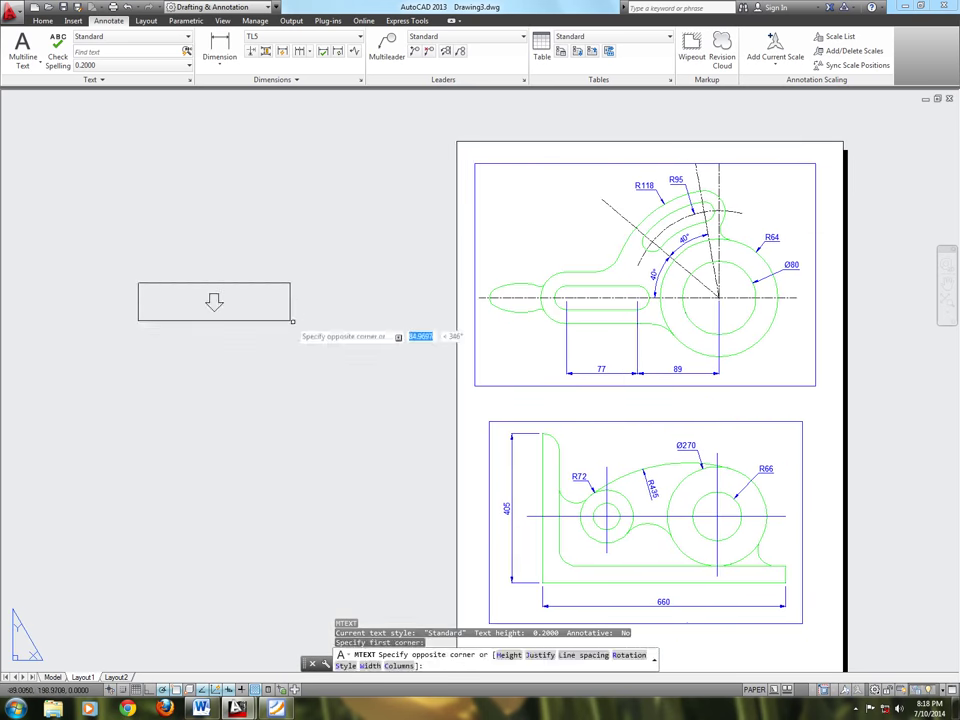
pyautogui.click(360, 360)
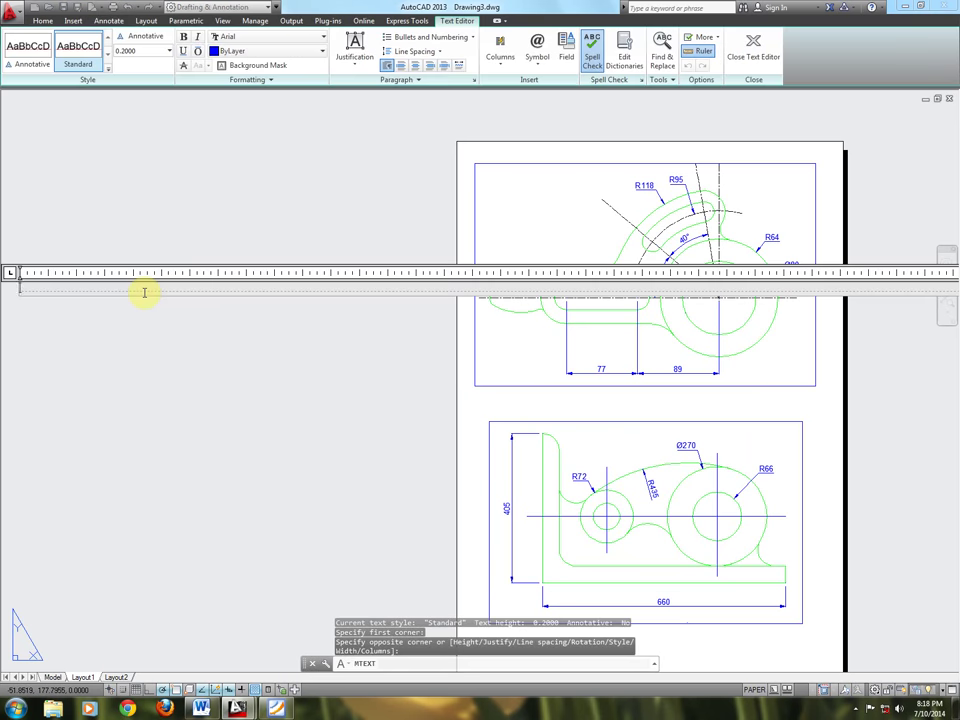
pyautogui.write('VÍ')
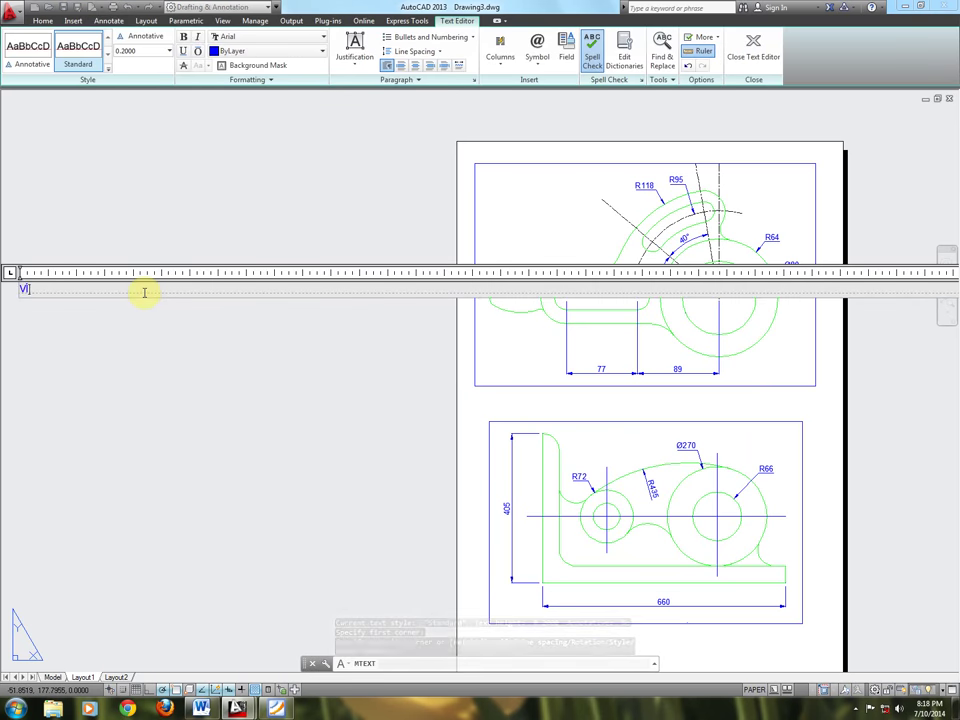
pyautogui.write('i')
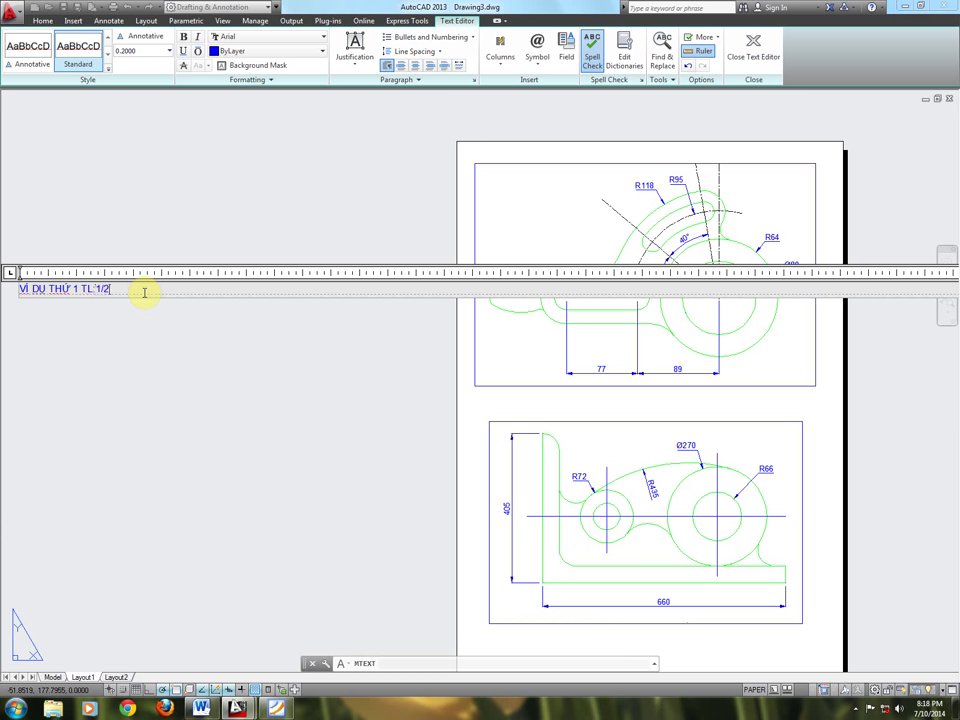
# Make the title words VÍ DỤ THỨ 1 height 5 and the TL:1/2 note height 3.
pyautogui.moveTo(79, 290); pyautogui.dragTo(42, 293)
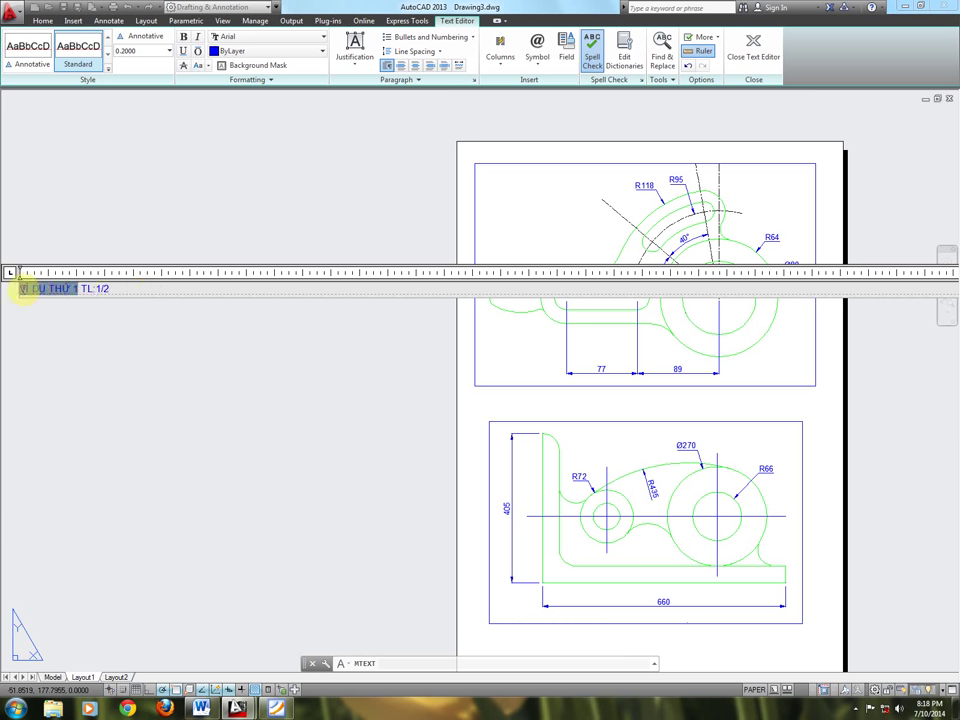
pyautogui.click(141, 50)
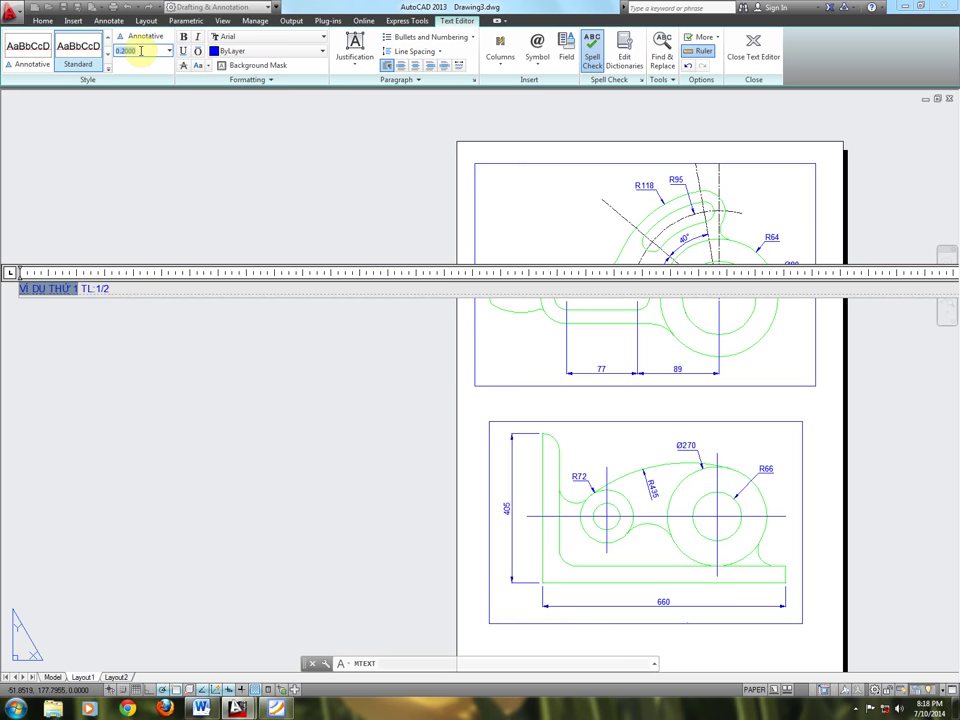
pyautogui.write('5')
pyautogui.press('Return')
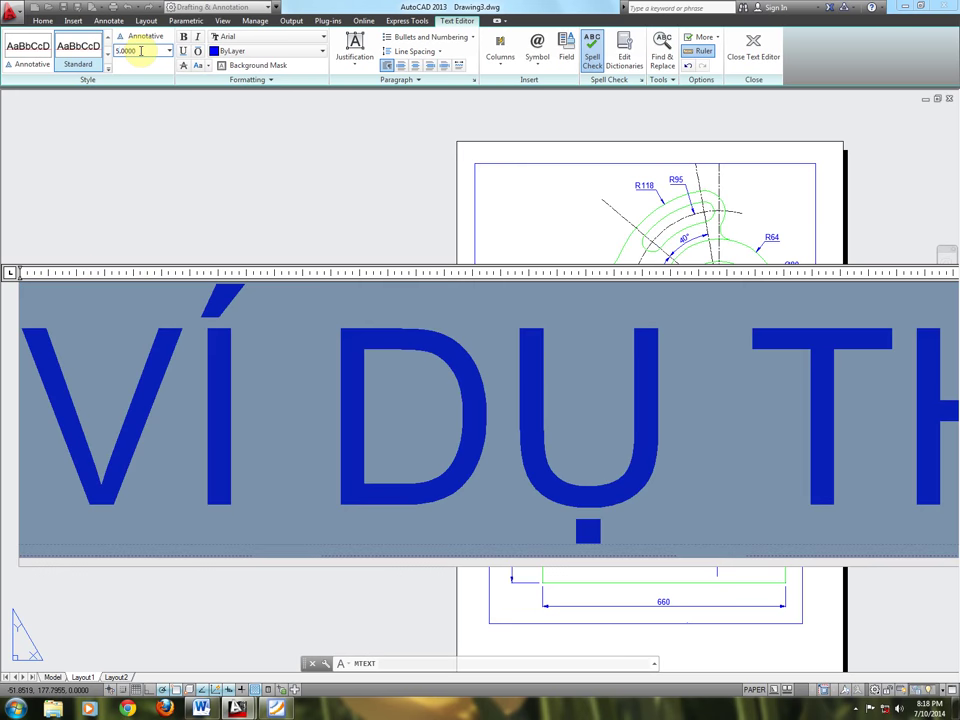
pyautogui.scroll(-2, 259, 306)
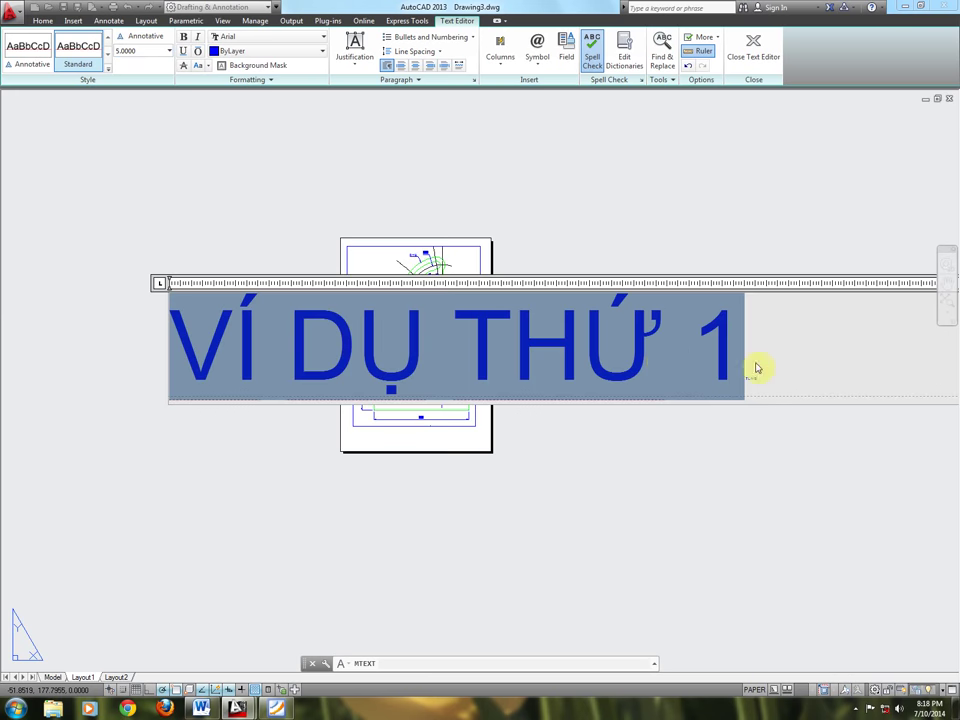
pyautogui.moveTo(757, 369); pyautogui.dragTo(748, 378)
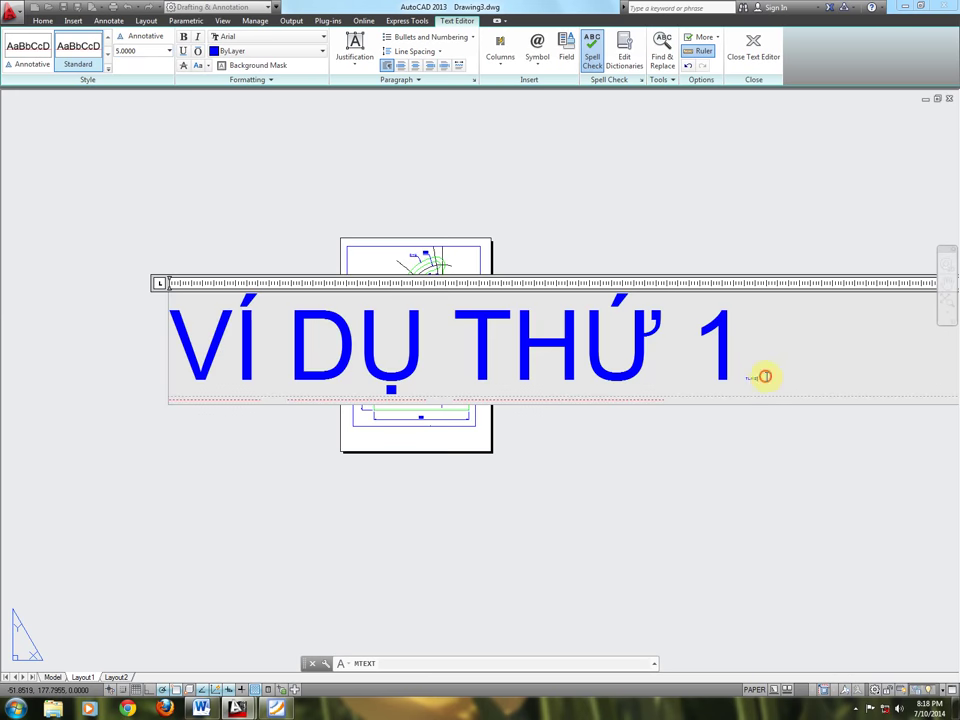
pyautogui.click(145, 51)
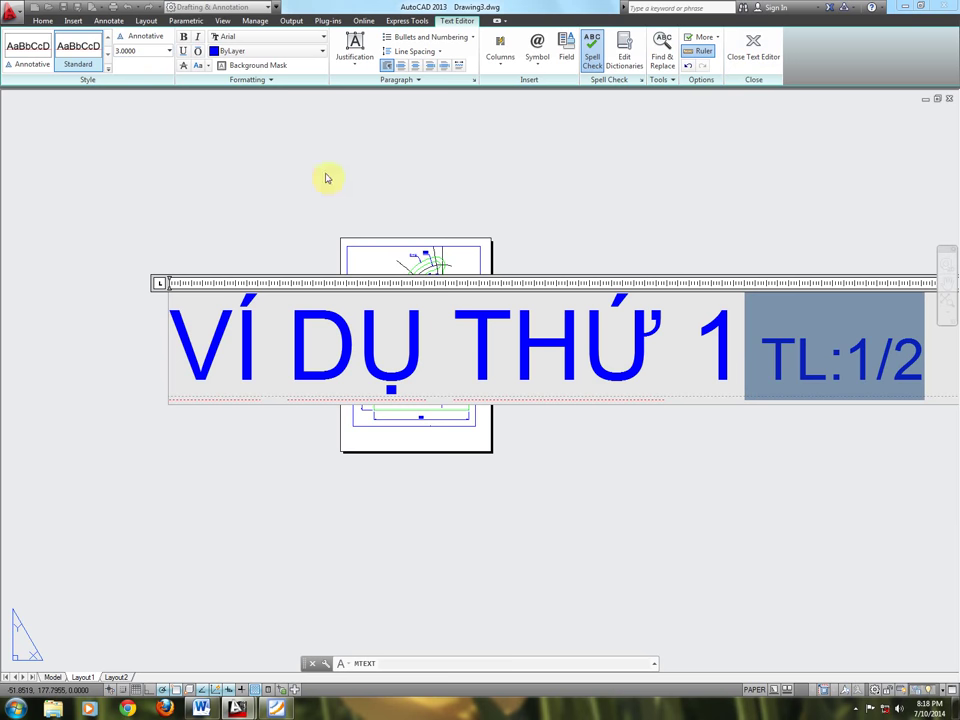
pyautogui.click(304, 253)
# Move the VÍ DỤ THỨ 1 caption onto the sheet beside the upper viewport.
pyautogui.scroll(4, 248, 300)
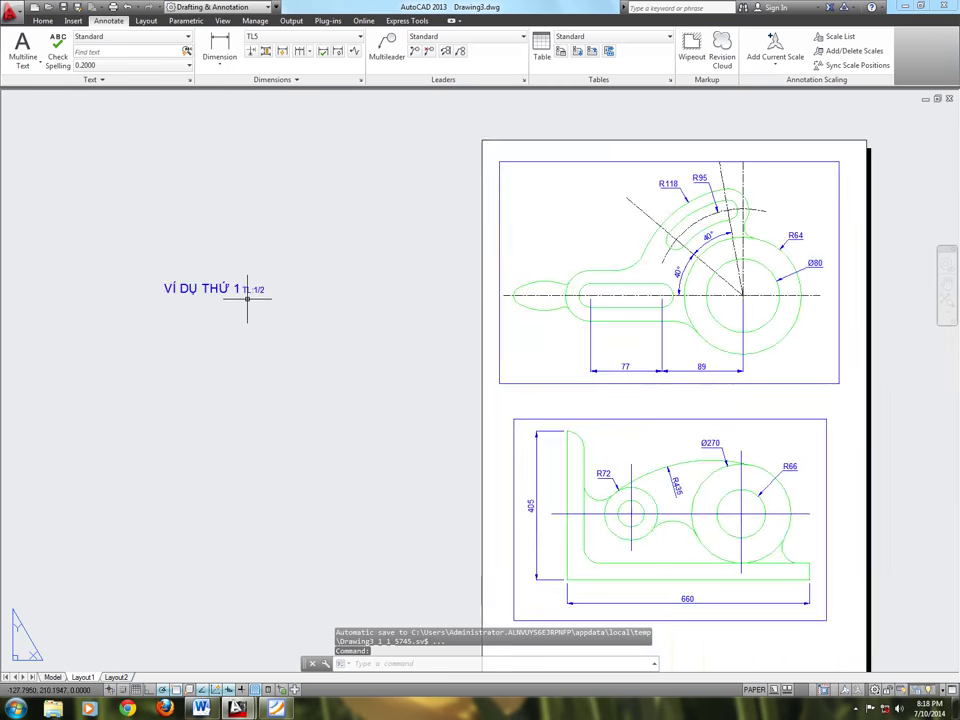
pyautogui.scroll(2, 250, 302)
pyautogui.moveTo(252, 304)
pyautogui.mouseDown(button='middle')
pyautogui.moveTo(214, 304)
pyautogui.moveTo(204, 289)
pyautogui.mouseUp(button='middle')
pyautogui.scroll(-2, 220, 306)
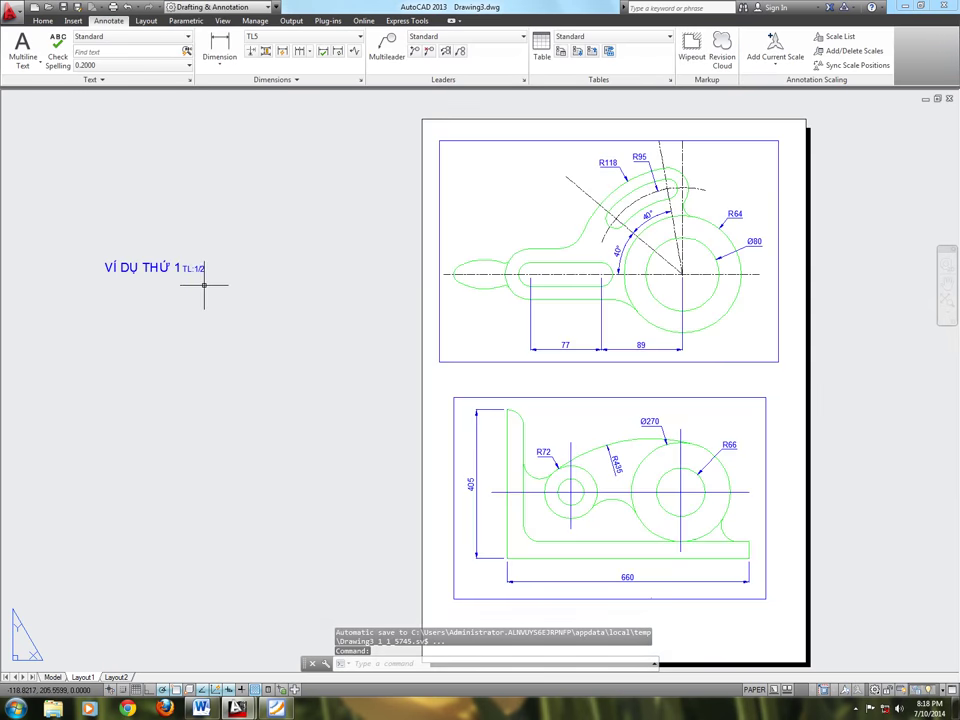
pyautogui.write('m')
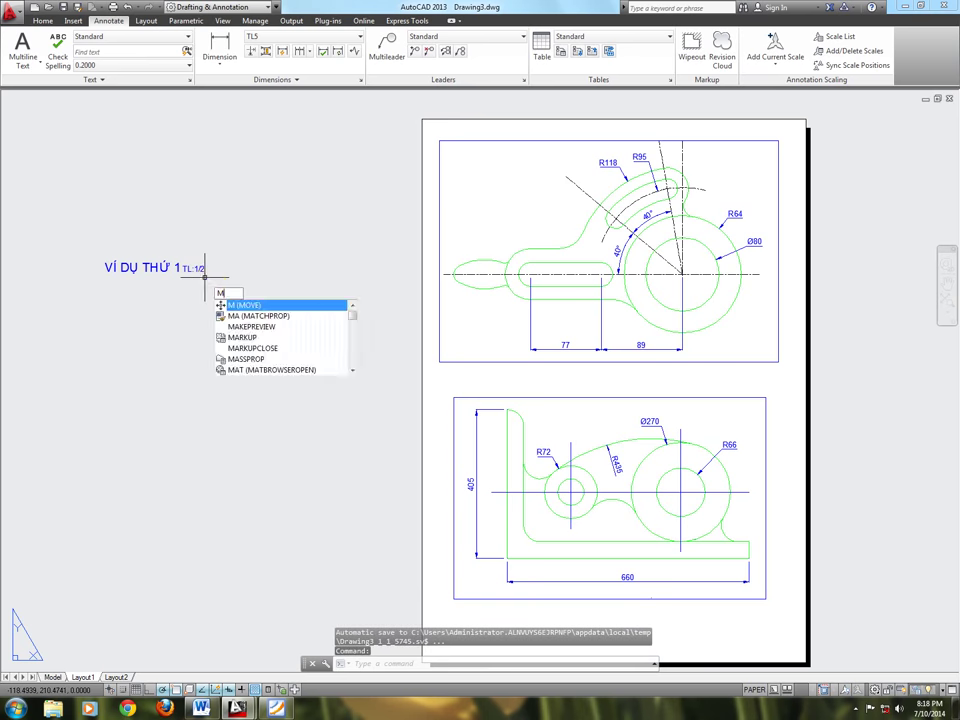
pyautogui.press('Return')
pyautogui.click(170, 267)
pyautogui.press('Return')
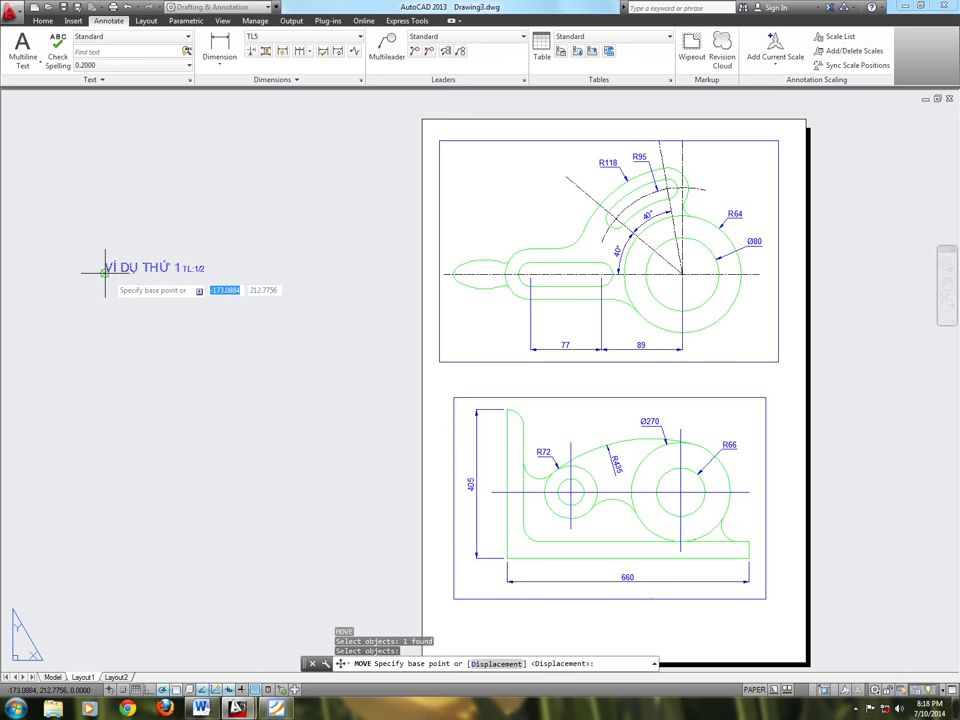
pyautogui.click(104, 272)
pyautogui.scroll(2, 590, 378)
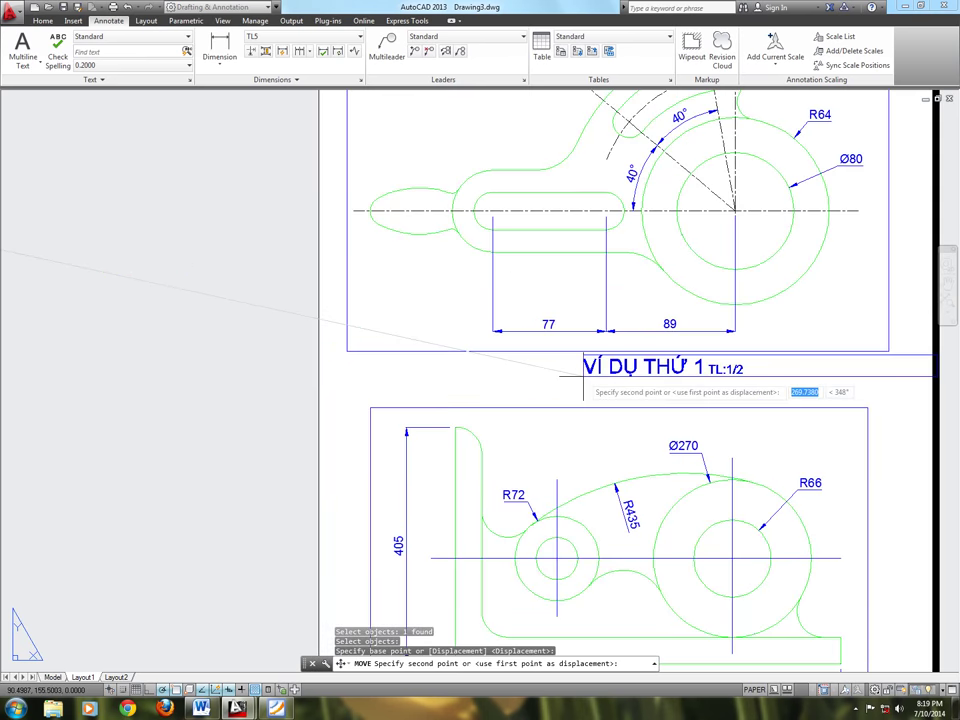
pyautogui.click(583, 379)
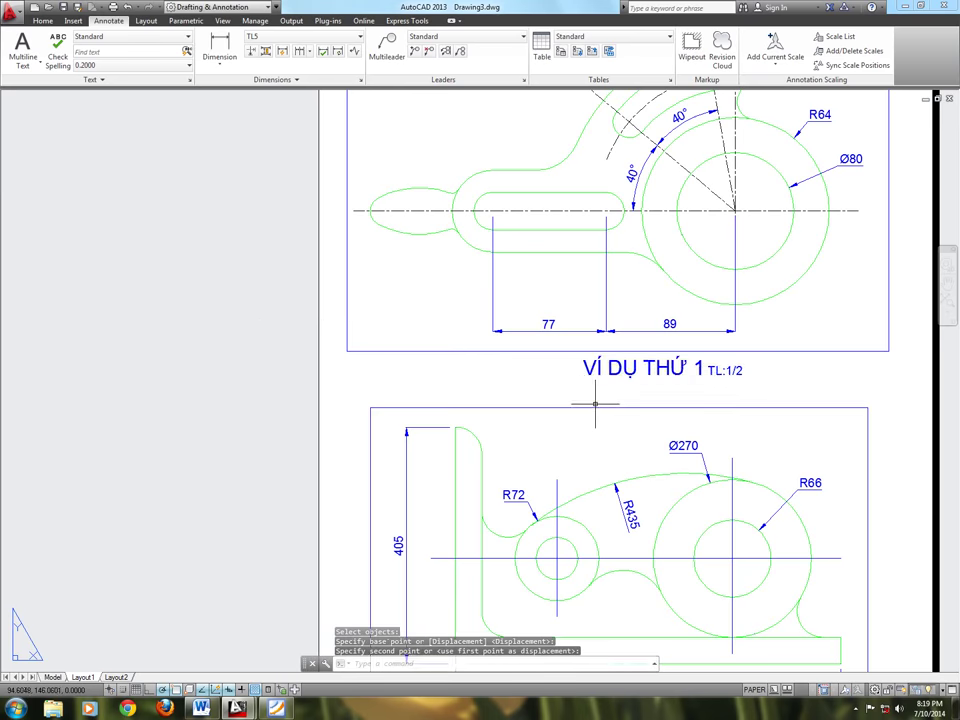
# Copy the VÍ DỤ THỨ 1 TL:1/2 caption to just below the lower viewport.
pyautogui.scroll(-2, 600, 413)
pyautogui.moveTo(617, 413); pyautogui.dragTo(506, 354, button='middle')
pyautogui.moveTo(568, 392); pyautogui.dragTo(579, 386, button='middle')
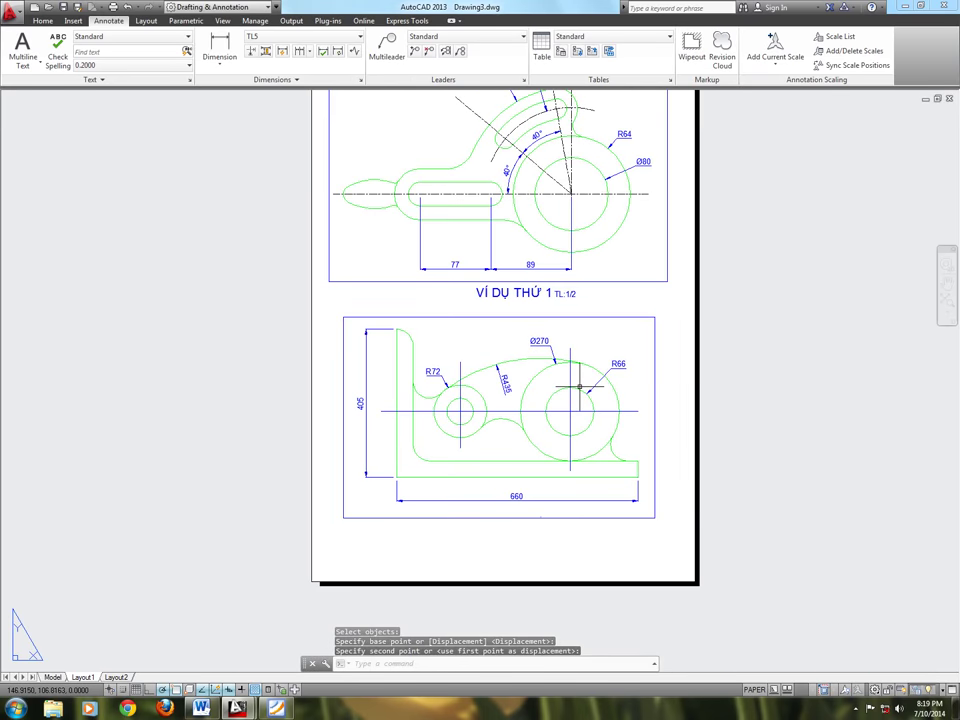
pyautogui.write('co')
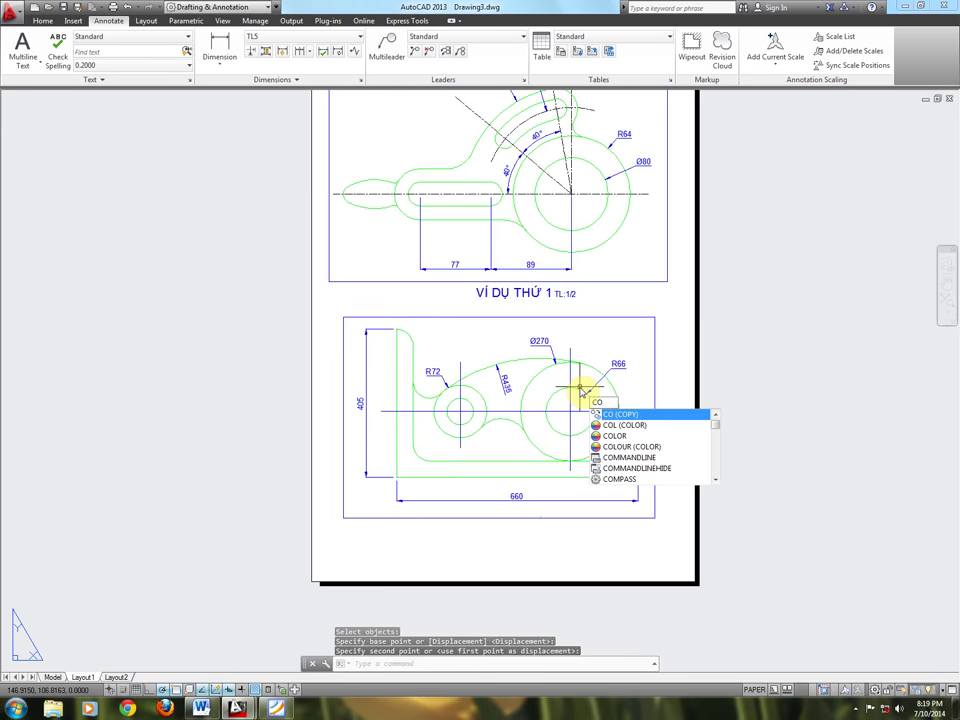
pyautogui.press('Return')
pyautogui.click(503, 295)
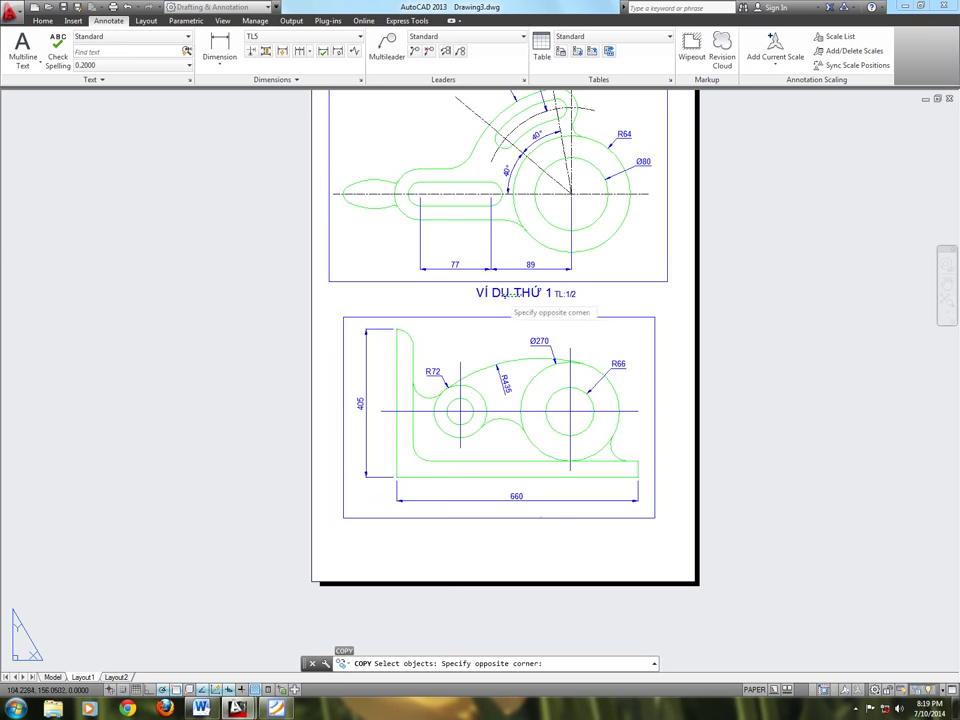
pyautogui.click(489, 306)
pyautogui.press('Return')
pyautogui.click(787, 184)
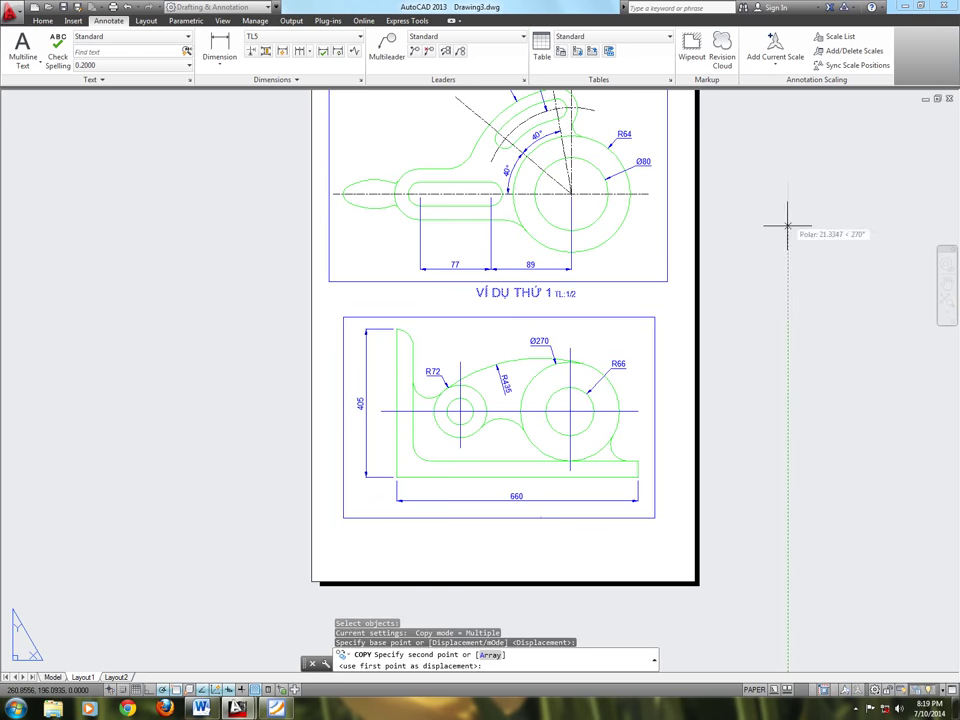
pyautogui.click(787, 409)
pyautogui.press('Return')
pyautogui.write('d')
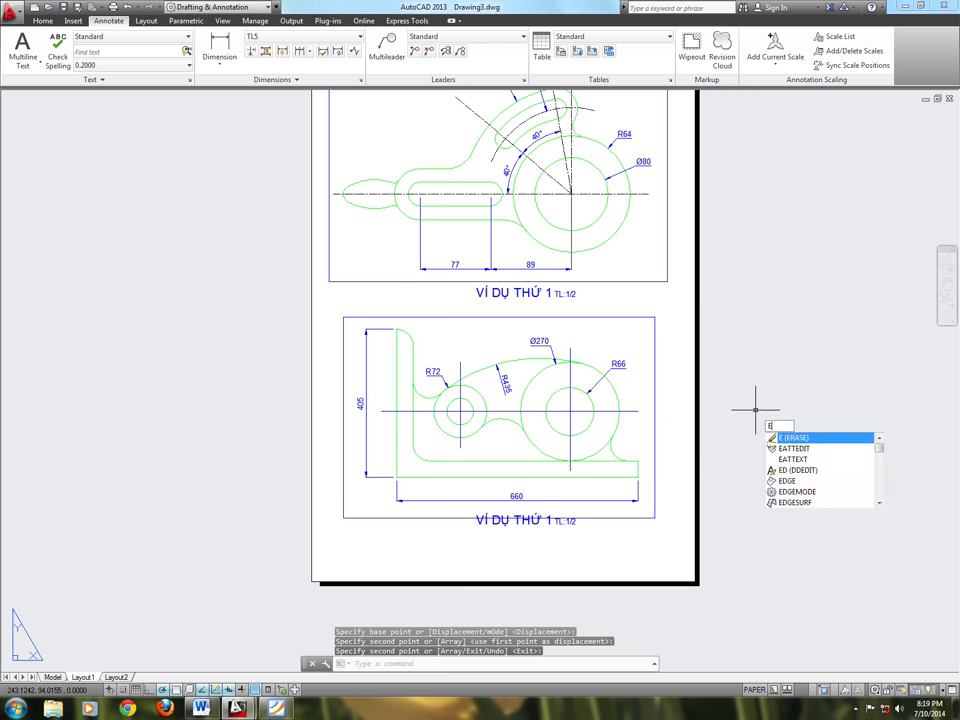
pyautogui.write('d')
pyautogui.press('Return')
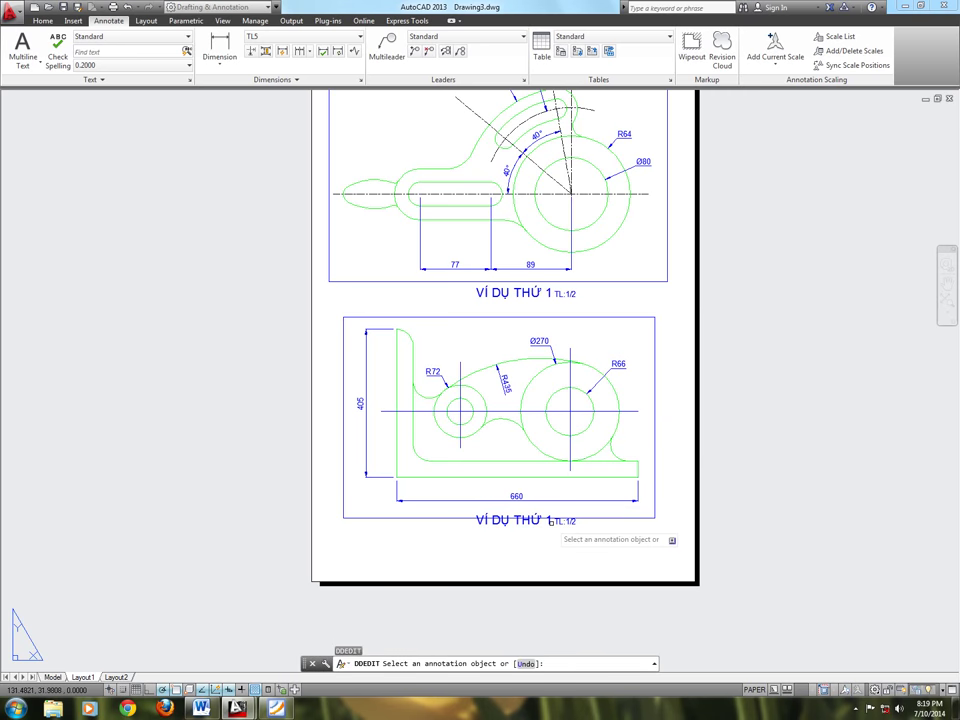
# Edit the copied caption, changing 1 to 2 and TL:1/2 to TL:1/5.
pyautogui.click(541, 521)
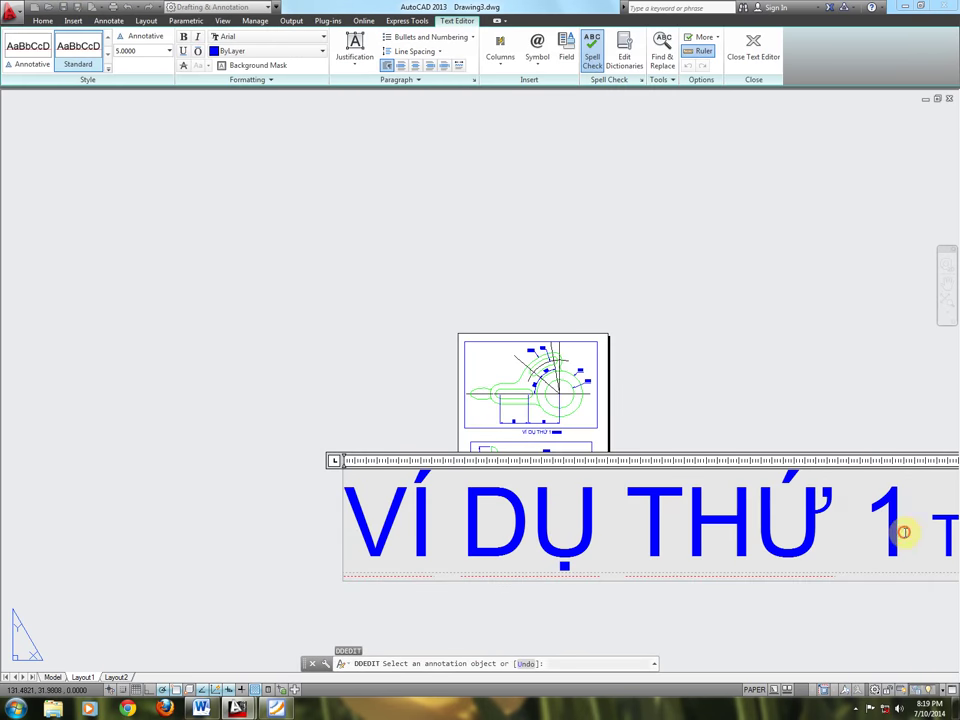
pyautogui.doubleClick(900, 525)
pyautogui.write('2')
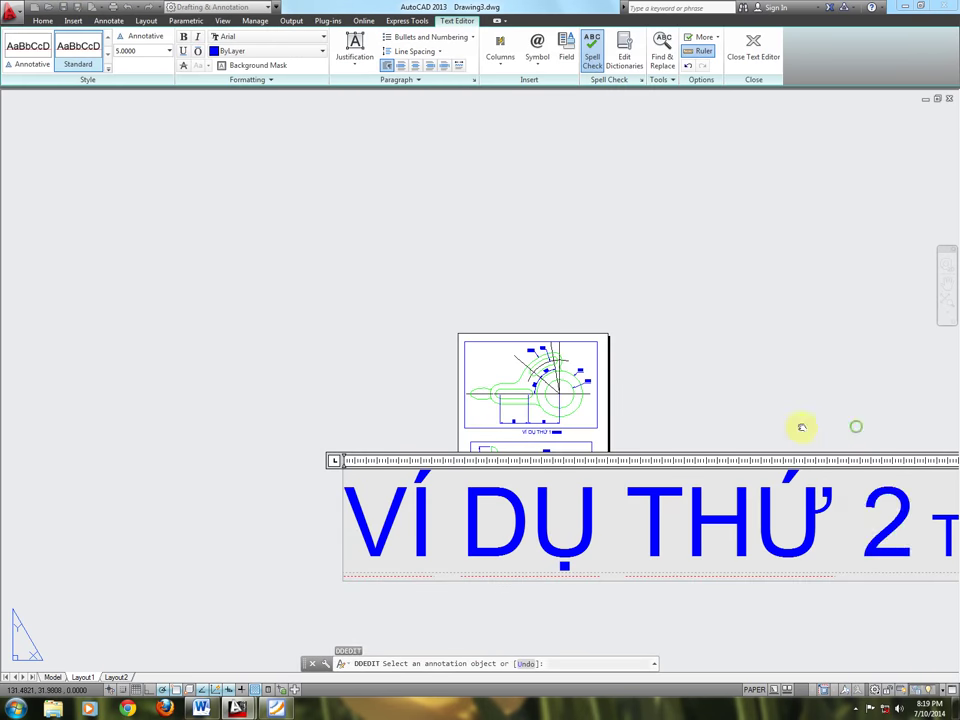
pyautogui.moveTo(797, 424); pyautogui.dragTo(532, 410, button='middle')
pyautogui.doubleClick(760, 520)
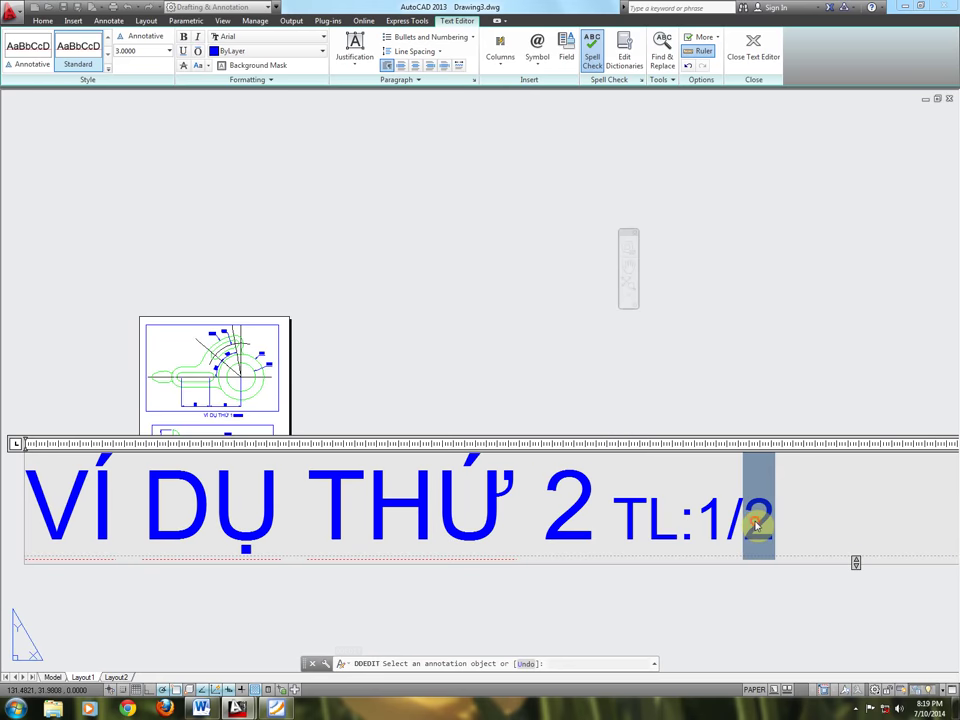
pyautogui.write('5')
pyautogui.click(684, 368)
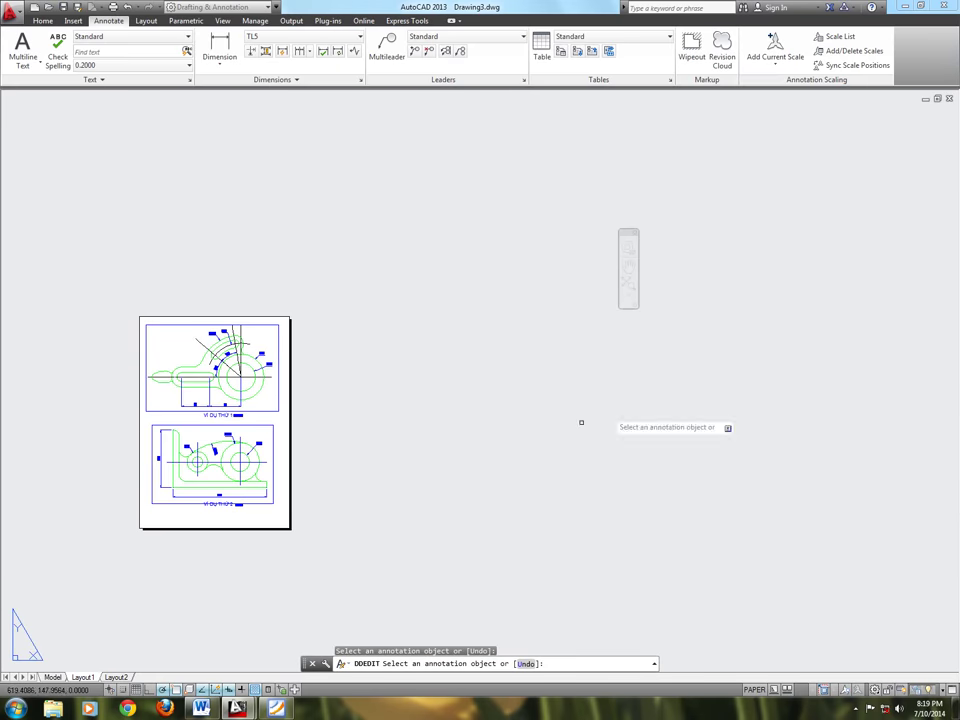
pyautogui.scroll(5, 105, 506)
pyautogui.moveTo(107, 506); pyautogui.dragTo(244, 522, button='middle')
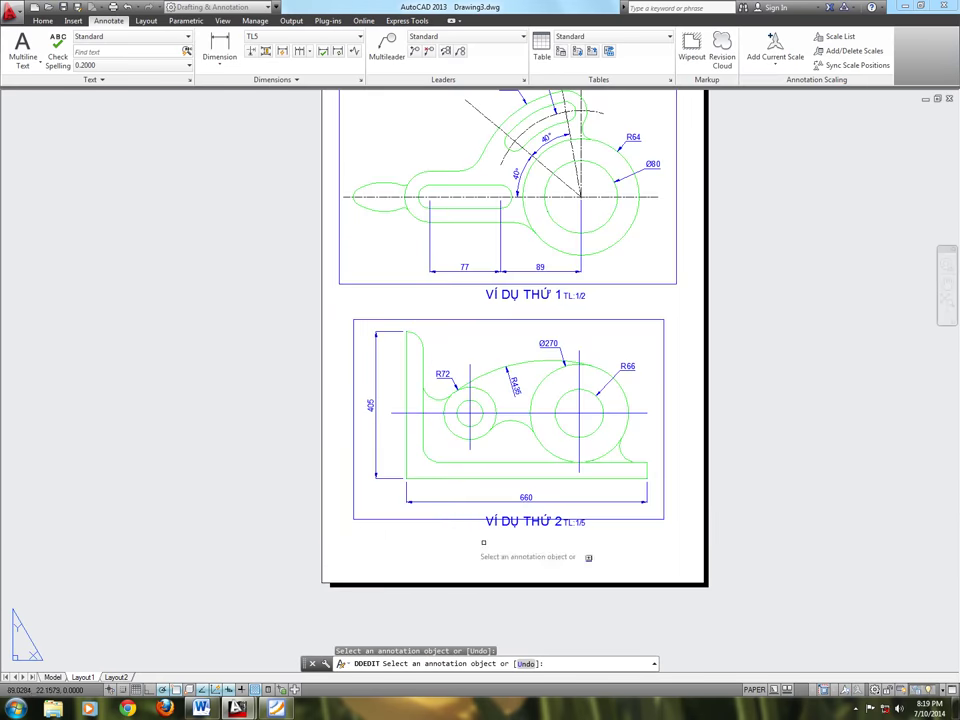
pyautogui.press('Escape')
pyautogui.press('Escape')
# Crossing-select the lower viewport and its VÍ DỤ THỨ 2 caption and shift them upward.
pyautogui.press('Return')
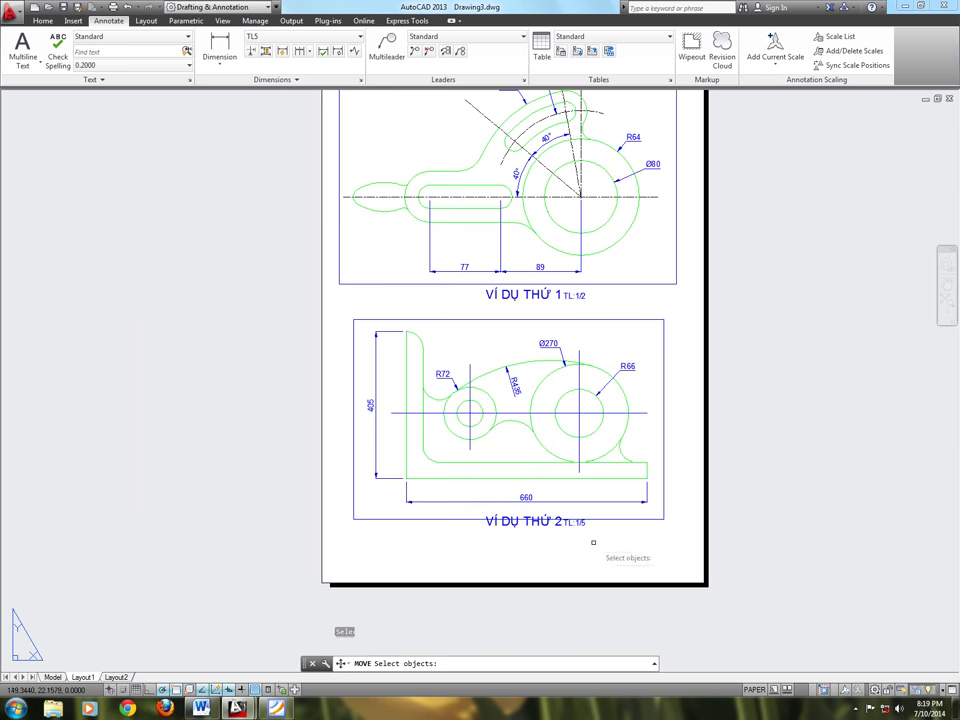
pyautogui.click(594, 542)
pyautogui.click(493, 470)
pyautogui.press('Return')
pyautogui.click(836, 521)
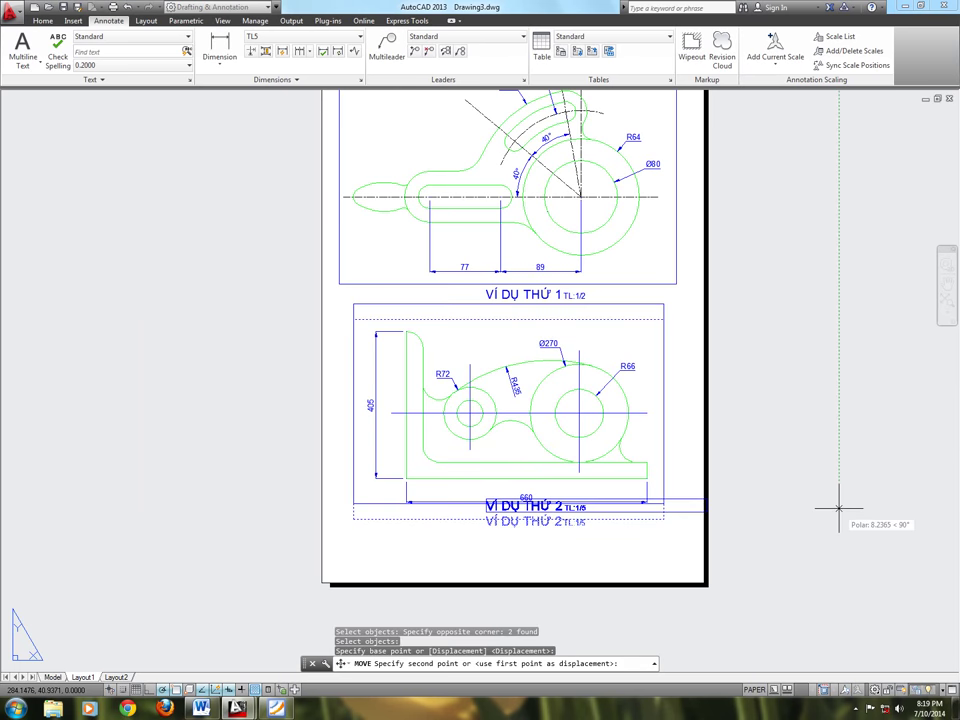
pyautogui.press('Escape')
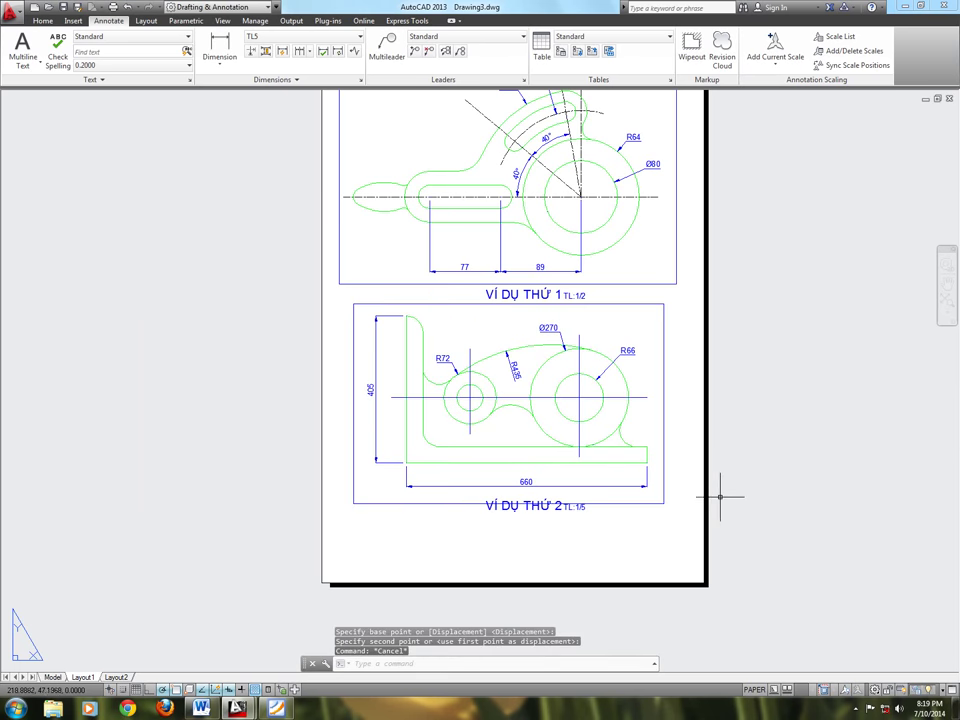
pyautogui.scroll(-2, 716, 497)
pyautogui.press('Escape')
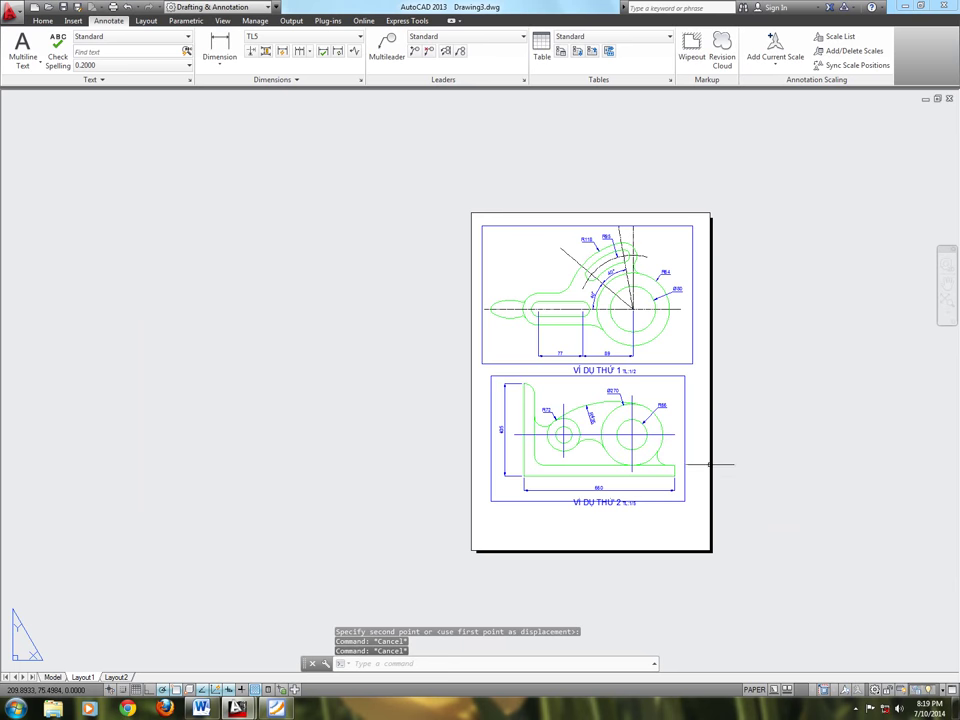
# Pan the sheet left to leave empty space on its right for the title block.
pyautogui.moveTo(709, 464); pyautogui.dragTo(675, 464, button='middle')
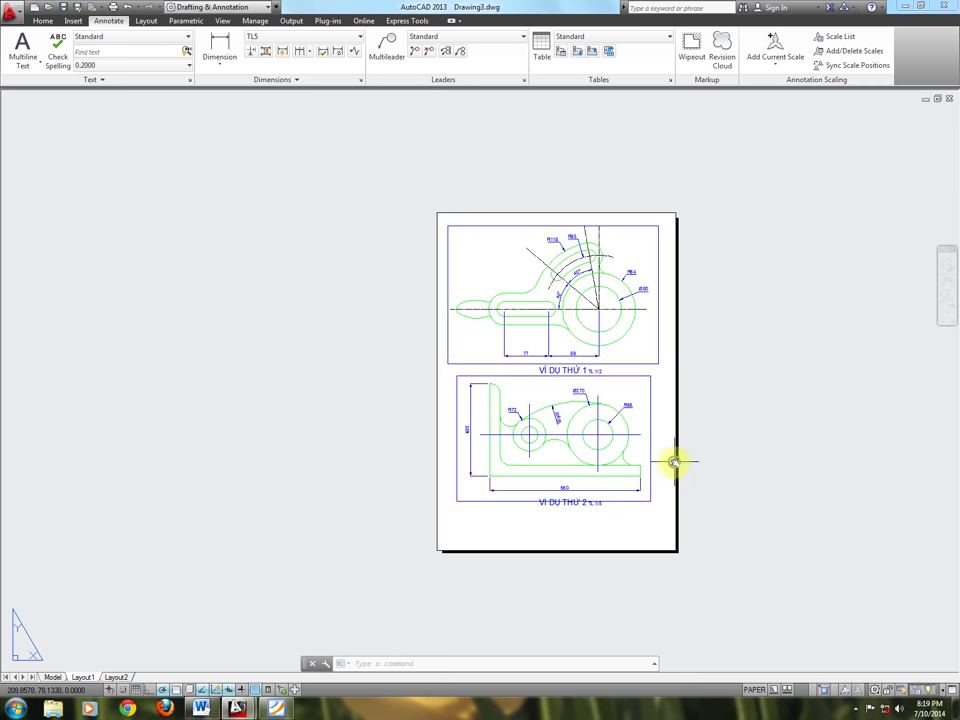
pyautogui.moveTo(675, 462); pyautogui.dragTo(605, 468, button='middle')
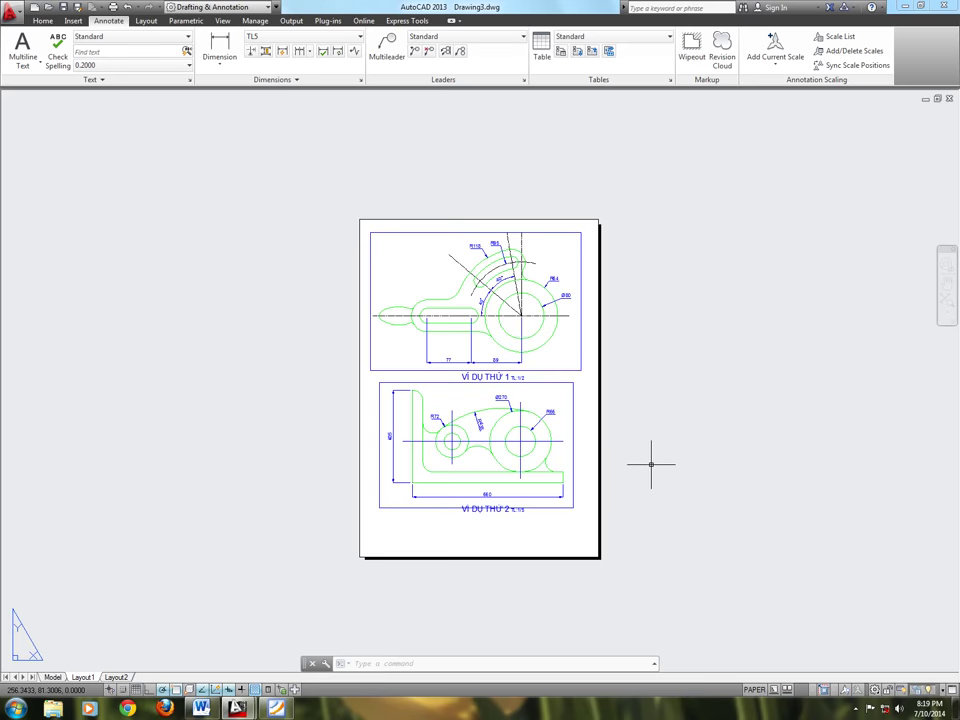
pyautogui.moveTo(651, 464); pyautogui.dragTo(548, 462, button='middle')
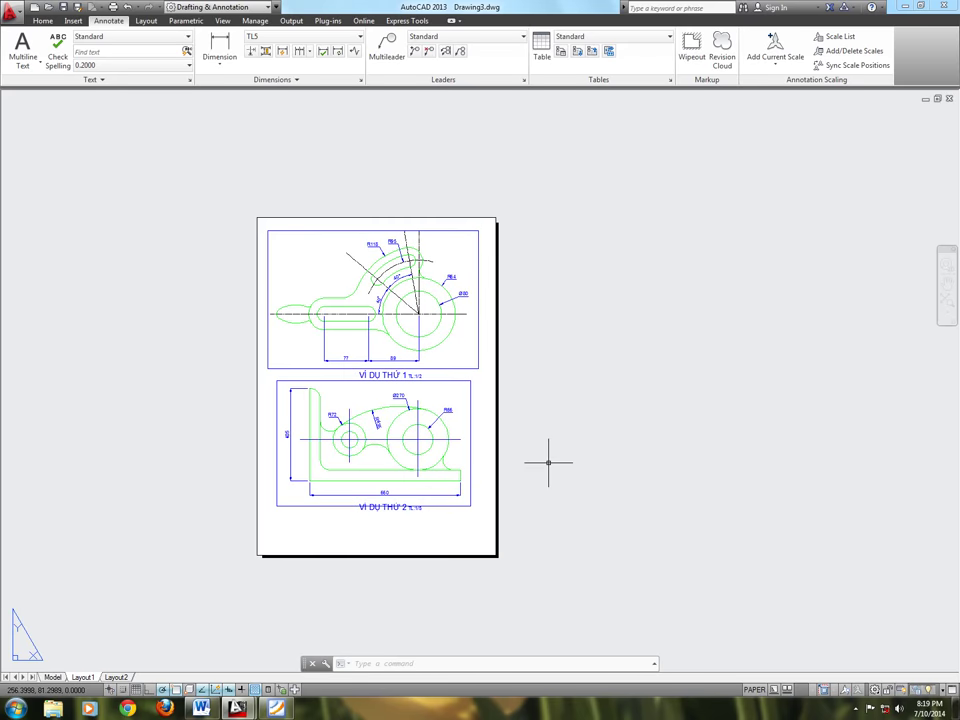
pyautogui.press('Escape')
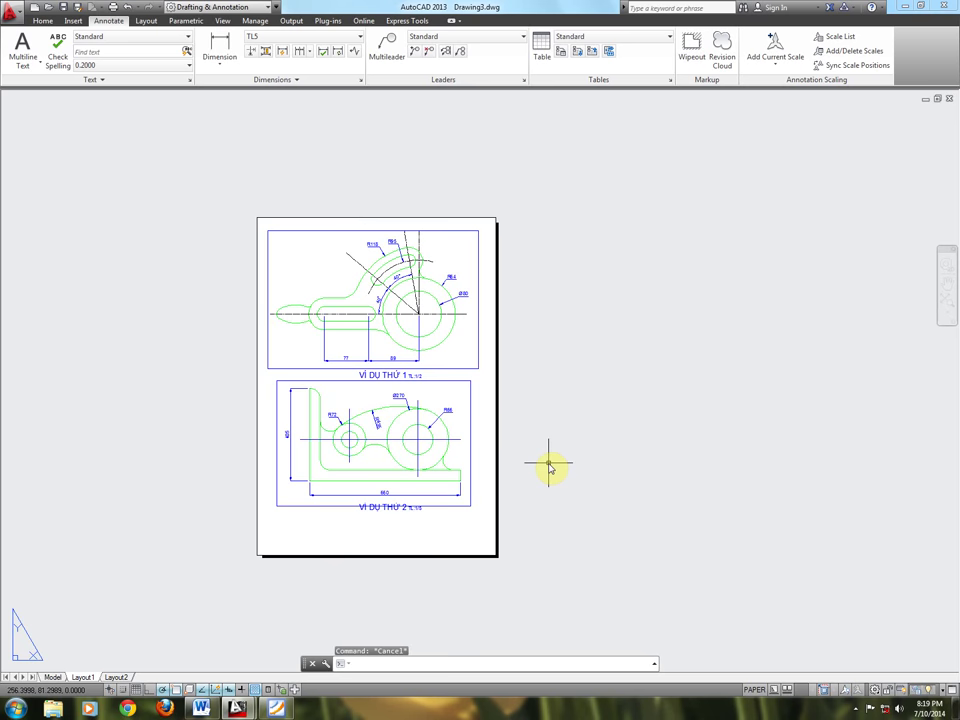
pyautogui.press('Escape')
pyautogui.press('Escape')
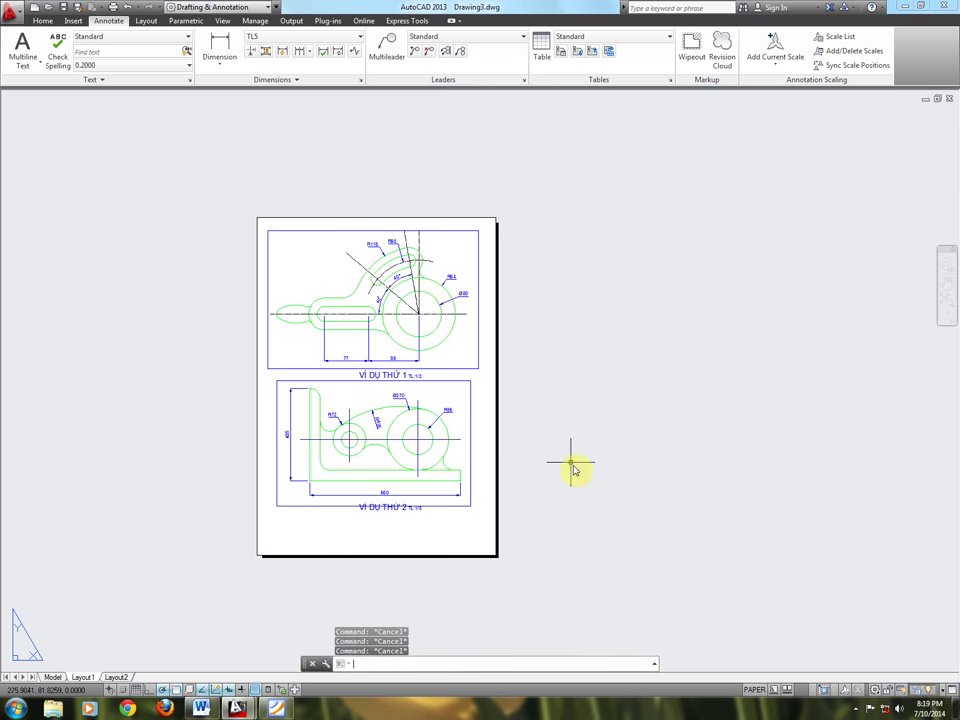
pyautogui.moveTo(583, 478); pyautogui.dragTo(478, 470, button='middle')
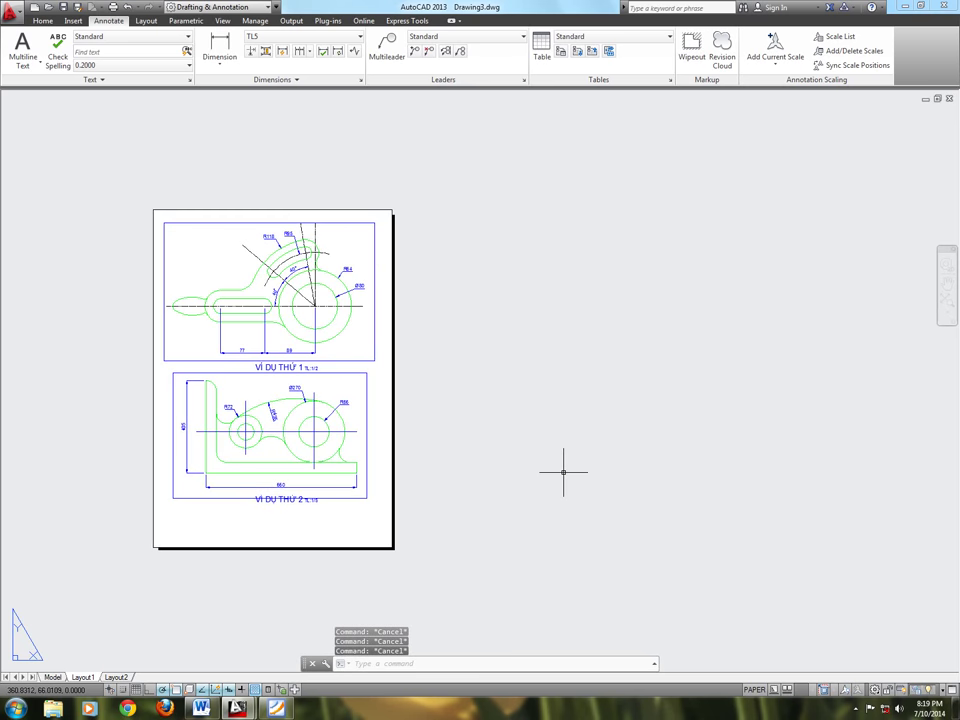
pyautogui.write('l')
pyautogui.press('Return')
# Draw the title block's top line beside the sheet from segments of 20, 40 and 6.
pyautogui.click(497, 468)
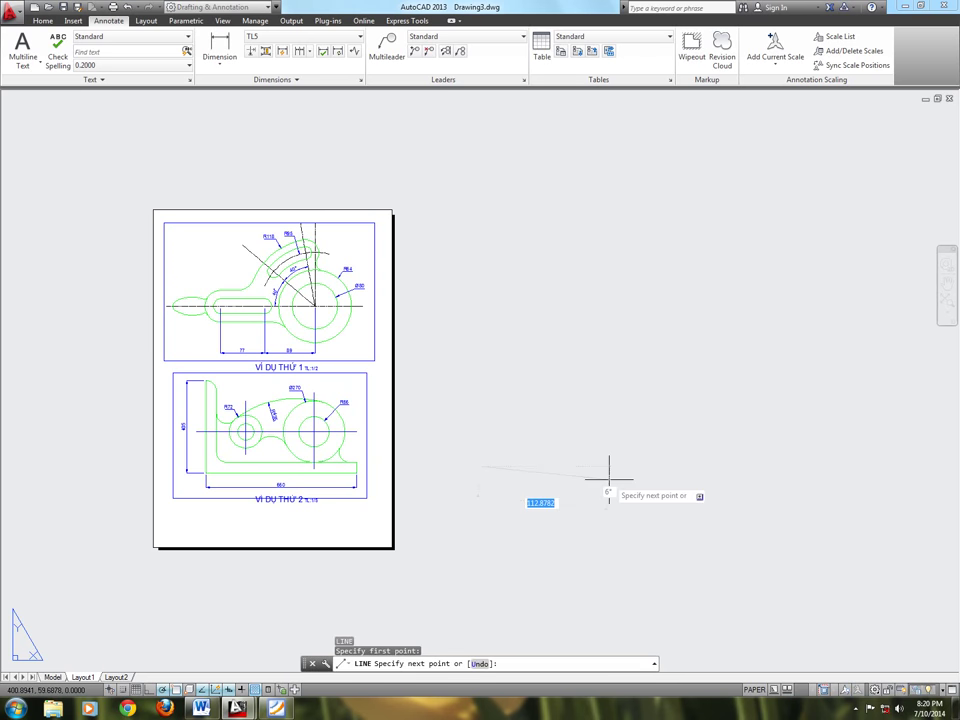
pyautogui.write('20')
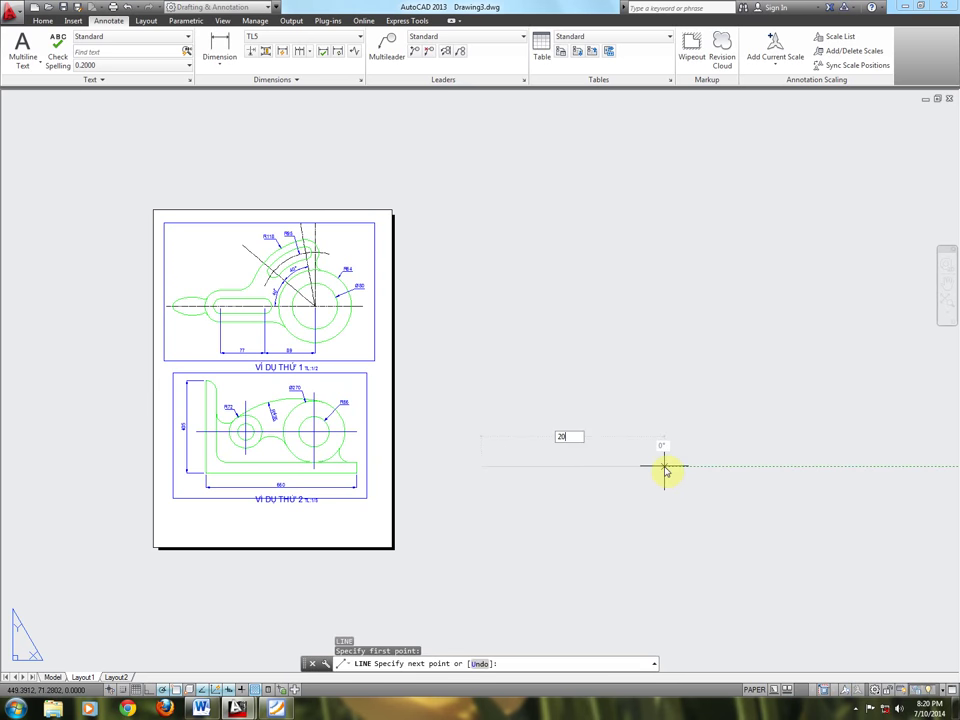
pyautogui.press('Return')
pyautogui.write('40')
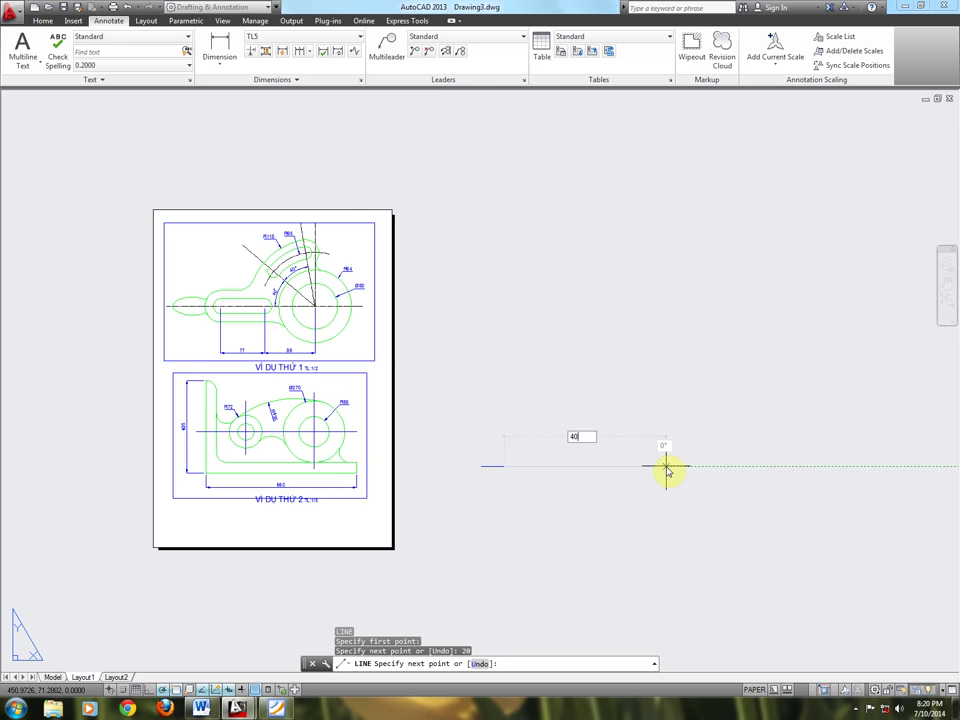
pyautogui.press('Return')
pyautogui.write('6')
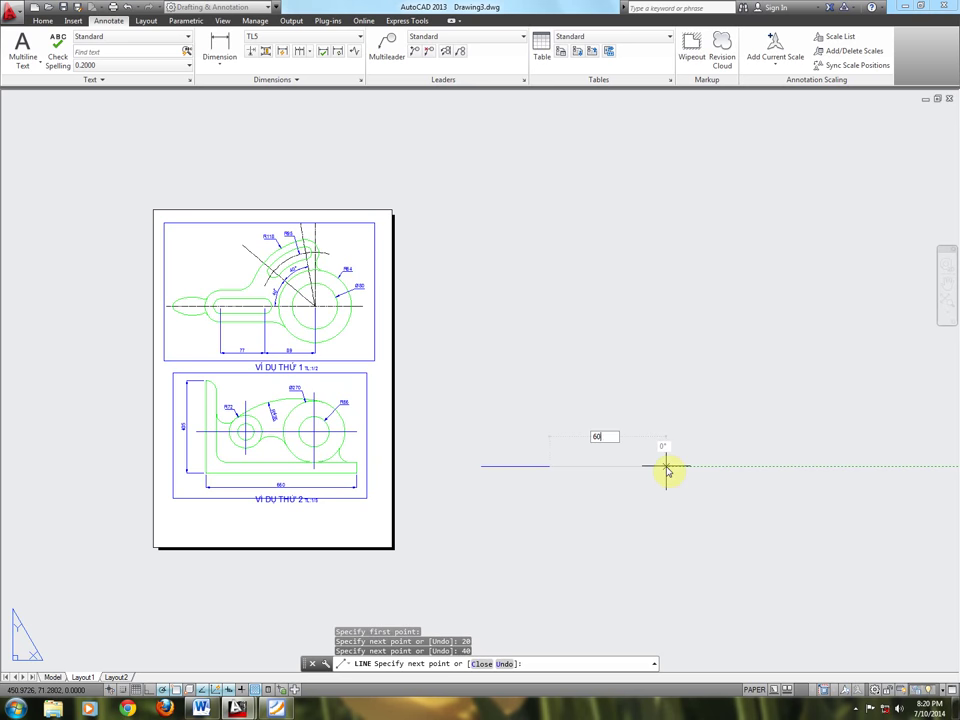
pyautogui.press('Return')
pyautogui.scroll(2, 518, 476)
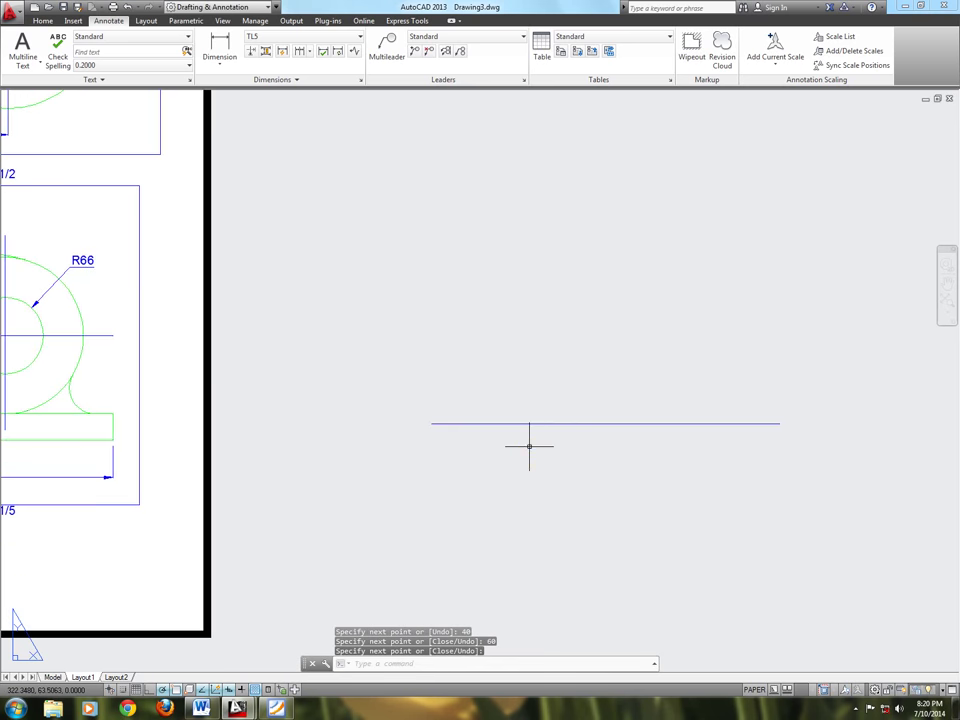
pyautogui.write('O')
# Offset the top line downward repeatedly at 6-unit spacing to form the upper rows.
pyautogui.press('Return')
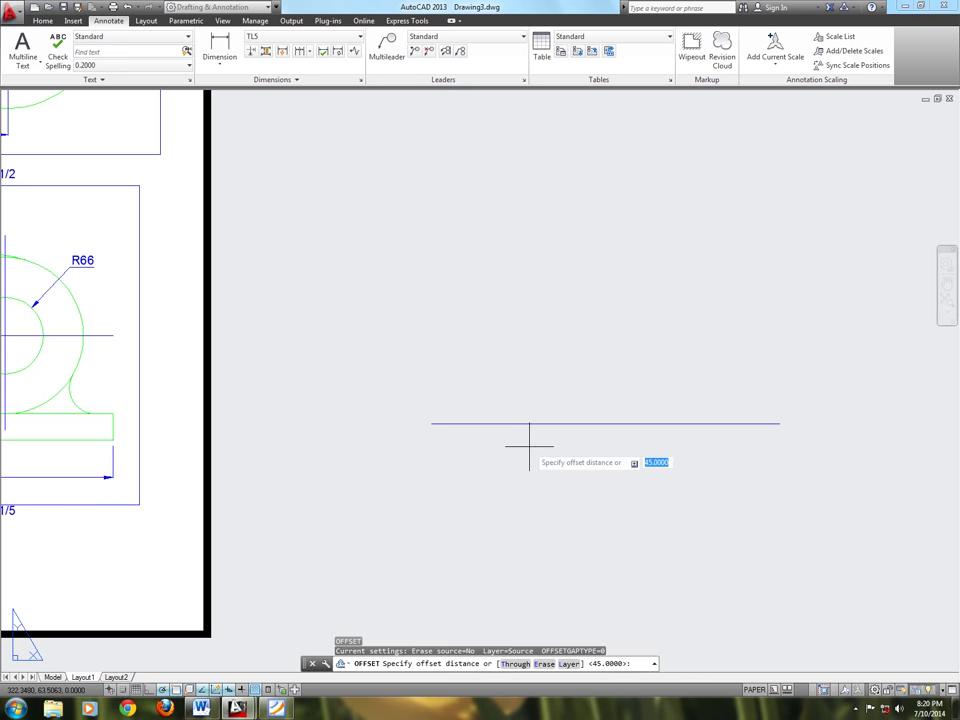
pyautogui.write('6')
pyautogui.press('Return')
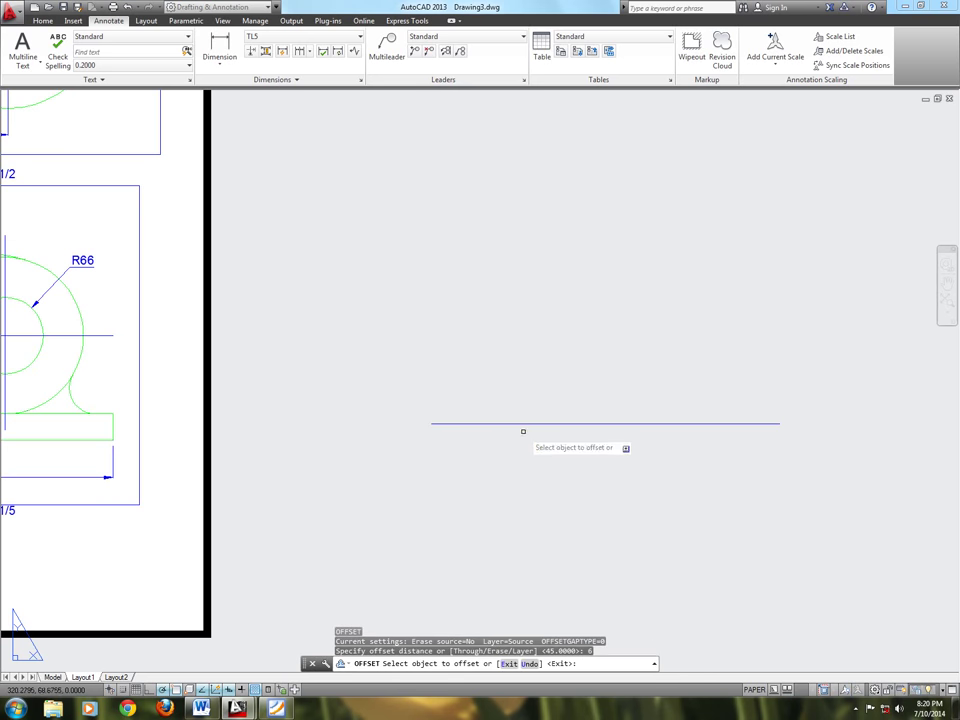
pyautogui.click(499, 423)
pyautogui.click(499, 455)
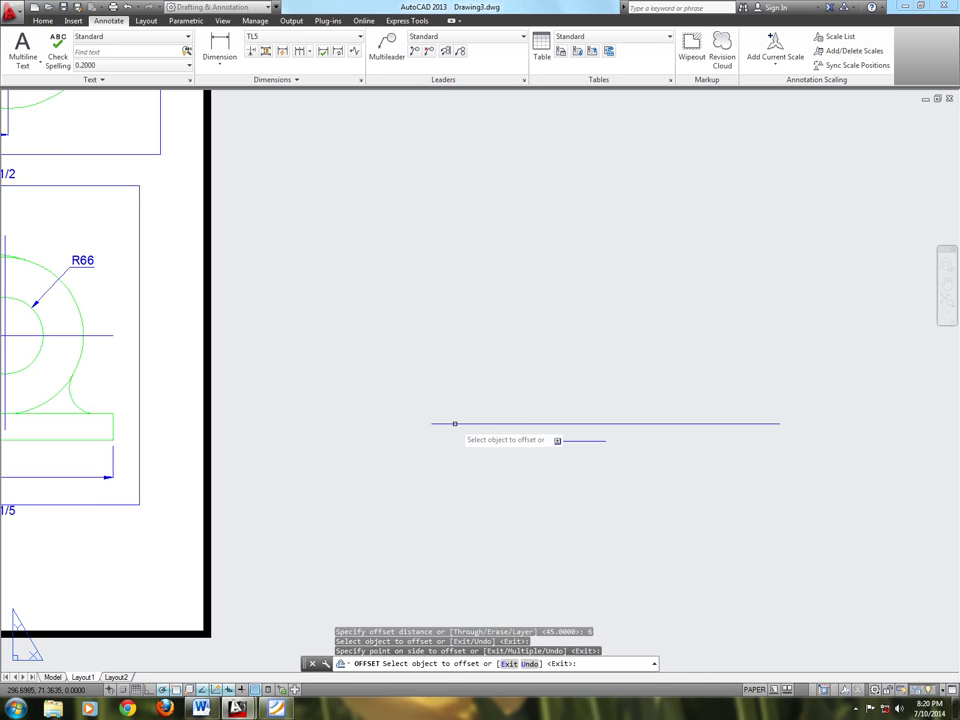
pyautogui.click(454, 424)
pyautogui.click(447, 443)
pyautogui.click(447, 443)
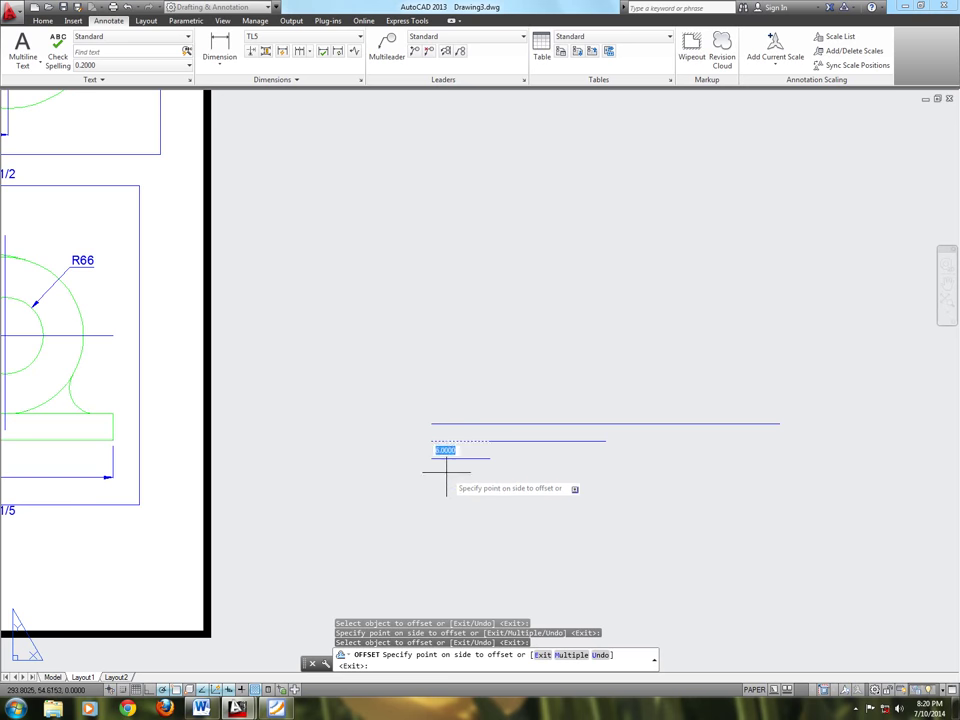
pyautogui.click(449, 468)
pyautogui.click(506, 441)
pyautogui.click(506, 470)
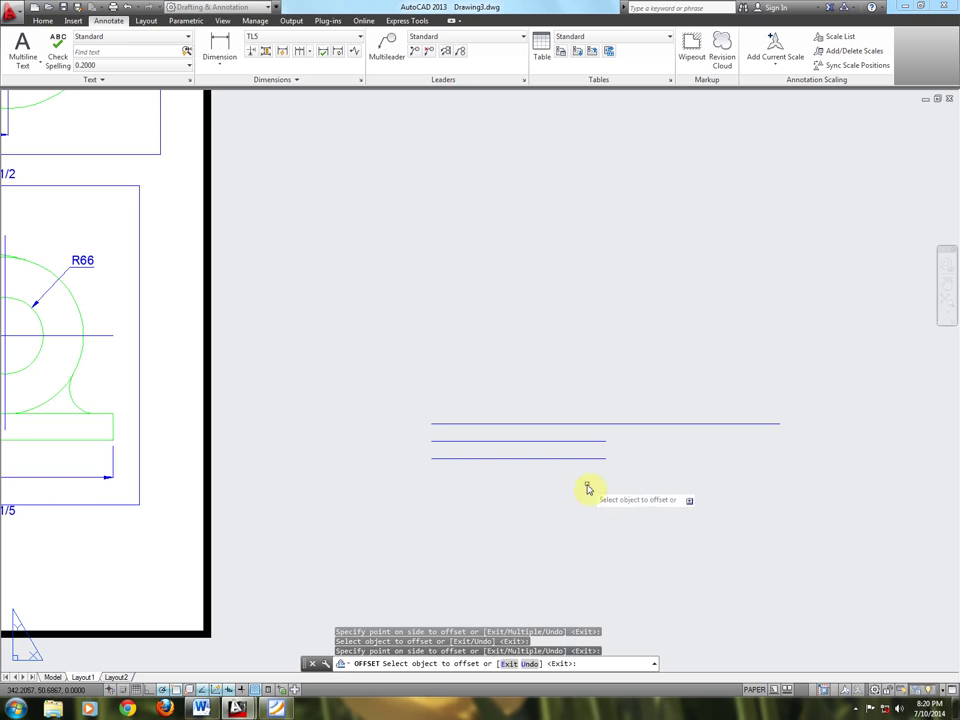
# Offset further lines 12 units apart to form the lower rows and bottom edge.
pyautogui.press('Return')
pyautogui.press('Return')
pyautogui.press('Return')
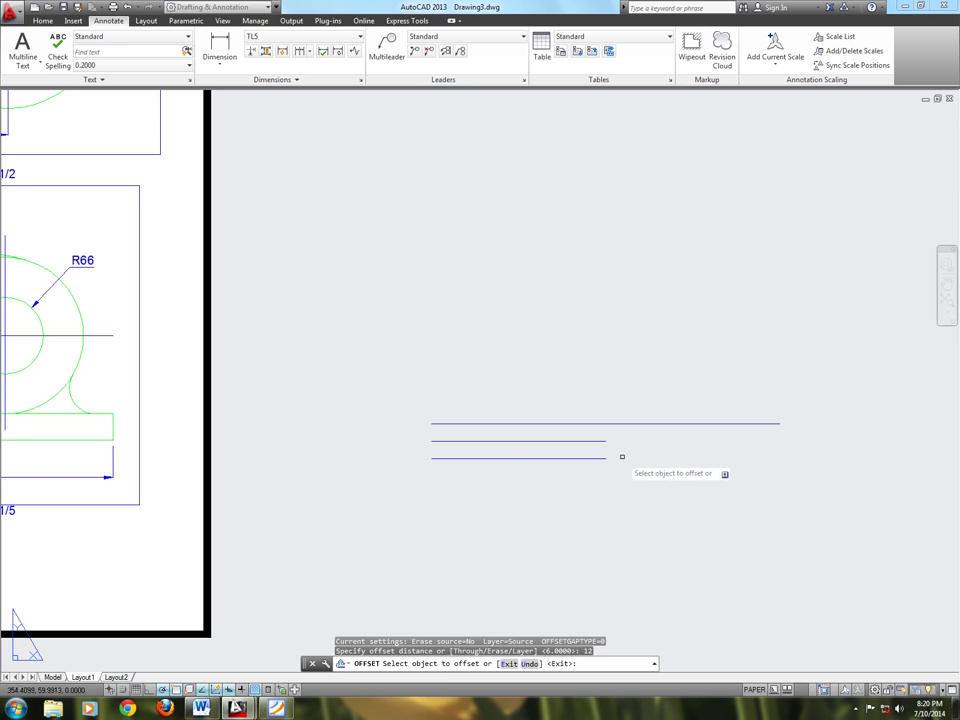
pyautogui.click(636, 423)
pyautogui.click(637, 458)
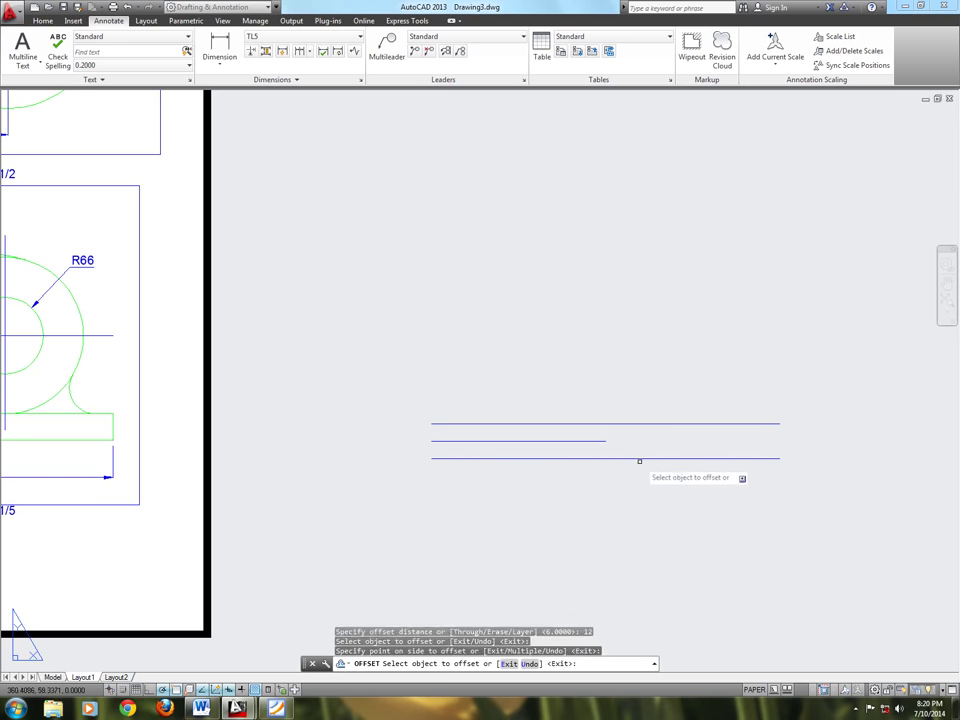
pyautogui.click(641, 457)
pyautogui.click(568, 476)
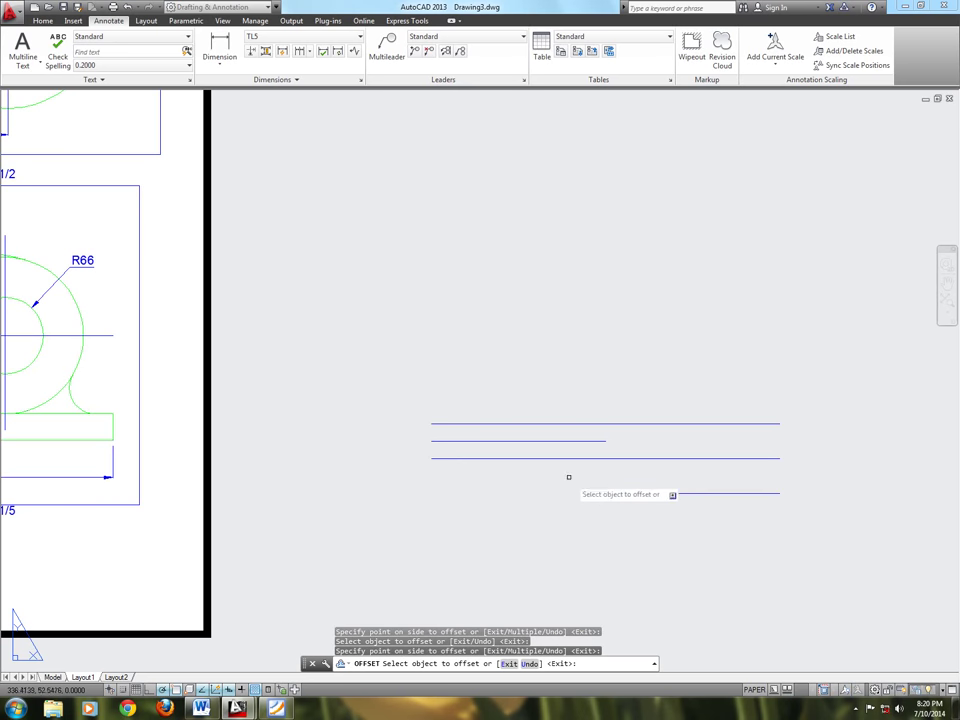
pyautogui.click(561, 458)
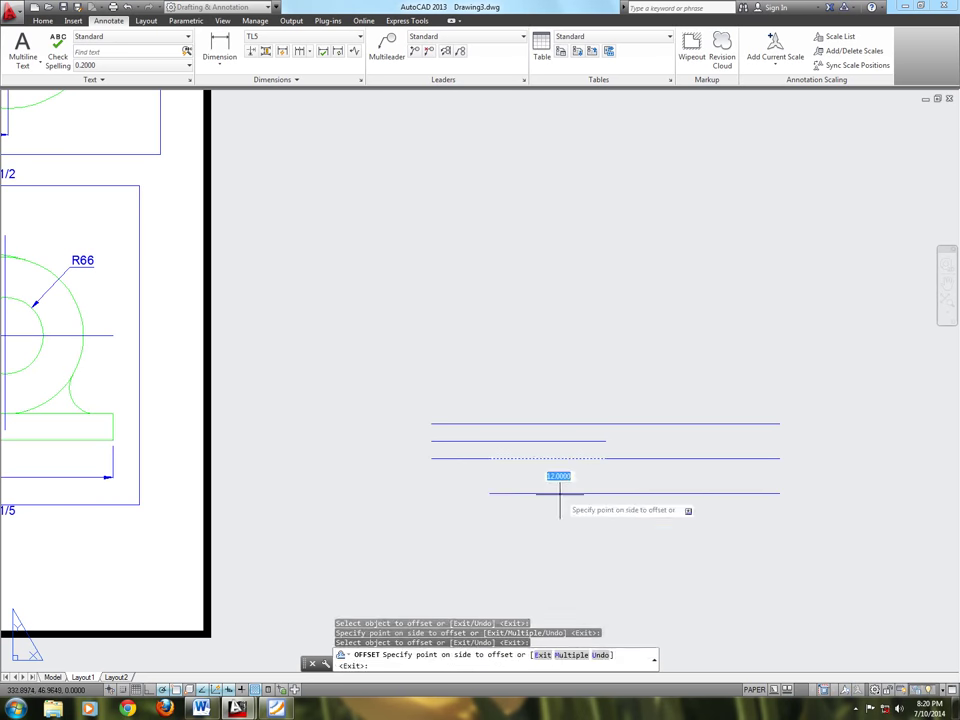
pyautogui.click(548, 496)
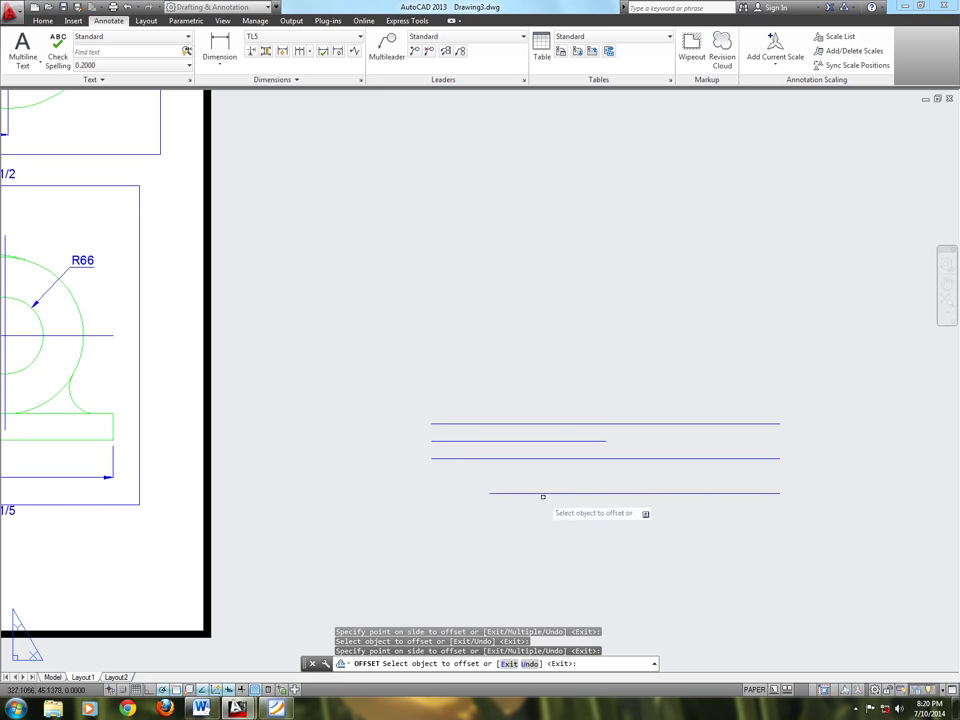
pyautogui.click(450, 459)
pyautogui.click(470, 484)
pyautogui.rightClick(501, 482)
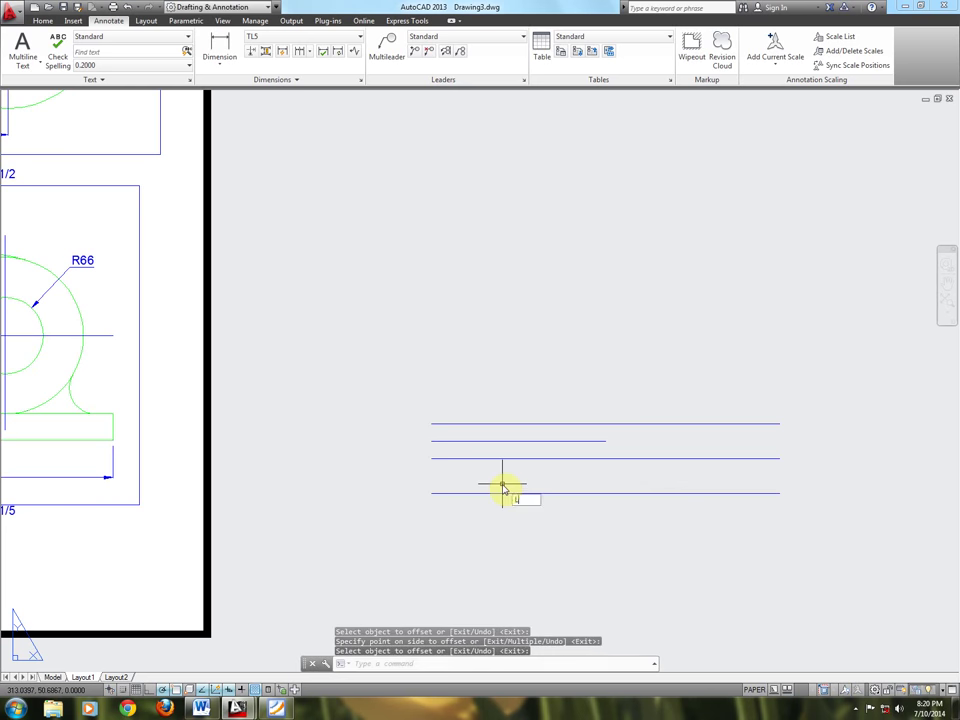
# Begin a line at the title block's top-left corner.
pyautogui.write('l')
pyautogui.press('Return')
pyautogui.click(431, 424)
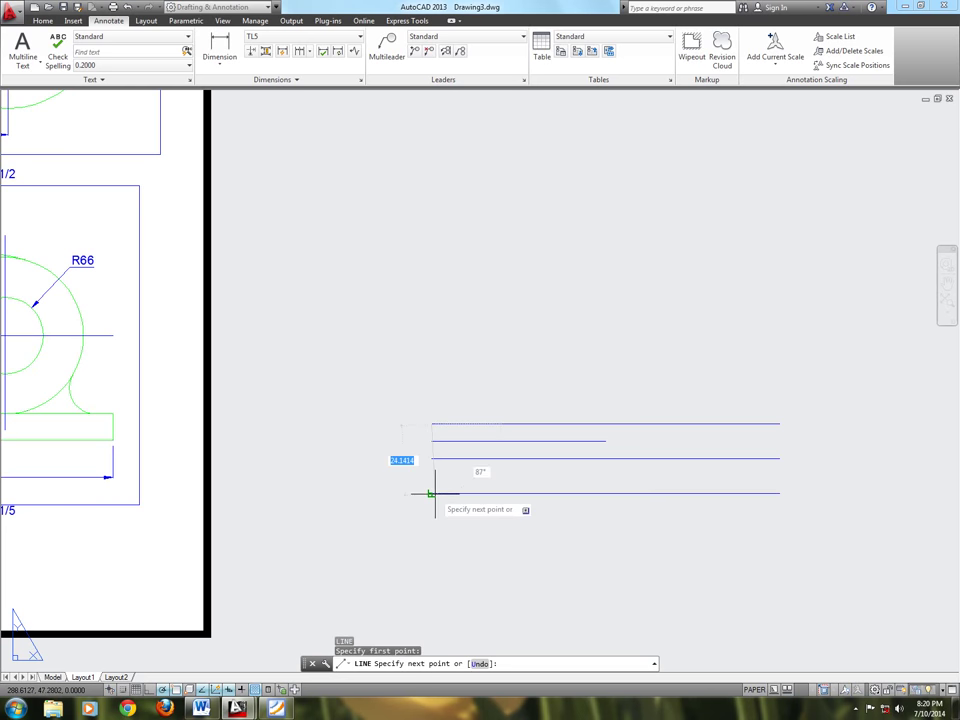
# Draw the short divider, the middle divider and the right edge of the title block.
pyautogui.press('Escape')
pyautogui.press('Return')
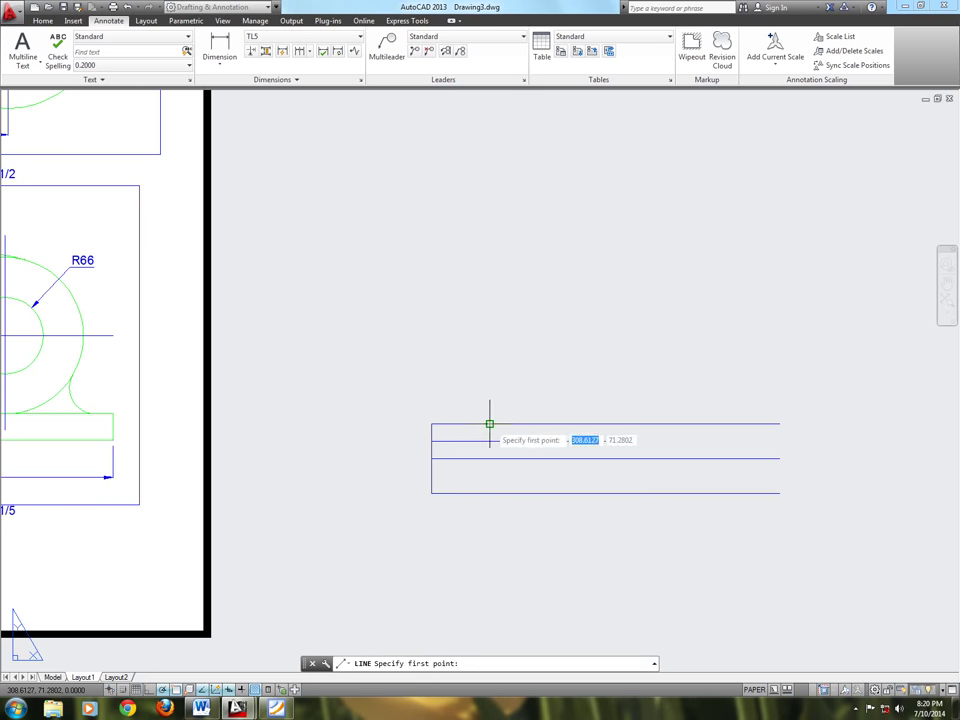
pyautogui.click(490, 424)
pyautogui.click(490, 458)
pyautogui.press('Return')
pyautogui.press('Return')
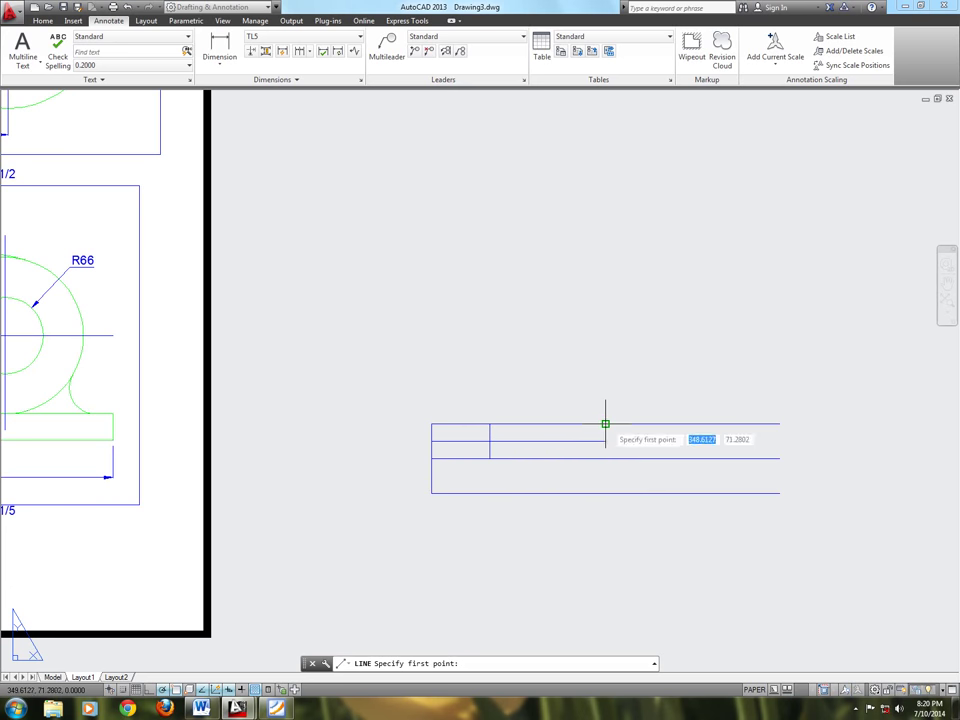
pyautogui.click(606, 424)
pyautogui.click(606, 493)
pyautogui.press('Return')
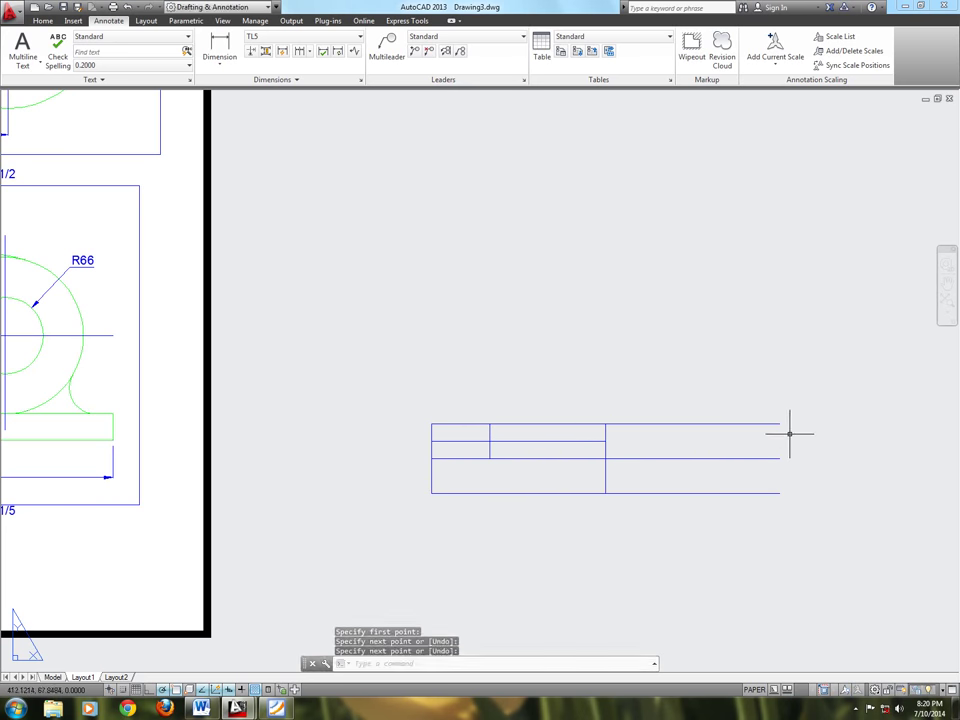
pyautogui.press('Return')
pyautogui.click(780, 424)
pyautogui.click(780, 493)
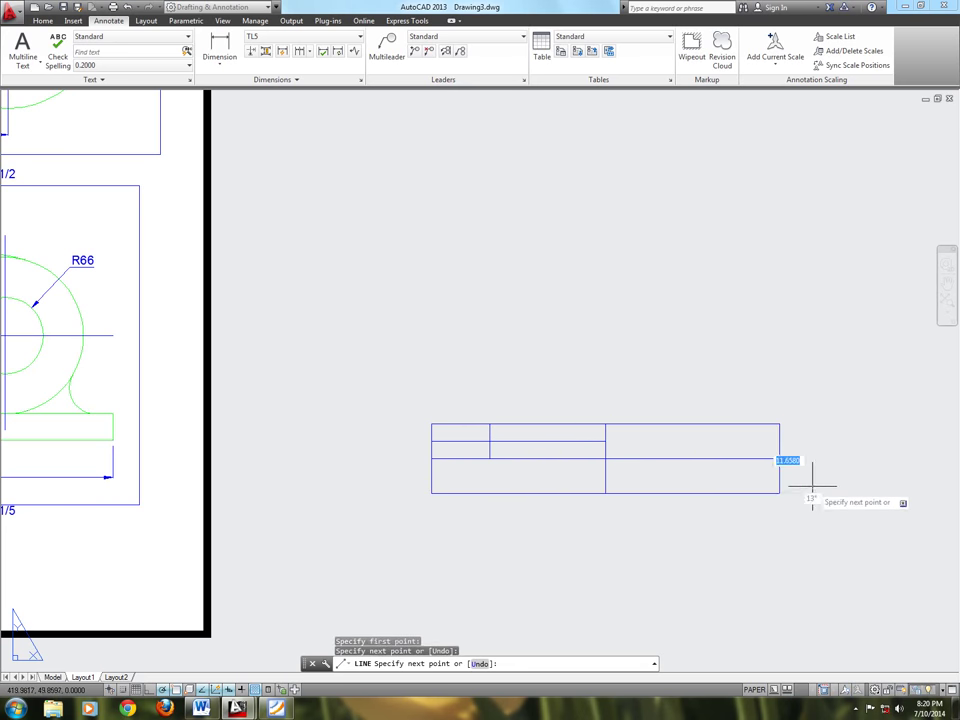
pyautogui.press('Return')
pyautogui.press('Return')
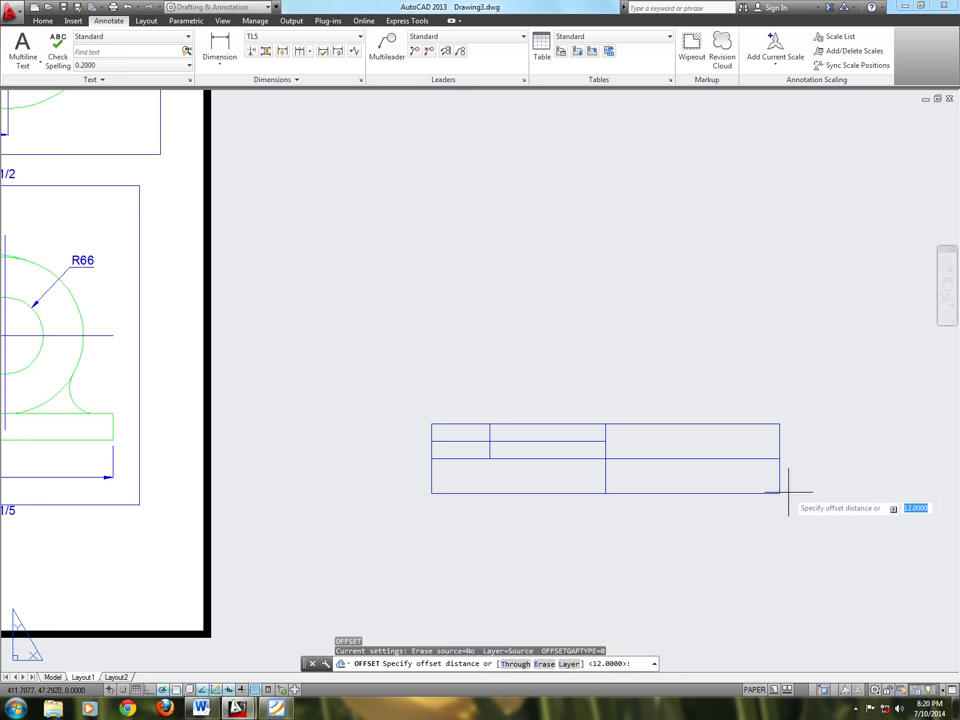
# Offset the right edge 20 units inward and trim away the new divider's upper part.
pyautogui.write('20')
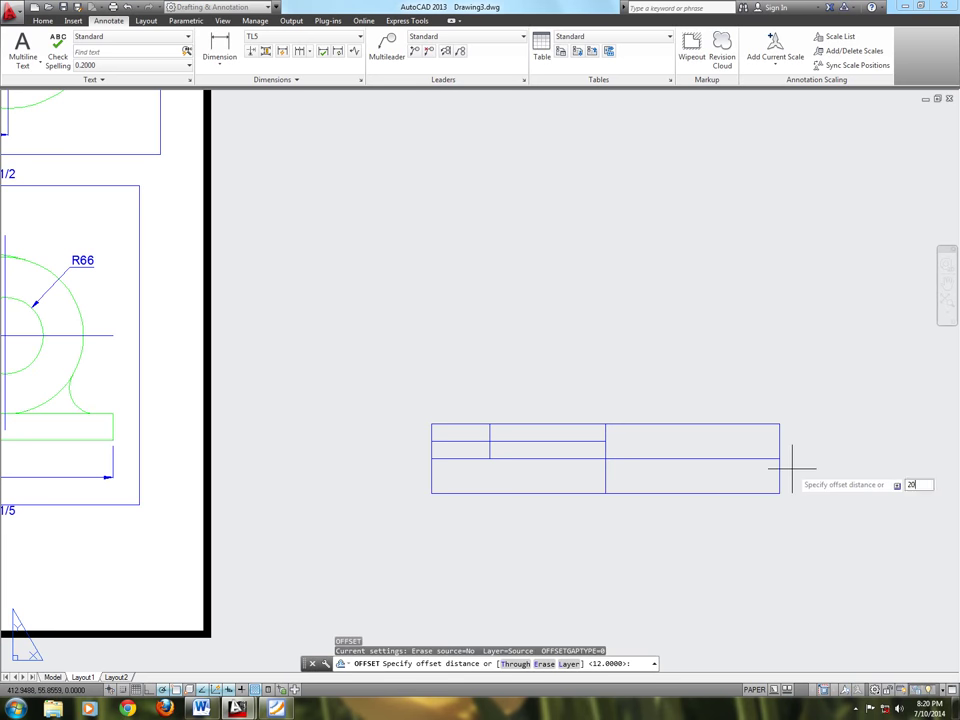
pyautogui.press('Return')
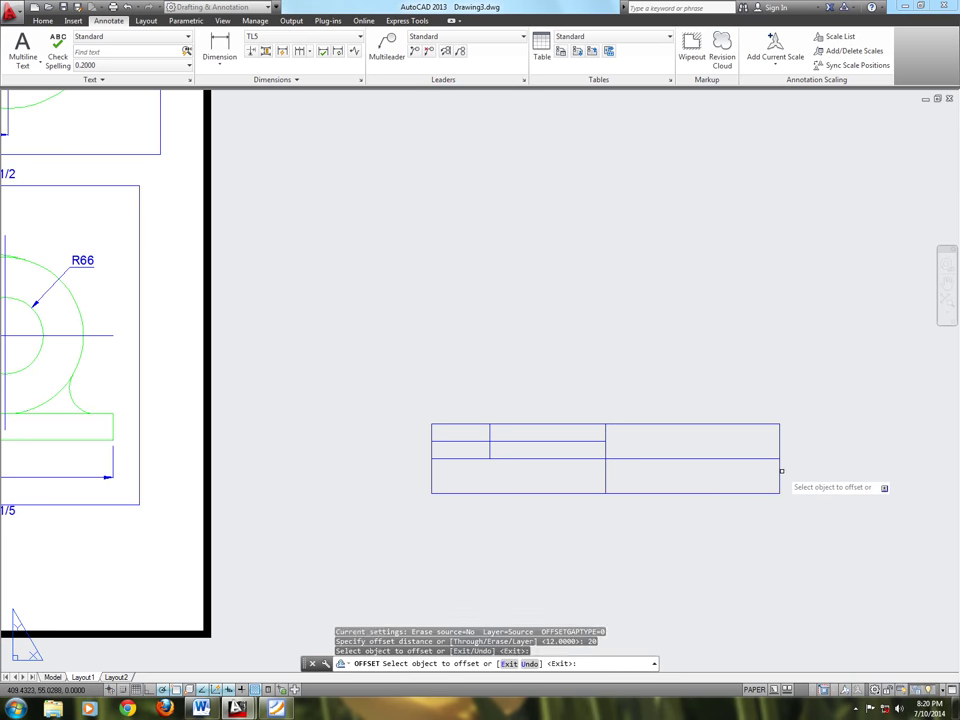
pyautogui.click(780, 474)
pyautogui.click(755, 480)
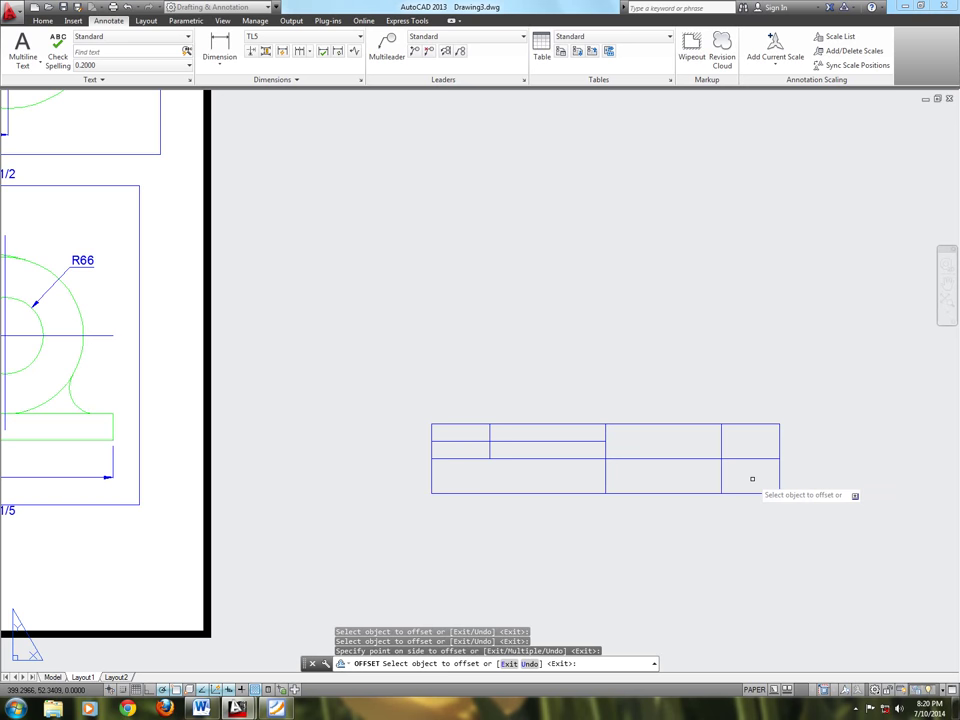
pyautogui.press('Escape')
pyautogui.write('tr')
pyautogui.press('Return')
pyautogui.press('Return')
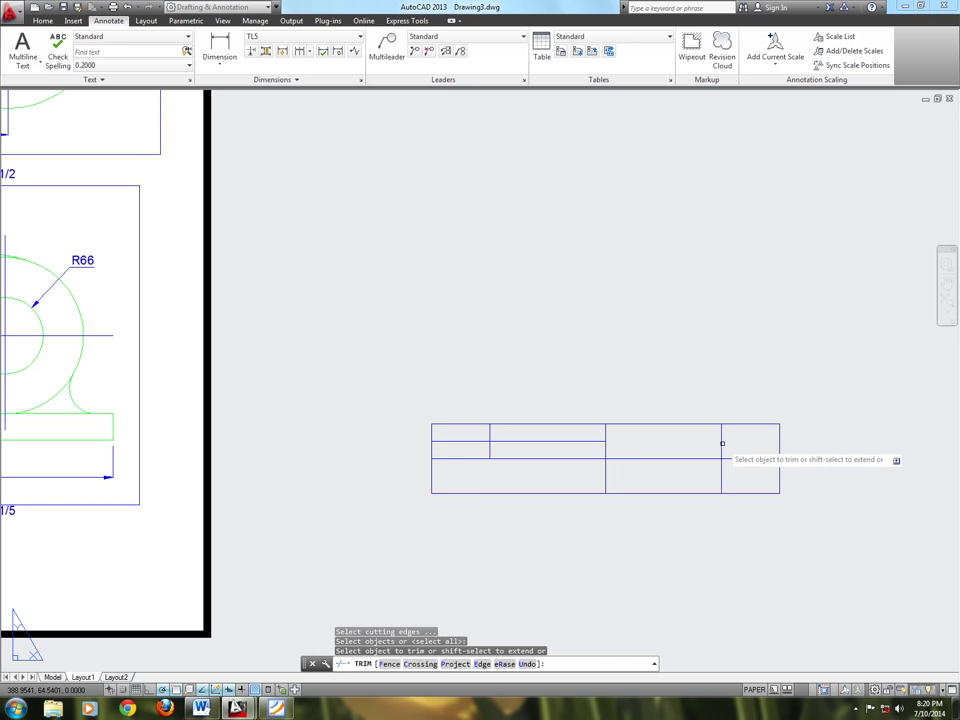
pyautogui.click(721, 441)
pyautogui.scroll(2, 741, 472)
pyautogui.write('u')
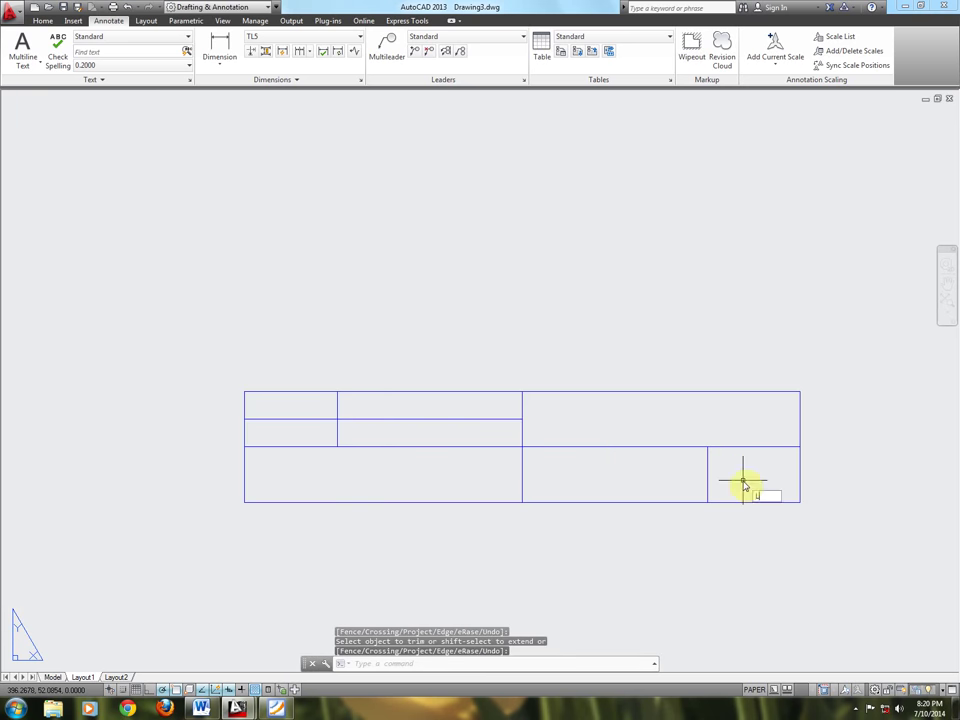
# Draw a horizontal line from the new divider to split the small lower-right corner cell.
pyautogui.press('Return')
pyautogui.click(707, 476)
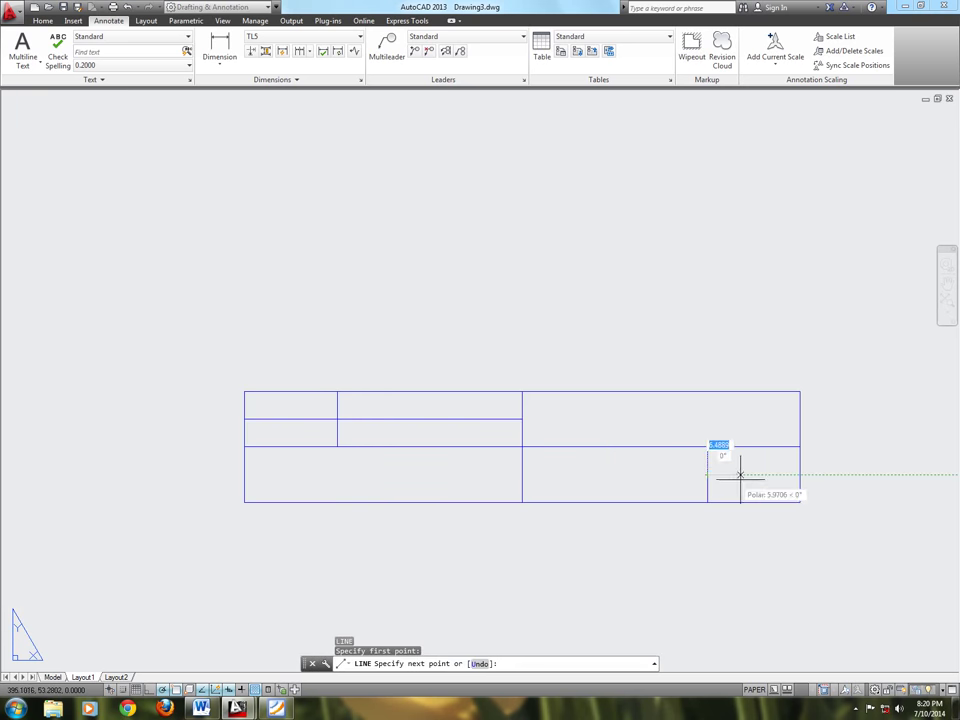
pyautogui.click(799, 476)
pyautogui.press('Return')
pyautogui.scroll(-2, 761, 501)
pyautogui.scroll(-4, 760, 505)
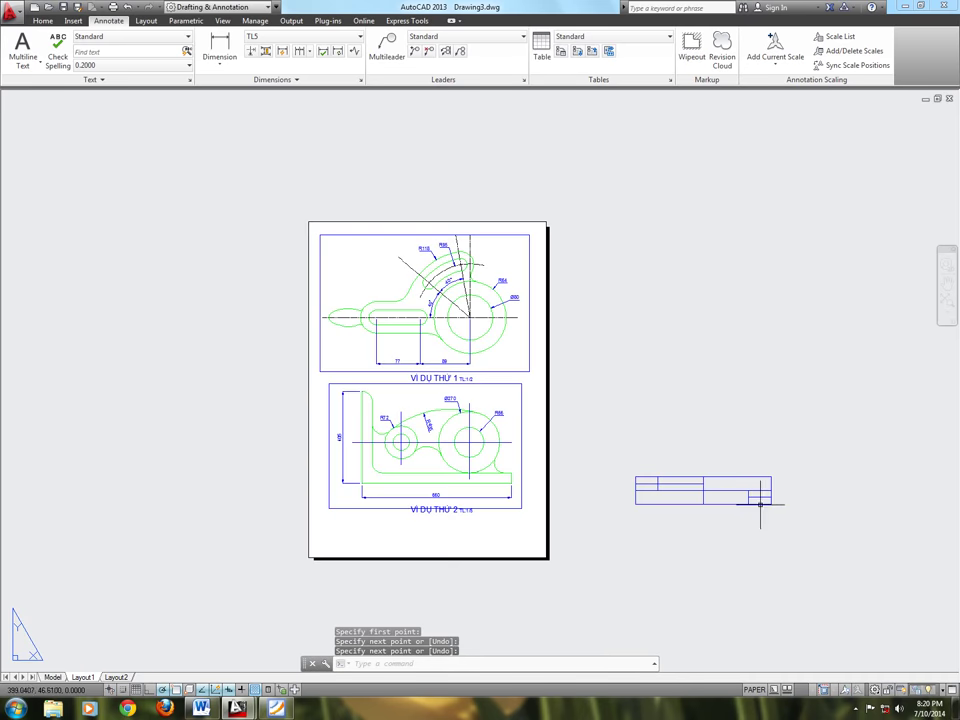
pyautogui.press('Escape')
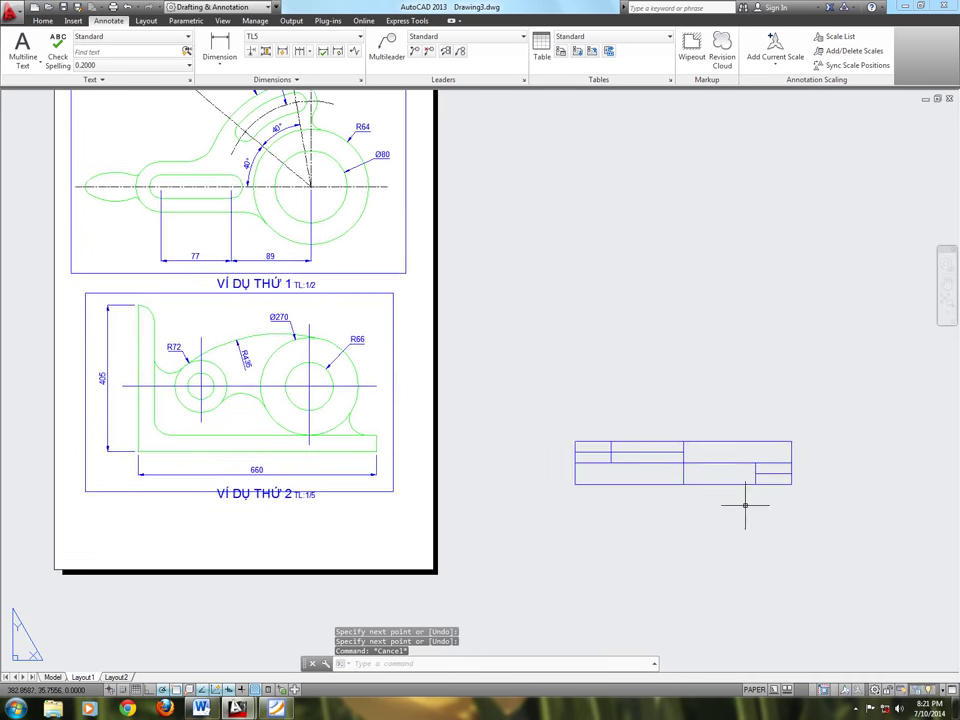
pyautogui.scroll(-2, 735, 512)
pyautogui.click(731, 514)
pyautogui.press('Escape')
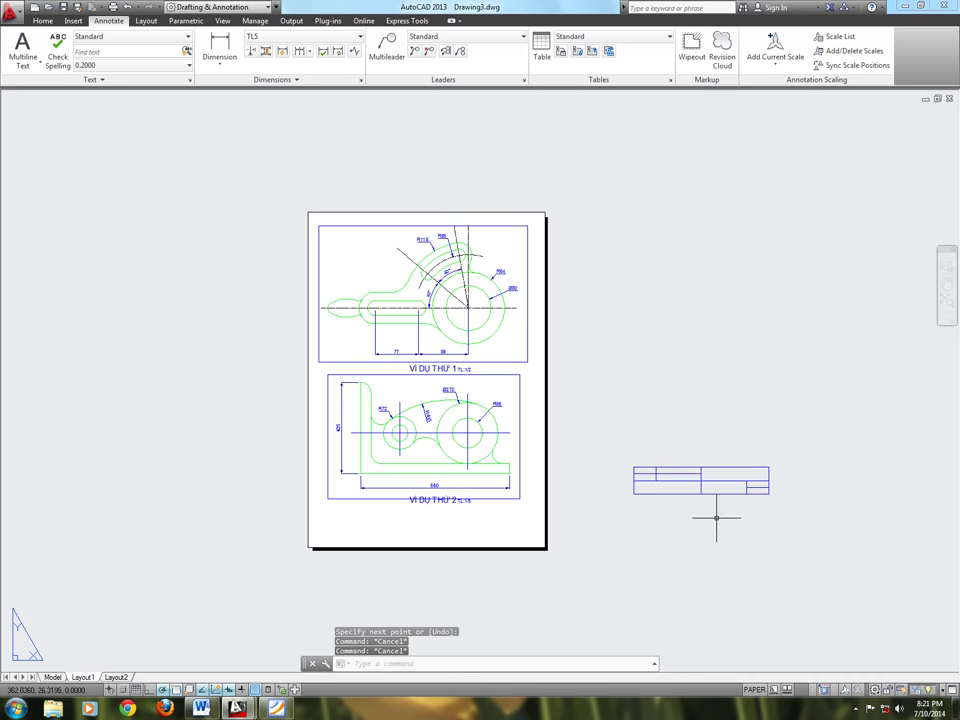
pyautogui.moveTo(718, 514); pyautogui.dragTo(696, 512, button='middle')
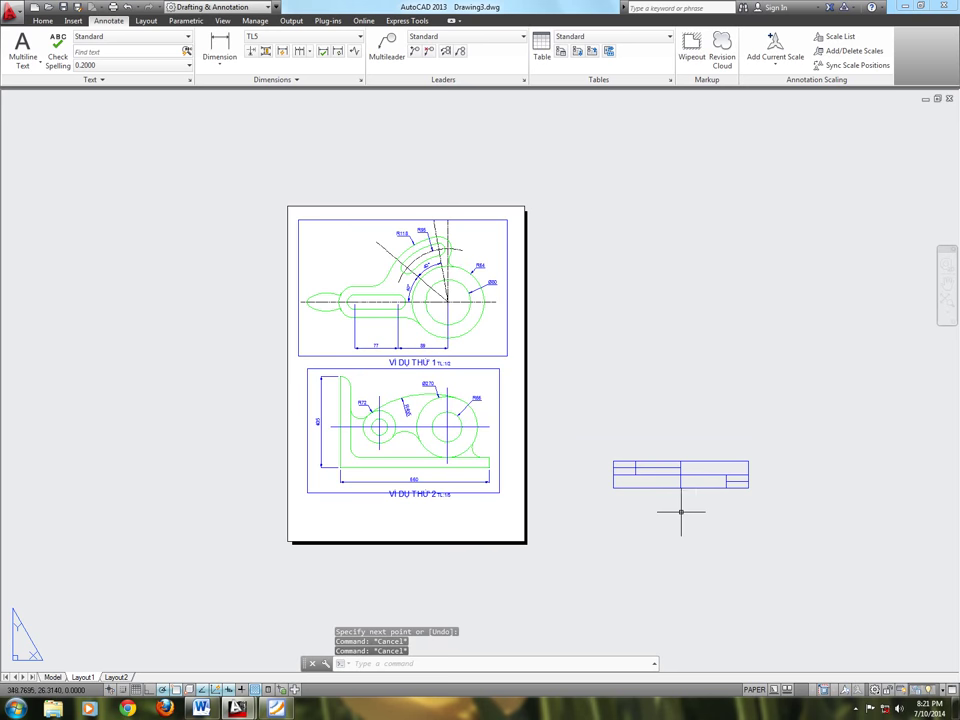
pyautogui.moveTo(681, 512); pyautogui.dragTo(673, 532, button='middle')
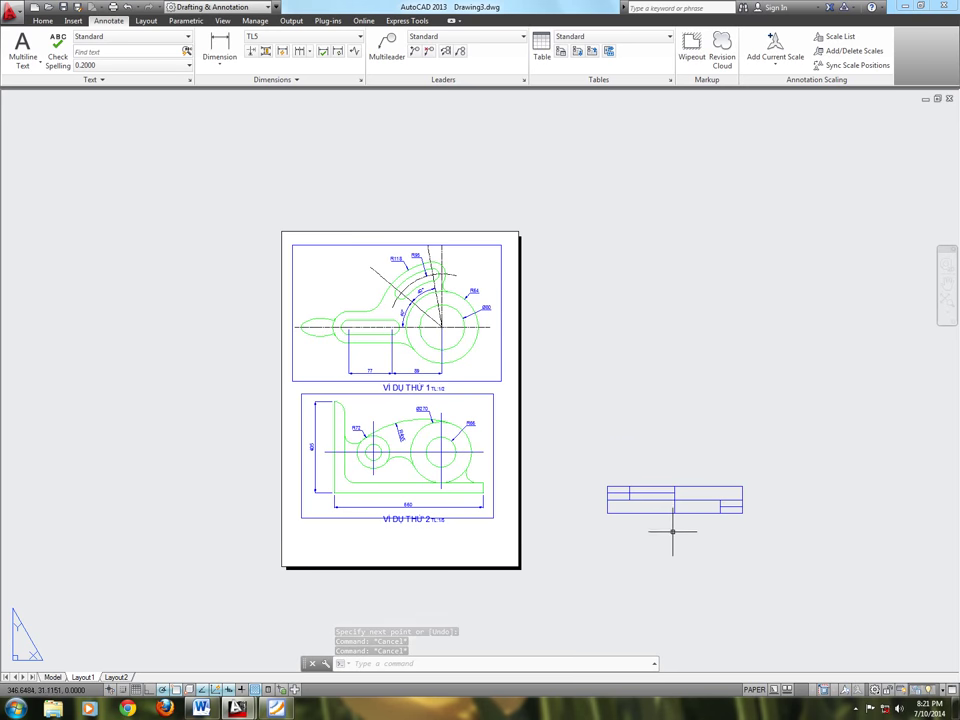
# Draw a 210×297 rectangle for the A4 sheet beside the title block.
pyautogui.write('REC')
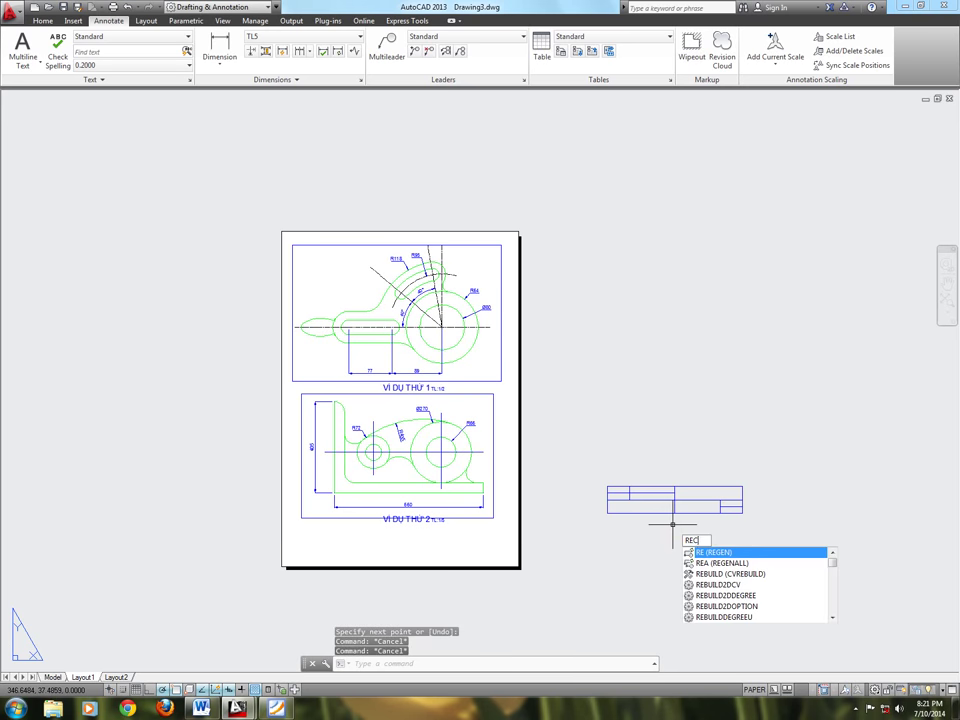
pyautogui.press('Return')
pyautogui.click(628, 469)
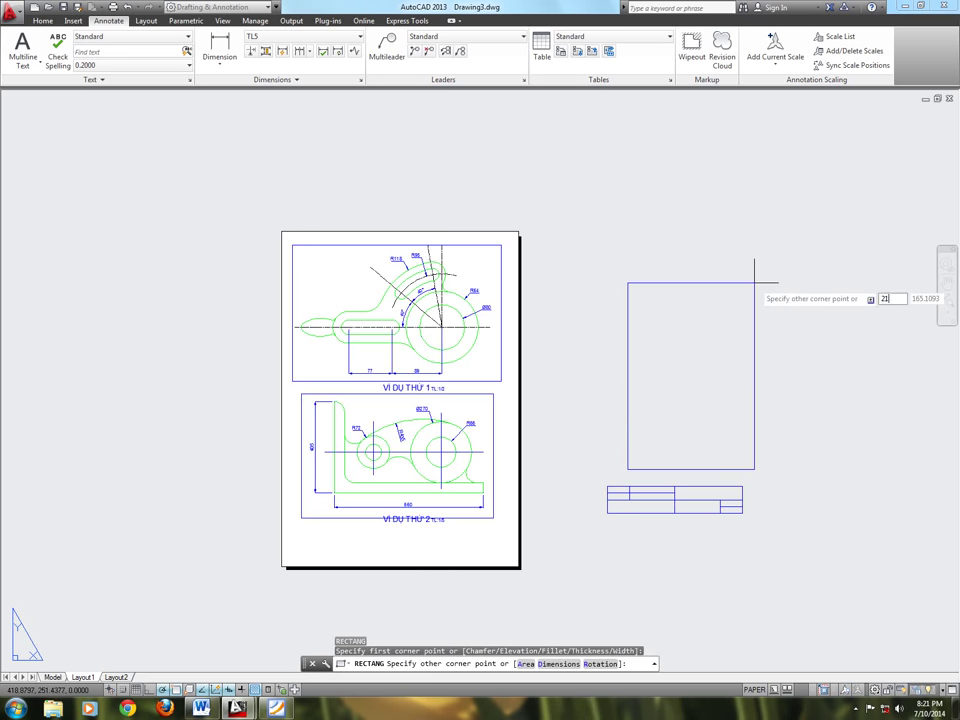
pyautogui.press('Tab')
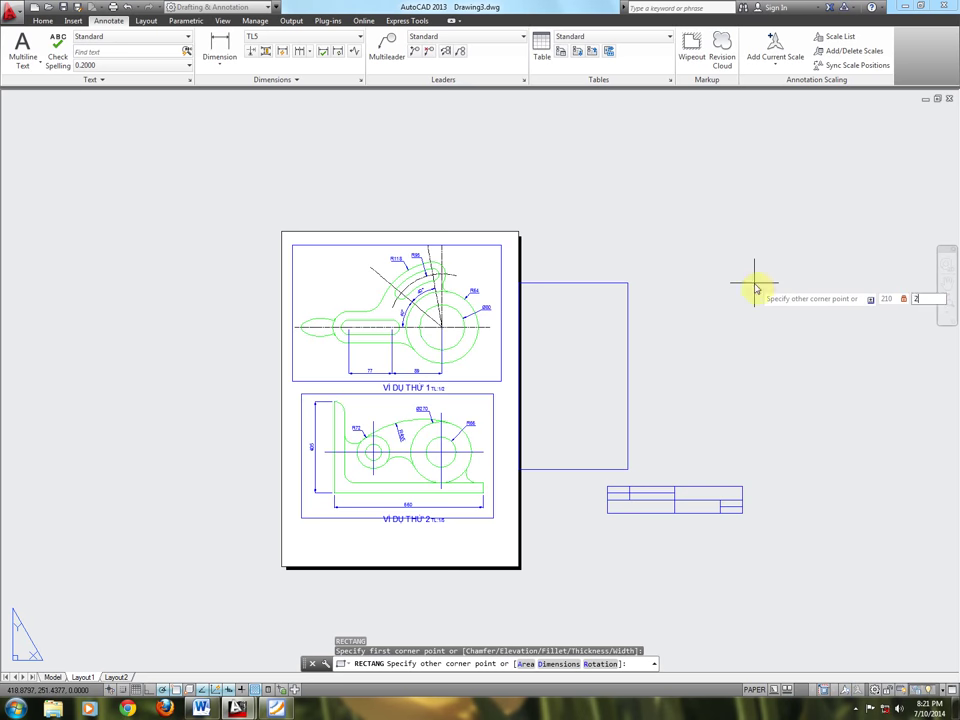
pyautogui.press('Return')
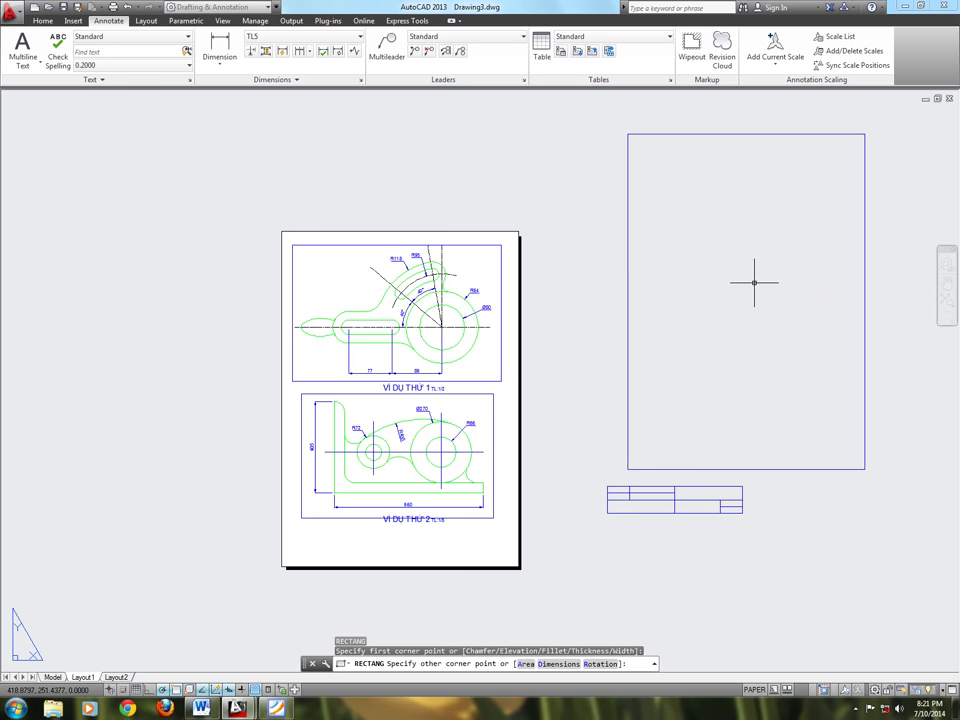
pyautogui.press('Escape')
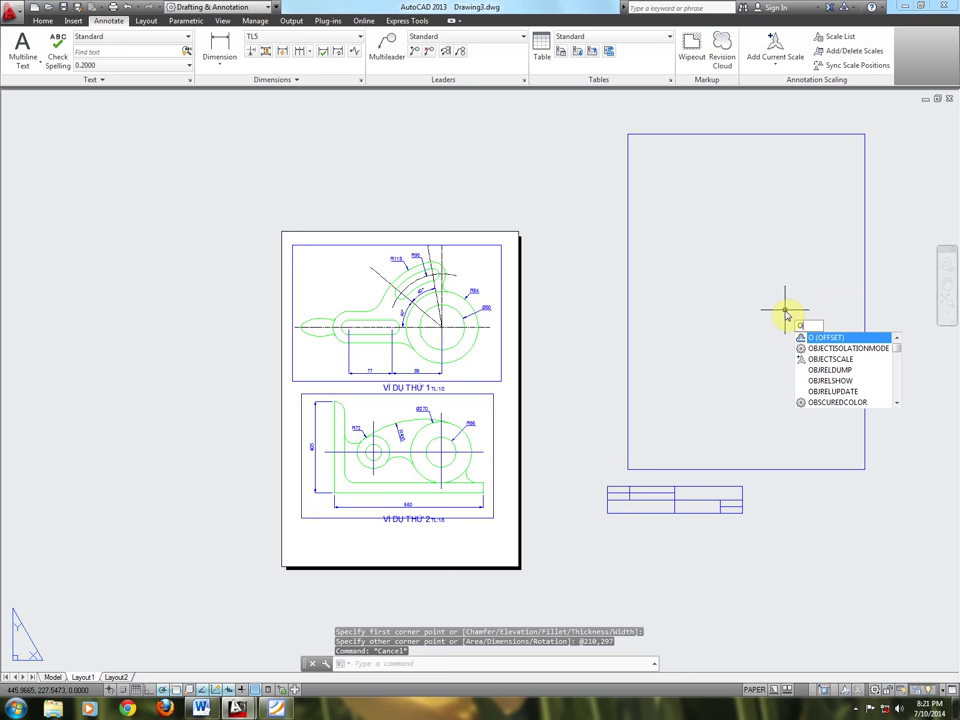
# Offset the sheet rectangle 10 units inward to form the border.
pyautogui.press('Return')
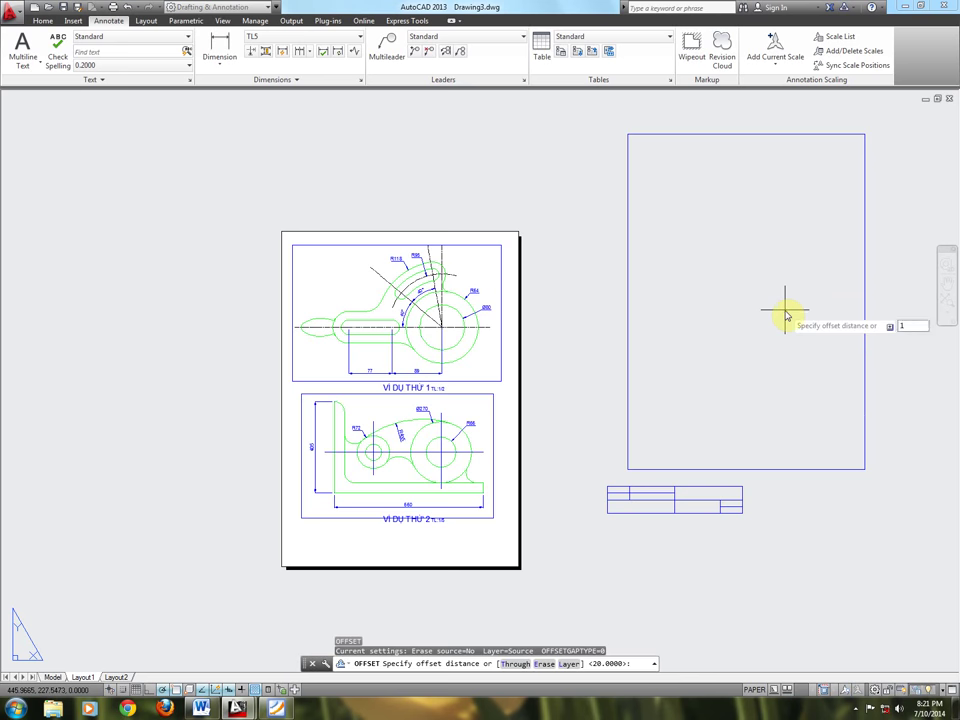
pyautogui.press('Return')
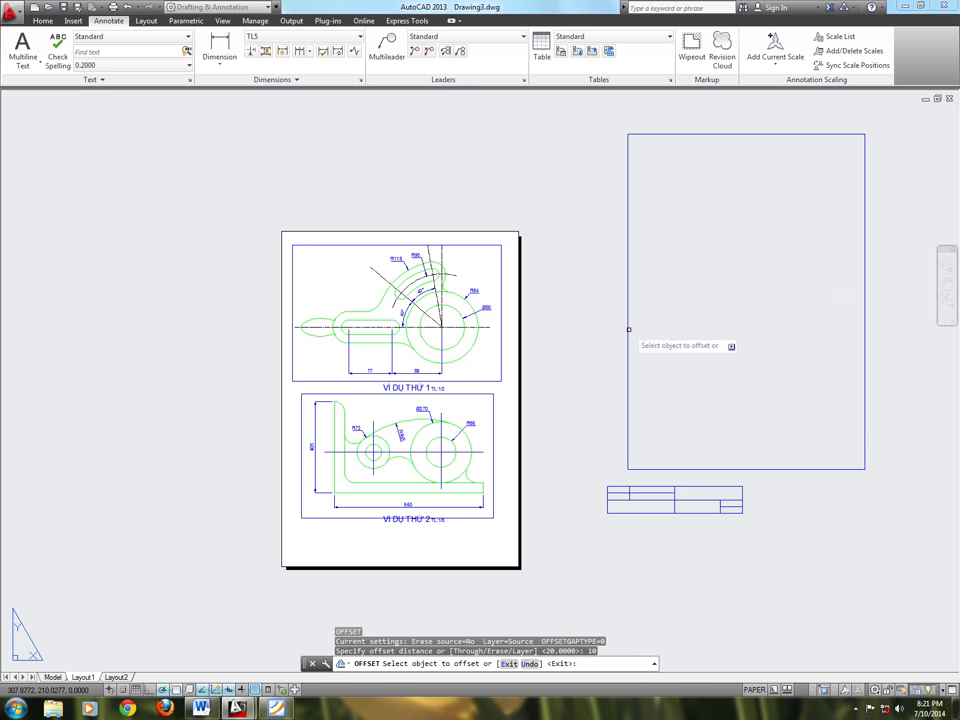
pyautogui.click(628, 329)
pyautogui.click(674, 345)
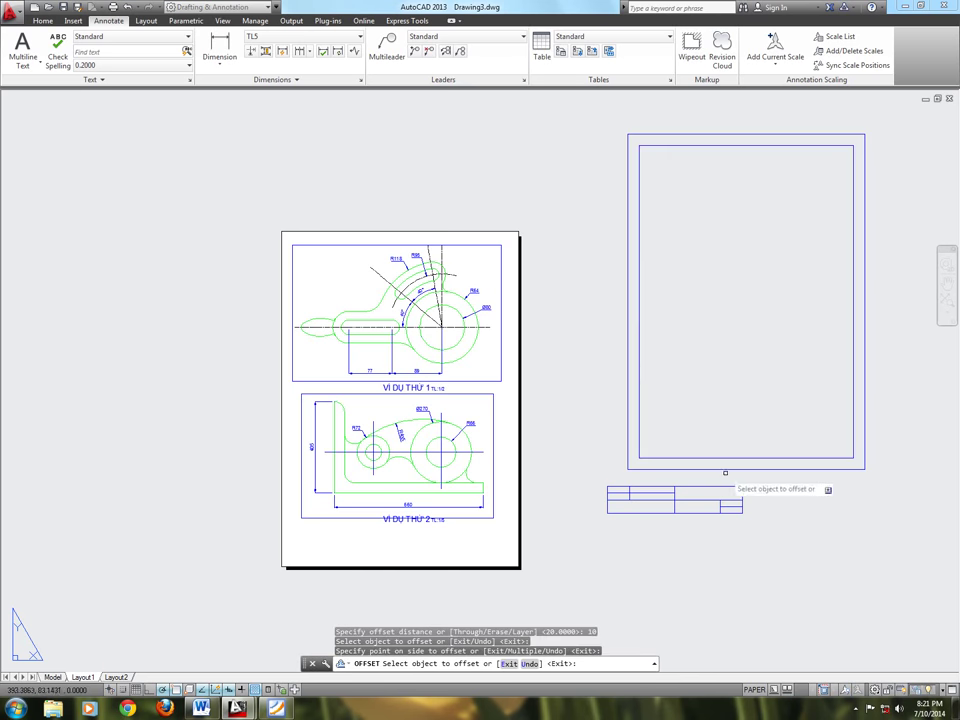
pyautogui.press('Escape')
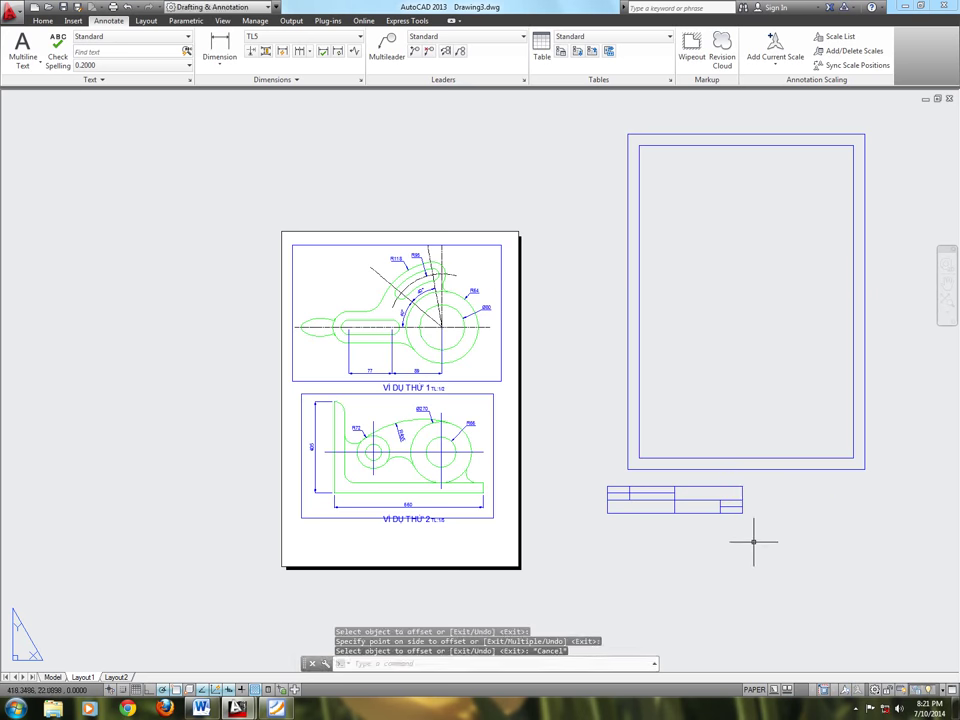
pyautogui.write('M')
# Move the 17 title block objects into the inner border's lower-right corner.
pyautogui.press('Return')
pyautogui.click(767, 540)
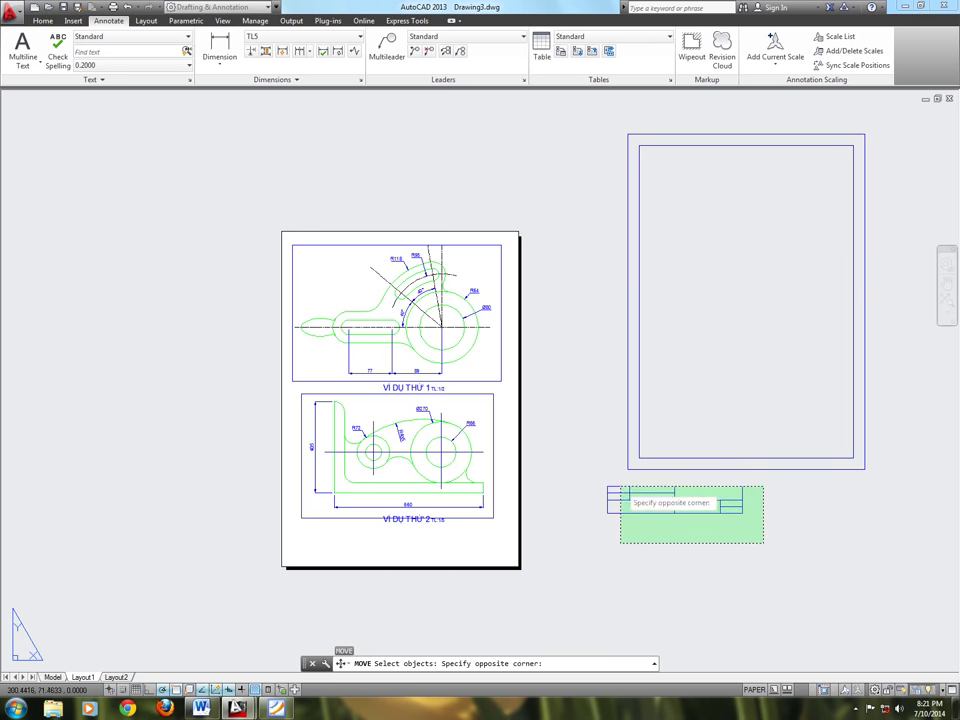
pyautogui.click(598, 480)
pyautogui.press('Return')
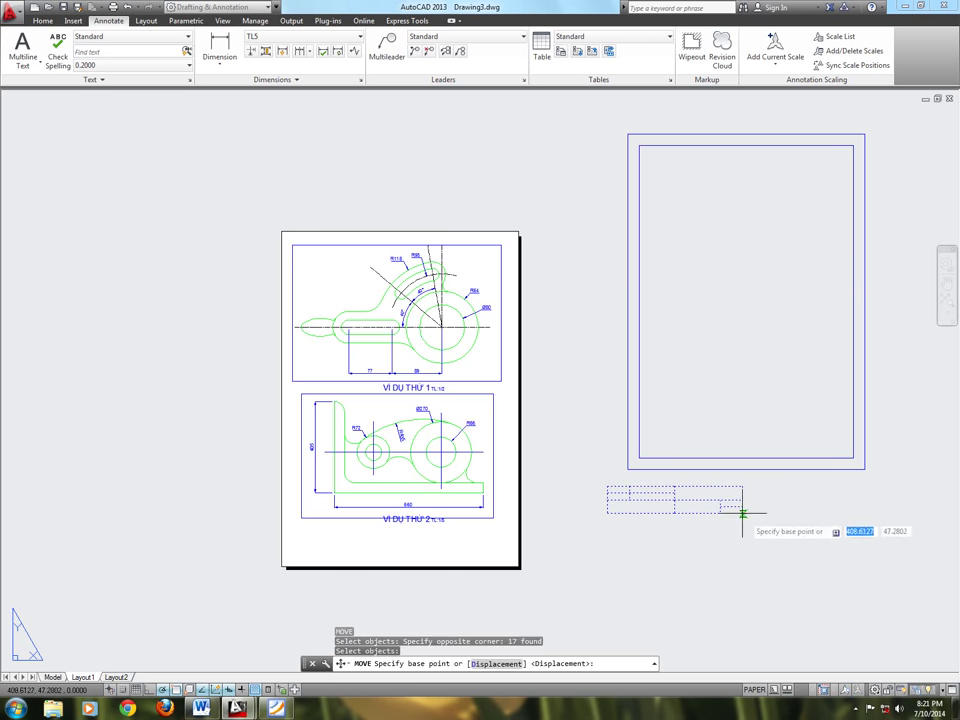
pyautogui.click(742, 513)
pyautogui.scroll(2, 850, 455)
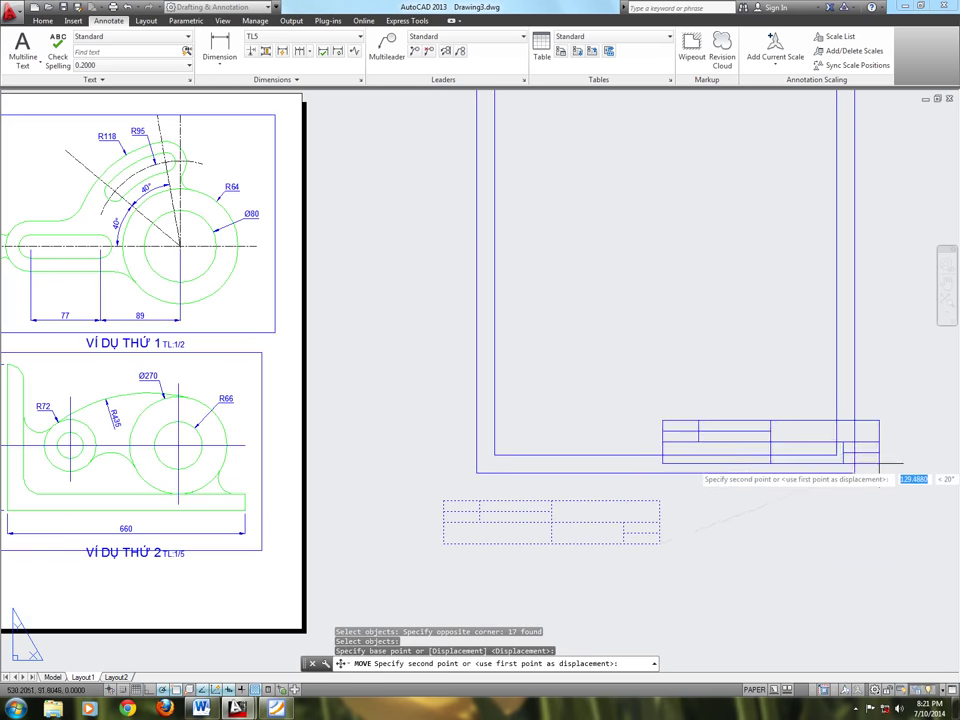
pyautogui.click(837, 455)
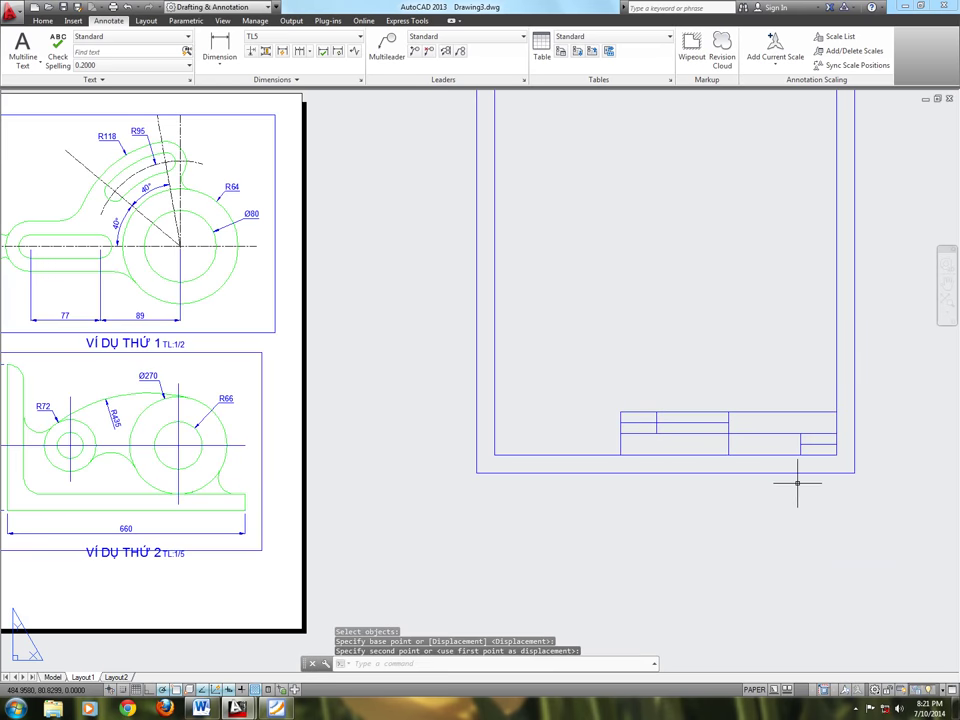
pyautogui.scroll(-3, 797, 482)
pyautogui.scroll(-2, 728, 512)
pyautogui.press('Escape')
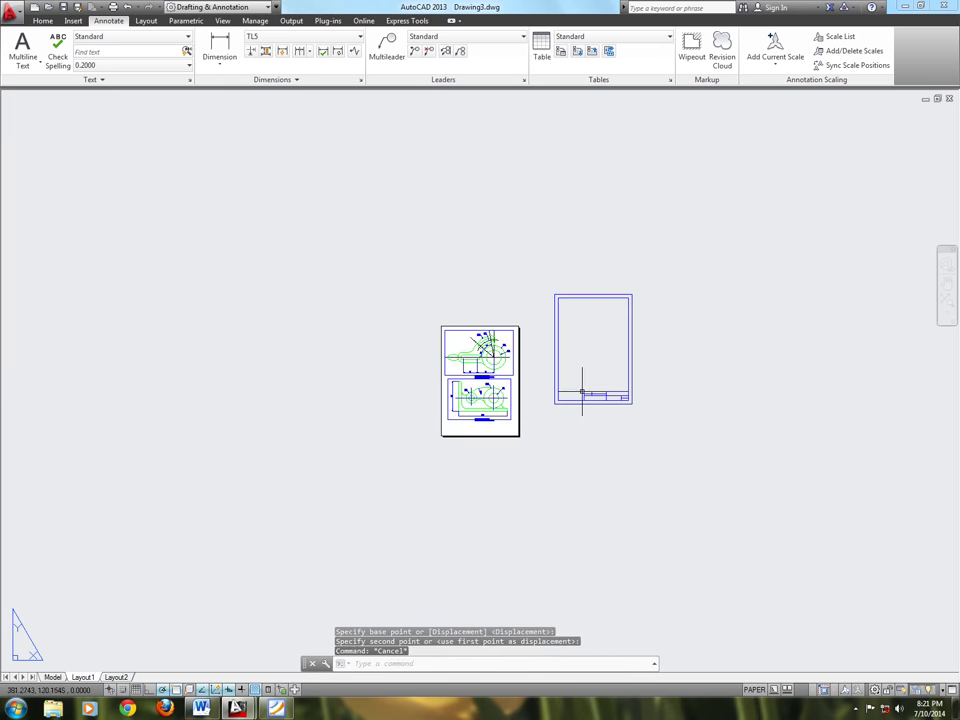
pyautogui.scroll(2, 579, 387)
pyautogui.scroll(2, 580, 386)
pyautogui.moveTo(580, 386); pyautogui.dragTo(618, 435, button='middle')
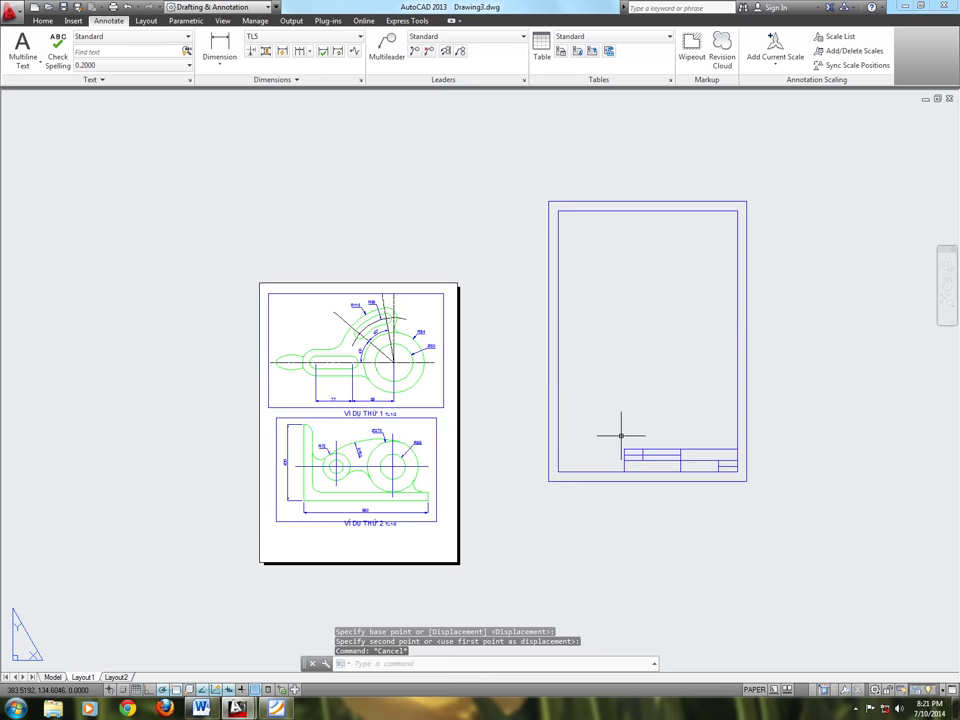
# Move the 19 frame and title block objects onto the layout sheet's lower-right corner.
pyautogui.write('m')
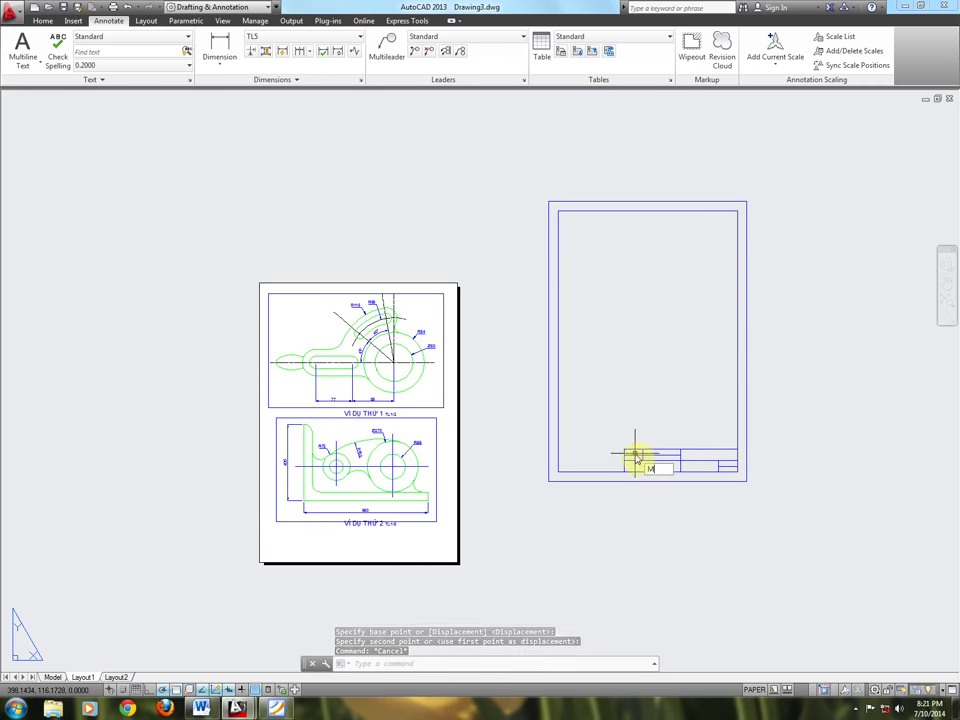
pyautogui.press('Return')
pyautogui.click(776, 506)
pyautogui.click(579, 422)
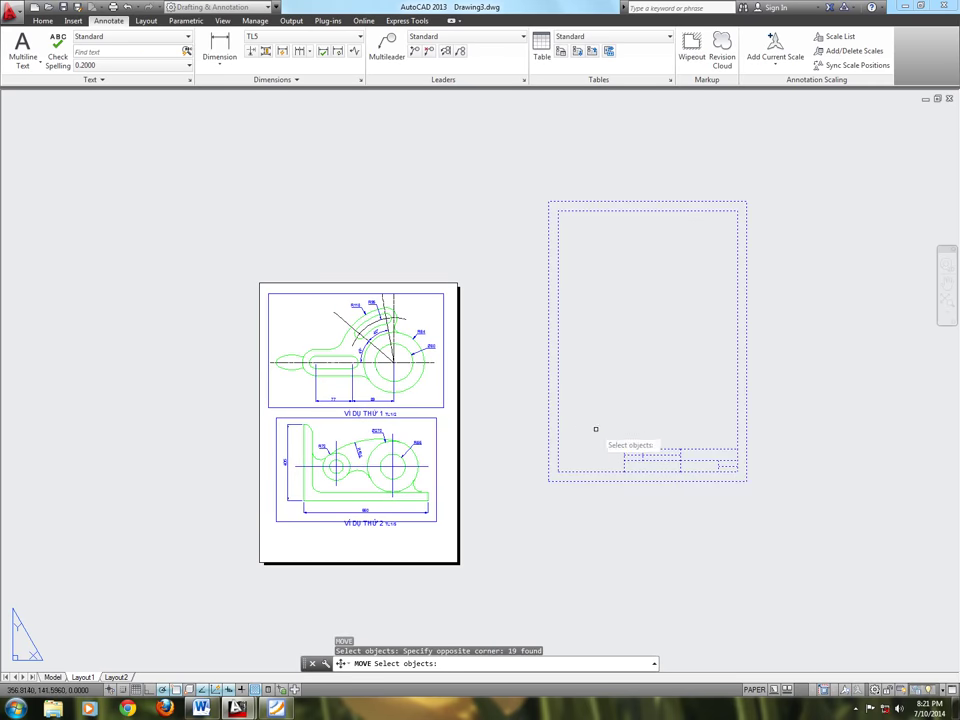
pyautogui.press('Return')
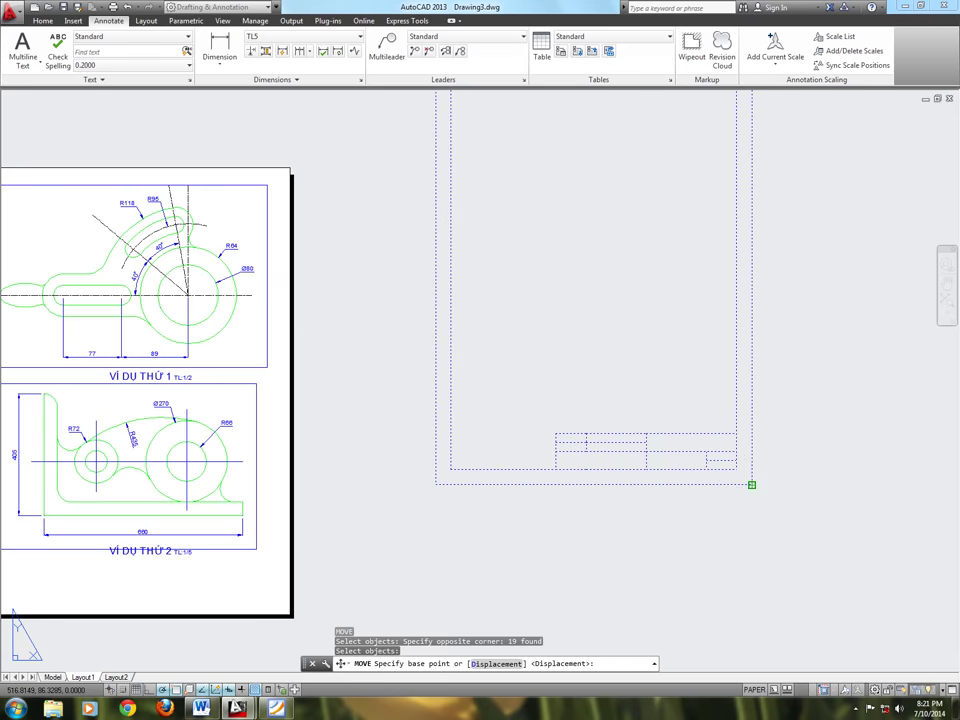
pyautogui.click(748, 484)
pyautogui.scroll(5, 461, 572)
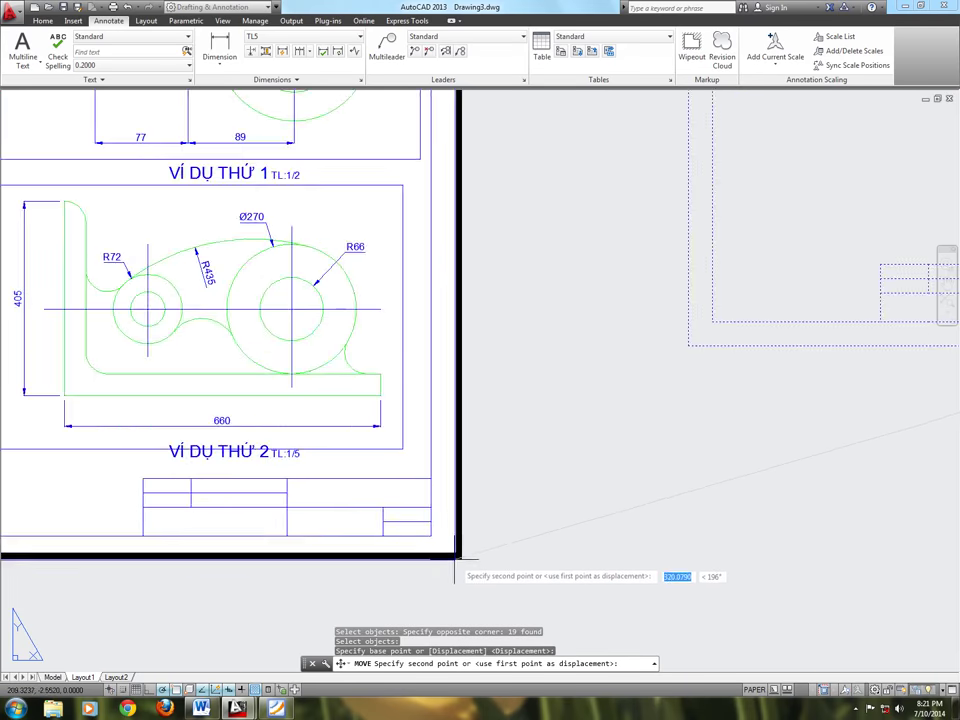
pyautogui.scroll(4, 463, 555)
pyautogui.scroll(2, 461, 550)
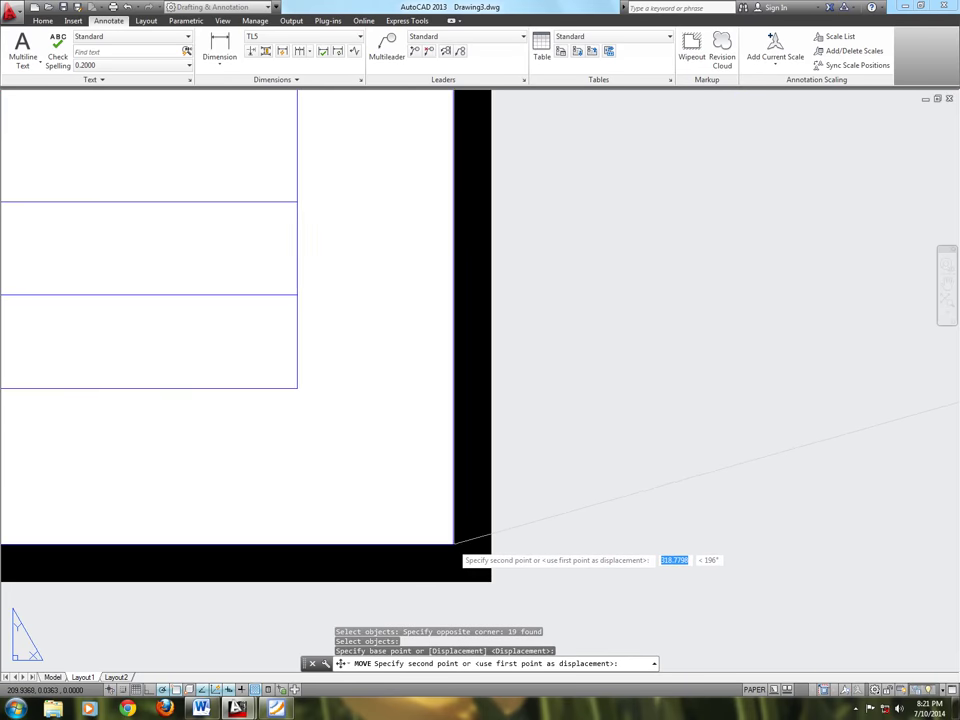
pyautogui.click(455, 543)
pyautogui.scroll(-6, 544, 568)
pyautogui.scroll(-5, 520, 558)
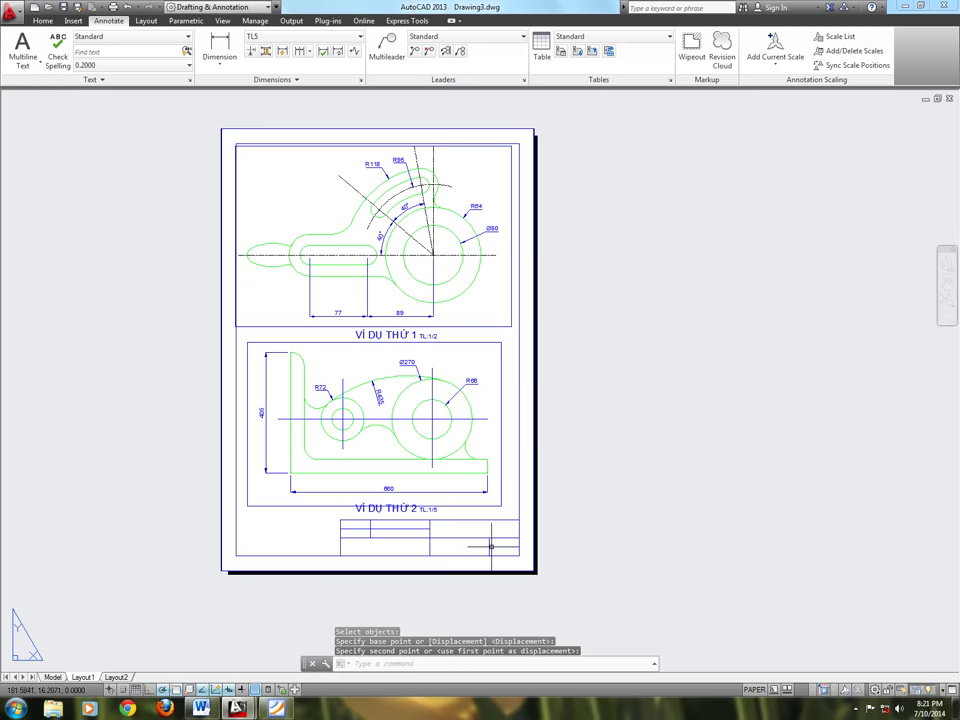
pyautogui.moveTo(420, 507); pyautogui.dragTo(553, 516, button='middle')
pyautogui.press('Escape')
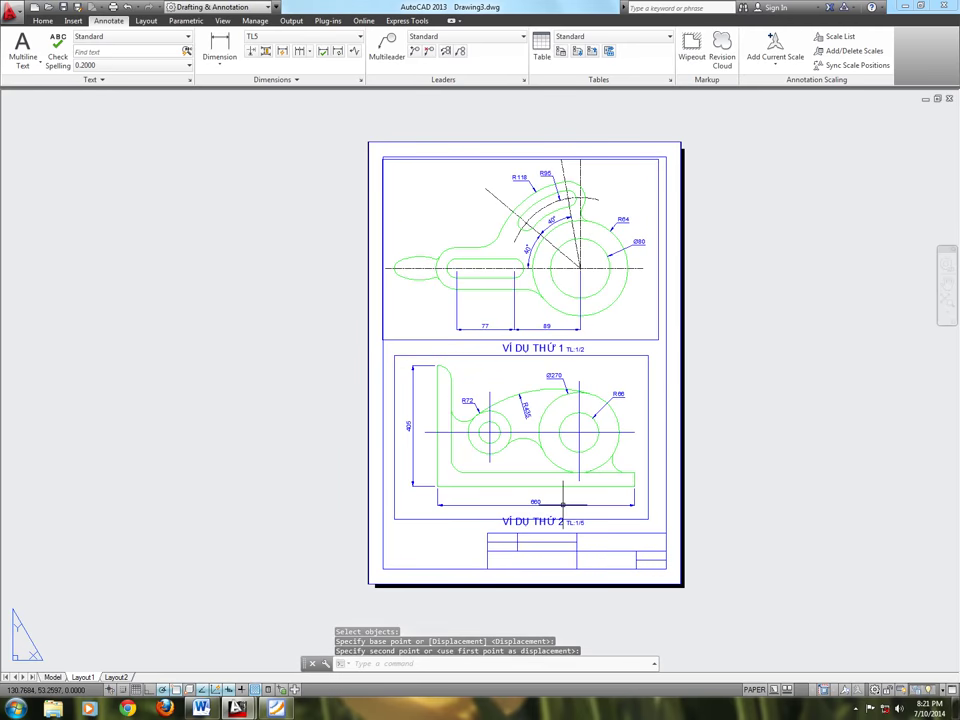
pyautogui.press('Escape')
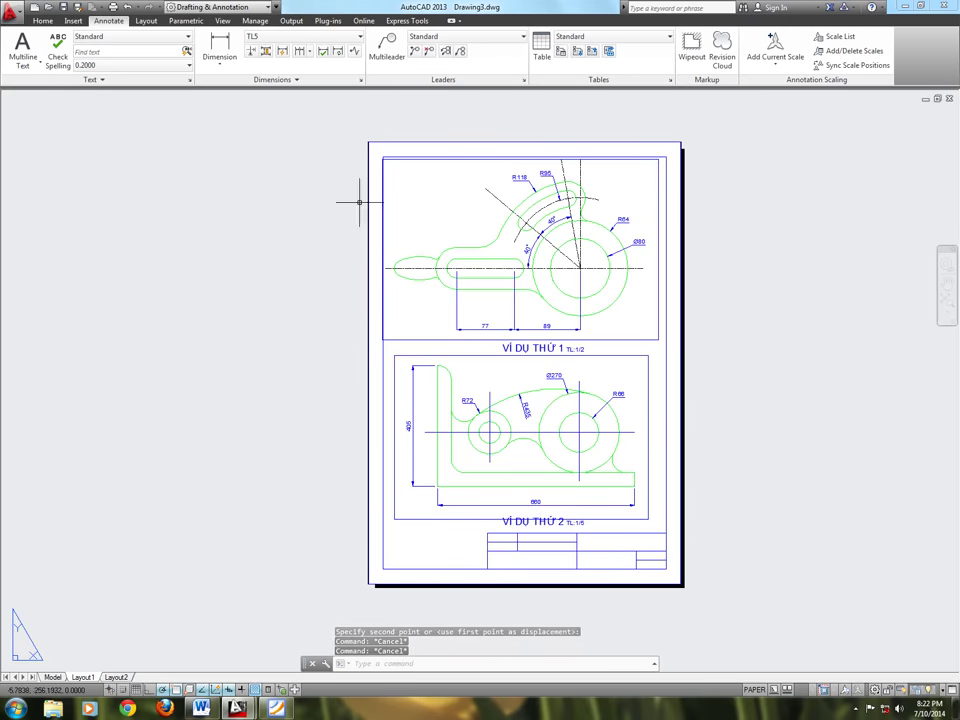
# Shift the lower viewport and its caption slightly upward.
pyautogui.write('M')
pyautogui.press('Return')
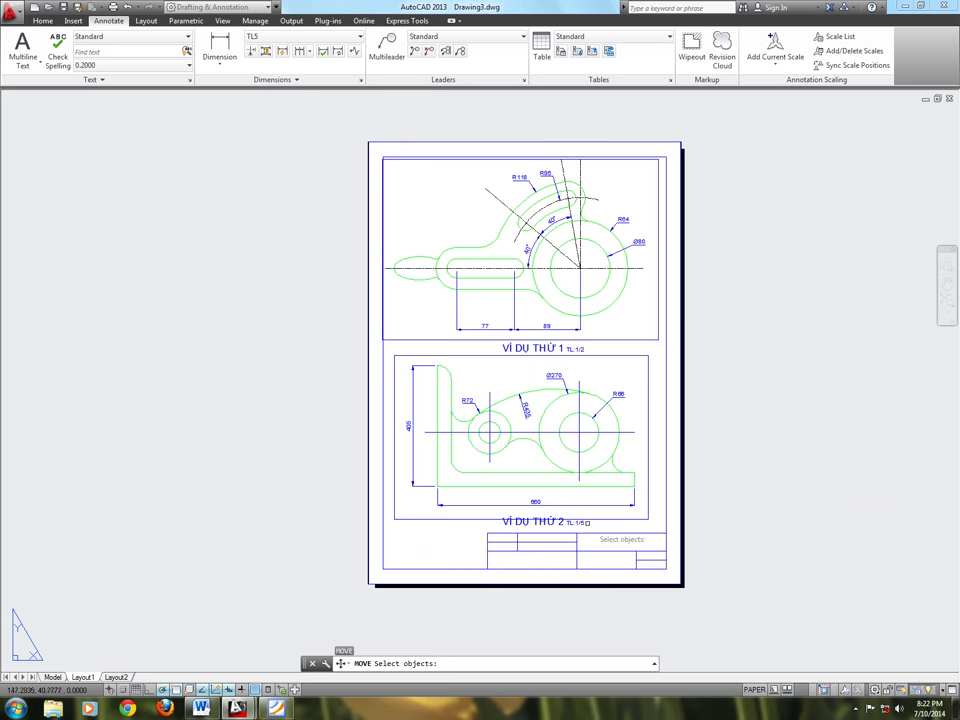
pyautogui.click(570, 510)
pyautogui.click(505, 588)
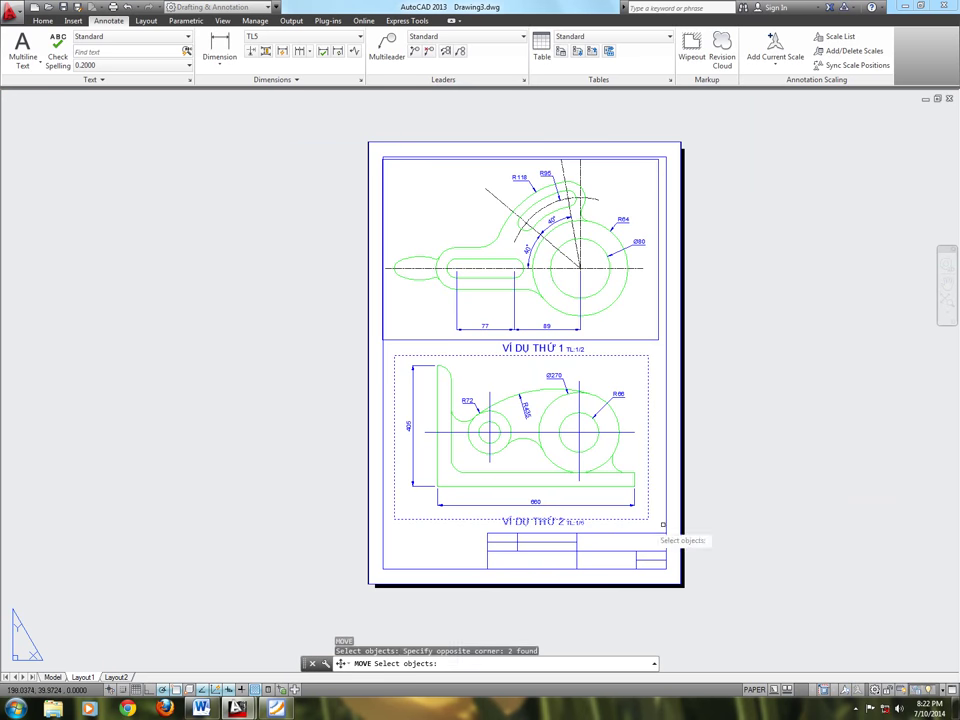
pyautogui.press('Return')
pyautogui.click(741, 487)
pyautogui.click(743, 479)
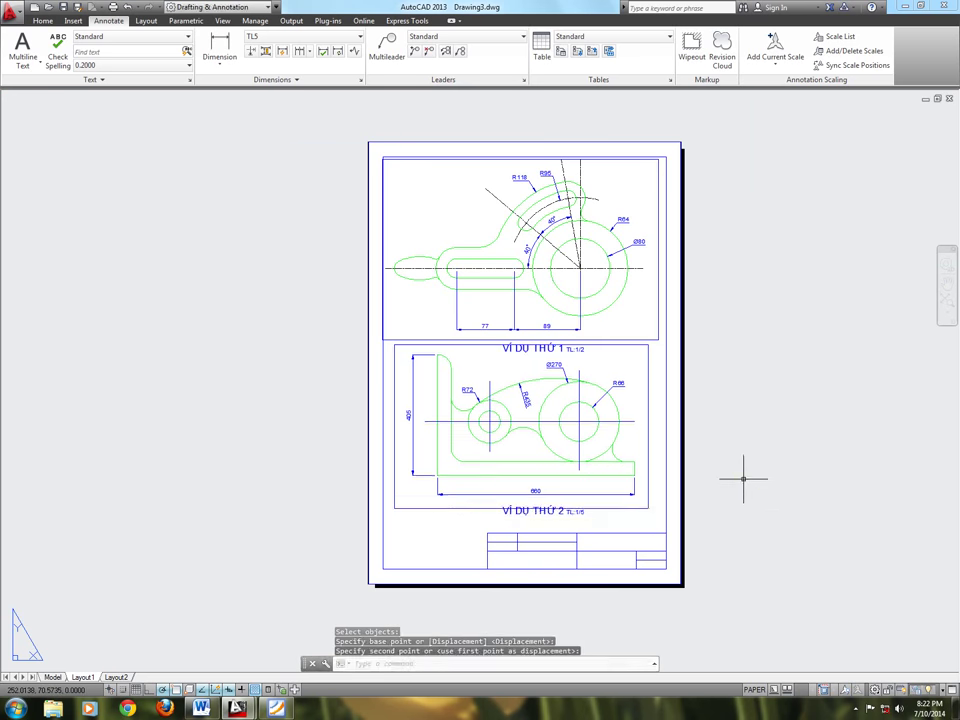
pyautogui.press('Escape')
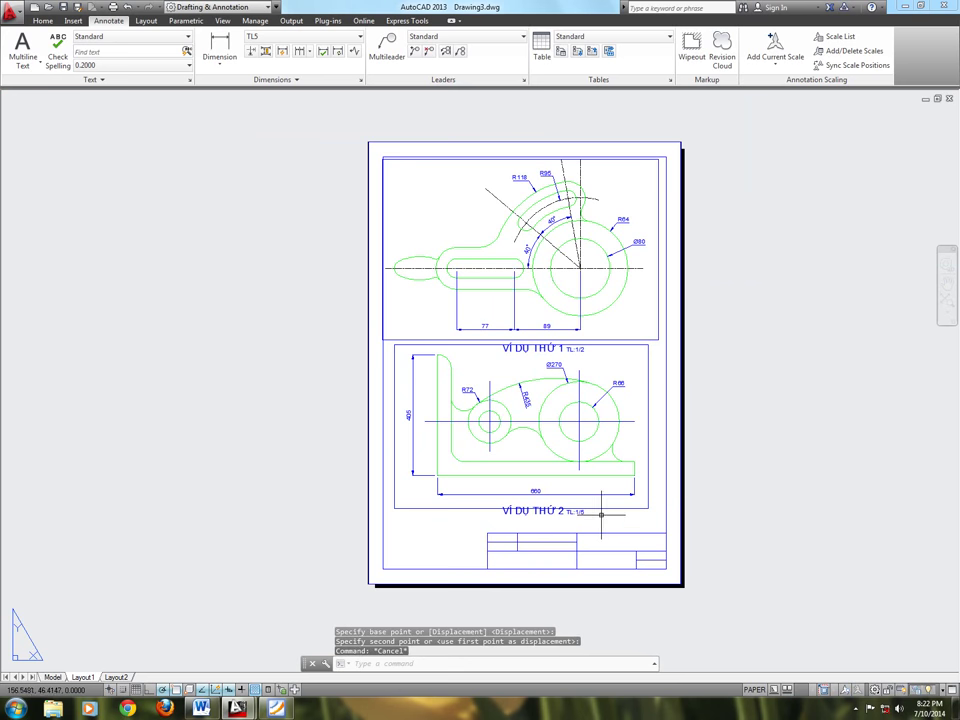
pyautogui.write('M')
# Nudge the lower viewport alone slightly down, then select both viewports.
pyautogui.press('Return')
pyautogui.click(623, 509)
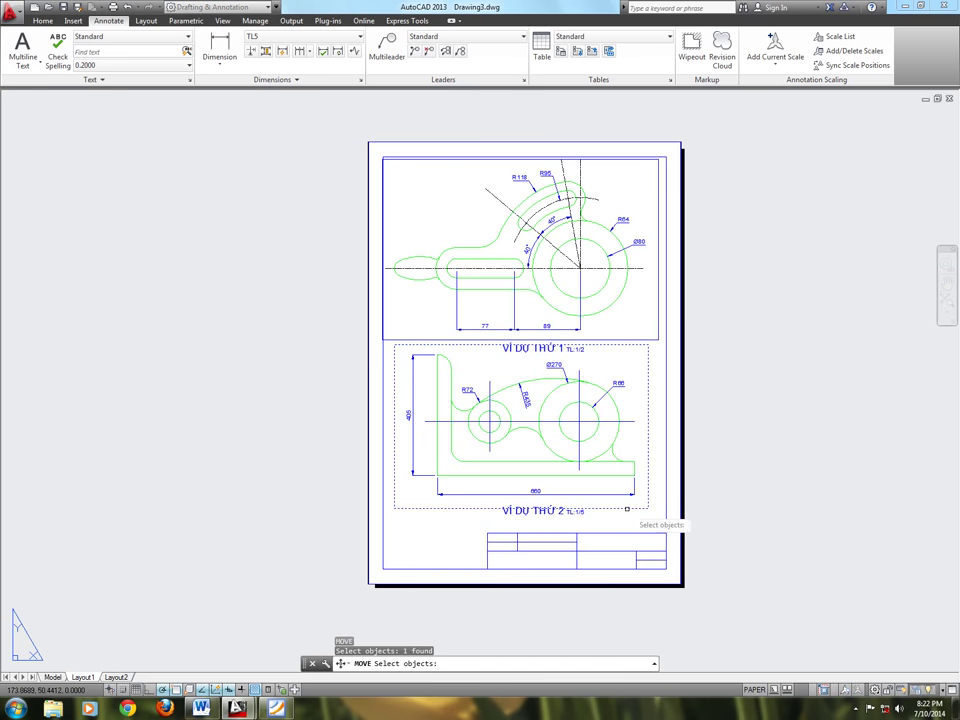
pyautogui.press('Return')
pyautogui.click(739, 407)
pyautogui.click(742, 423)
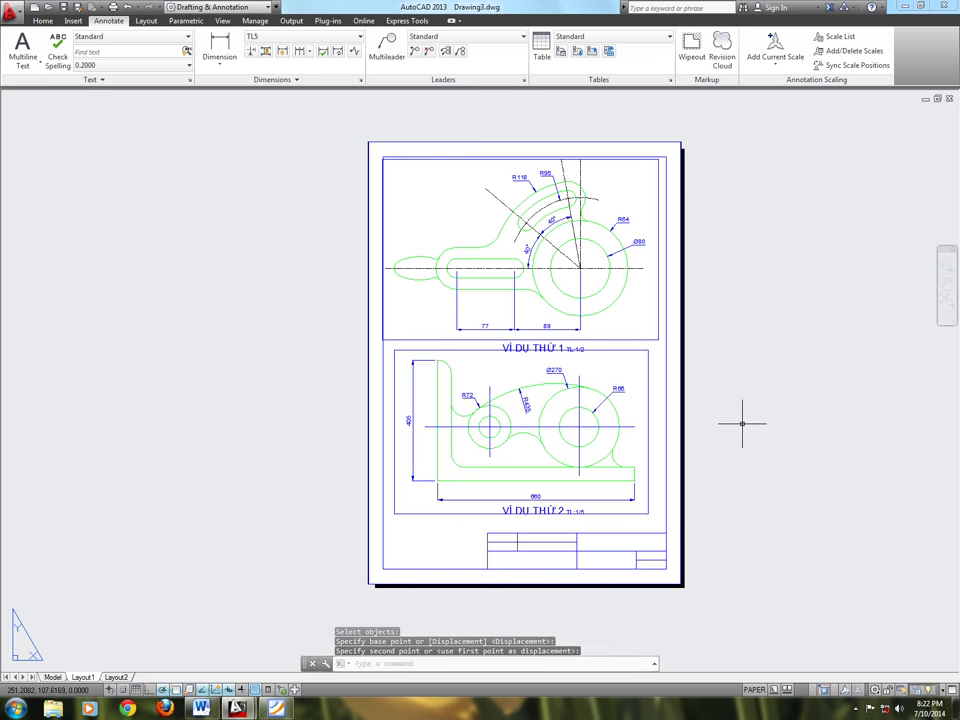
pyautogui.press('Escape')
pyautogui.moveTo(678, 409); pyautogui.dragTo(668, 408, button='middle')
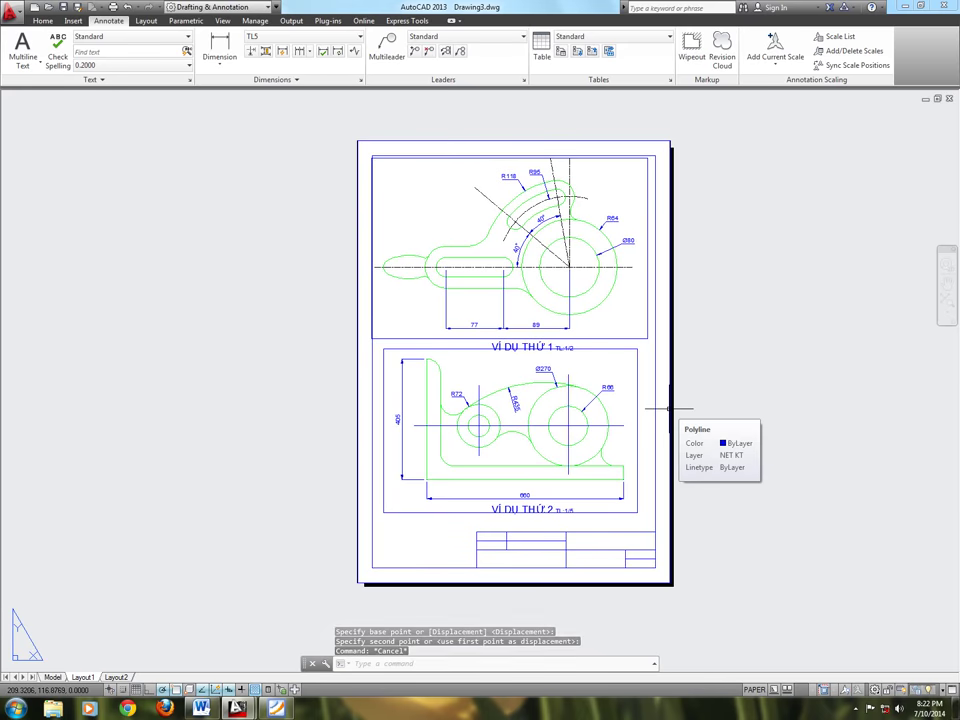
pyautogui.click(639, 364)
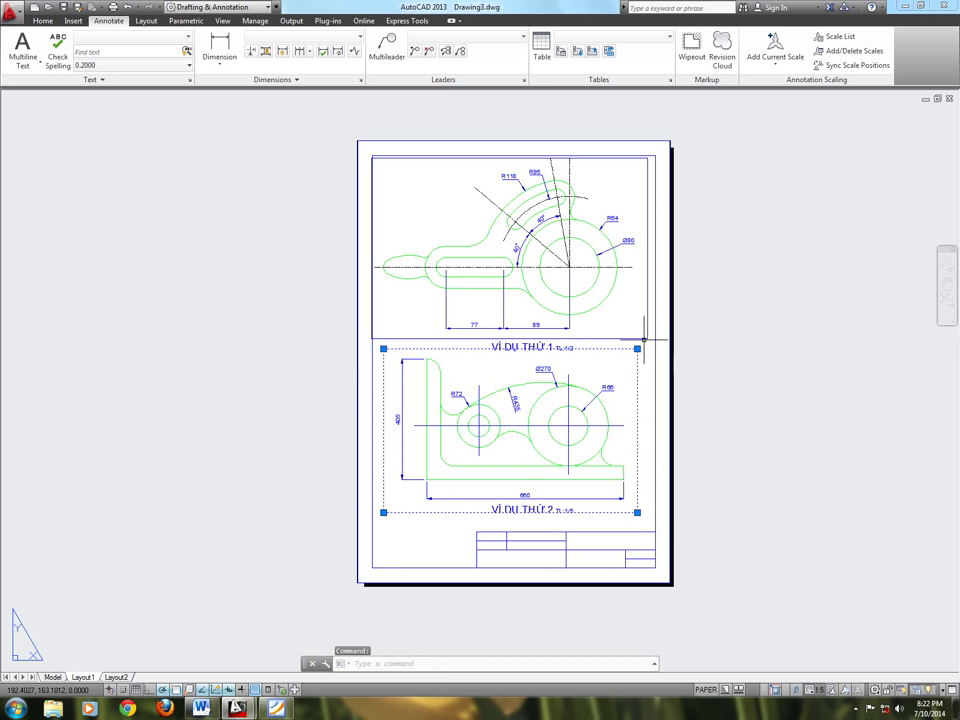
pyautogui.click(644, 339)
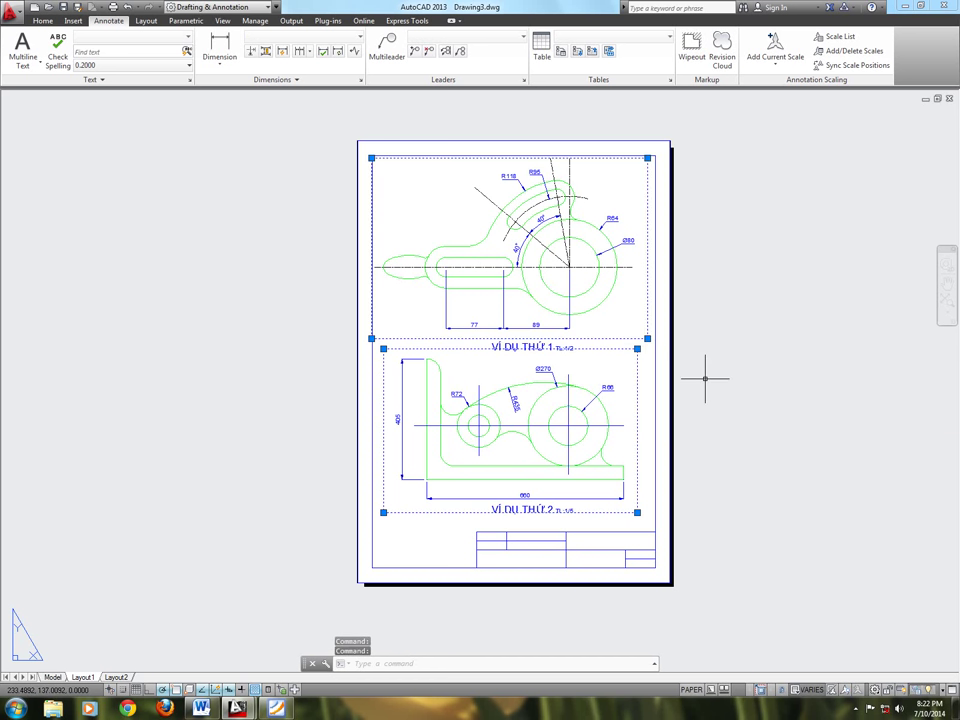